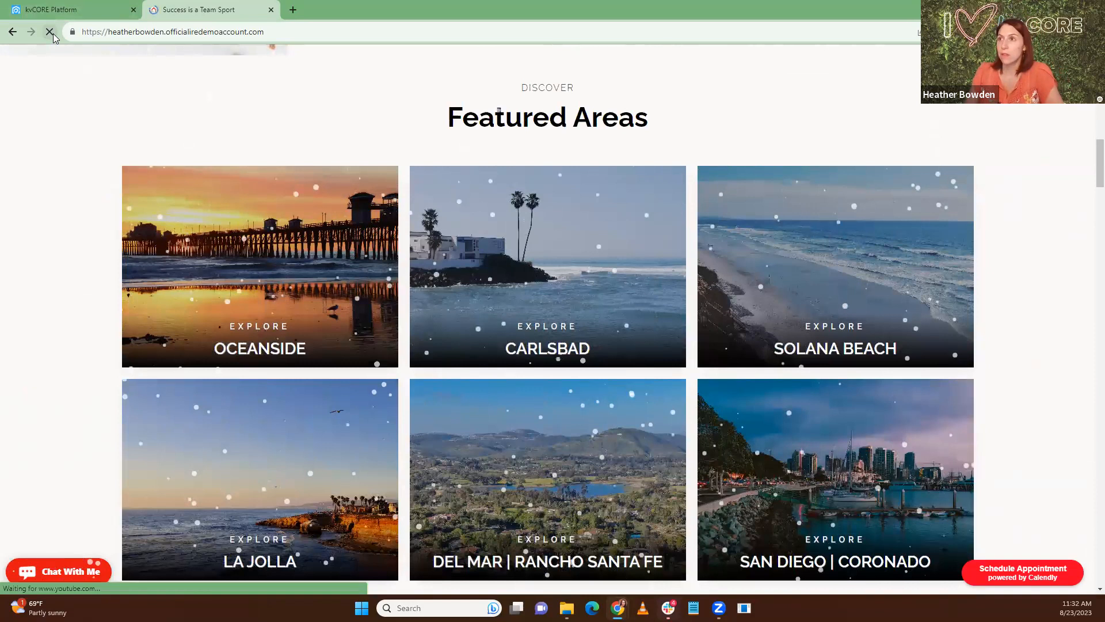
Close the live demo website and open the homepage widgets section through the Website Manager.
scroll(208, 129, up, 10)
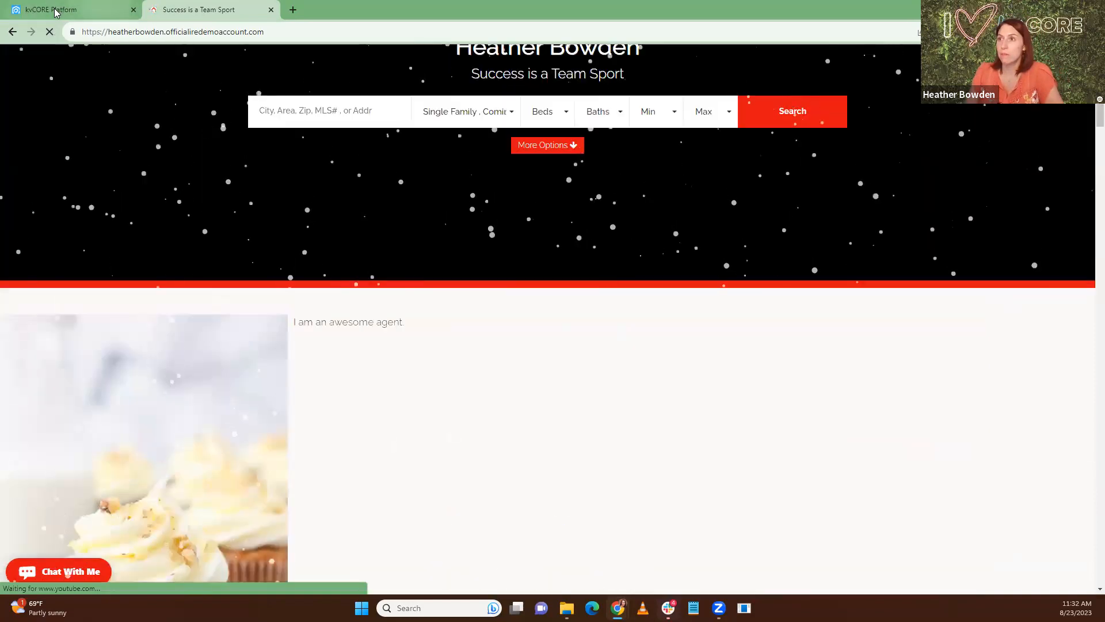
key(ctrl+w)
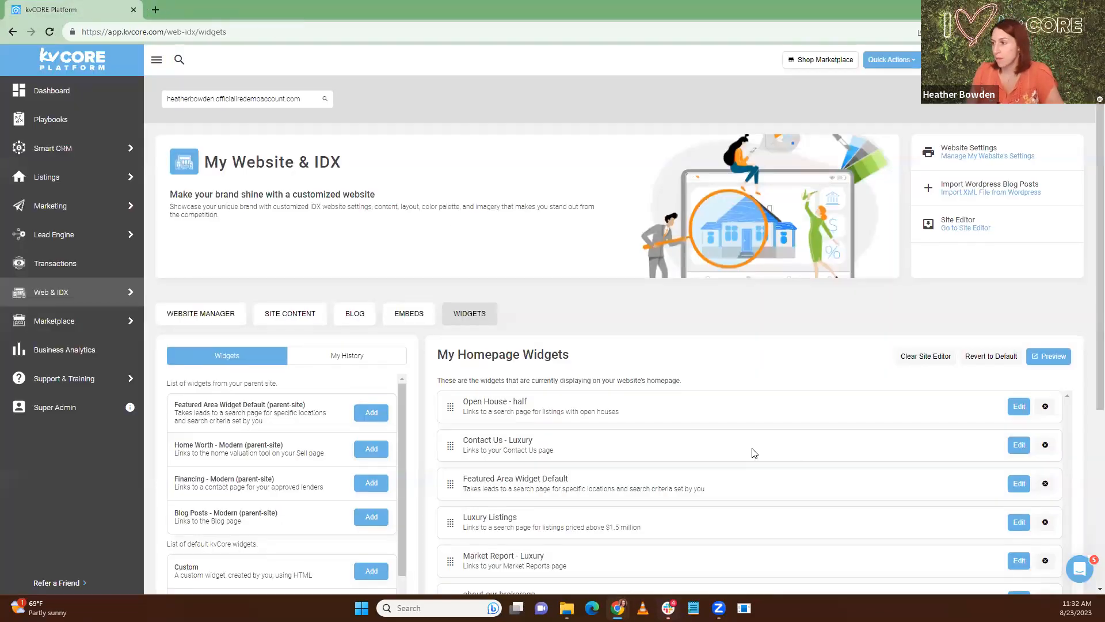
scroll(751, 451, down, 1)
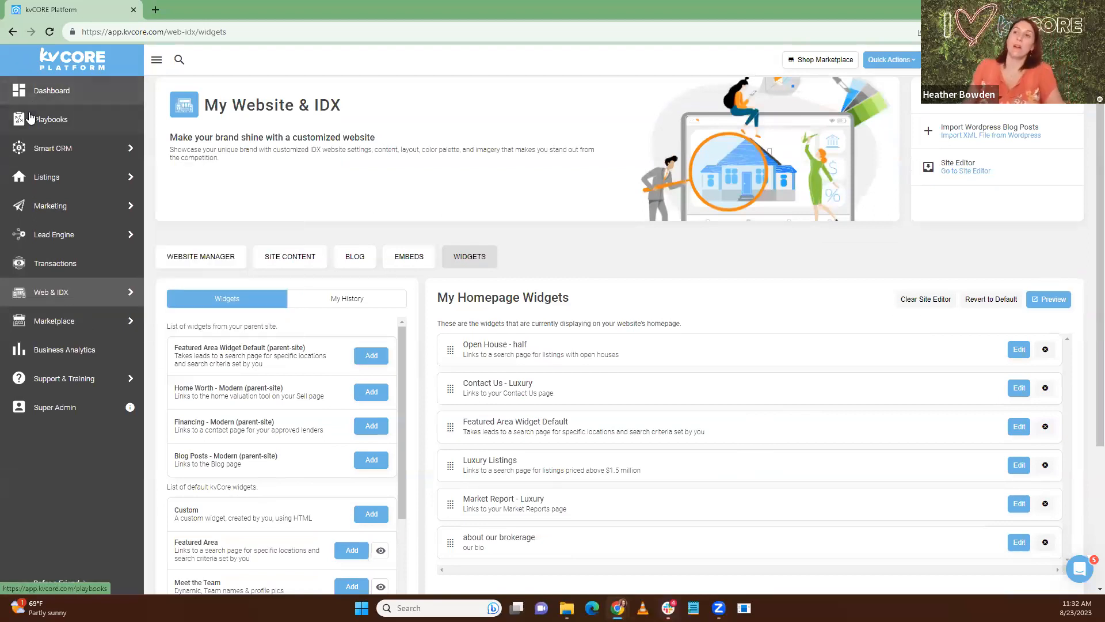
mouse_move(48, 303)
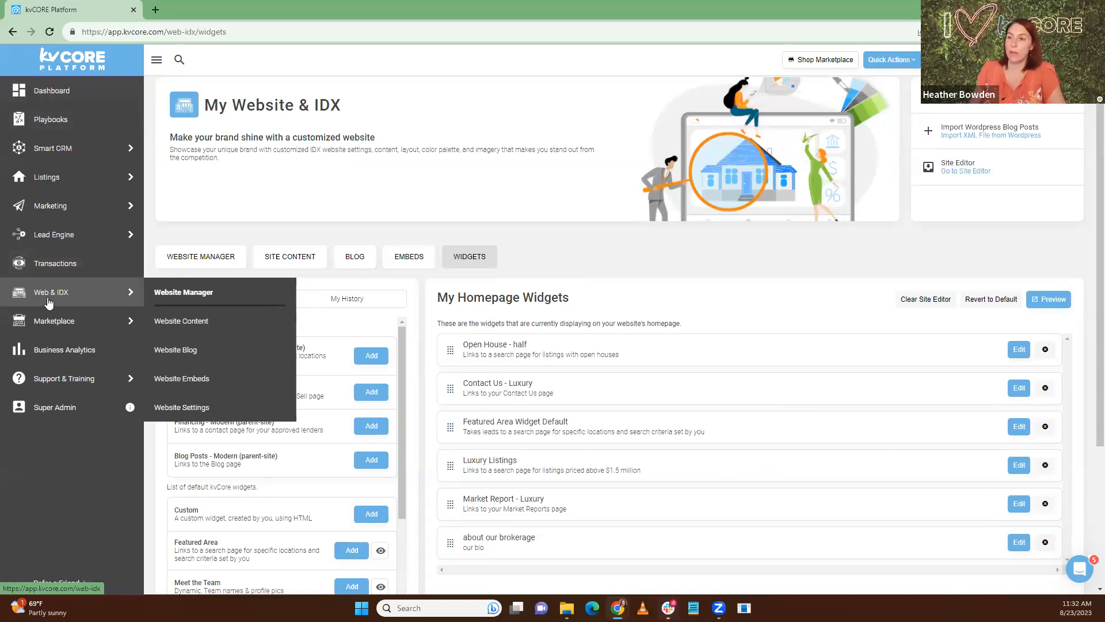
click(192, 292)
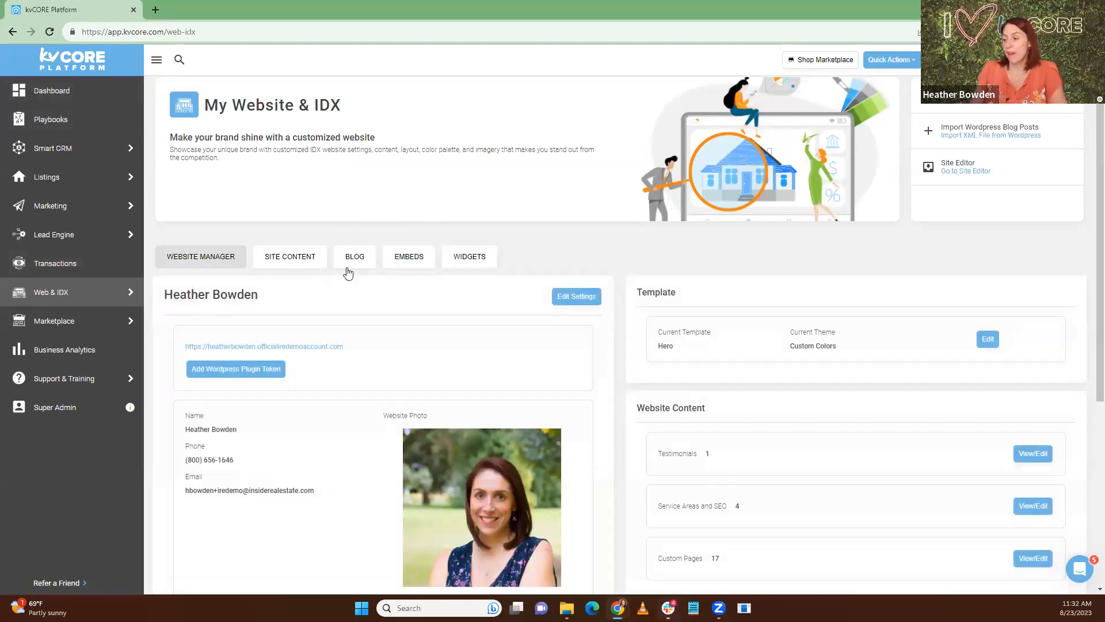
click(465, 266)
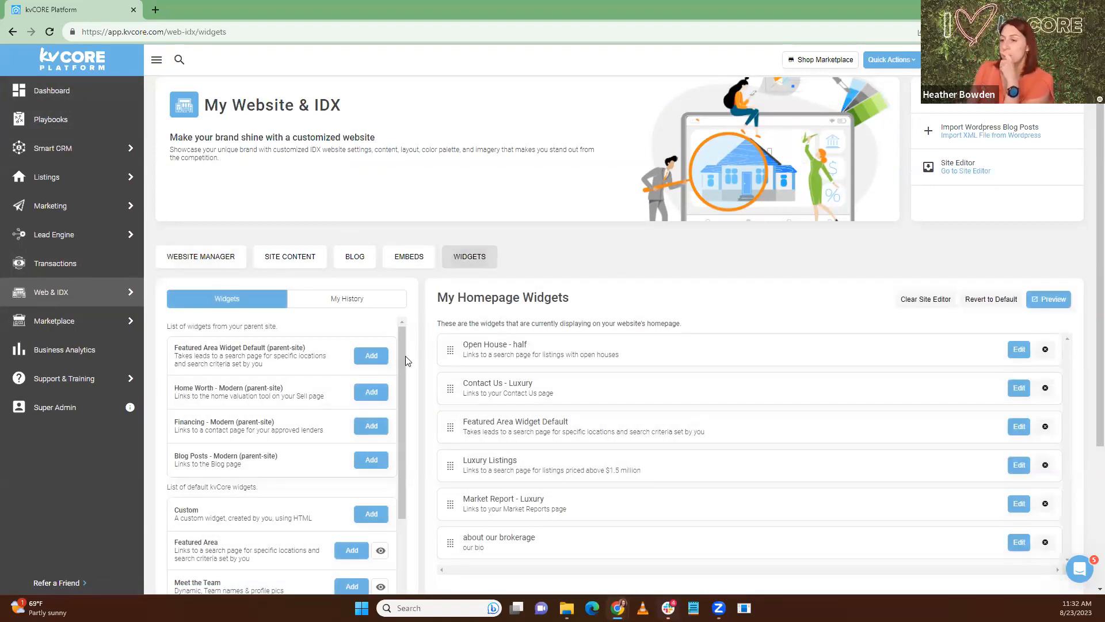
Preview the Financing - Side by side widget and review the half-width variants in the default widget library.
scroll(278, 390, down, 3)
scroll(278, 390, down, 5)
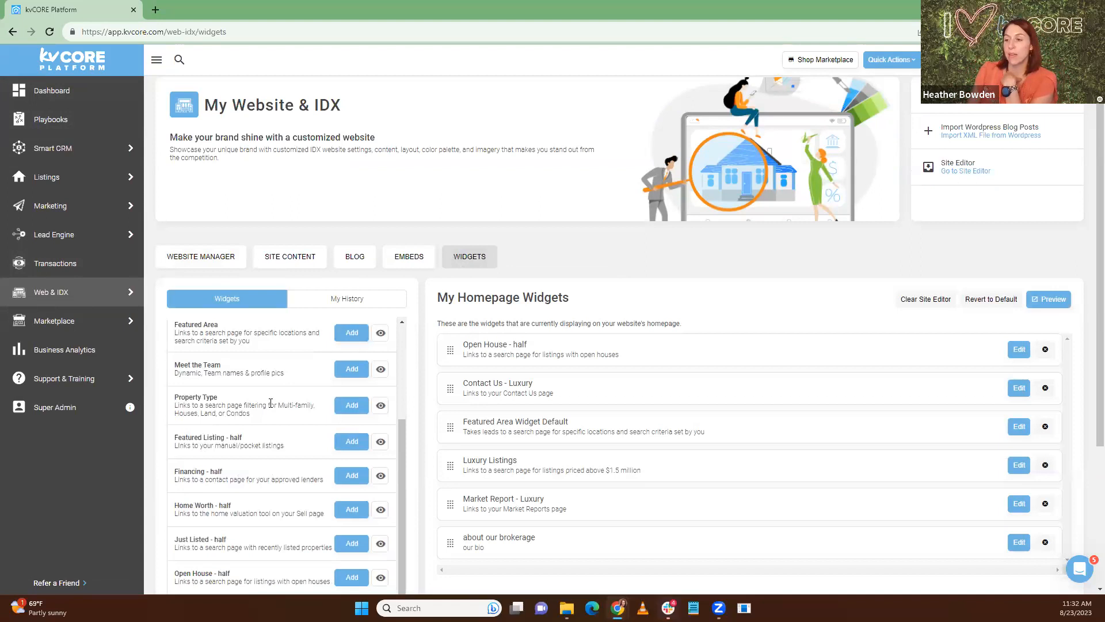
scroll(346, 248, down, 4)
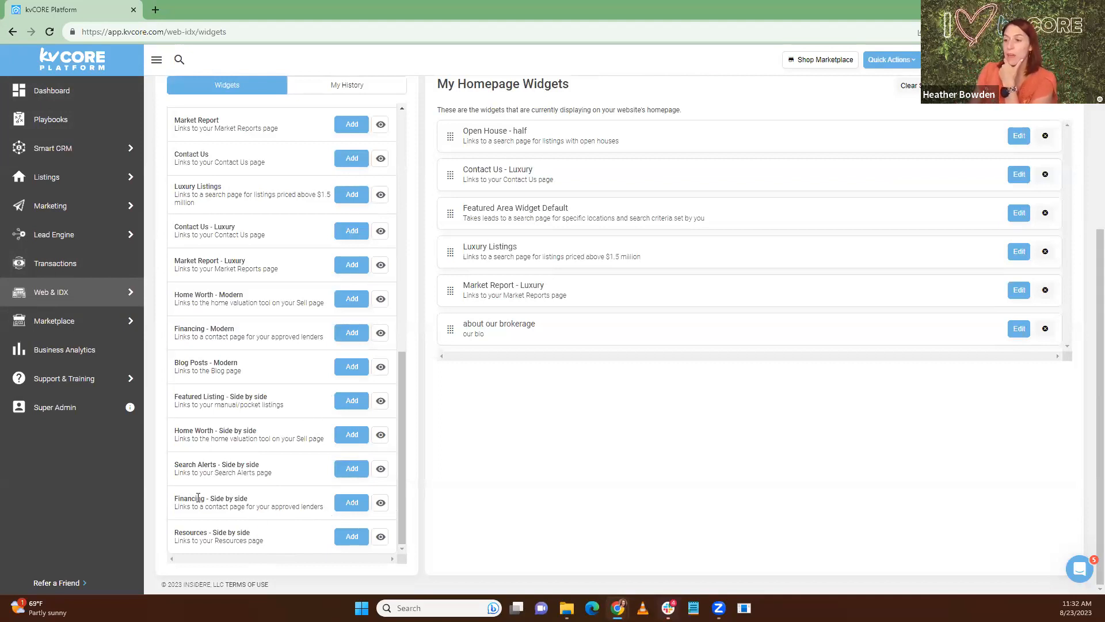
click(383, 503)
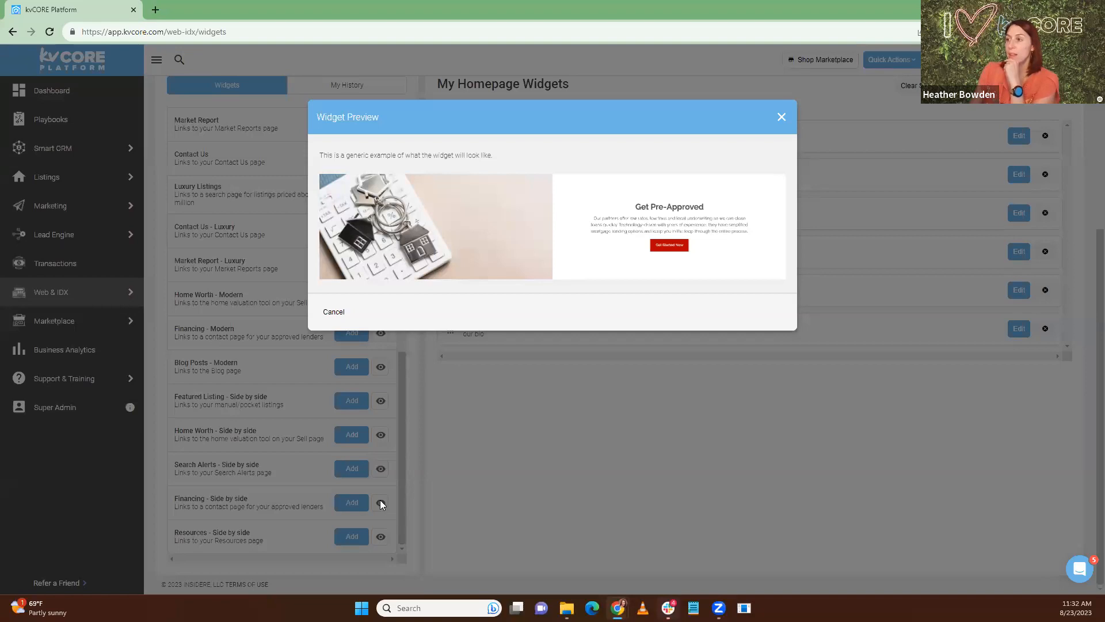
click(782, 117)
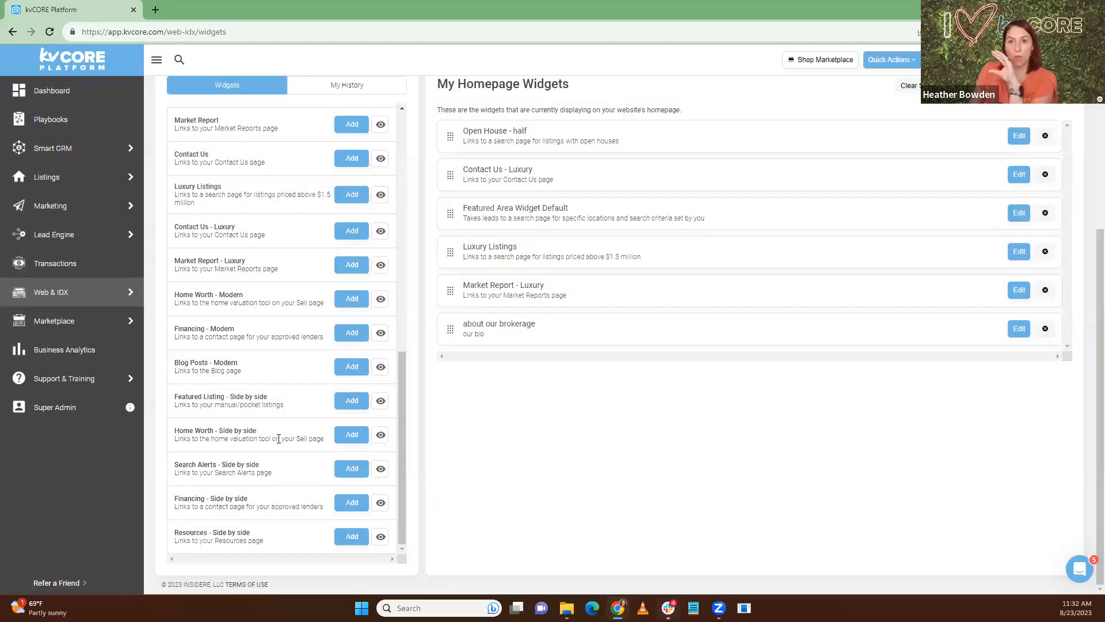
scroll(268, 436, up, 5)
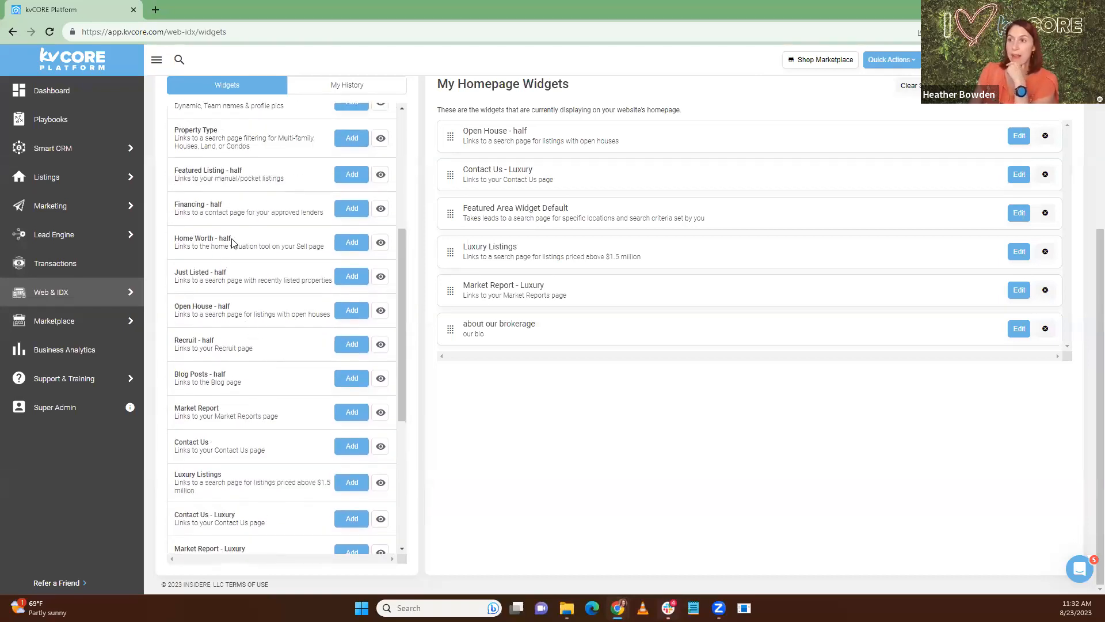
drag(232, 238, 218, 236)
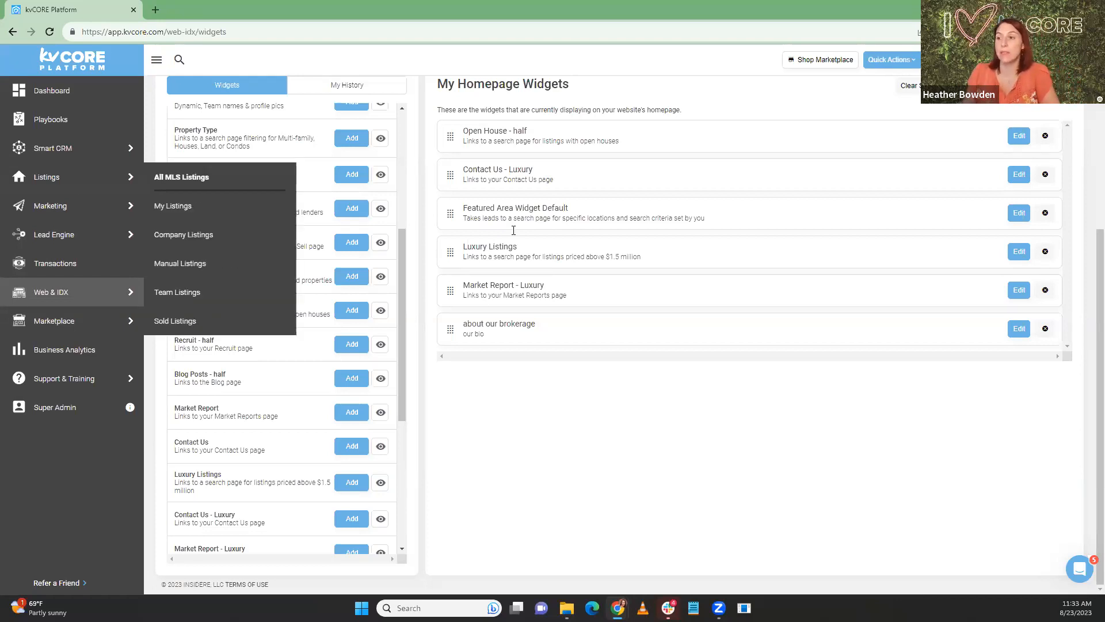
scroll(248, 345, down, 1)
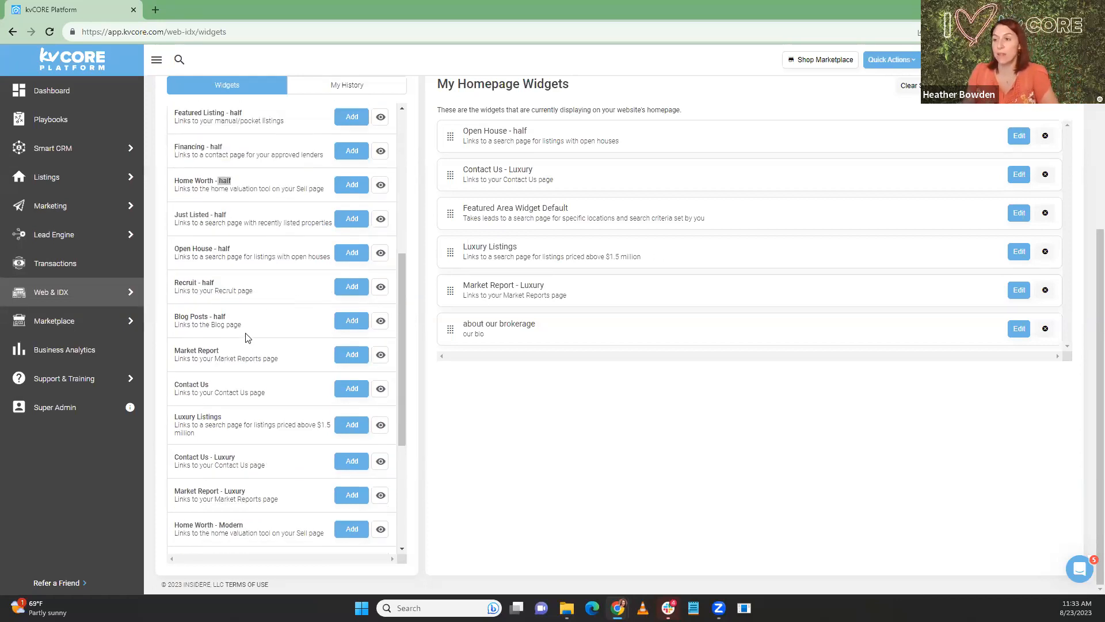
scroll(247, 342, down, 1)
Open the website's general settings from the Website Manager to view the available templates.
mouse_move(89, 294)
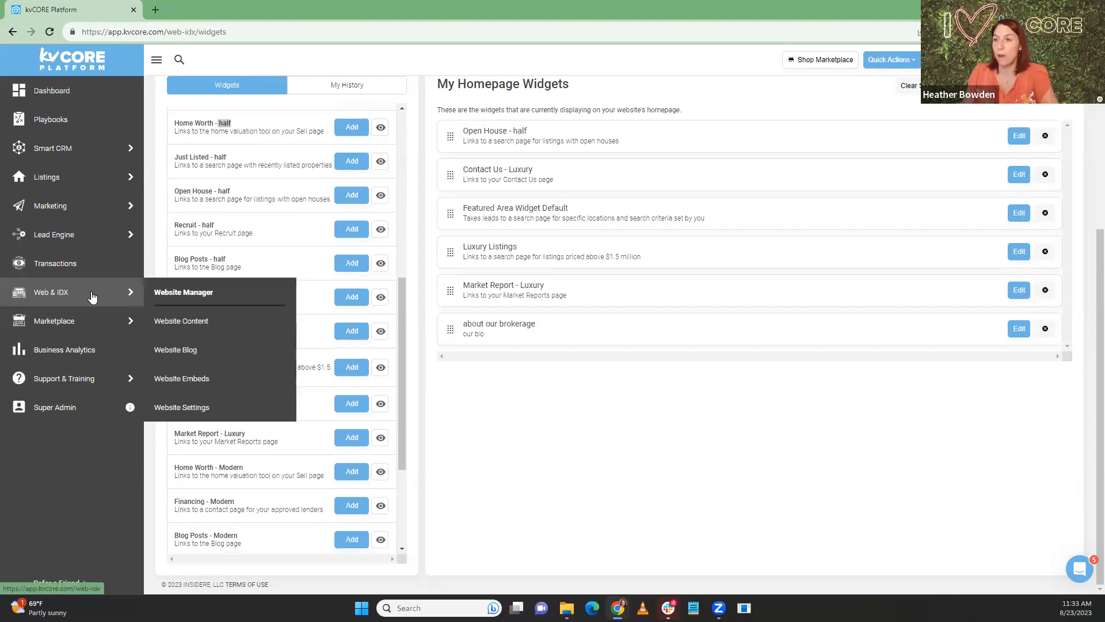
click(175, 296)
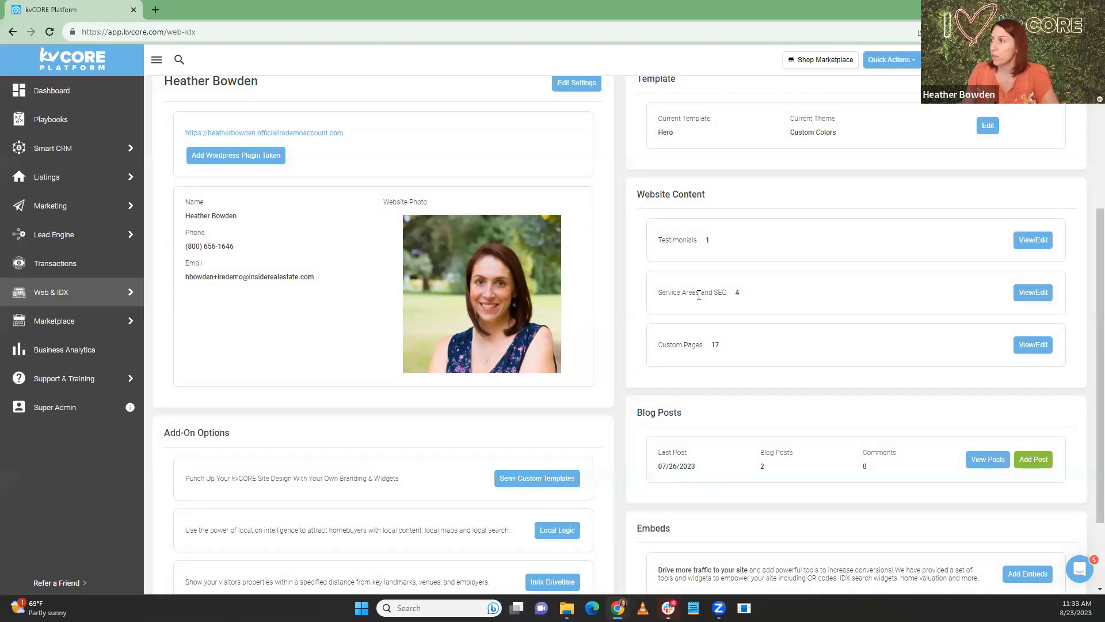
scroll(698, 295, up, 4)
click(577, 312)
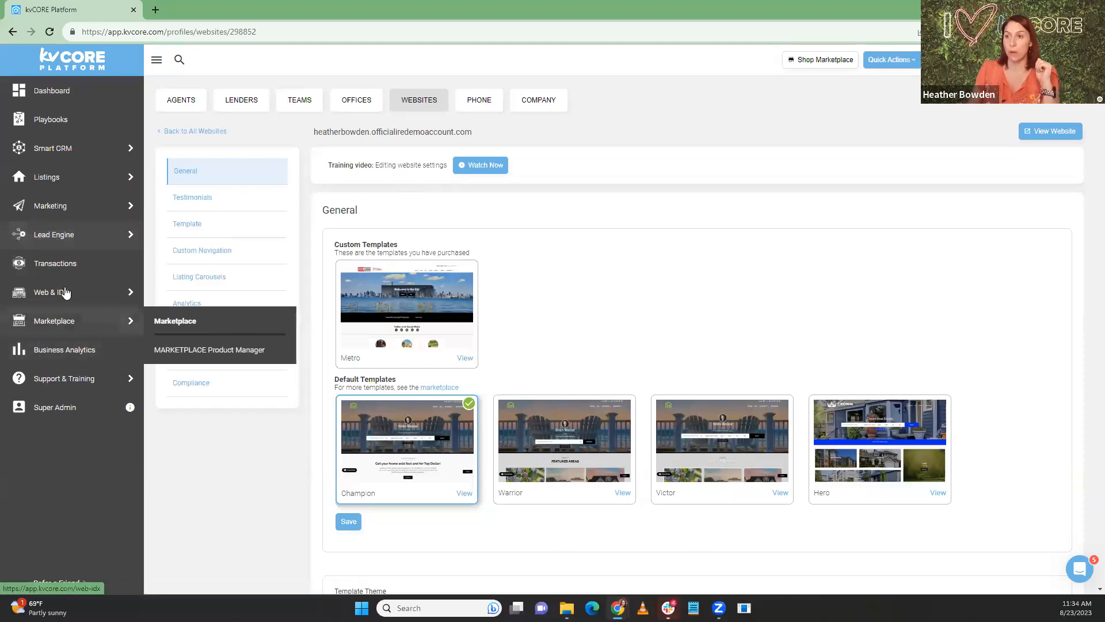
Return to the website's widgets section and review the list of current homepage widgets.
click(172, 293)
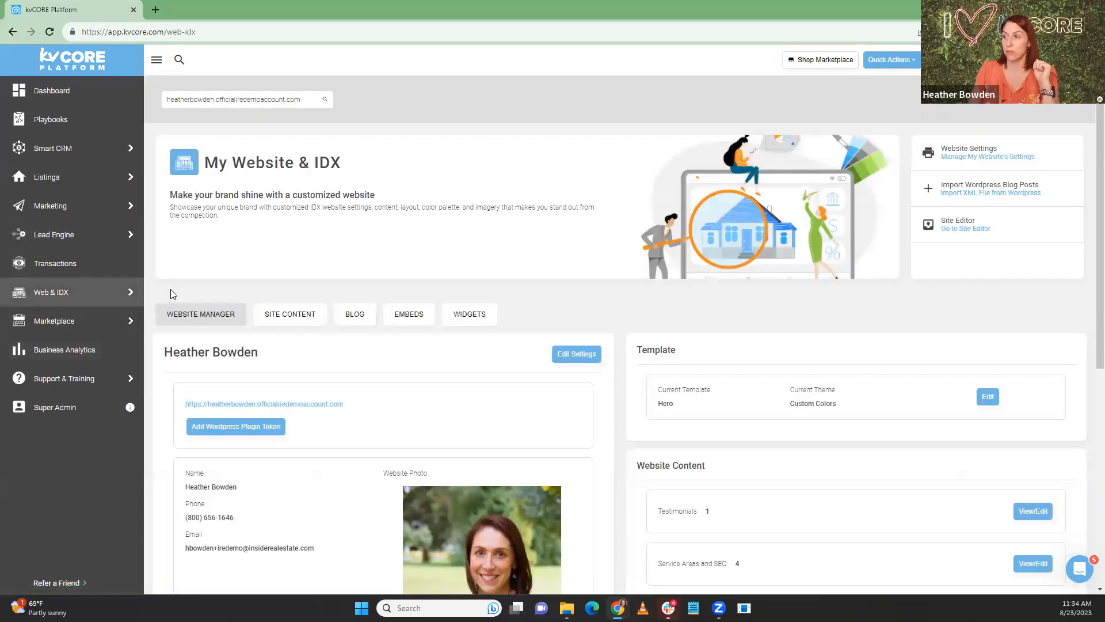
click(481, 318)
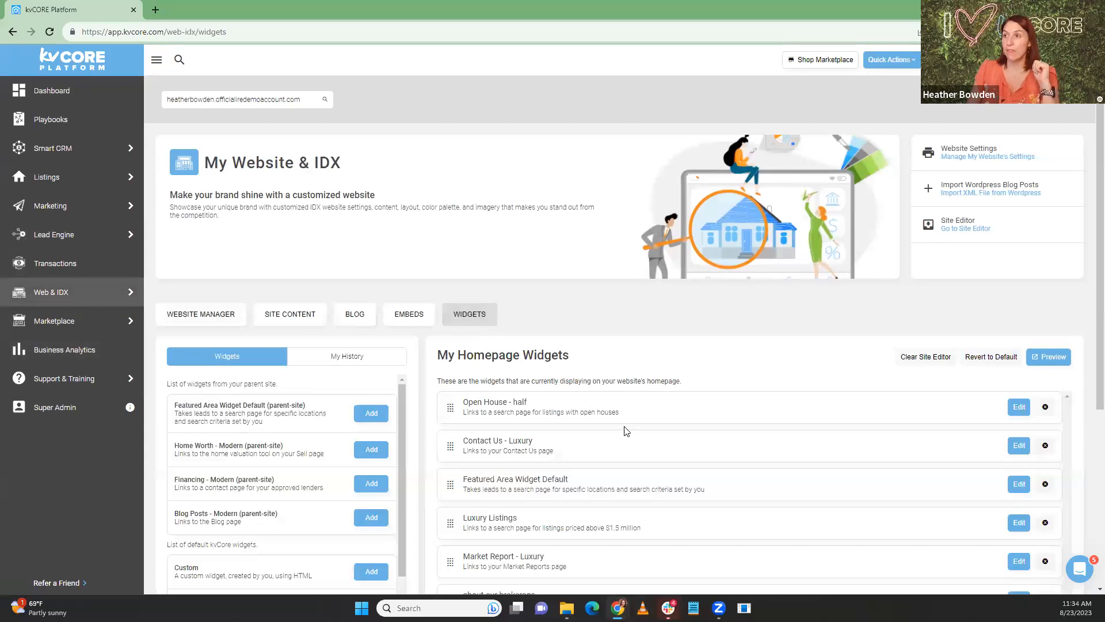
scroll(626, 431, down, 5)
scroll(627, 431, up, 2)
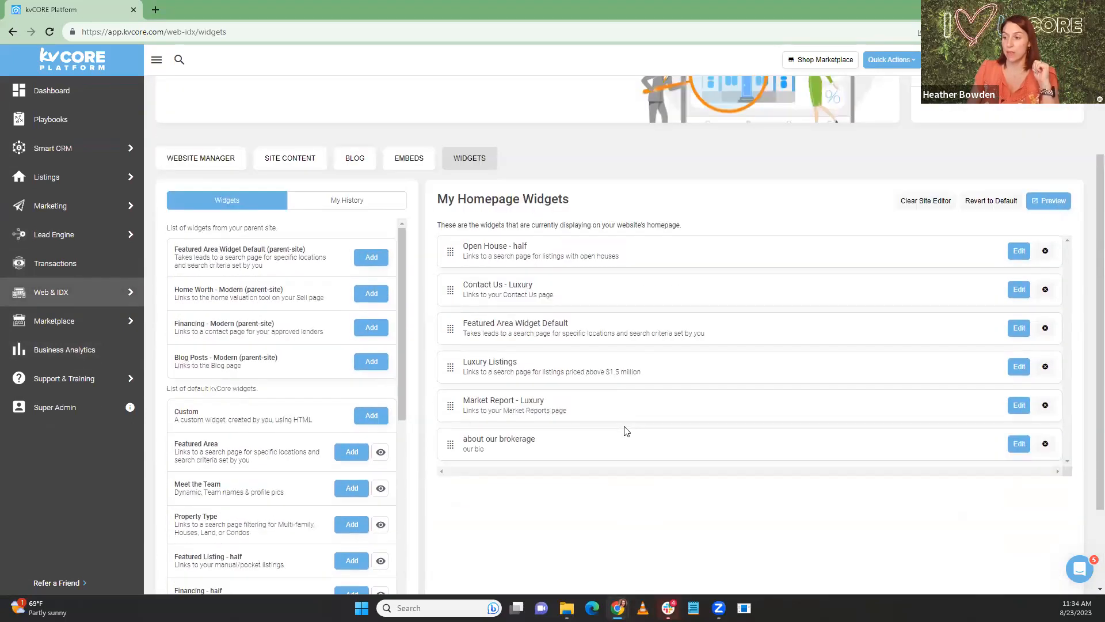
scroll(626, 431, down, 2)
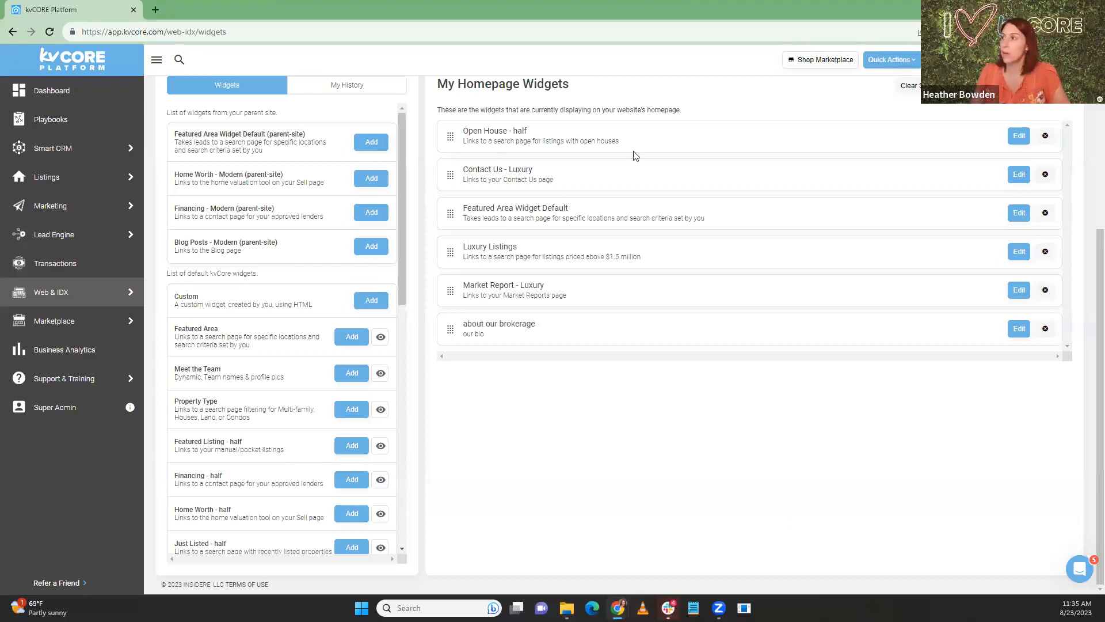
scroll(530, 175, up, 2)
scroll(529, 173, up, 2)
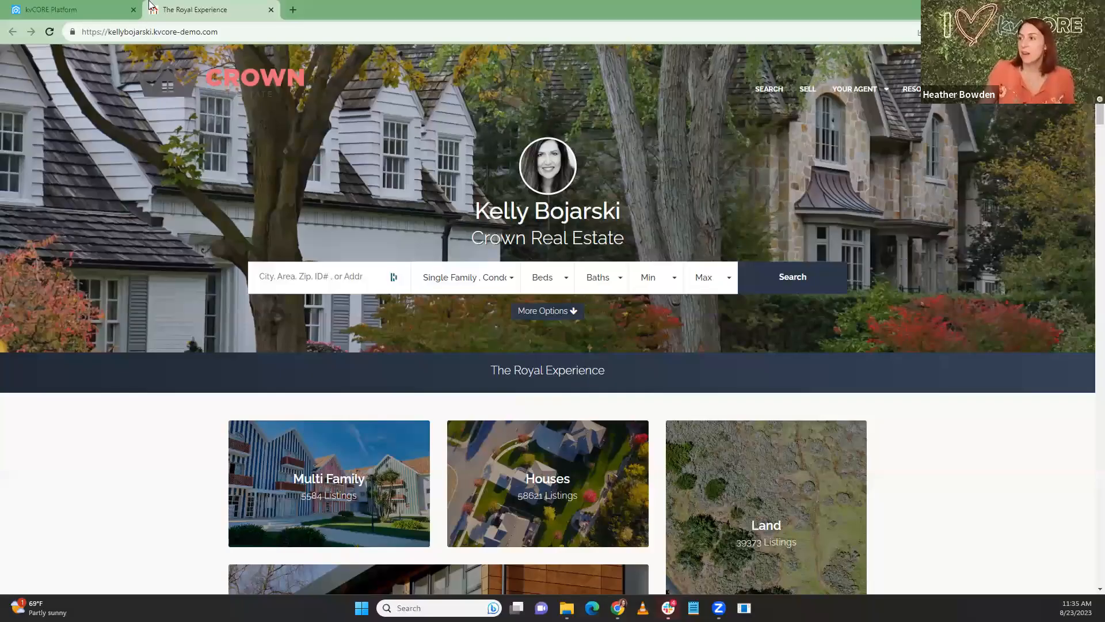
Examine the property type and Just Listed sections on the Crown Real Estate demo homepage.
scroll(141, 258, down, 6)
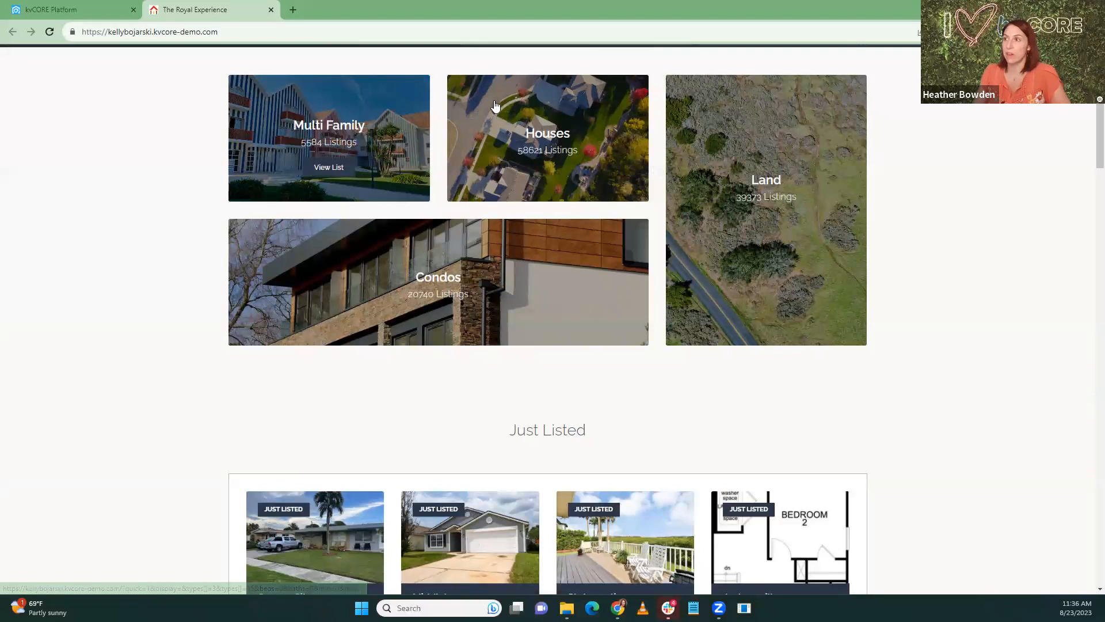
scroll(193, 289, down, 4)
scroll(192, 290, up, 10)
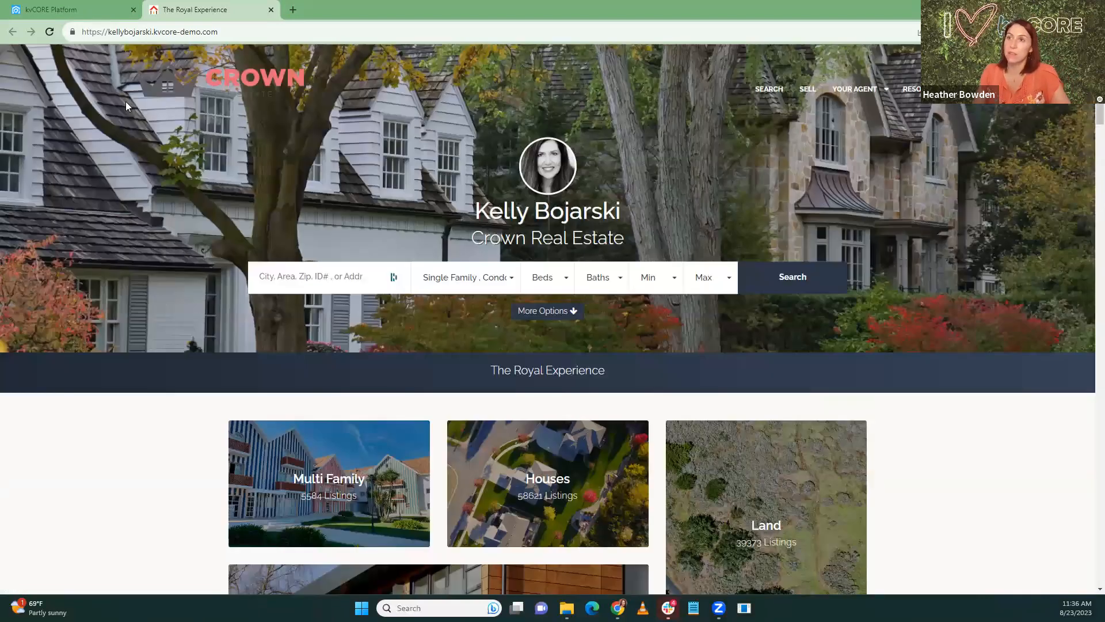
Switch back to kvCORE and open the homepage widgets section for the Crown Real Estate demo website.
click(87, 11)
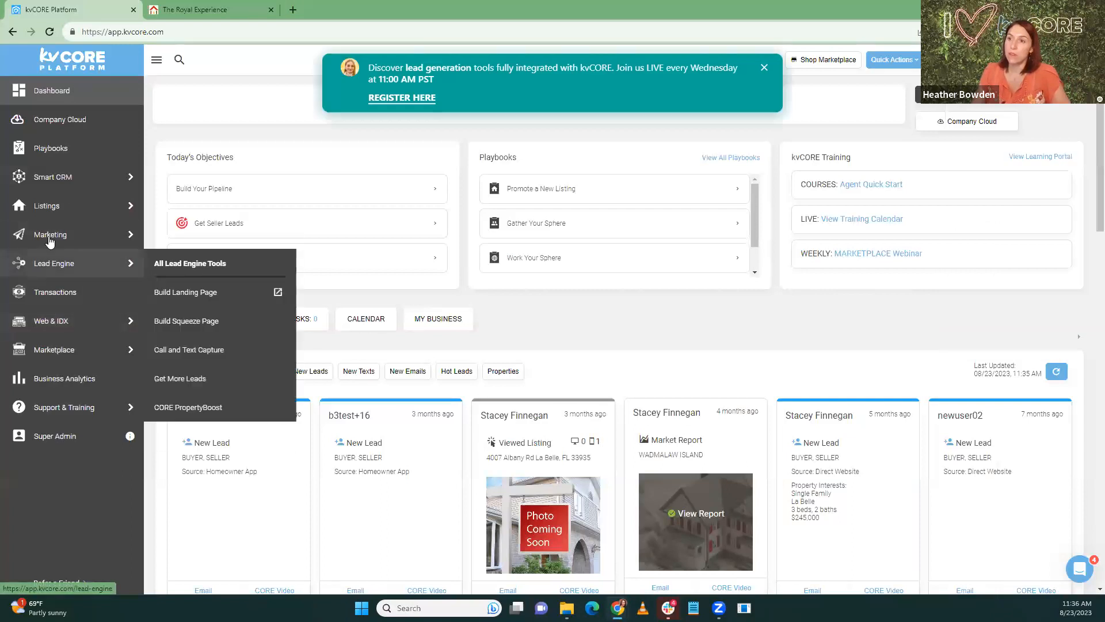
mouse_move(56, 269)
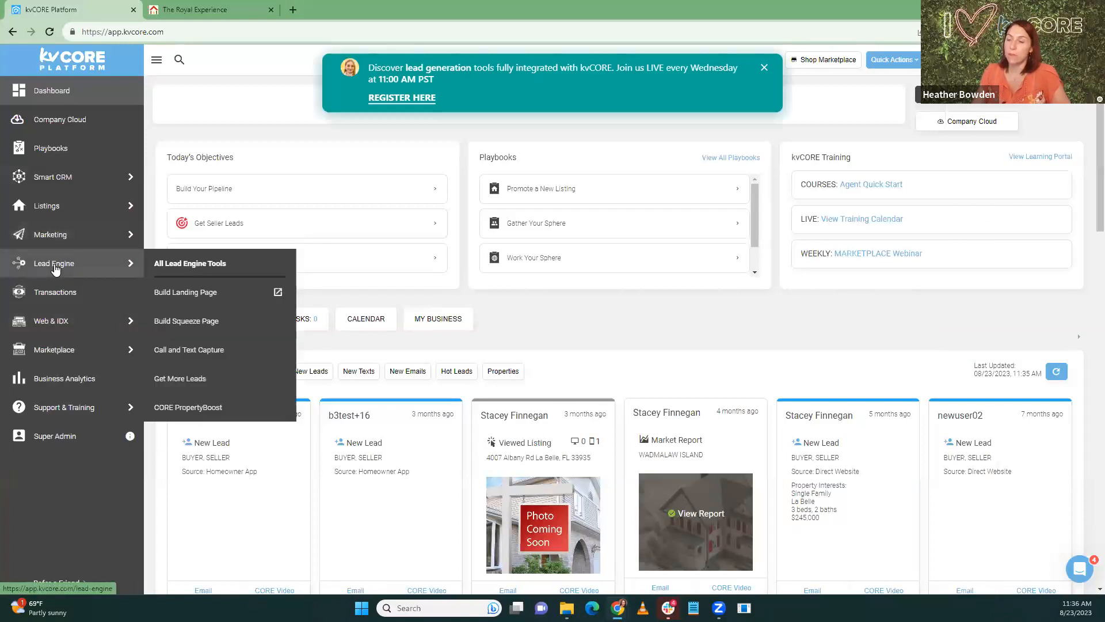
mouse_move(50, 240)
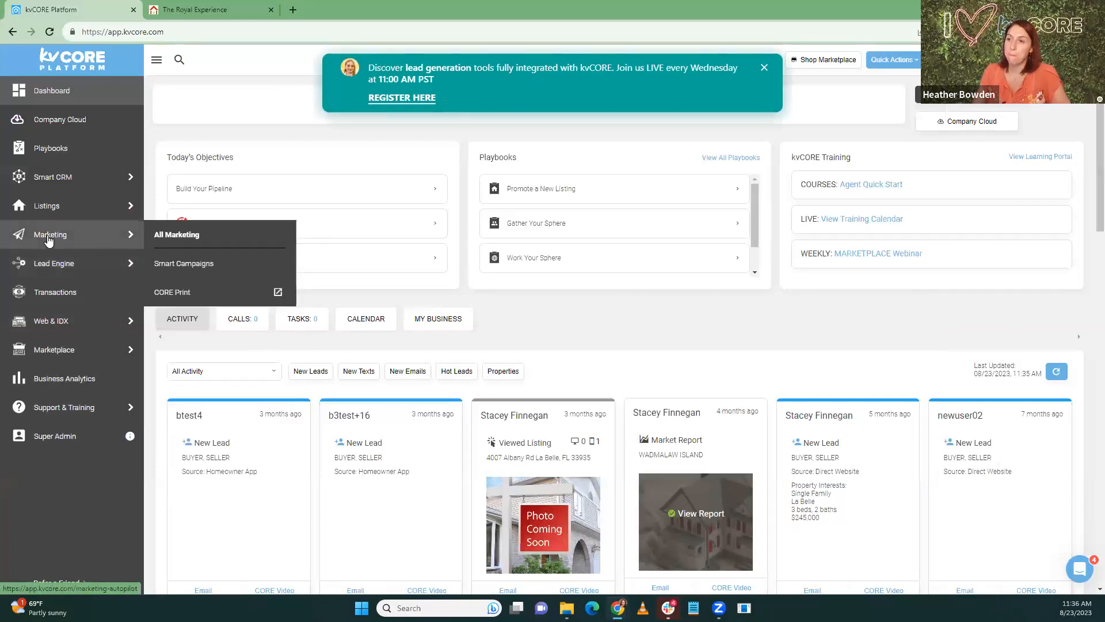
mouse_move(66, 329)
click(221, 330)
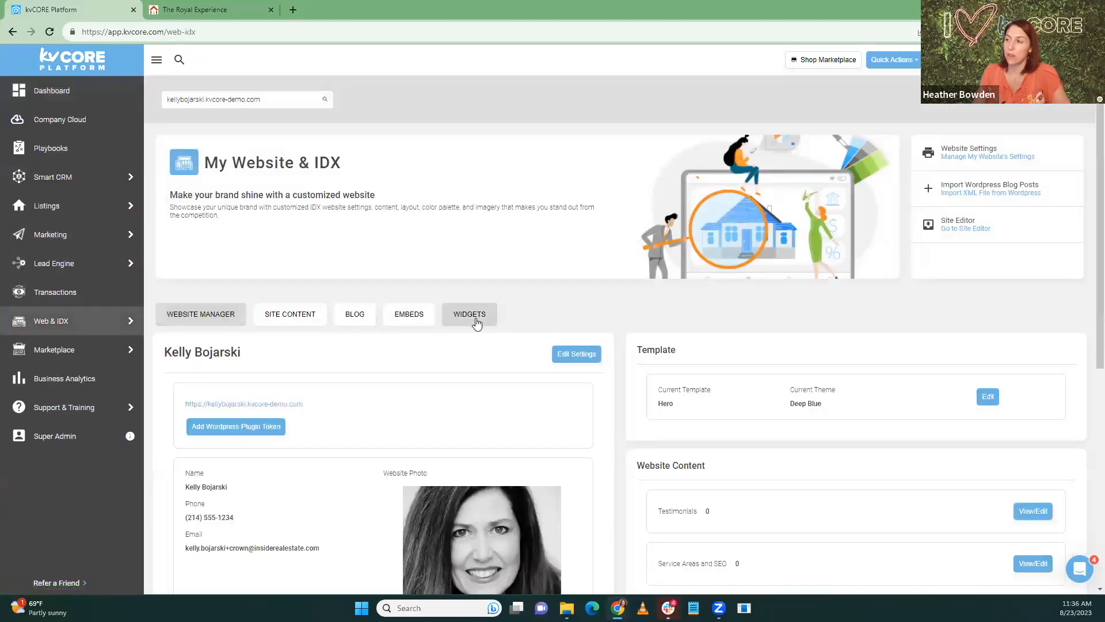
click(478, 320)
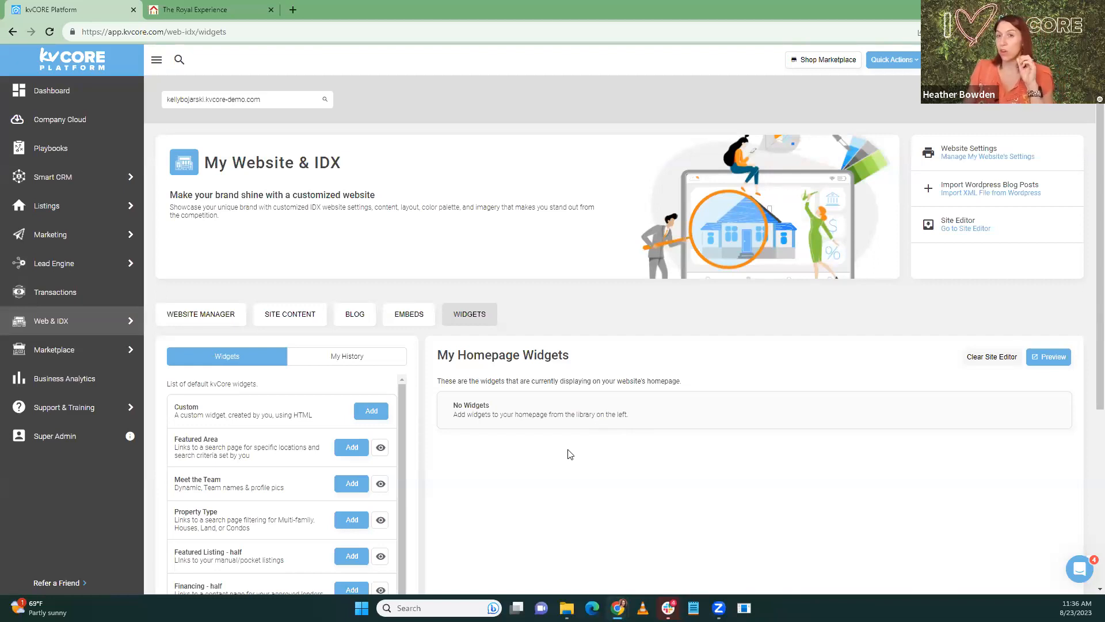
Check the live Crown site, preview the Property Type widget in the default widget library, and close the preview.
click(220, 11)
click(68, 7)
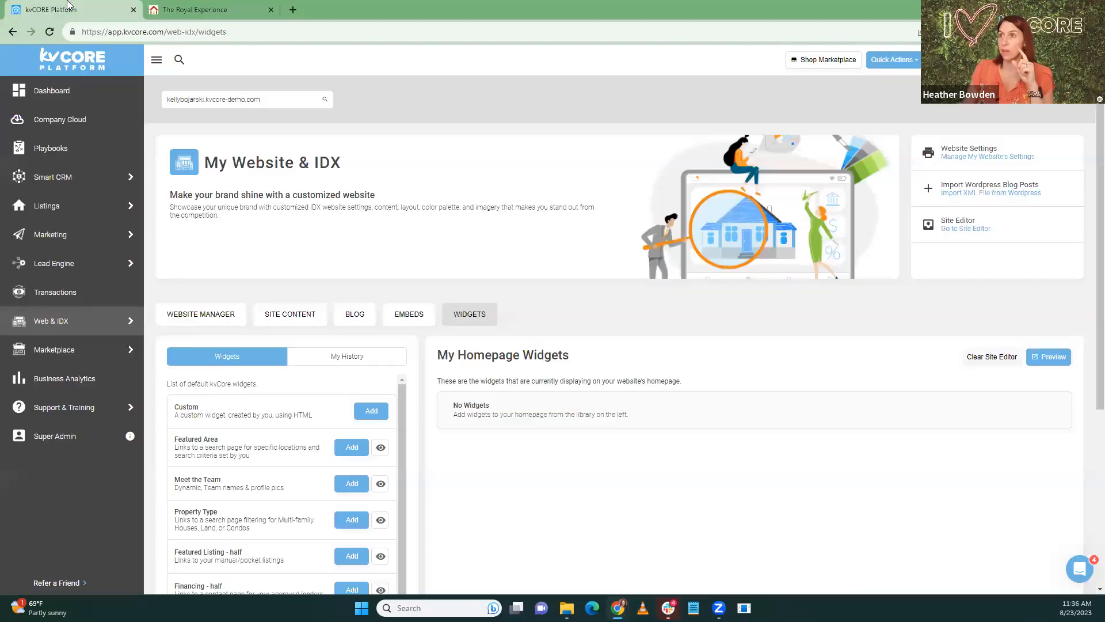
scroll(267, 412, up, 1)
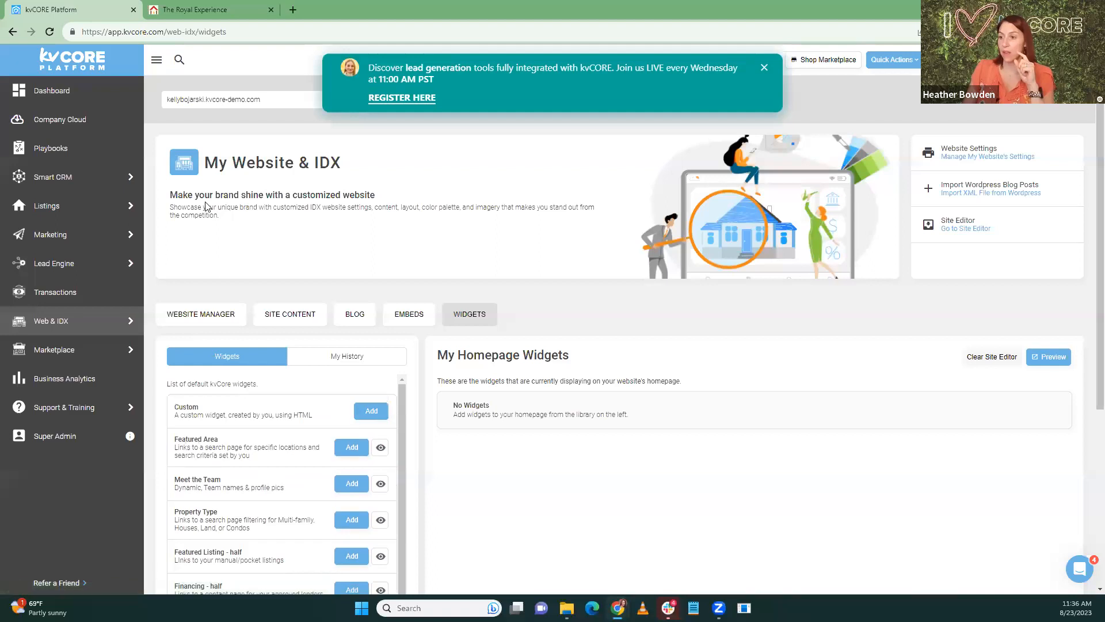
scroll(208, 202, down, 2)
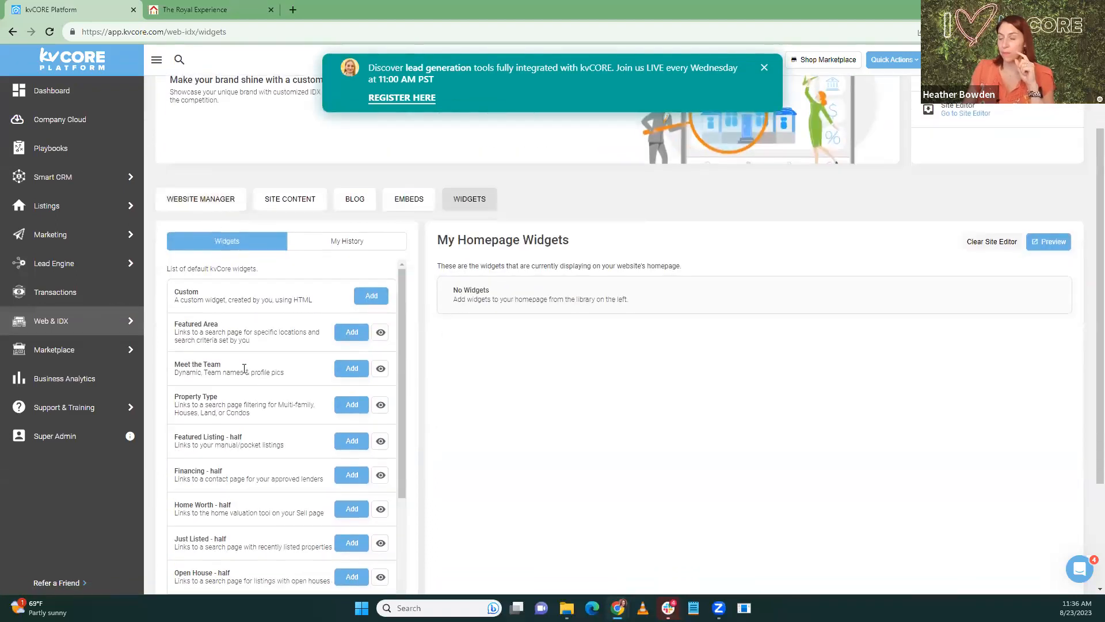
click(381, 405)
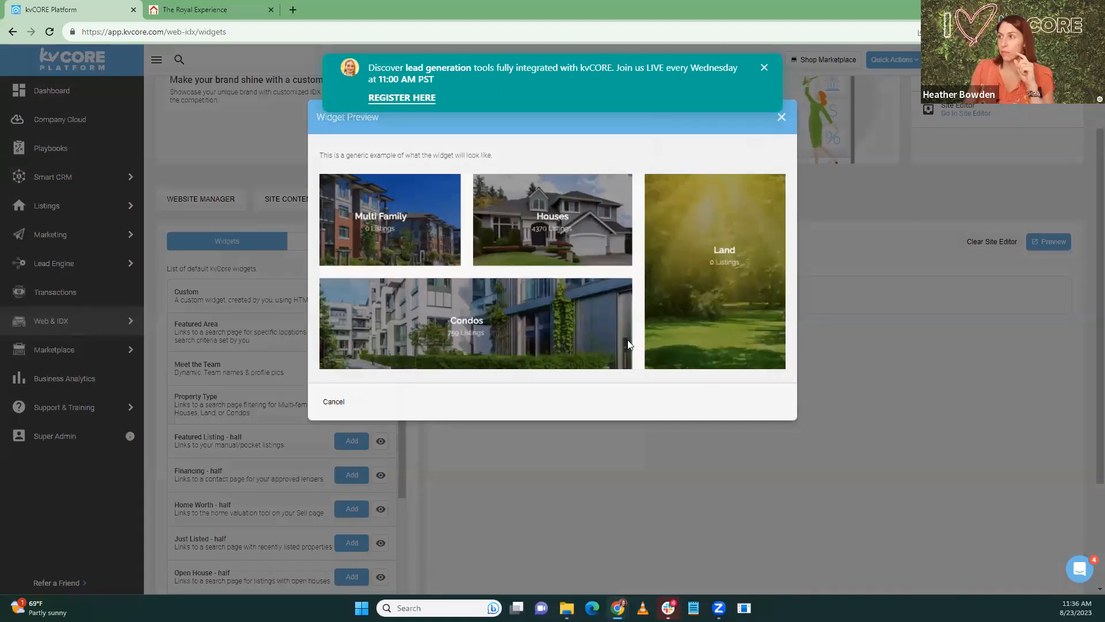
click(780, 119)
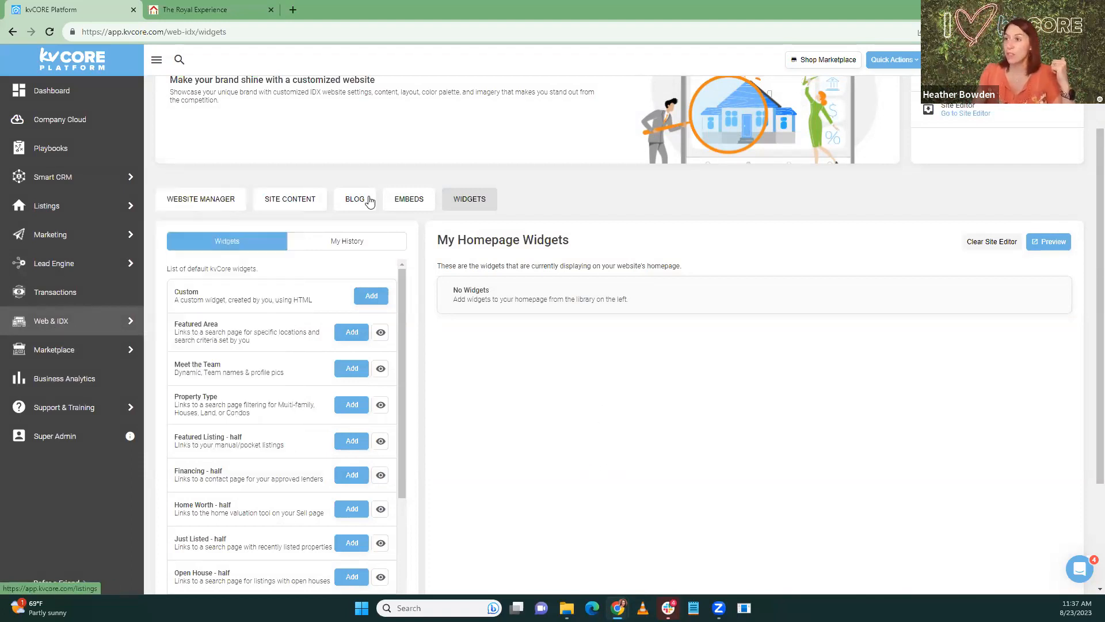
Open the Site Editor for the Crown Real Estate demo website and go to the editable property type block on its homepage.
mouse_move(77, 331)
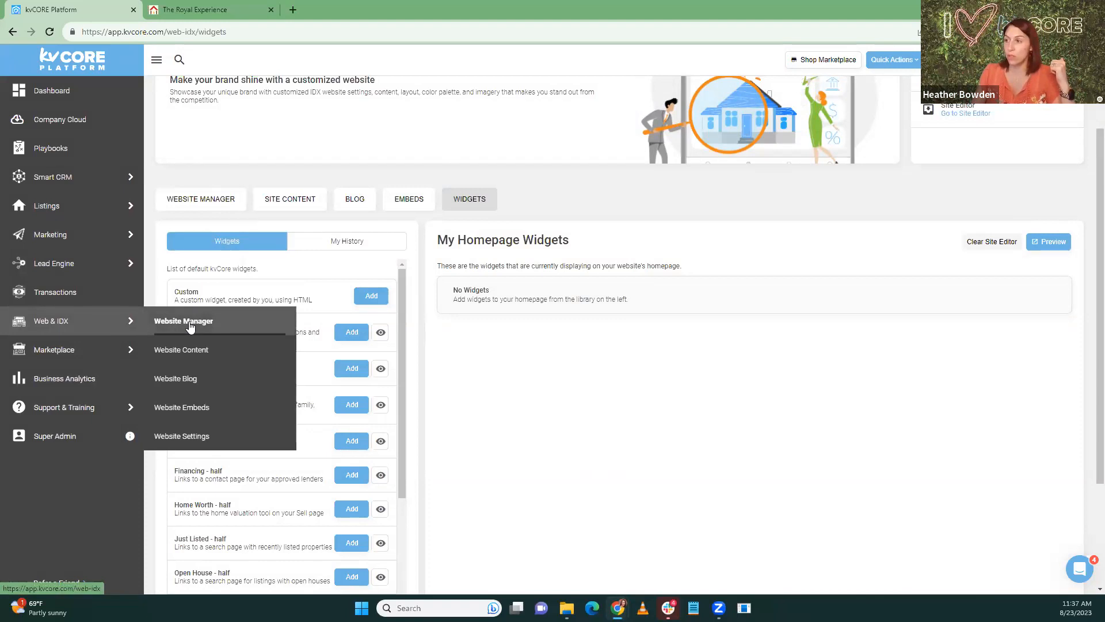
scroll(1028, 304, up, 2)
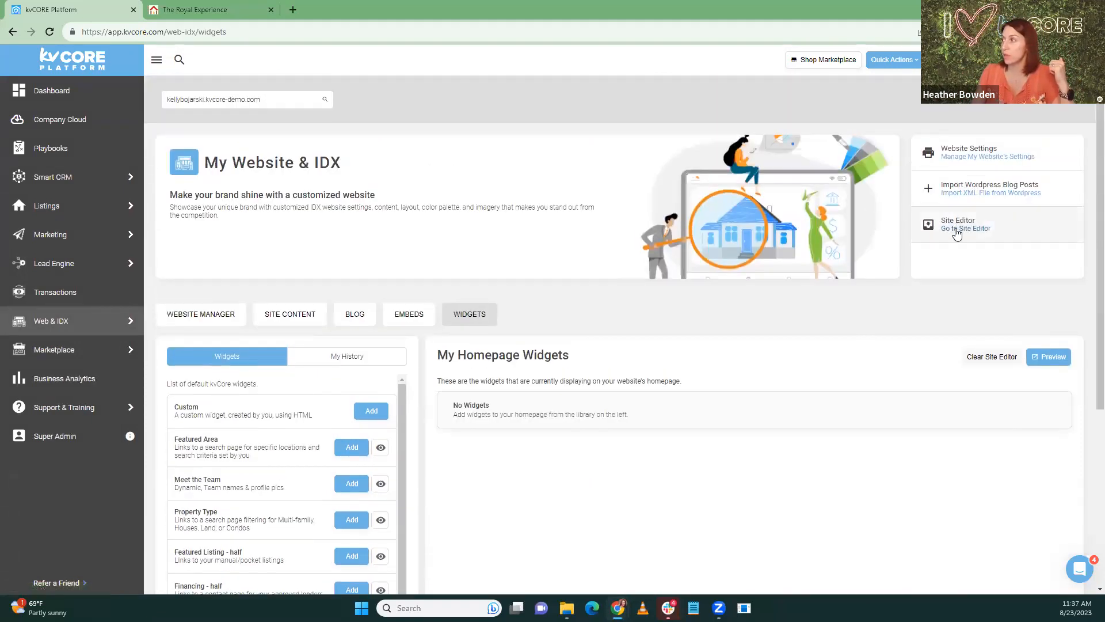
click(958, 229)
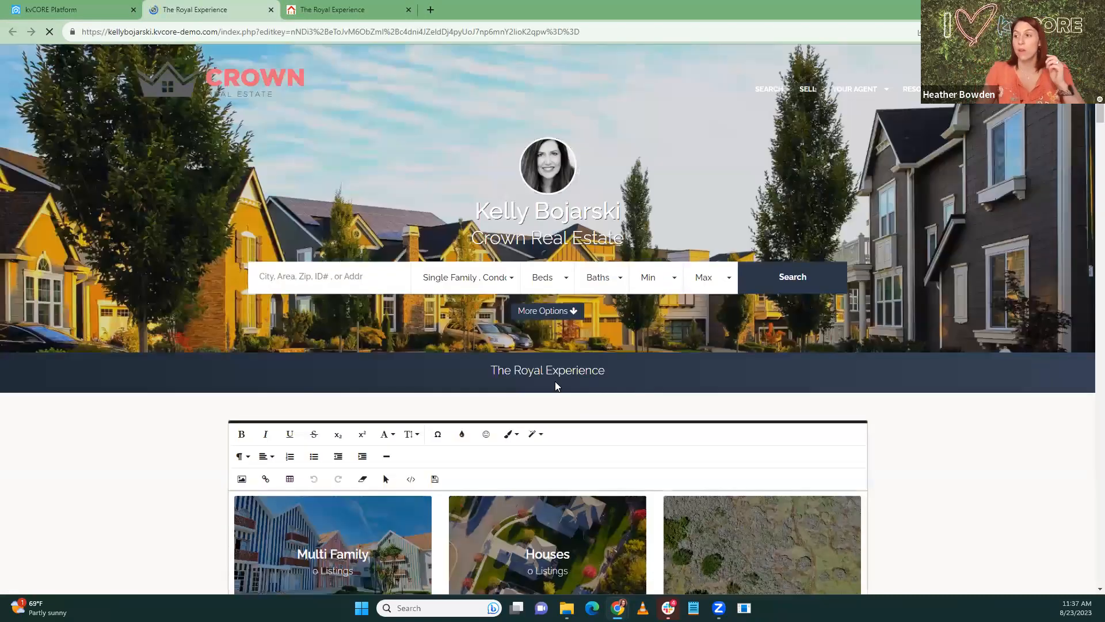
scroll(541, 380, down, 1)
scroll(185, 377, down, 4)
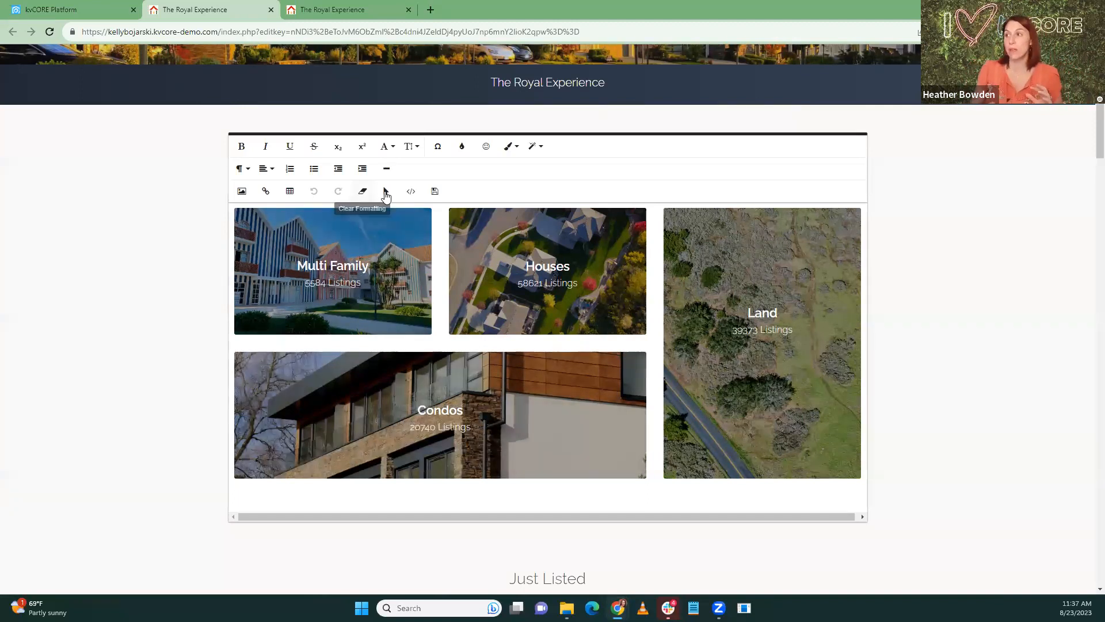
Delete all HTML code of the property type block in code view, return to the normal view and save the empty block.
click(411, 190)
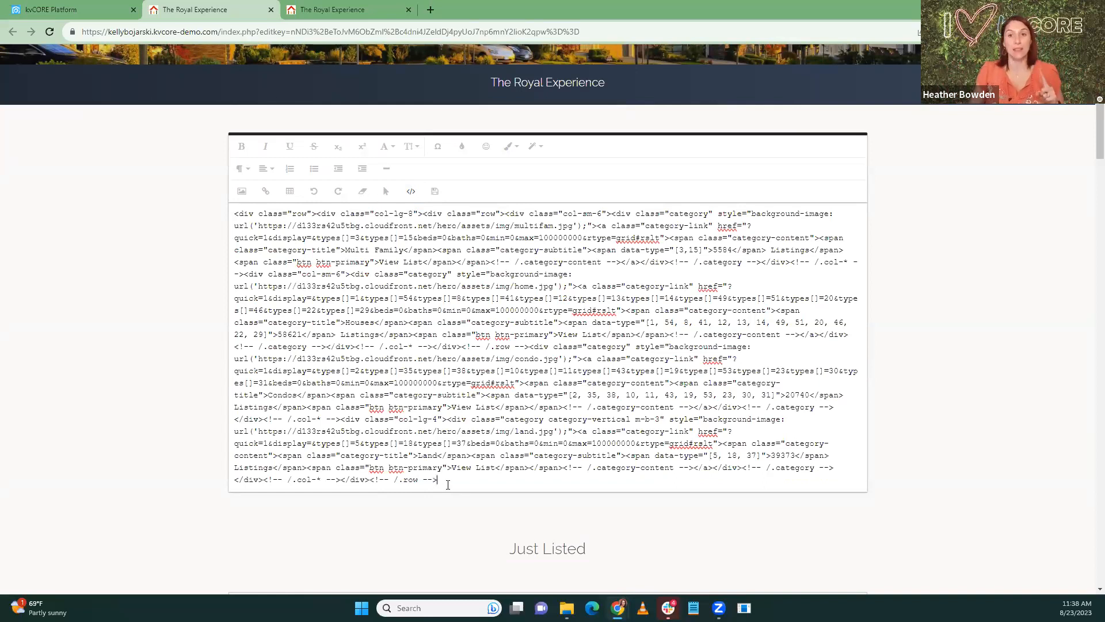
drag(439, 482, 185, 206)
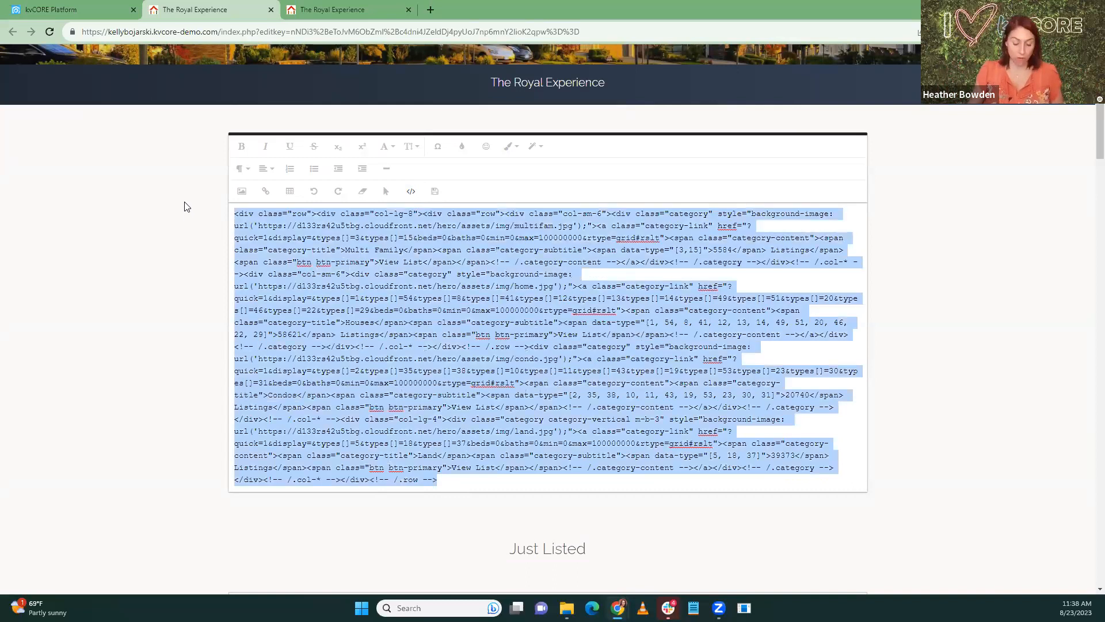
key(BackSpace)
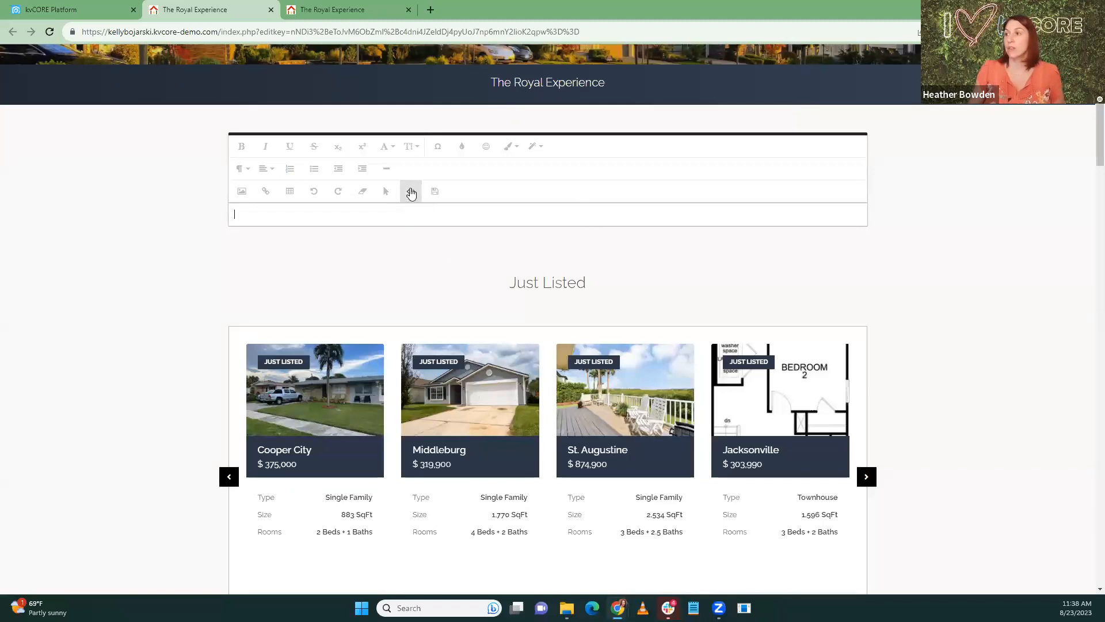
click(411, 191)
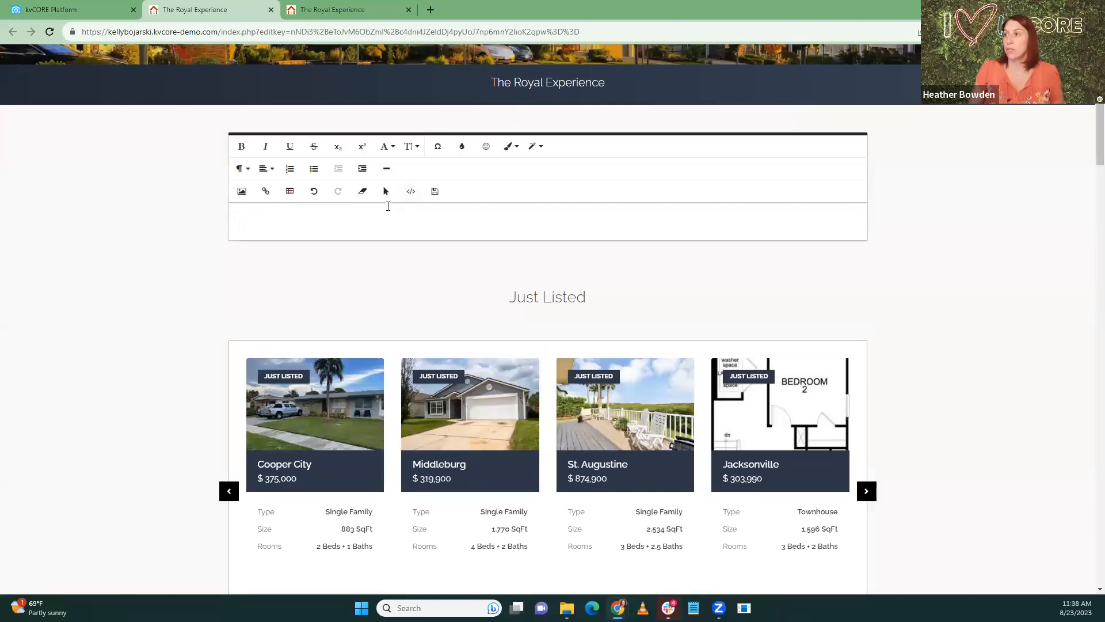
click(435, 193)
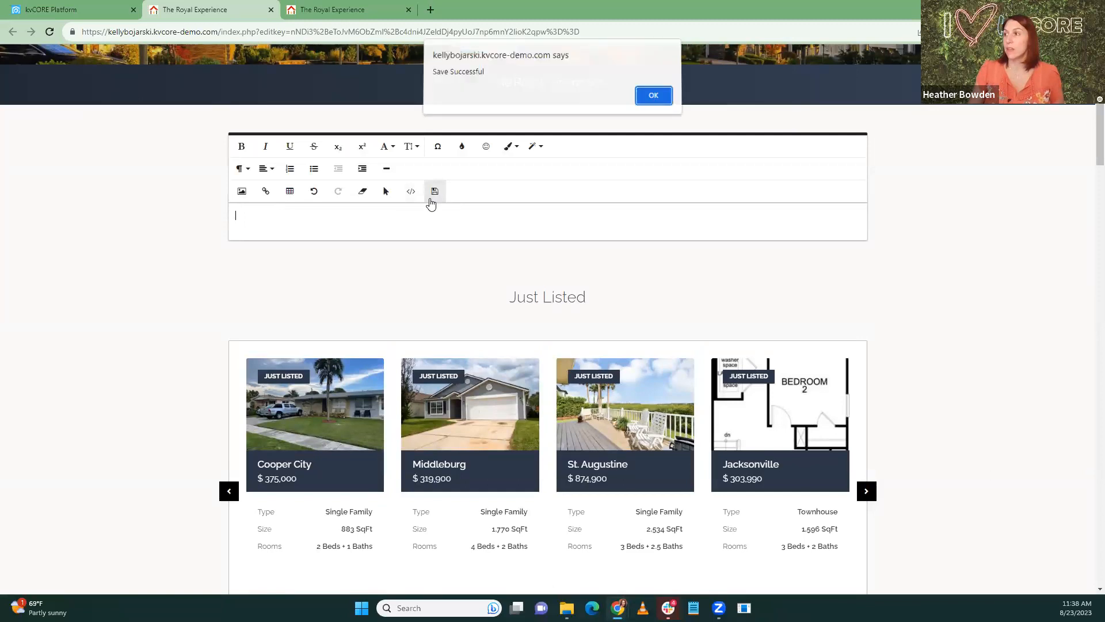
click(663, 99)
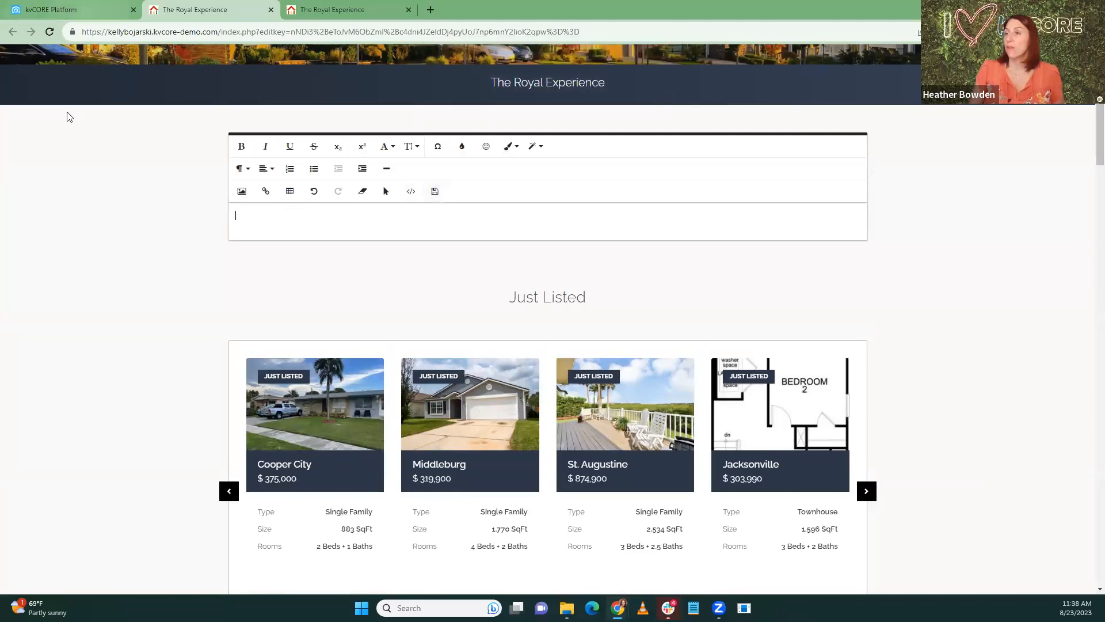
Close the Site Editor page and reload the live Crown Real Estate homepage to check the property type area.
click(61, 12)
click(173, 12)
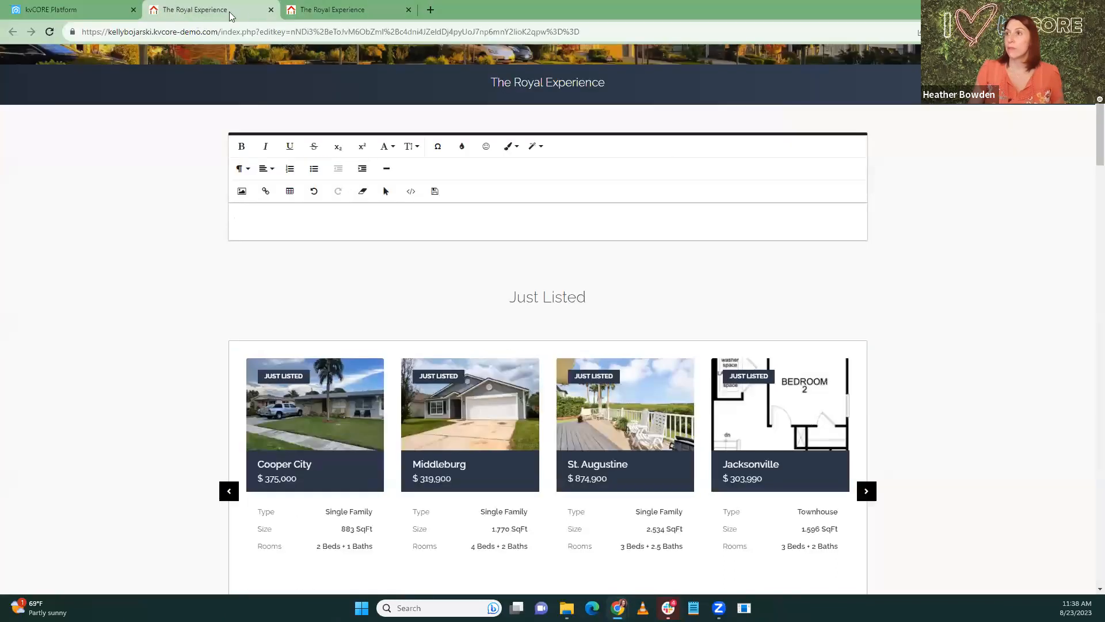
click(271, 10)
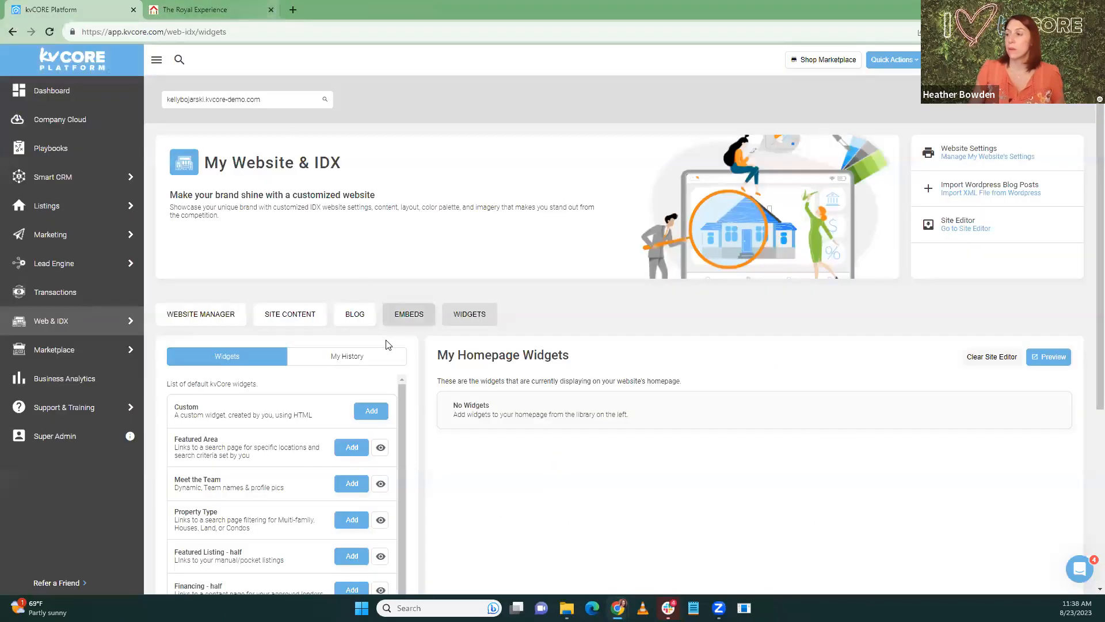
click(224, 12)
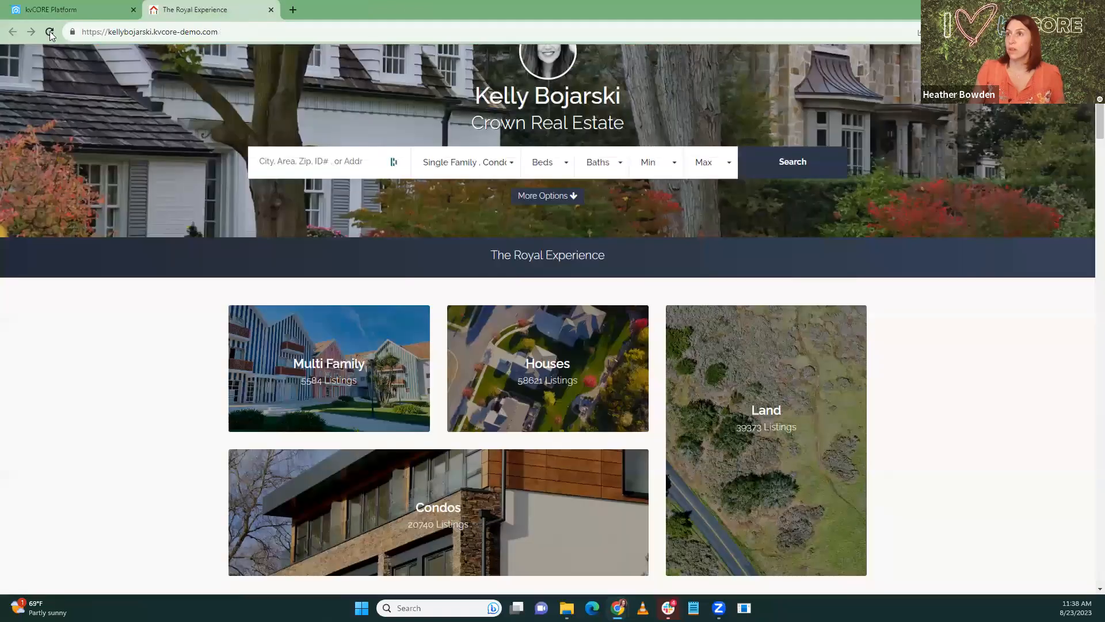
click(49, 32)
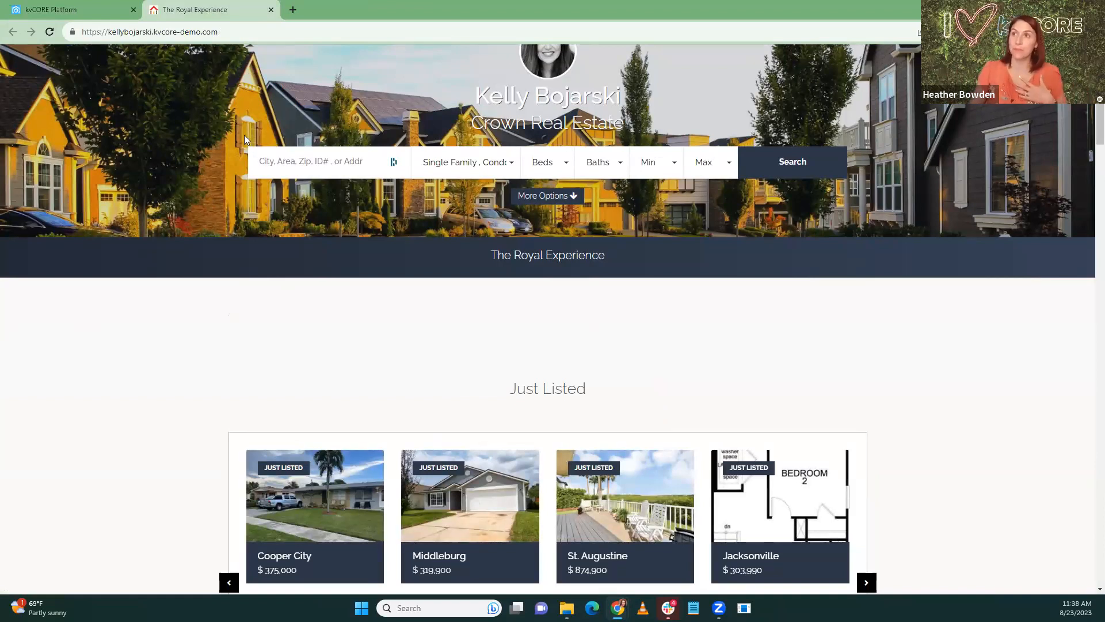
Return to the kvCORE widgets page, browse the default widget library, and preview the Featured Area widget.
click(27, 12)
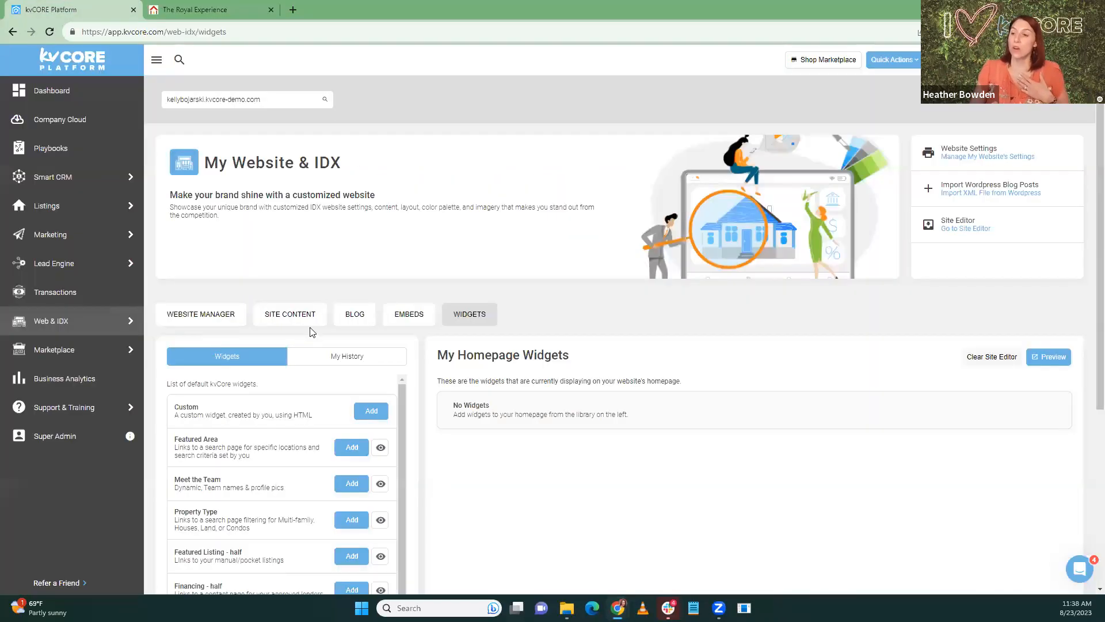
scroll(310, 328, down, 5)
scroll(310, 334, down, 6)
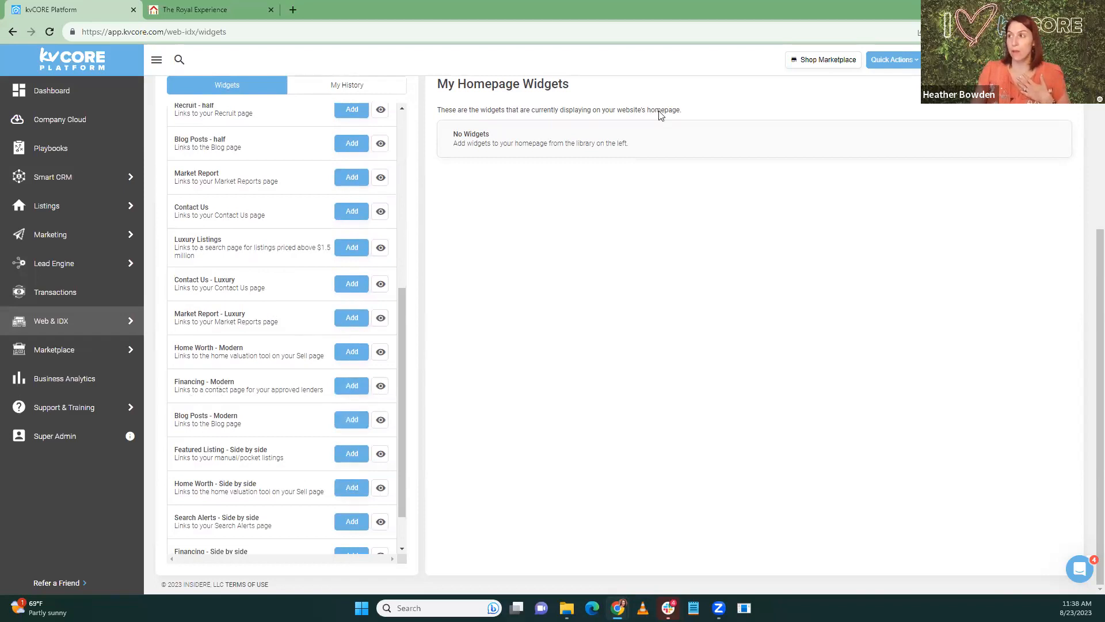
scroll(625, 445, up, 1)
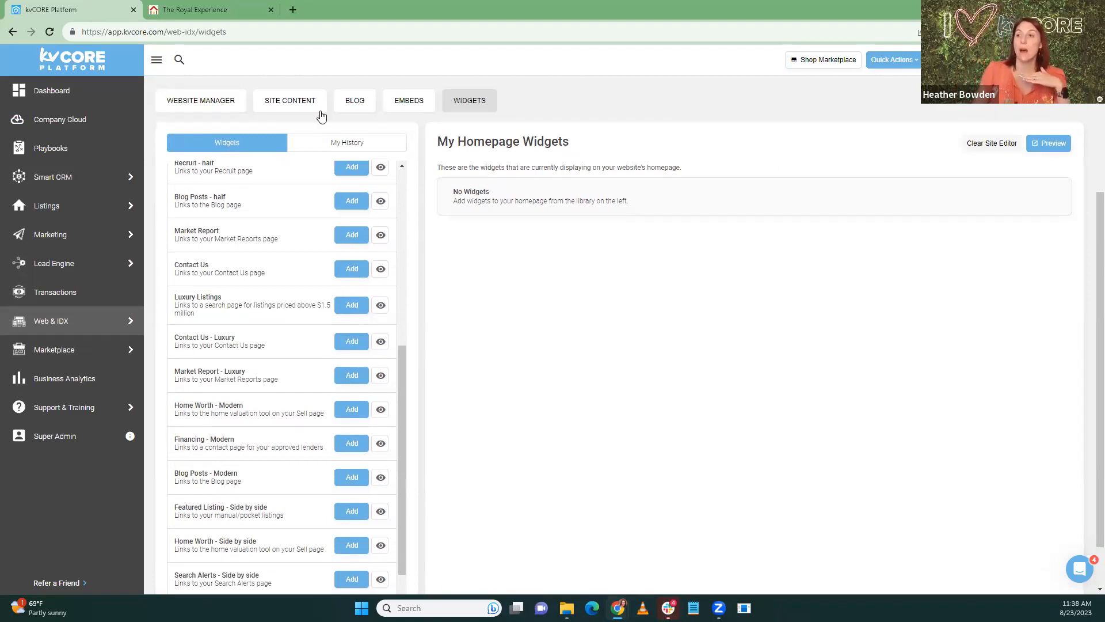
scroll(209, 315, up, 6)
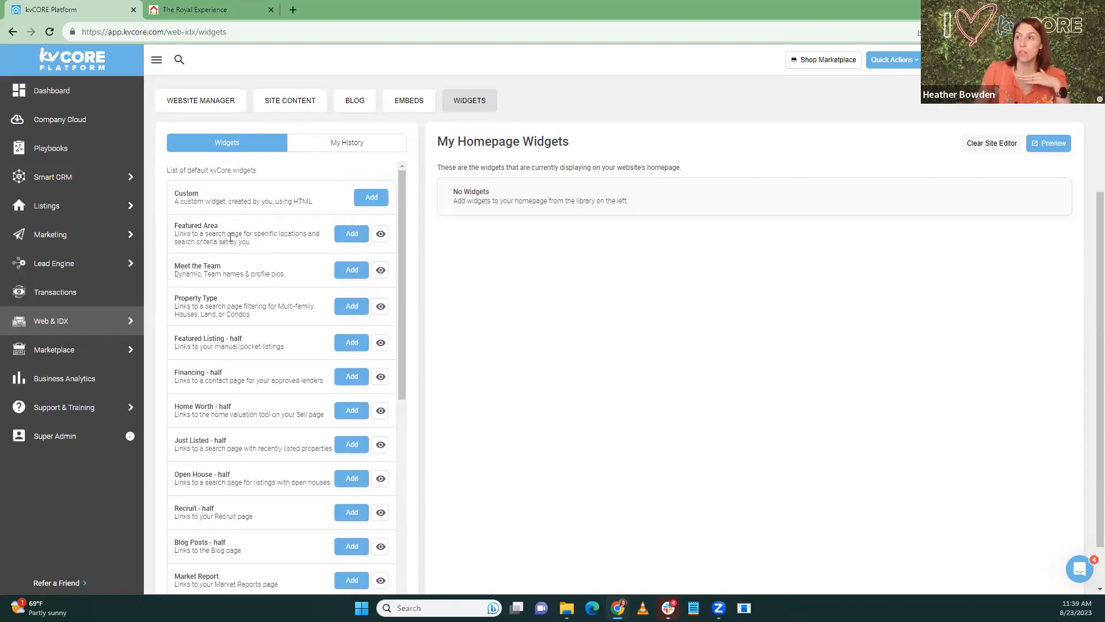
click(380, 235)
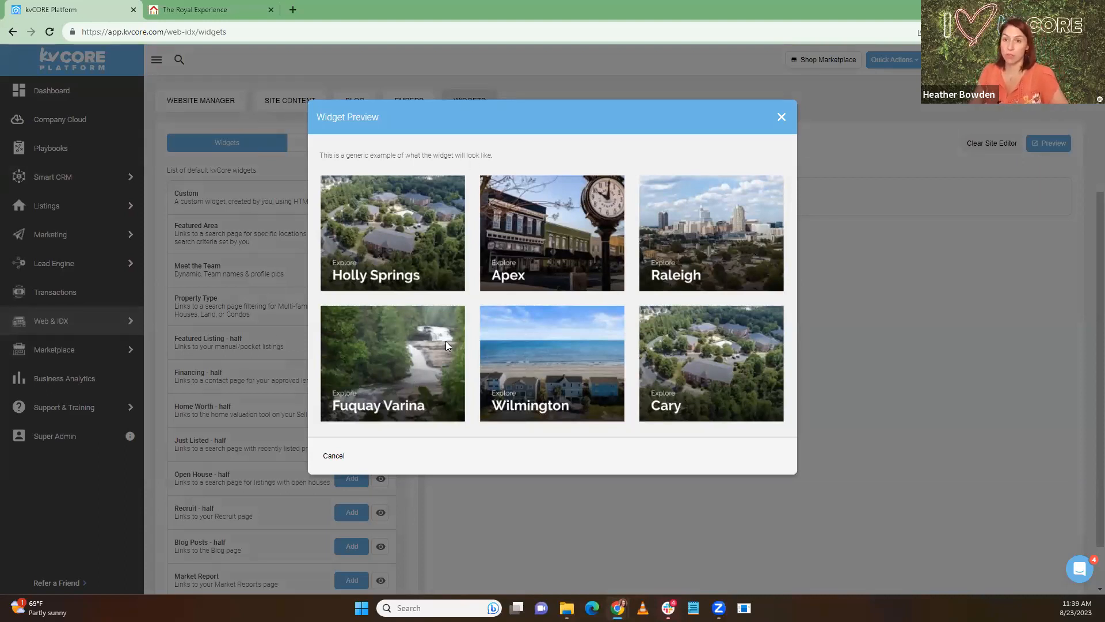
click(782, 118)
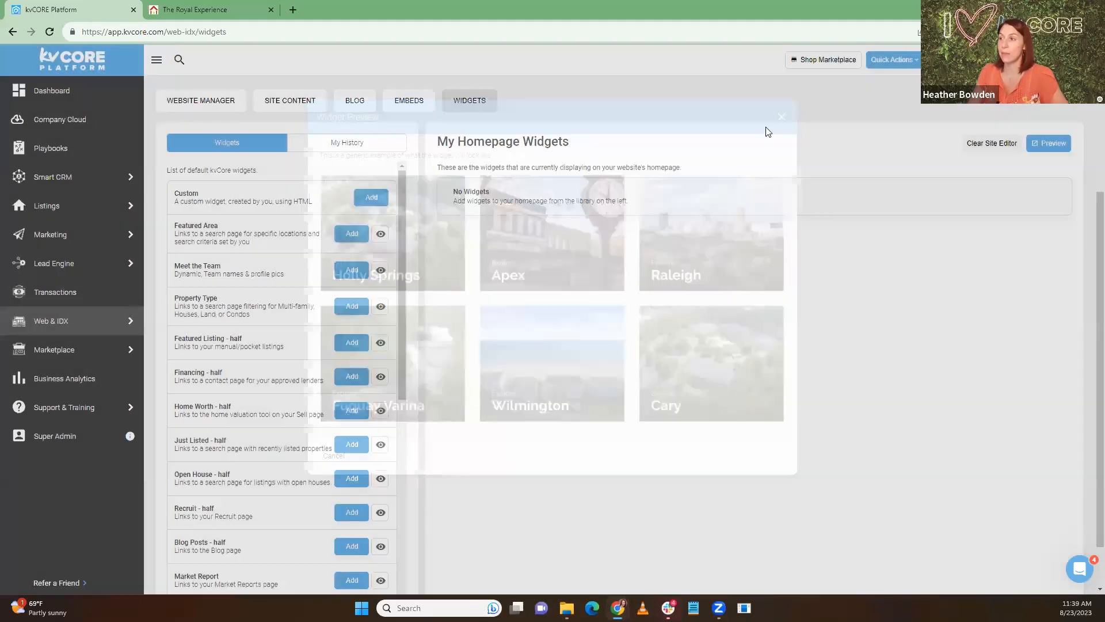
Preview the Contact Us and Luxury Listings widgets in the default library, closing each preview.
mouse_move(133, 268)
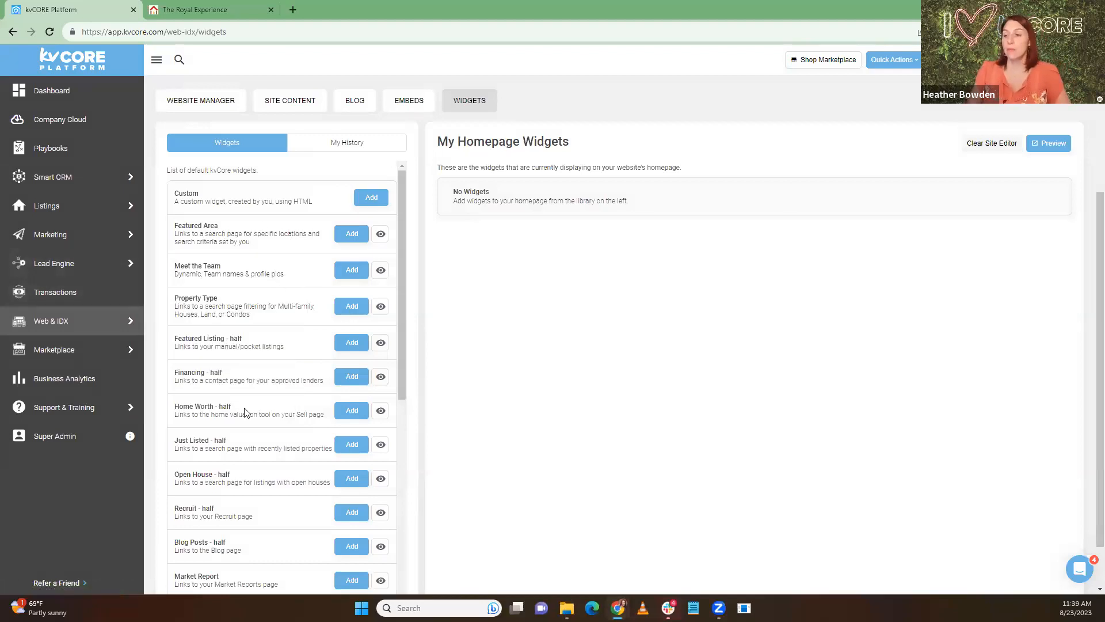
scroll(245, 411, down, 3)
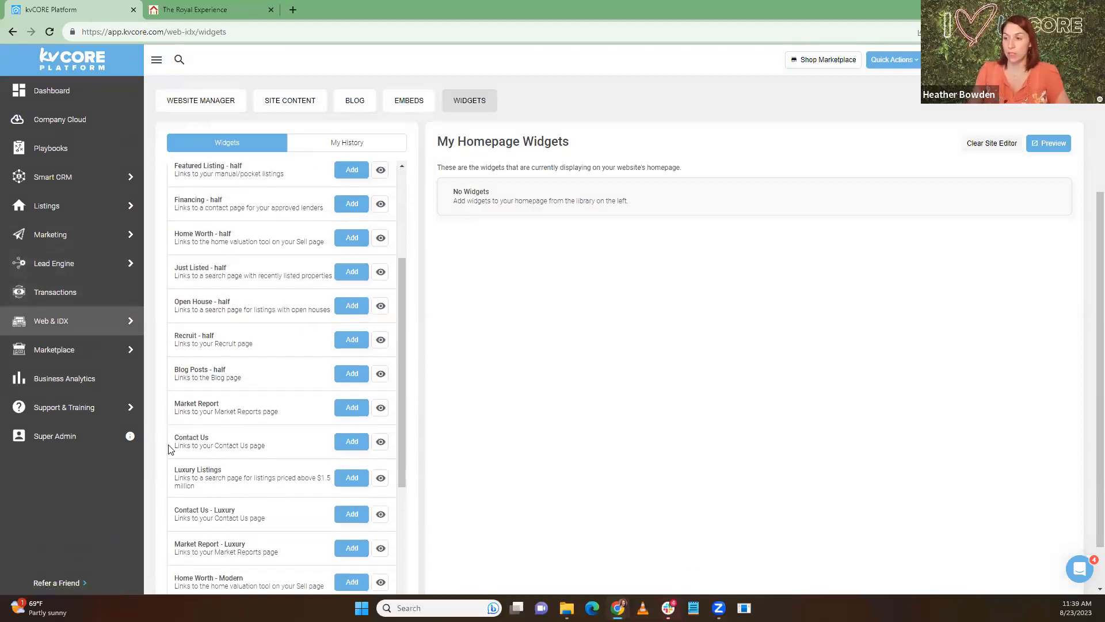
click(380, 441)
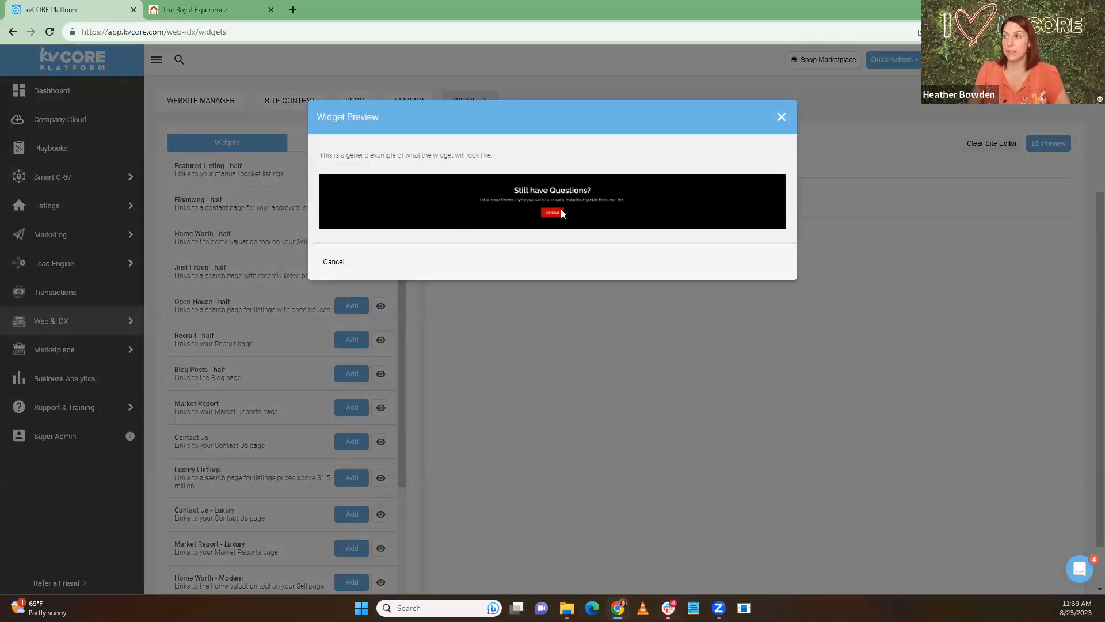
click(781, 117)
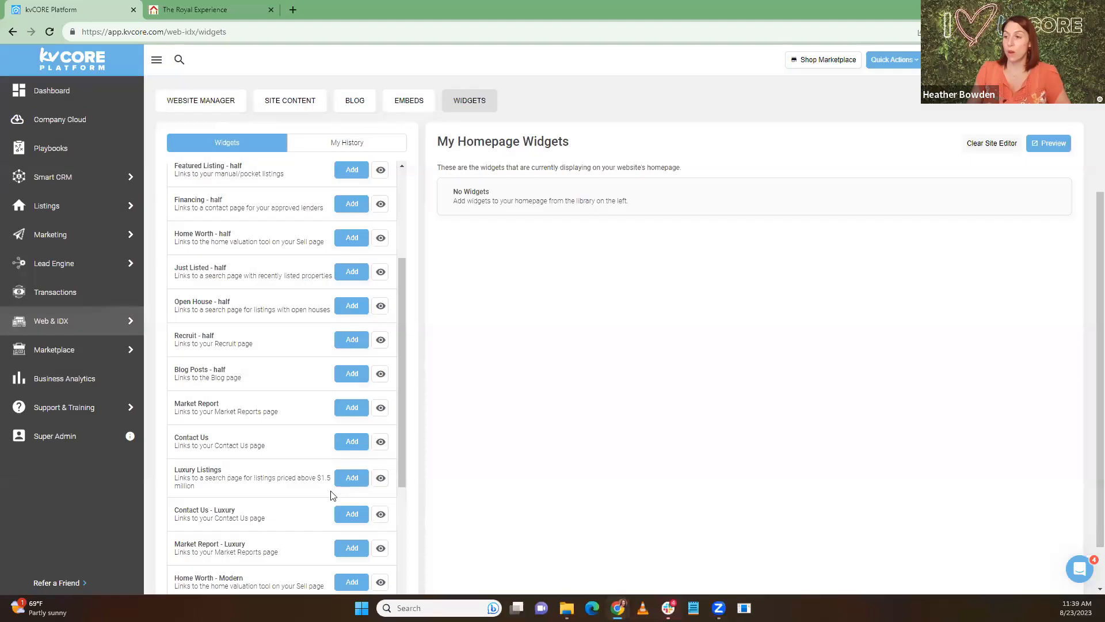
click(380, 478)
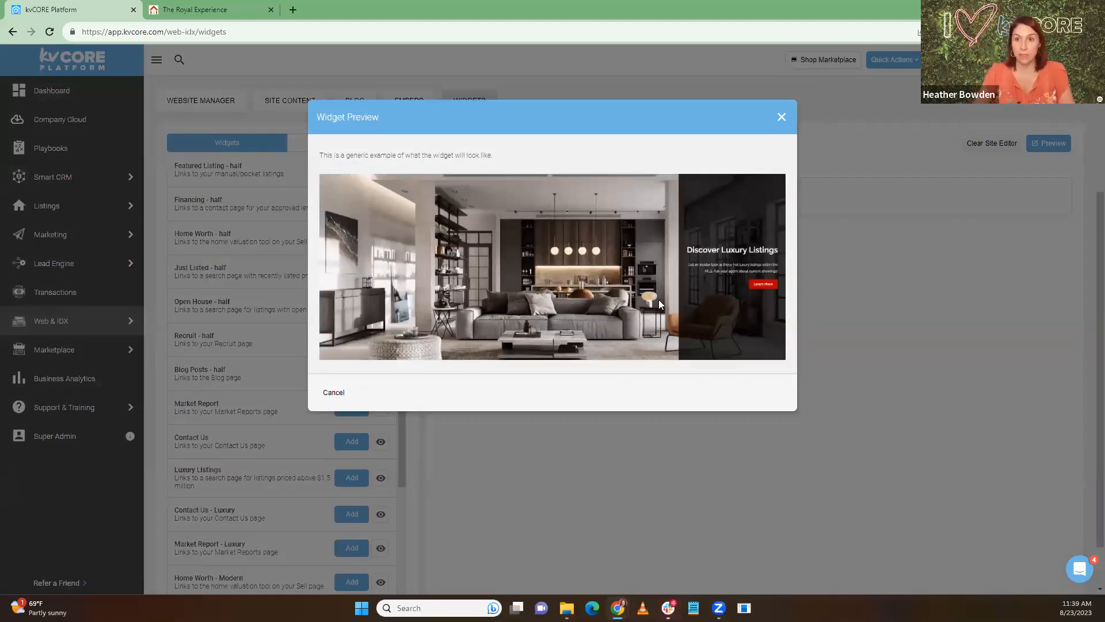
click(782, 117)
Preview the Blog Posts - Modern widget, close it, and look through the remaining Side by side widgets.
scroll(276, 374, down, 5)
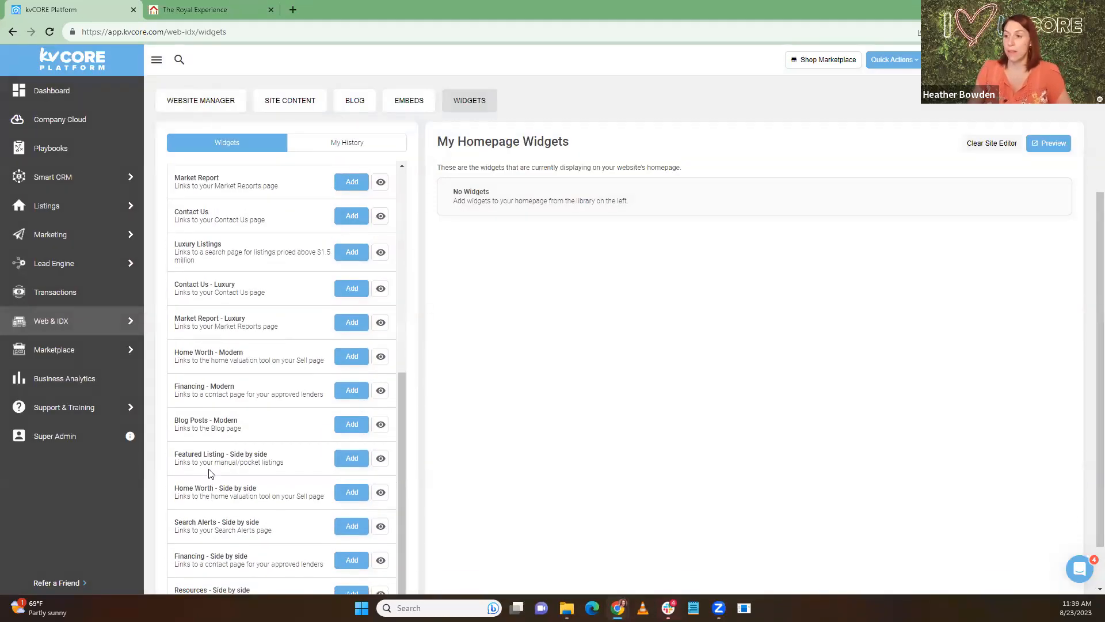
click(378, 426)
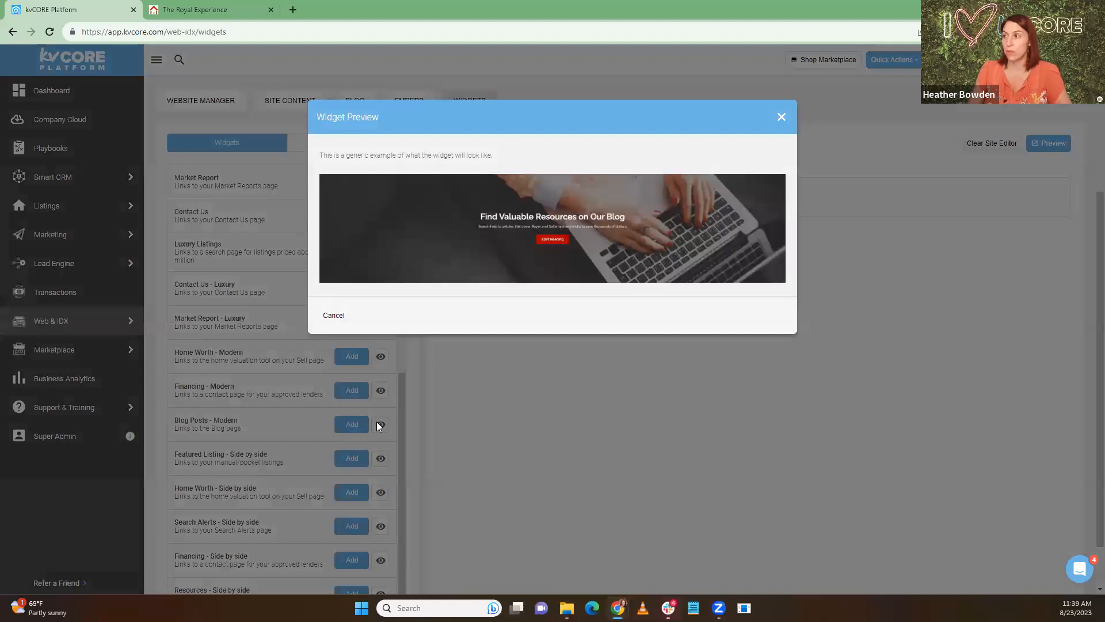
click(781, 116)
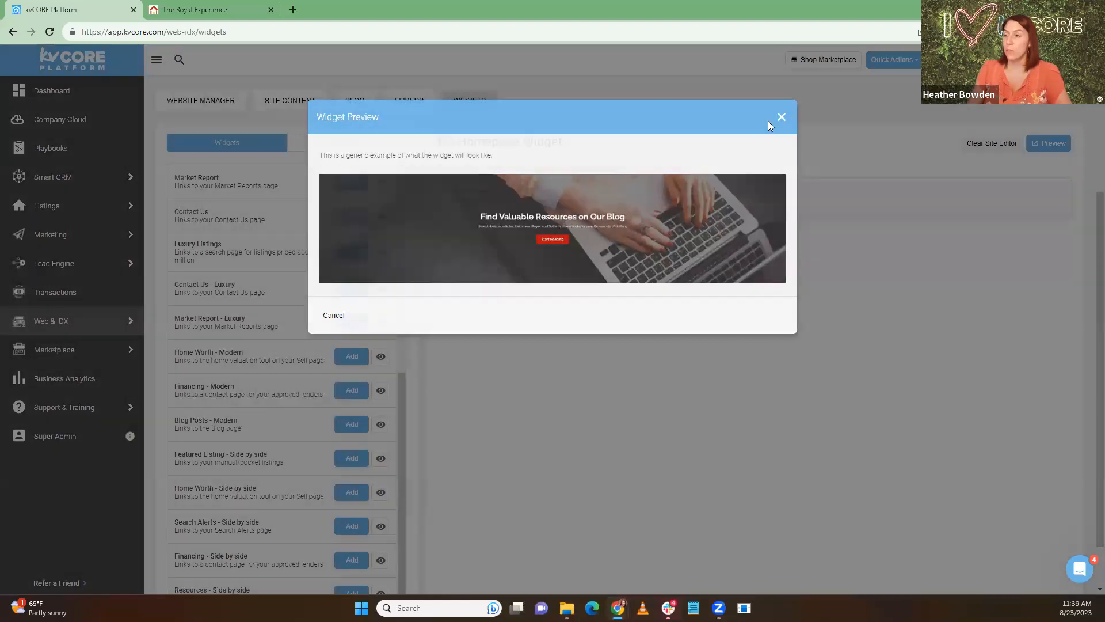
scroll(197, 423, down, 1)
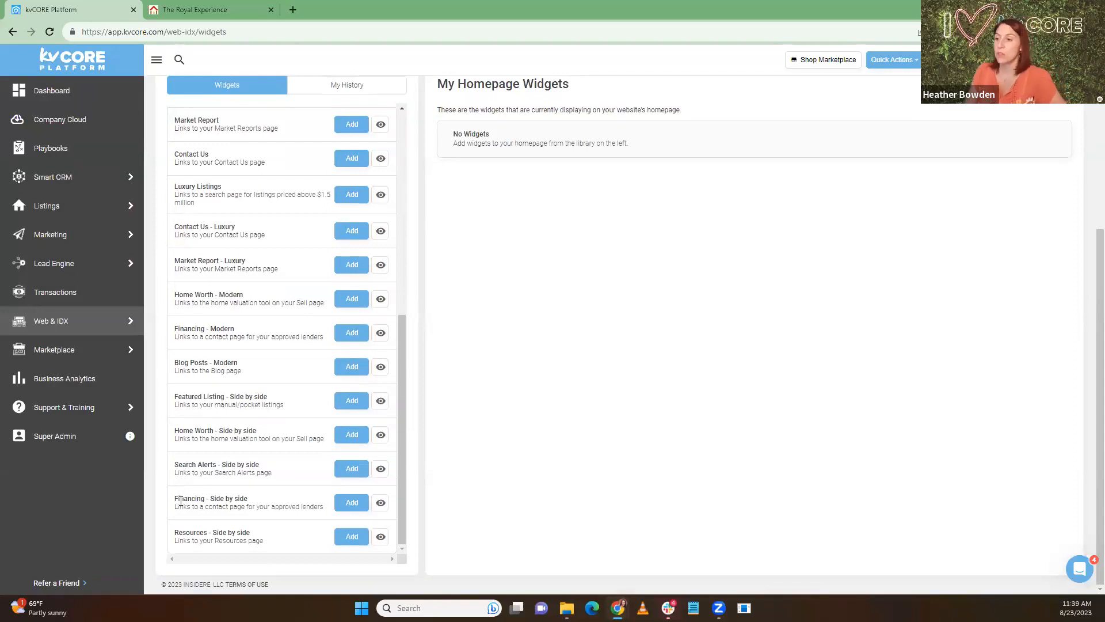
Add the Contact Us - Luxury, Luxury Listings and Market Report - Luxury widgets to the homepage, previewing the market report one before adding it.
scroll(280, 425, up, 2)
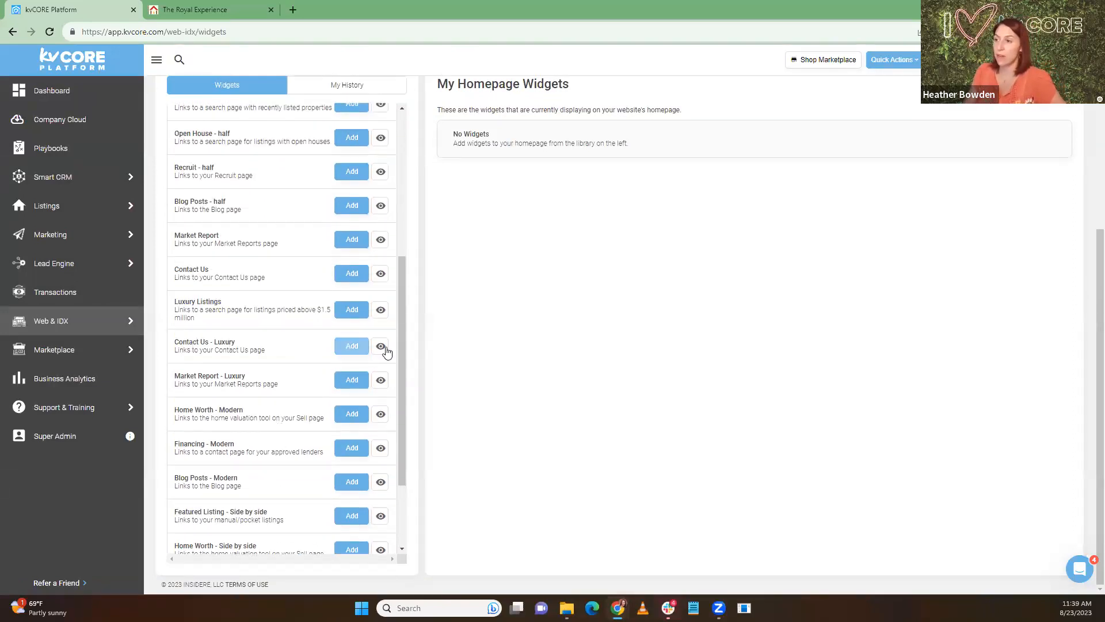
click(352, 346)
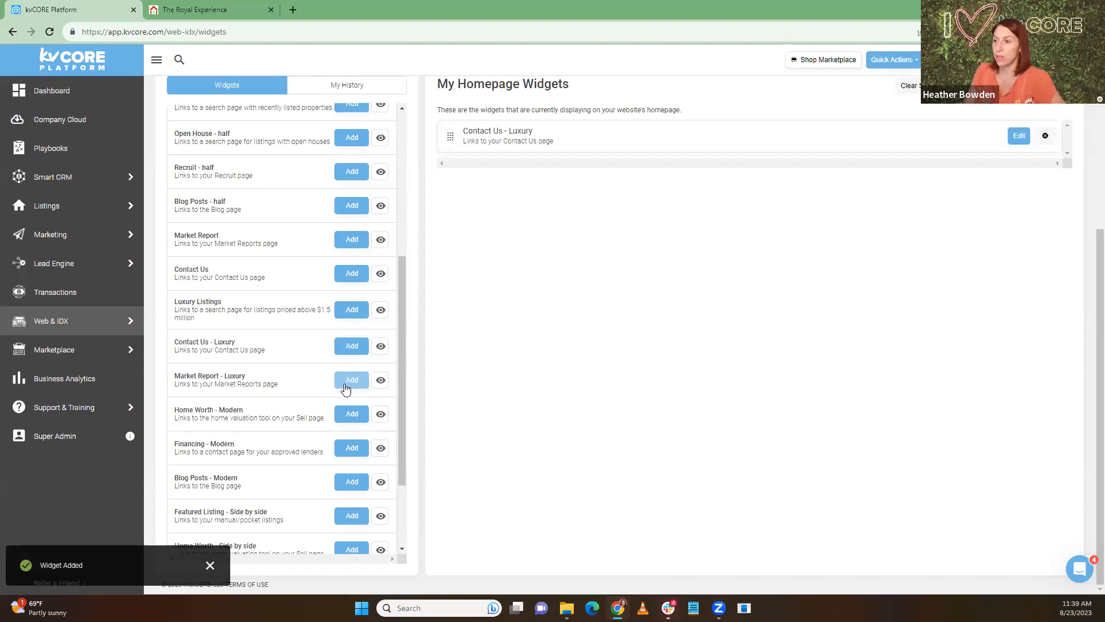
click(345, 313)
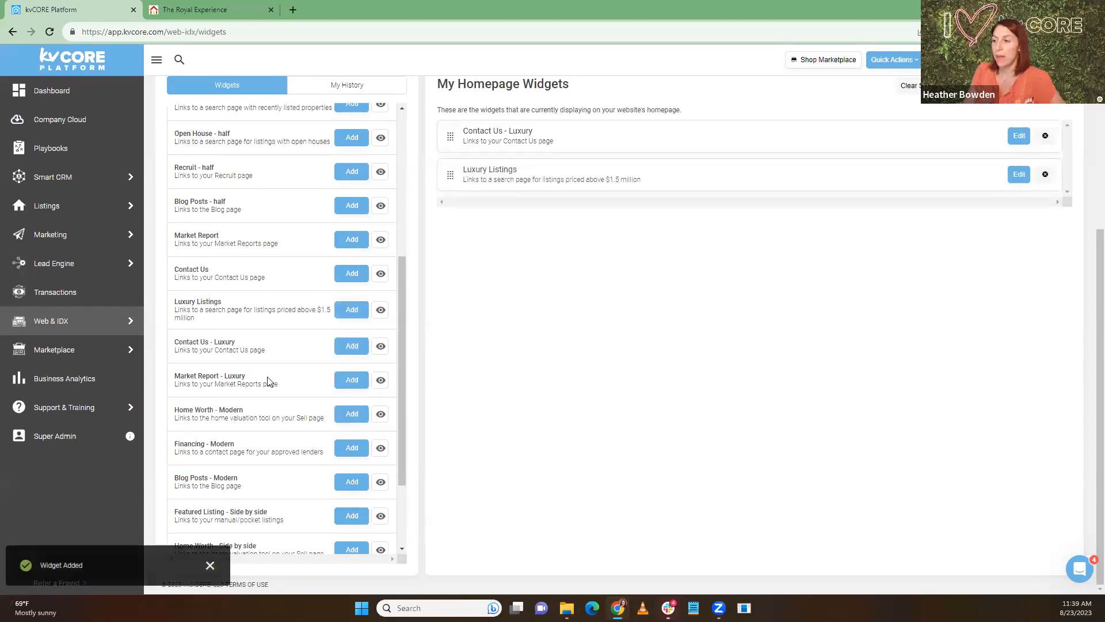
click(380, 380)
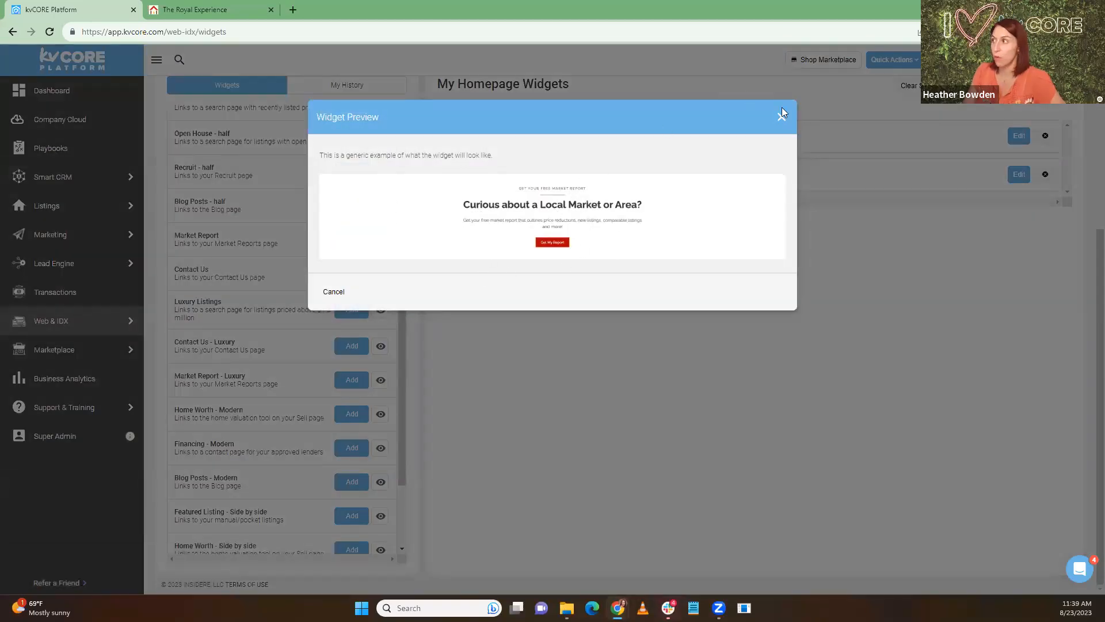
click(258, 408)
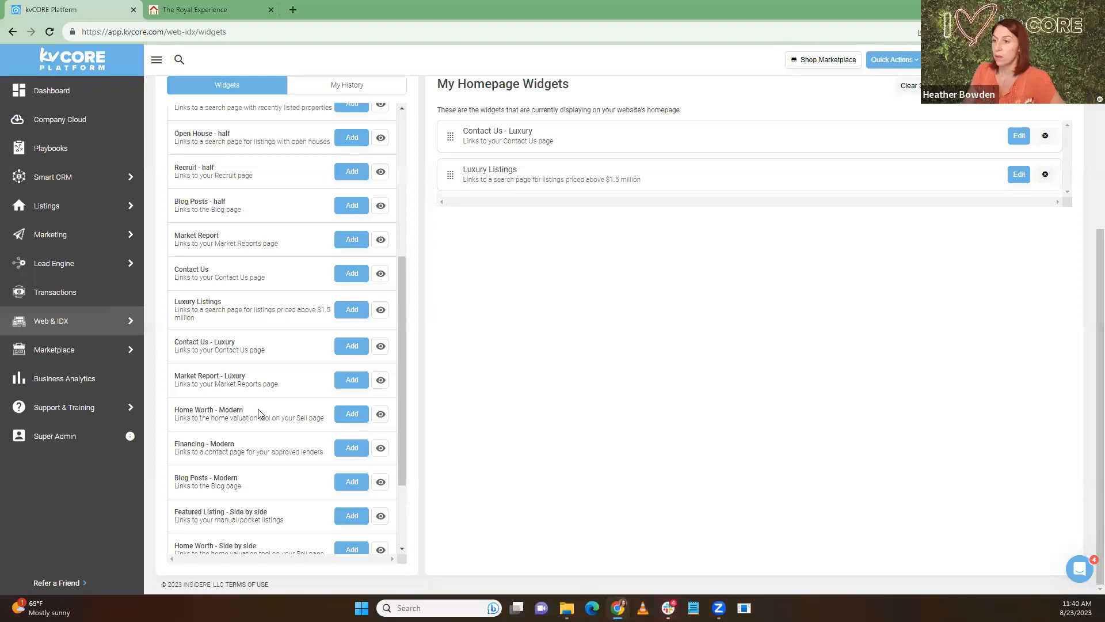
click(347, 385)
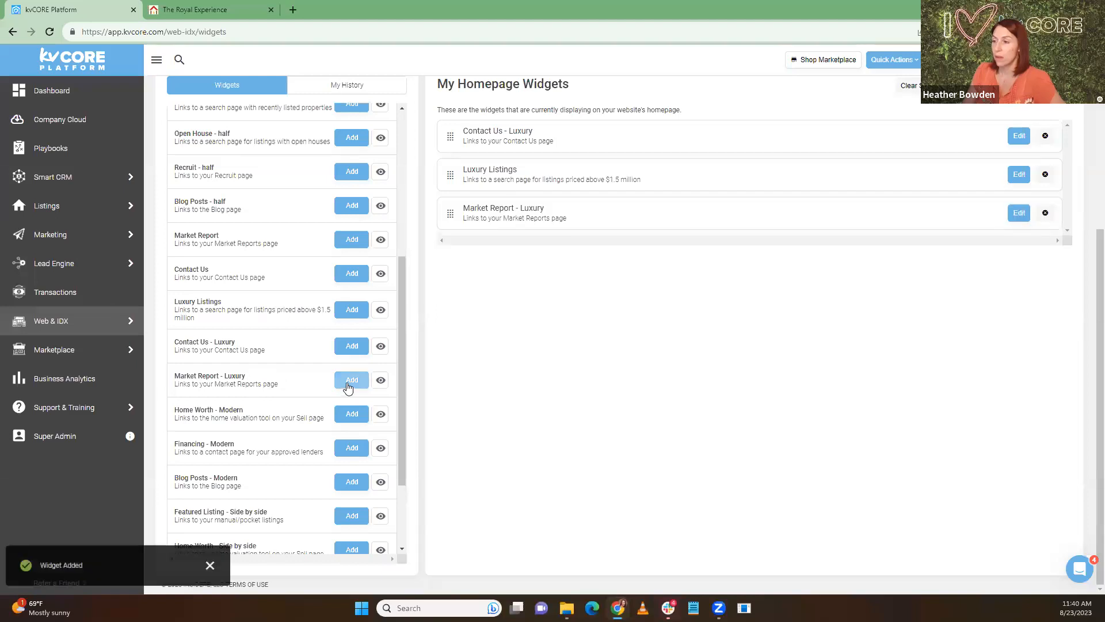
Add the Blog Posts - Modern widget from the default library to the homepage.
scroll(282, 375, down, 2)
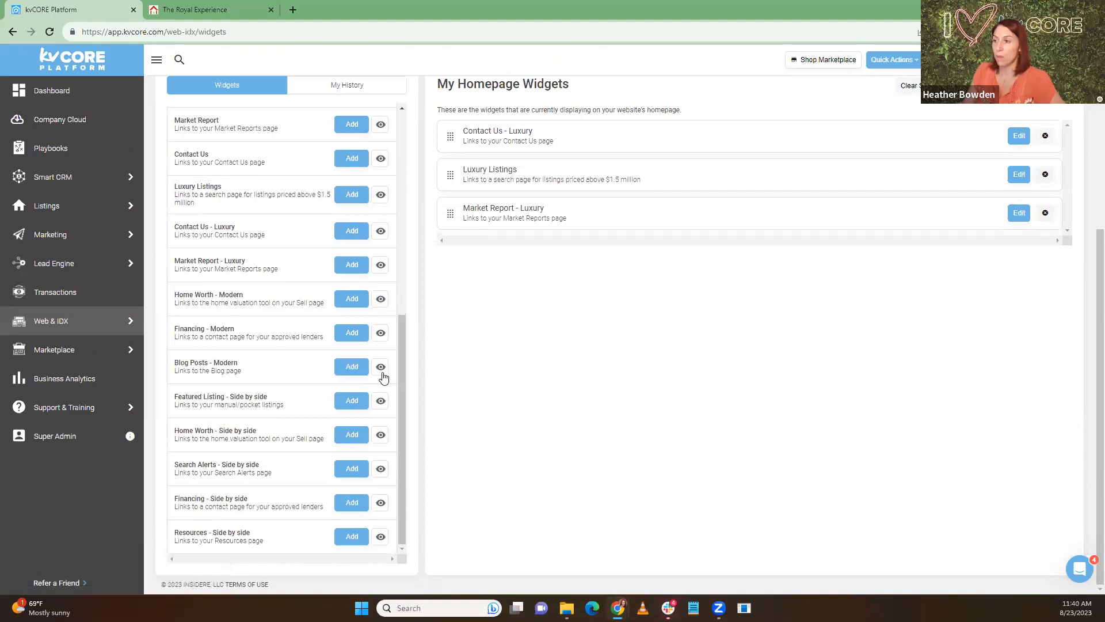
click(352, 368)
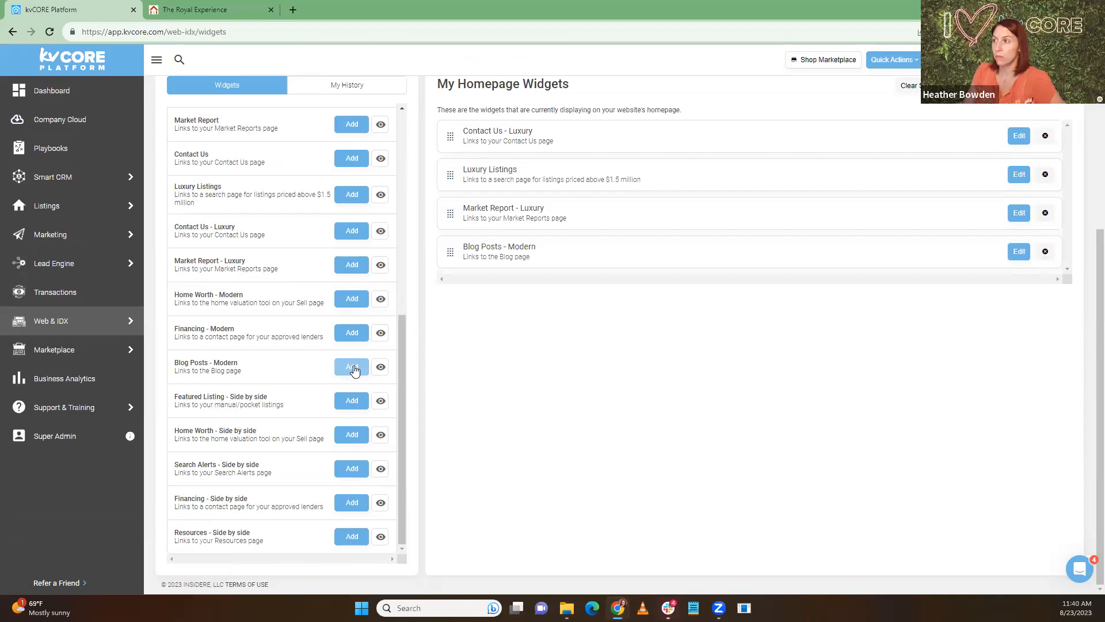
mouse_move(452, 137)
mouse_down()
mouse_move(453, 212)
mouse_move(451, 133)
mouse_up()
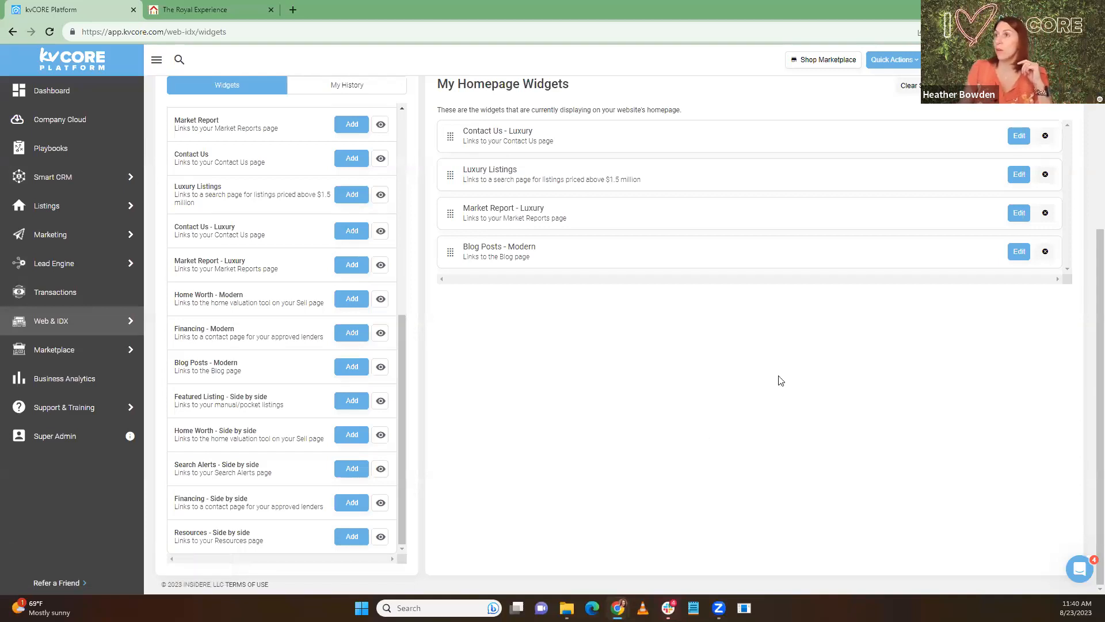
Close the outdated website tab, reopen the live site, and review how the added widgets display on the homepage.
click(271, 9)
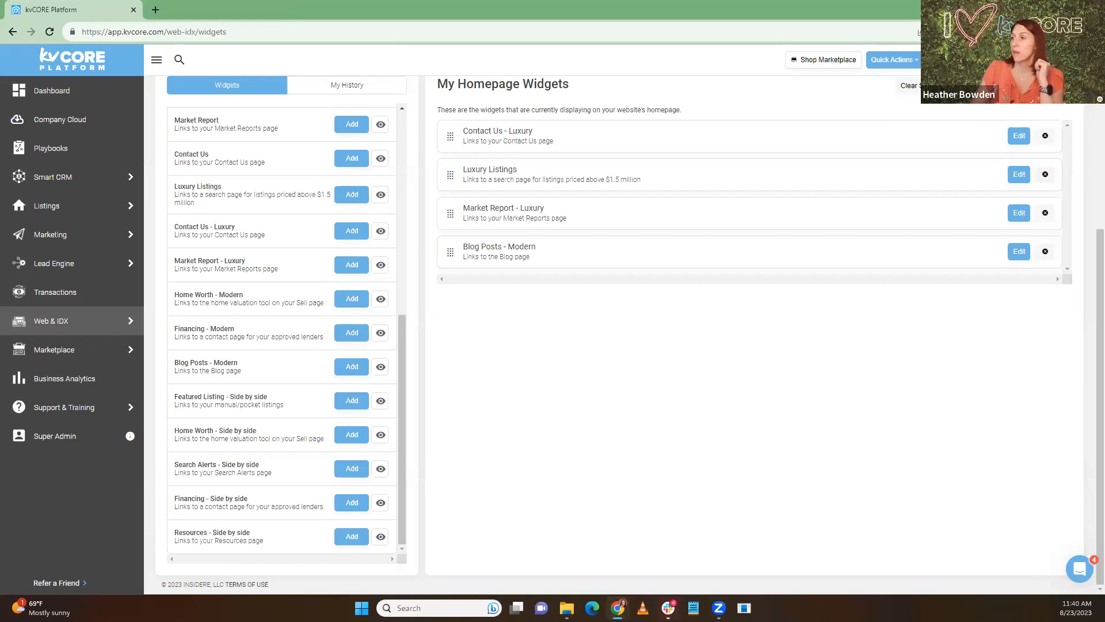
click(1028, 85)
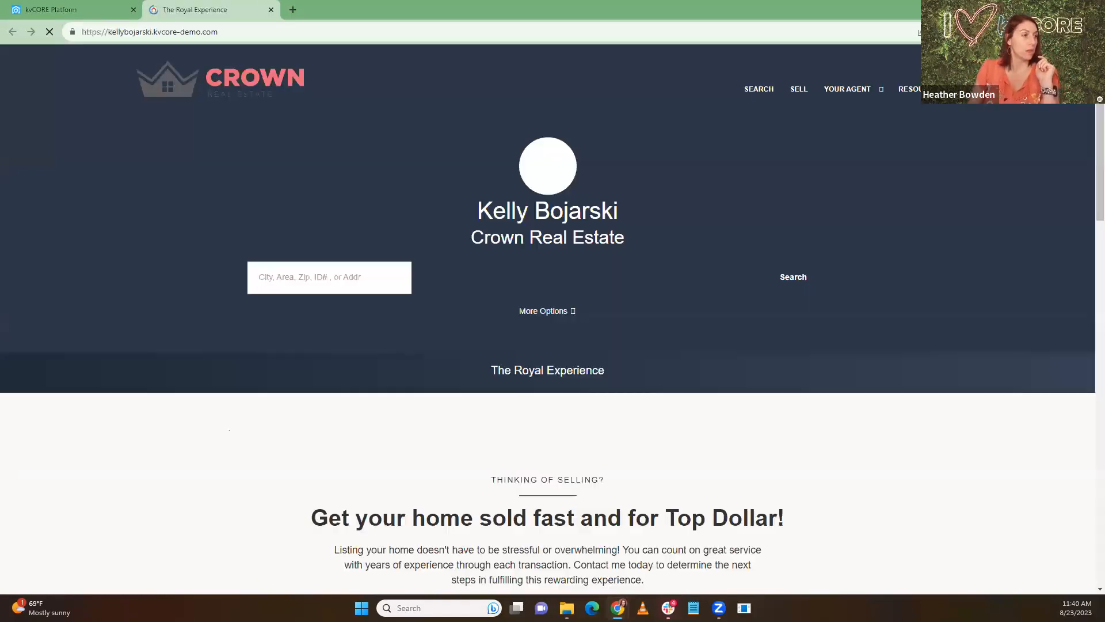
scroll(484, 349, down, 3)
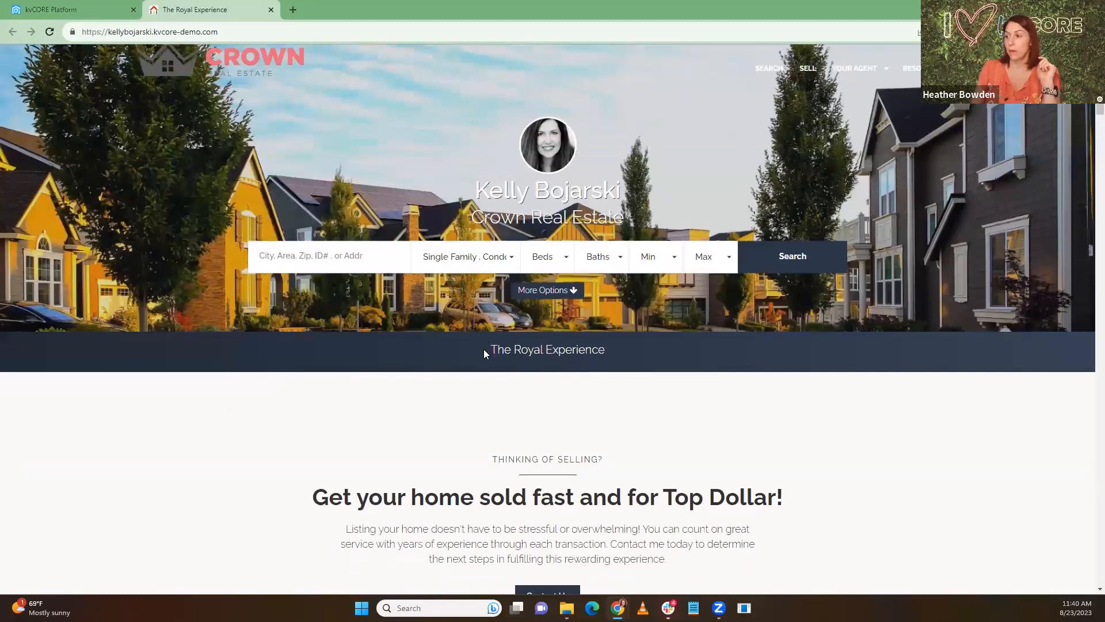
scroll(482, 343, down, 5)
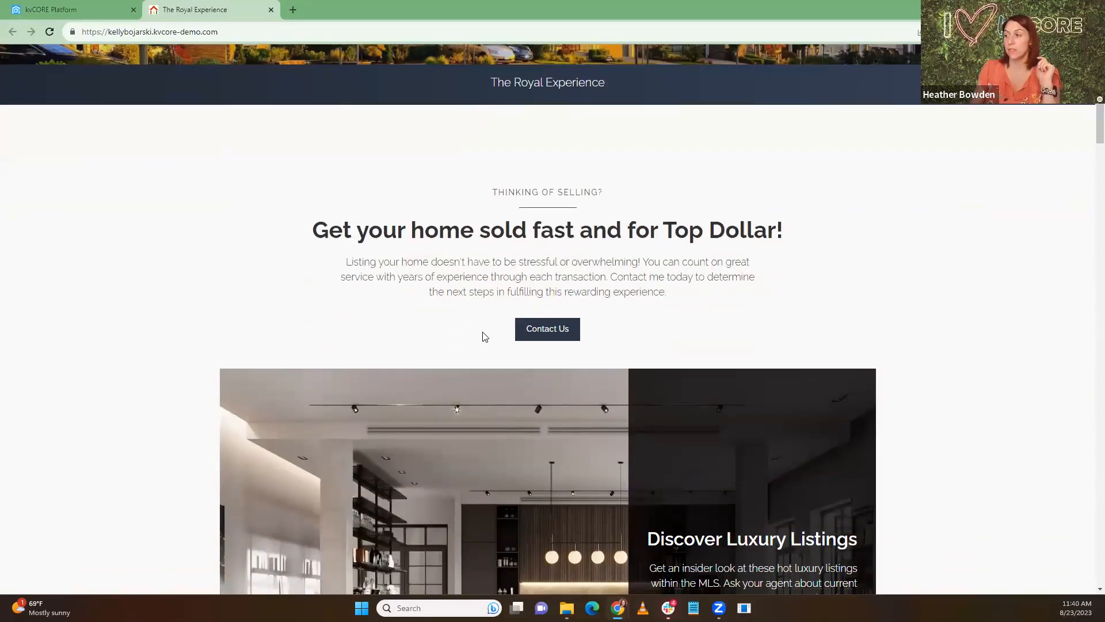
scroll(717, 401, down, 4)
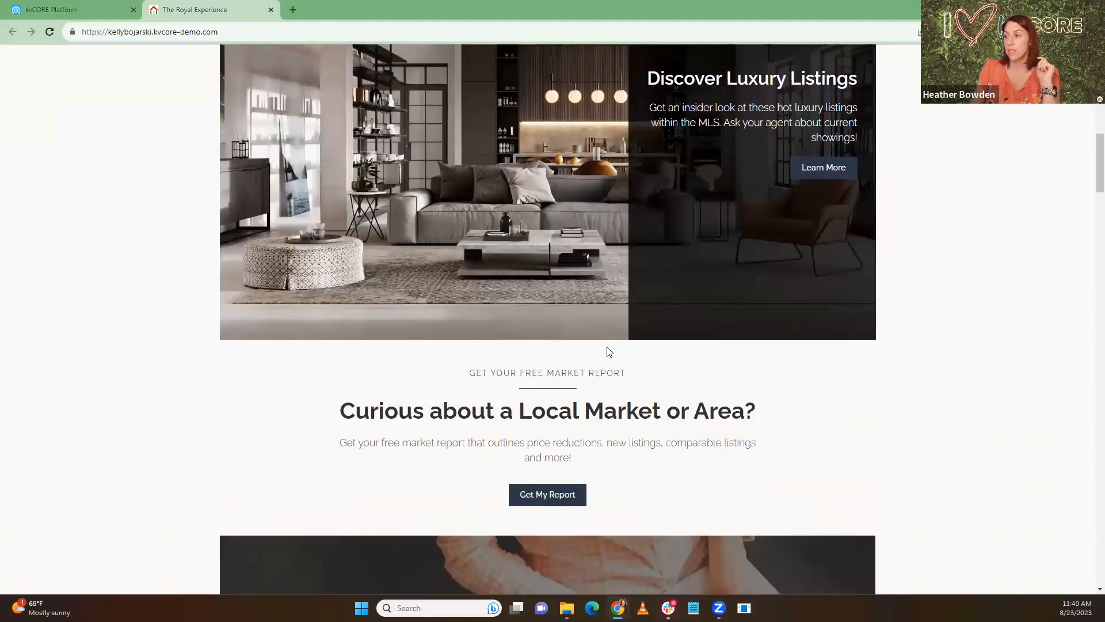
scroll(708, 387, down, 1)
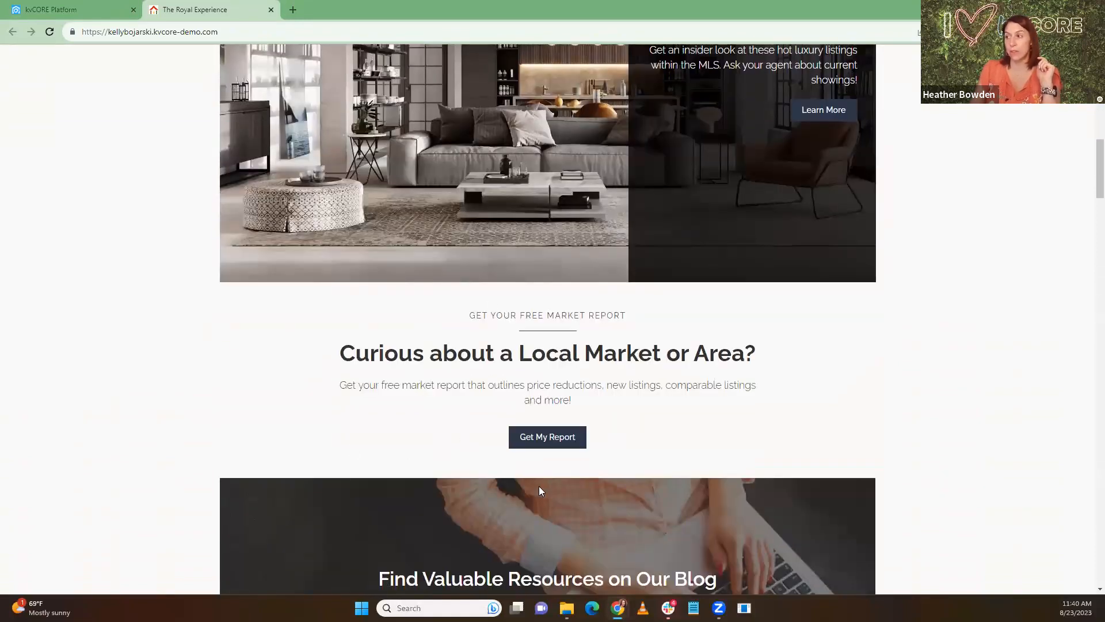
scroll(562, 449, down, 4)
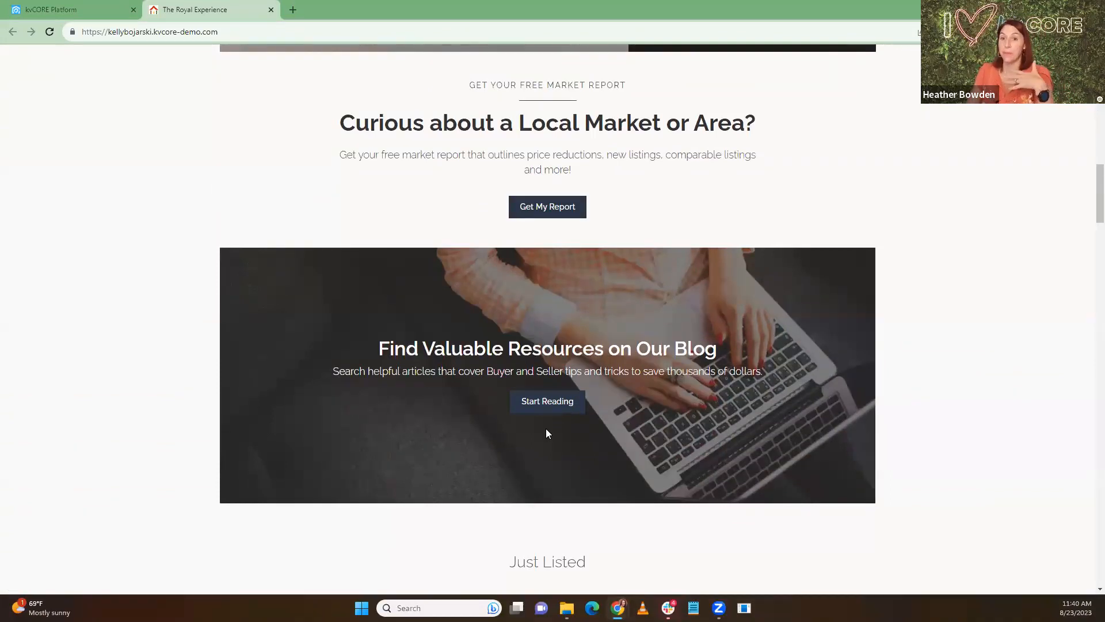
scroll(531, 422, up, 14)
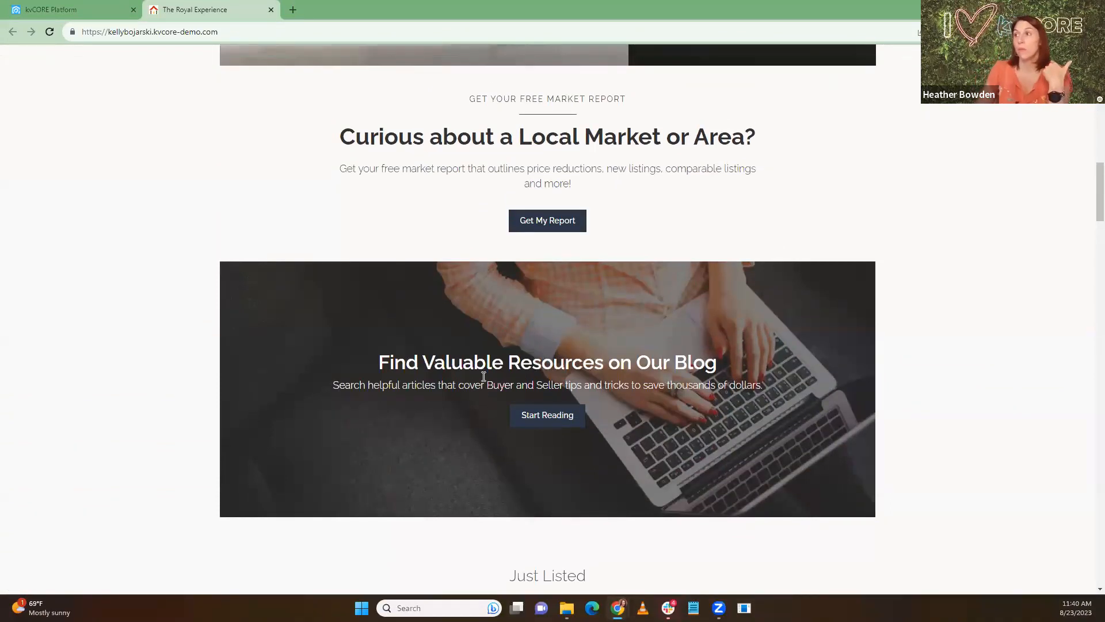
scroll(465, 371, down, 1)
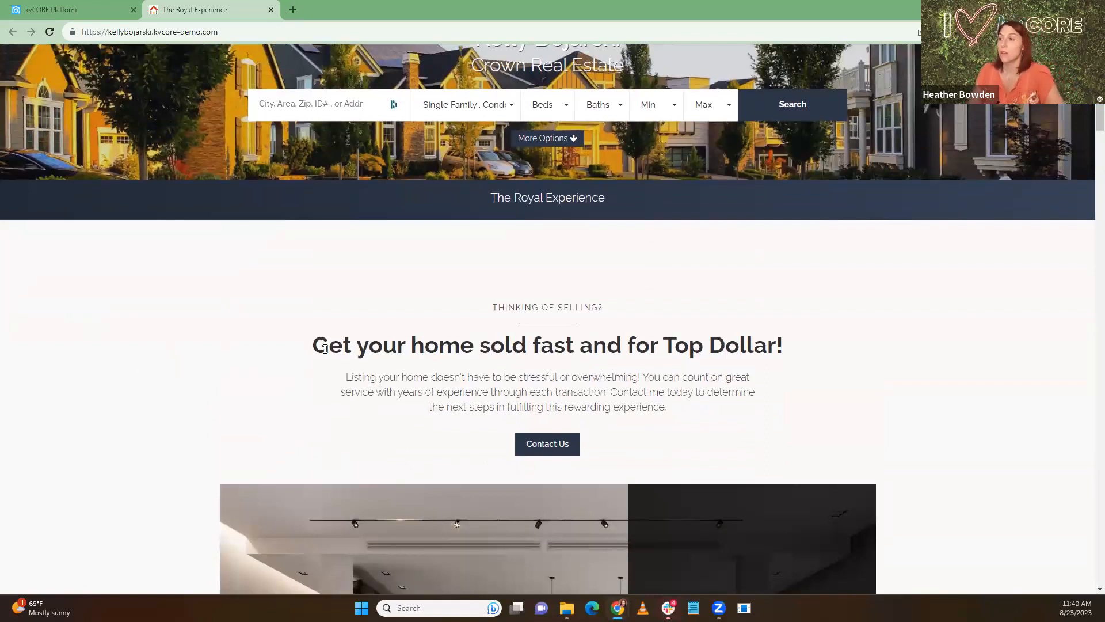
Check which page the Contact Us button under the home-selling headline opens, and return to the homepage's header.
click(548, 451)
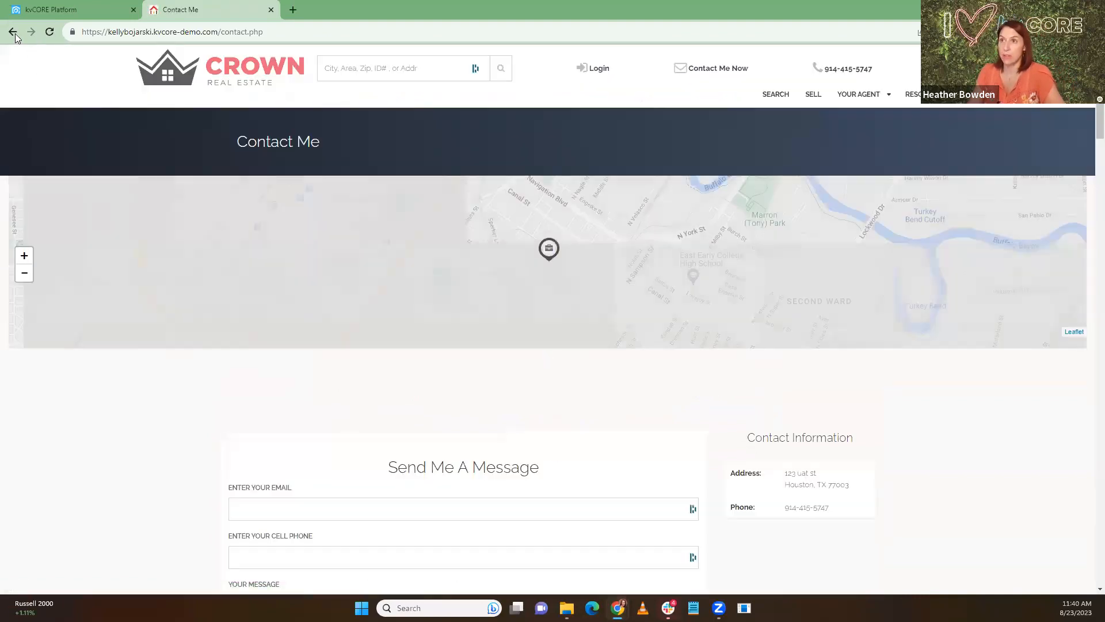
click(12, 32)
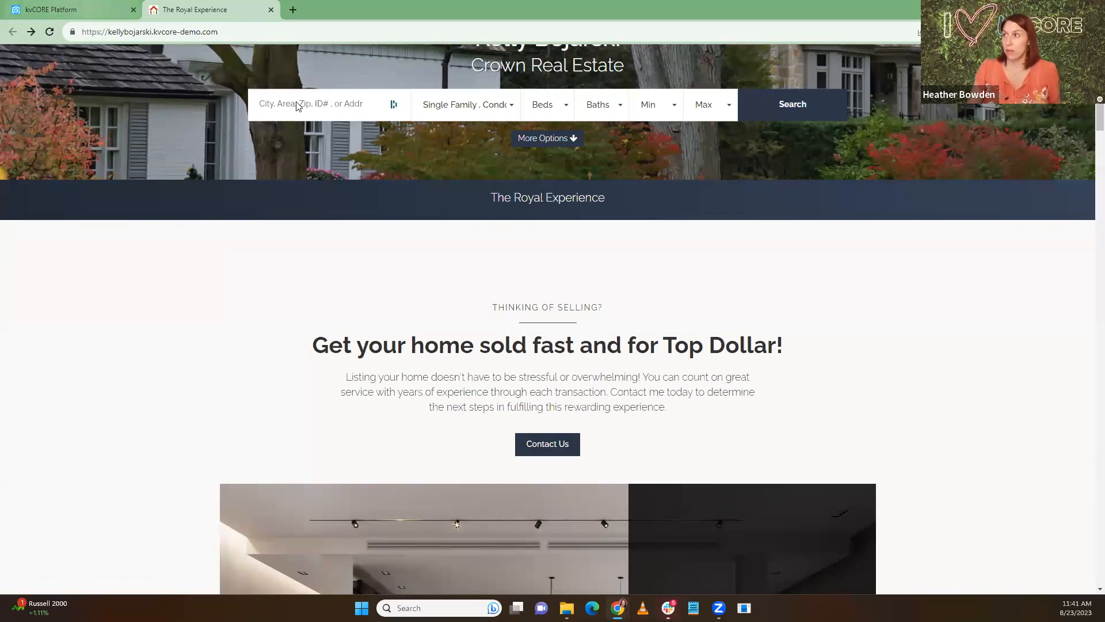
scroll(451, 230, up, 2)
scroll(450, 228, up, 2)
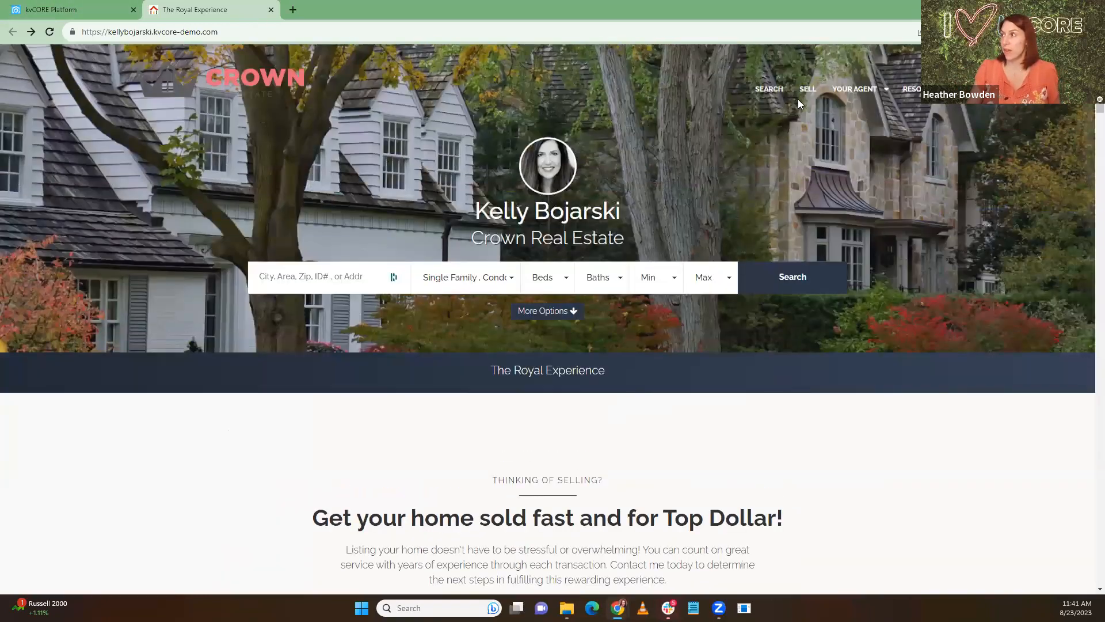
Open the website's Sell page and copy the full web address of the home valuation page.
click(809, 87)
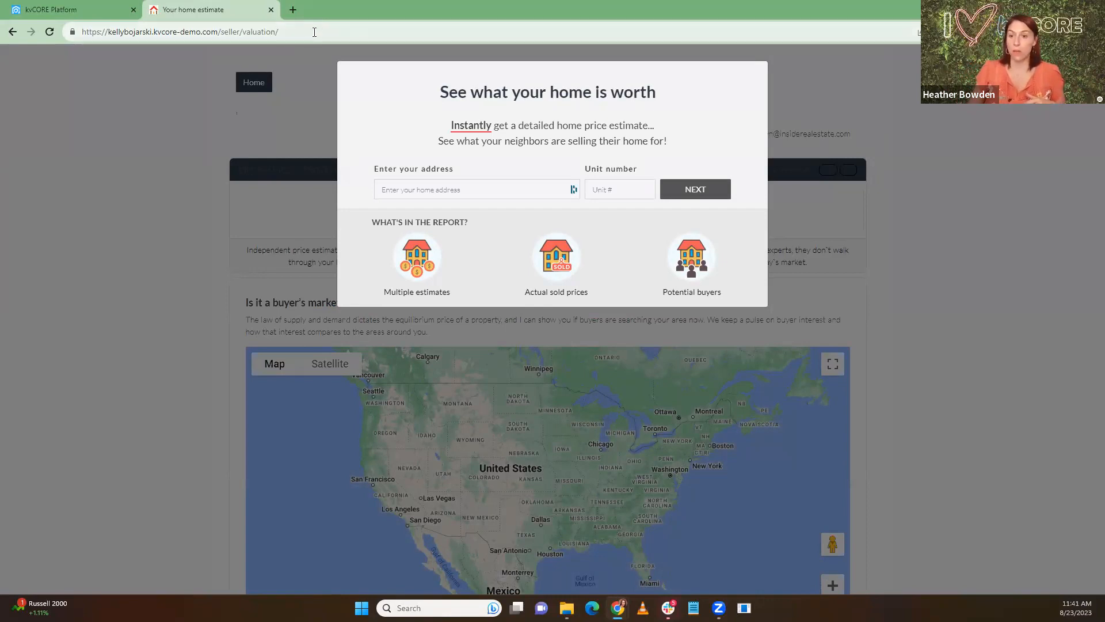
drag(314, 32, 77, 42)
key(ctrl+c)
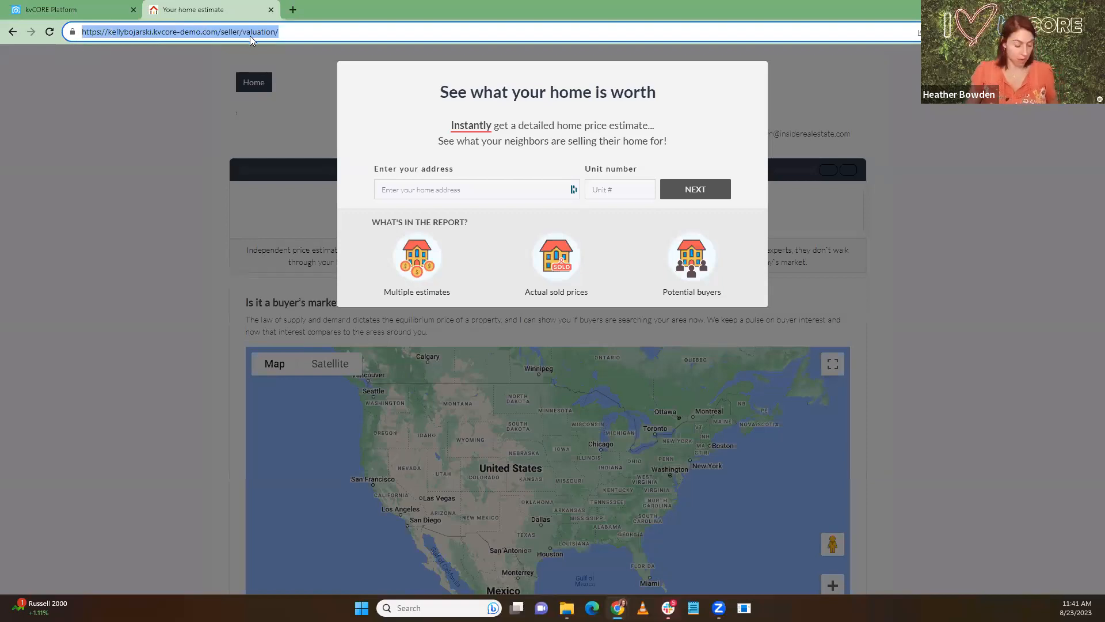
In kvCORE, edit the Contact Us - Luxury homepage widget and replace the button's href in its HTML with the copied valuation page address.
click(50, 10)
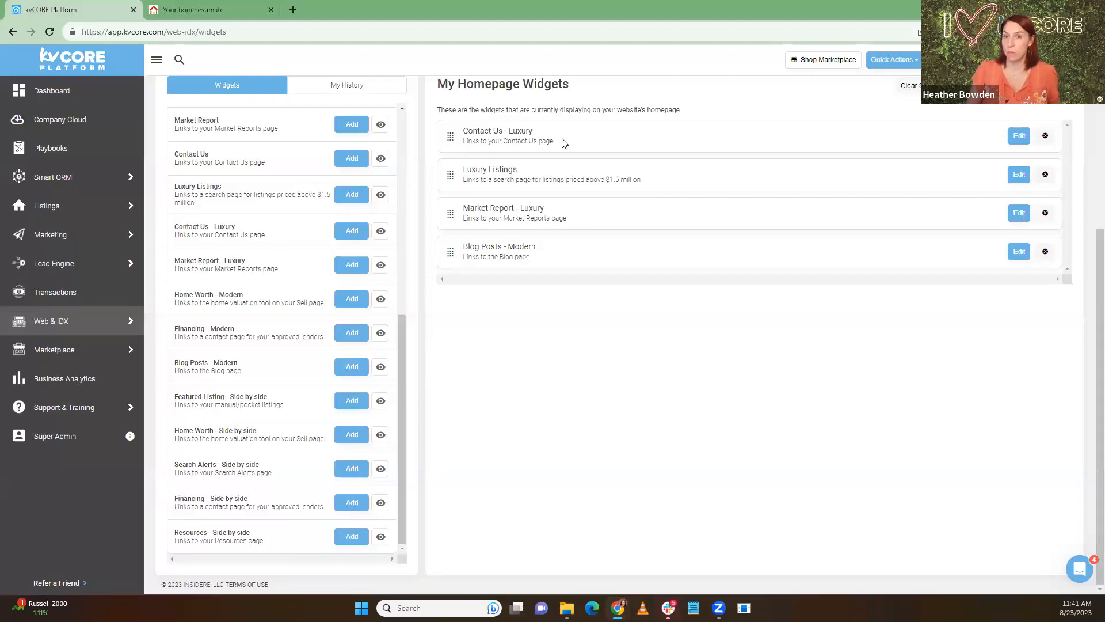
click(1018, 141)
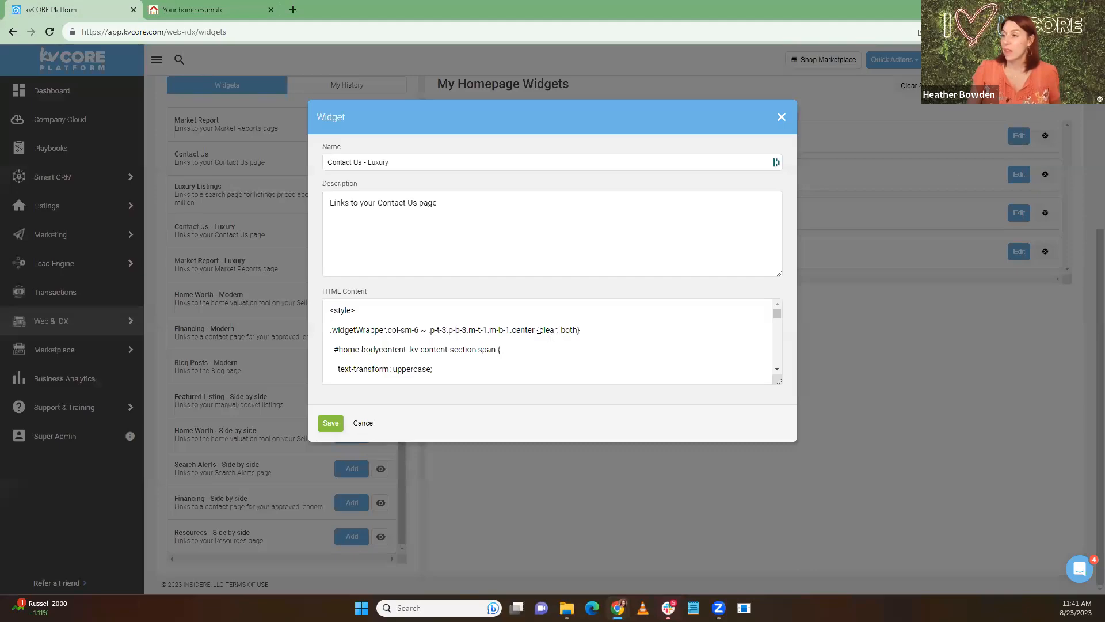
scroll(539, 330, down, 10)
scroll(539, 329, down, 10)
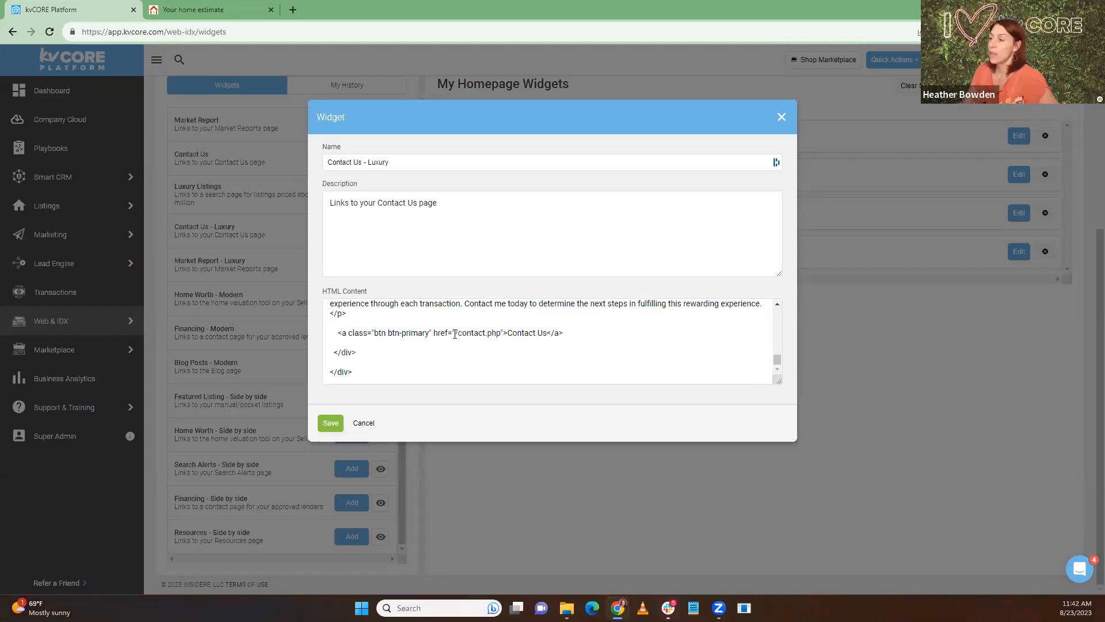
drag(456, 332, 499, 334)
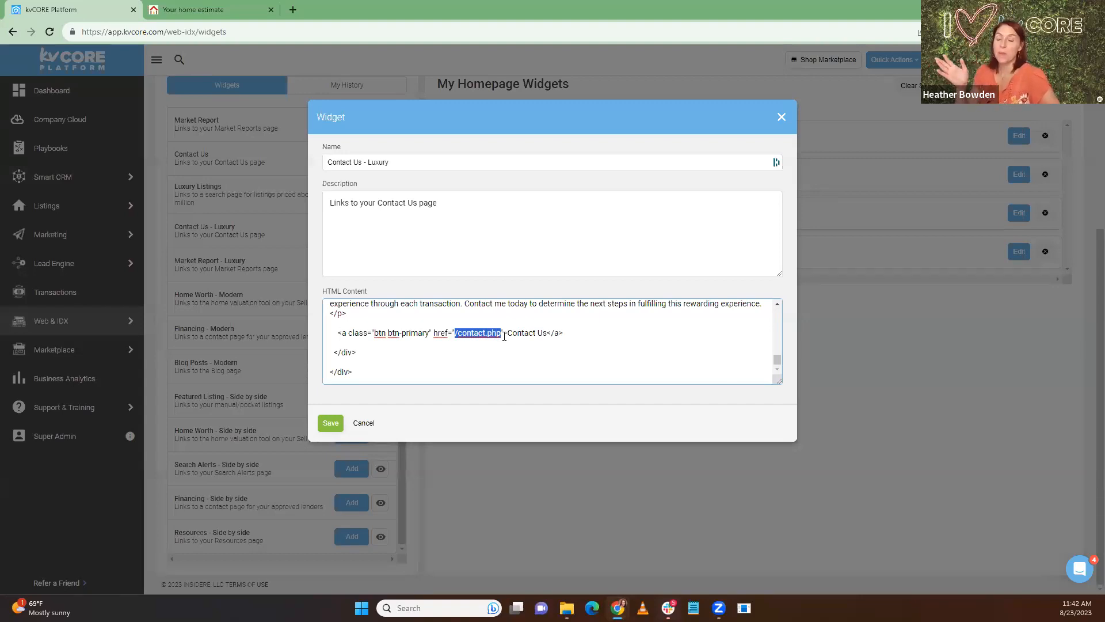
click(456, 336)
drag(456, 336, 503, 334)
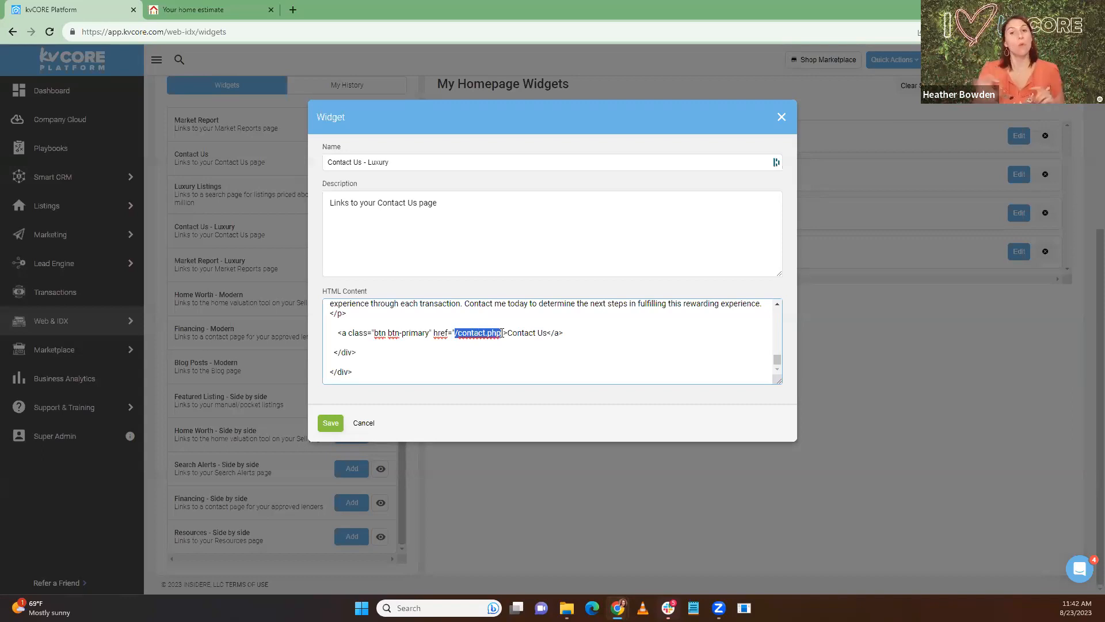
click(455, 334)
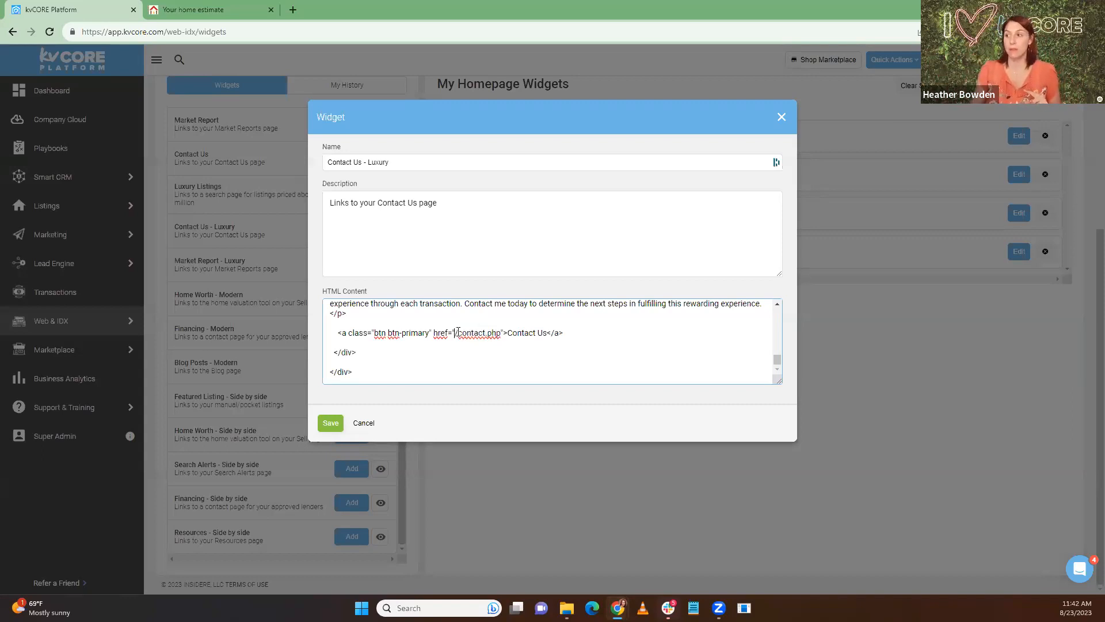
drag(455, 334, 499, 334)
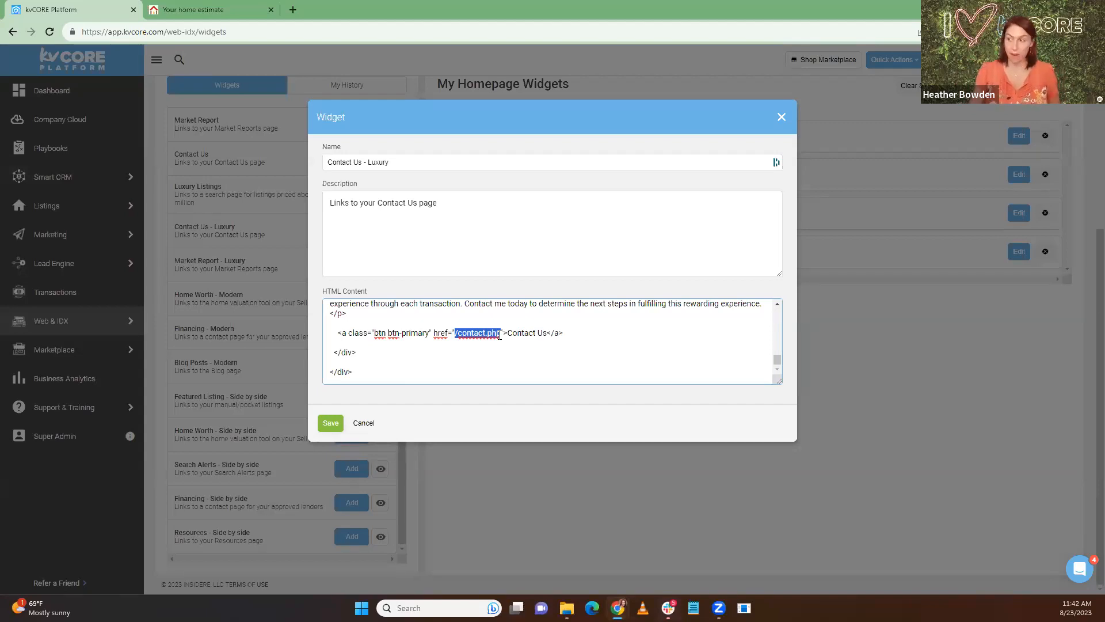
key(ctrl+v)
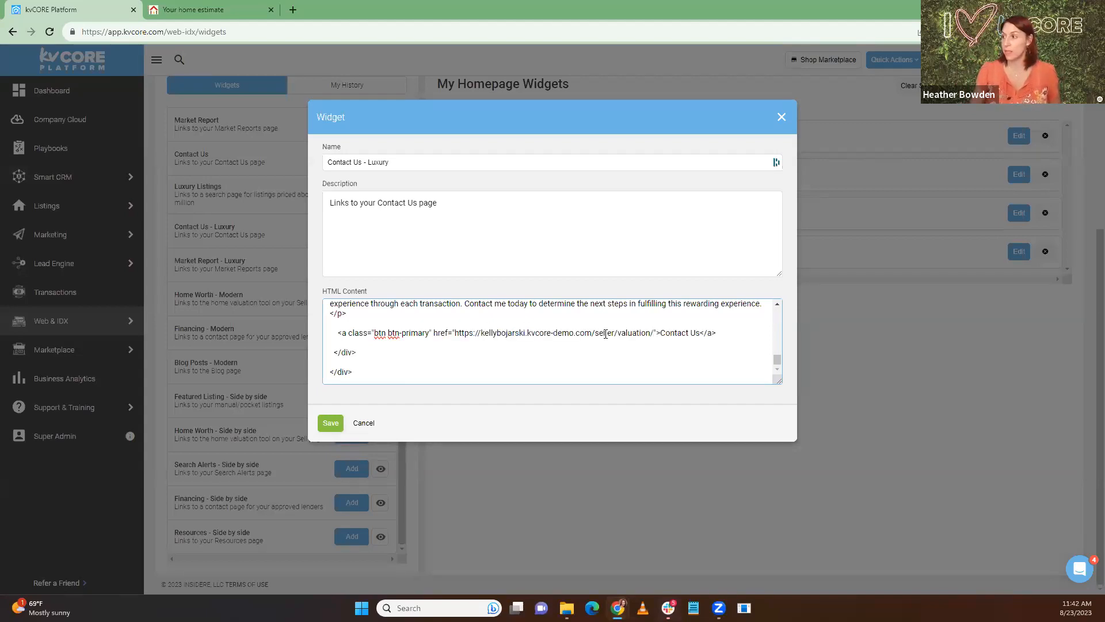
Remove the domain from the button's href so it reads /seller/valuation/, and save the widget.
drag(593, 332, 456, 333)
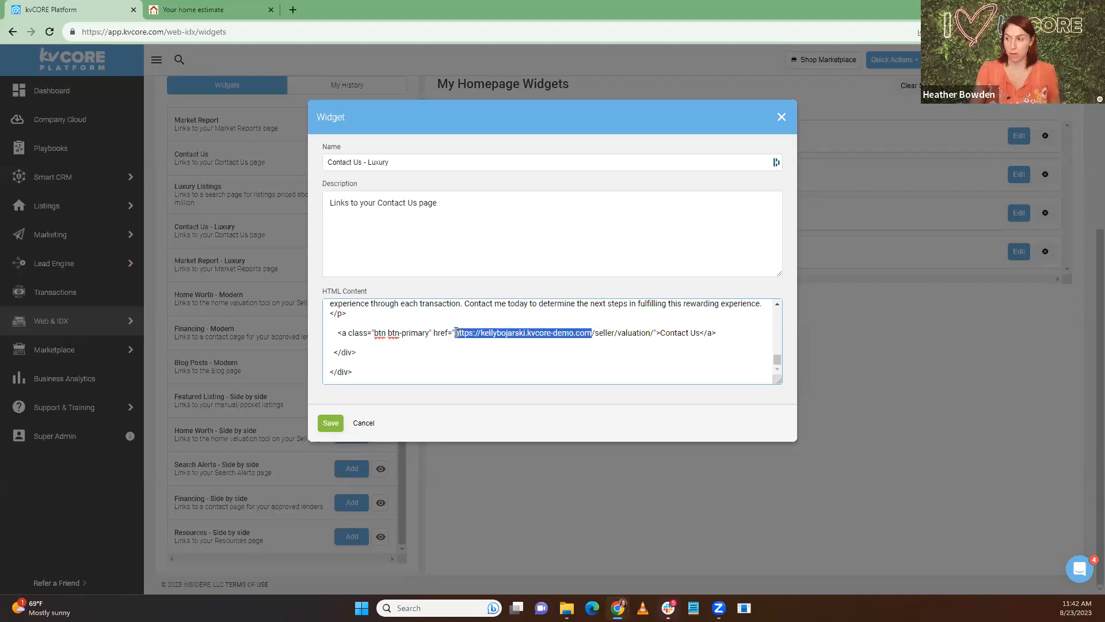
key(BackSpace)
text(/)
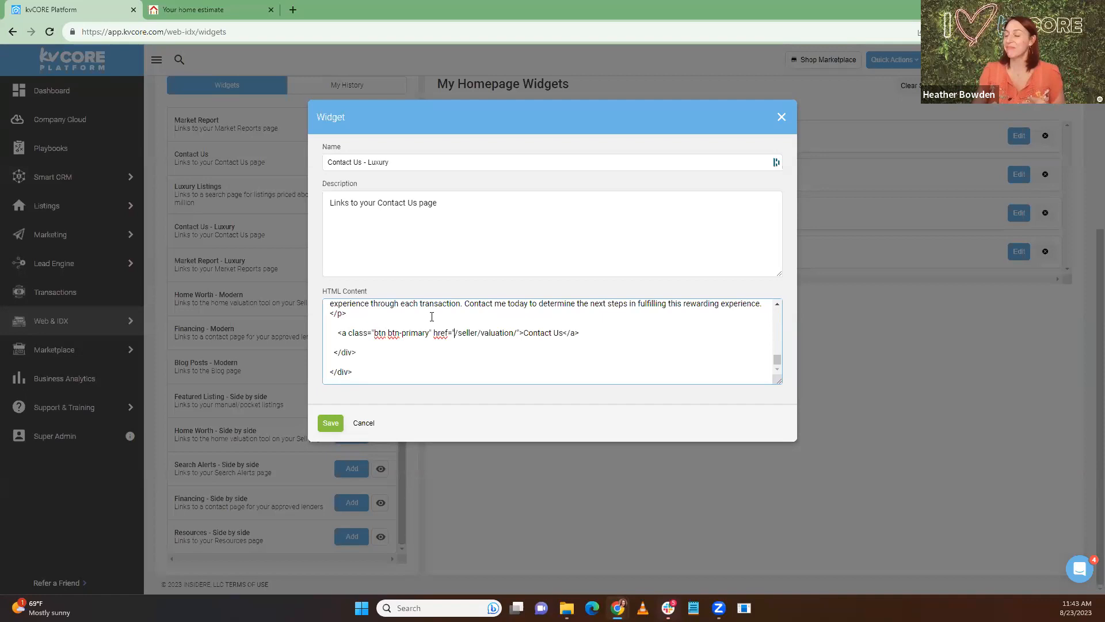
click(330, 423)
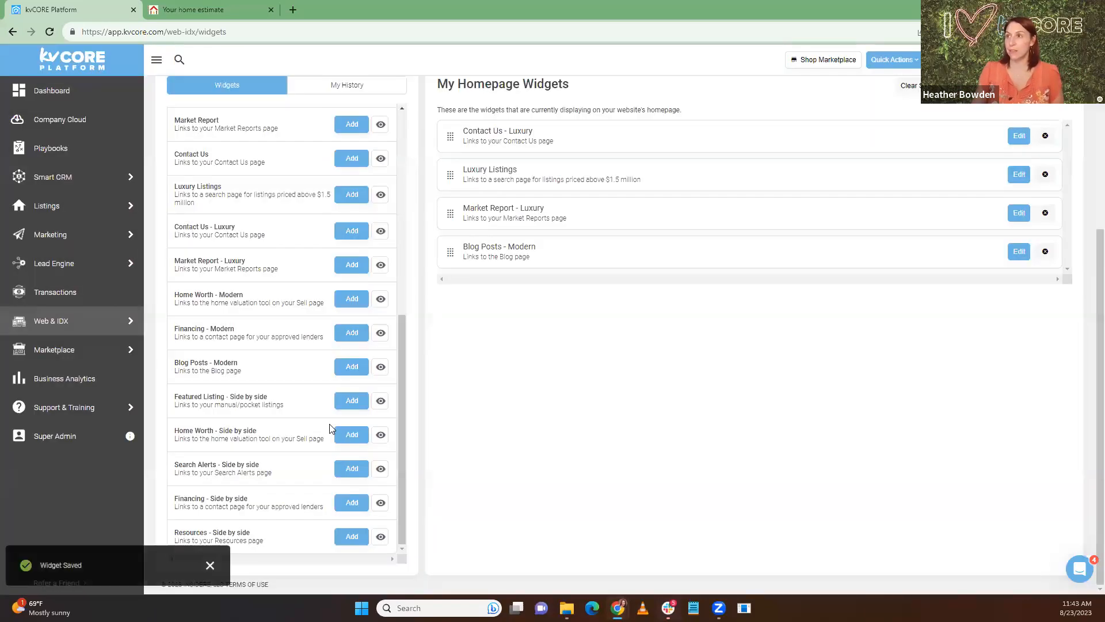
Close the old website tab, reopen the live site, and test the edited widget's Contact Us button.
click(185, 12)
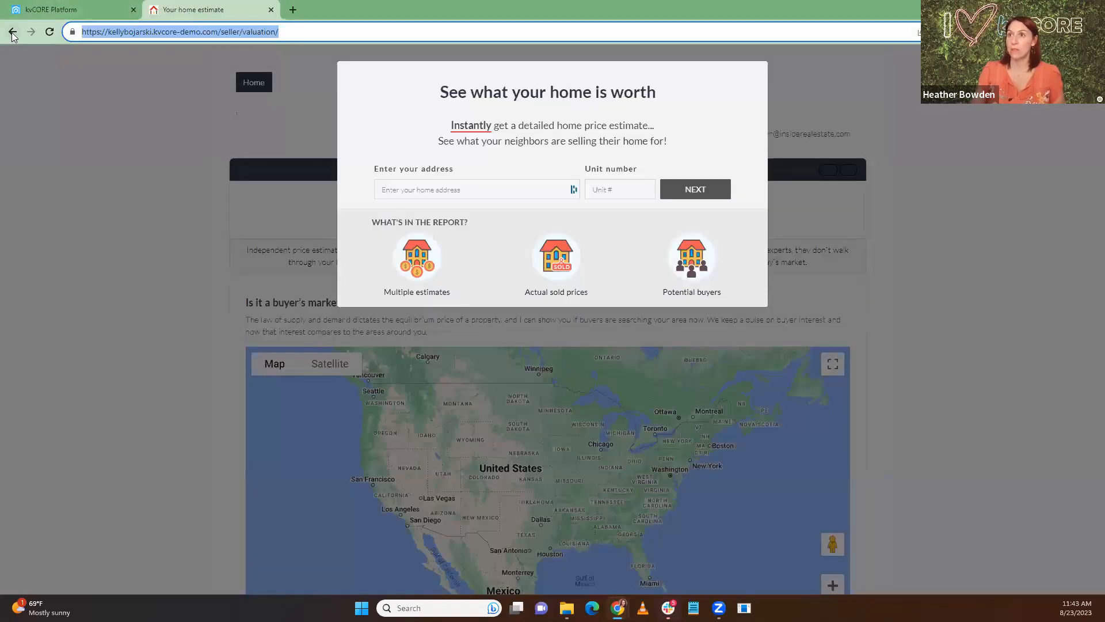
click(271, 10)
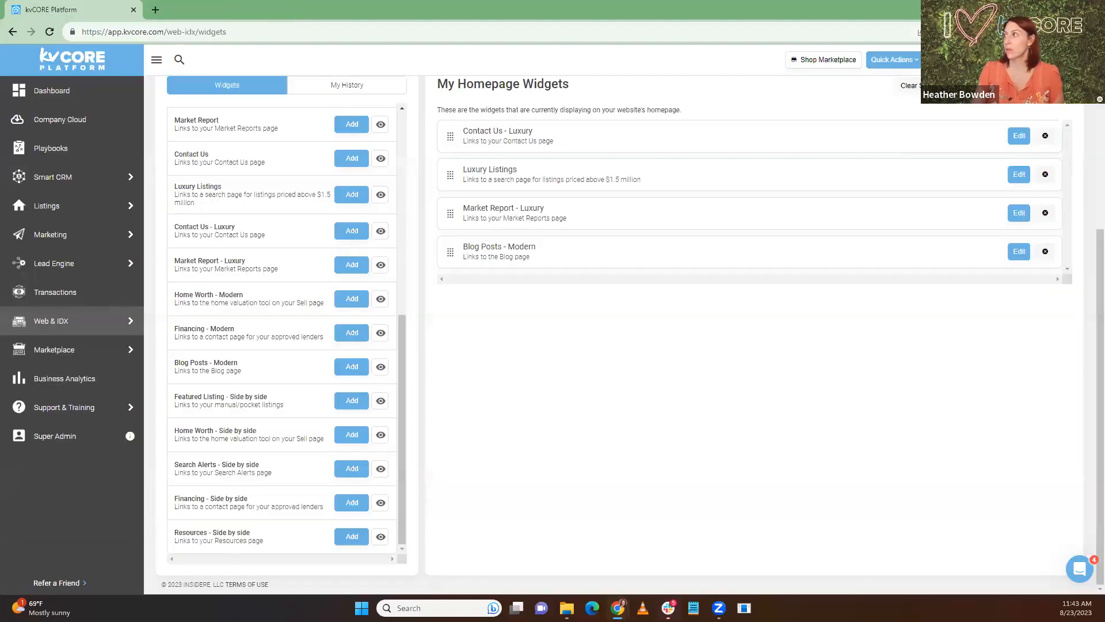
click(380, 333)
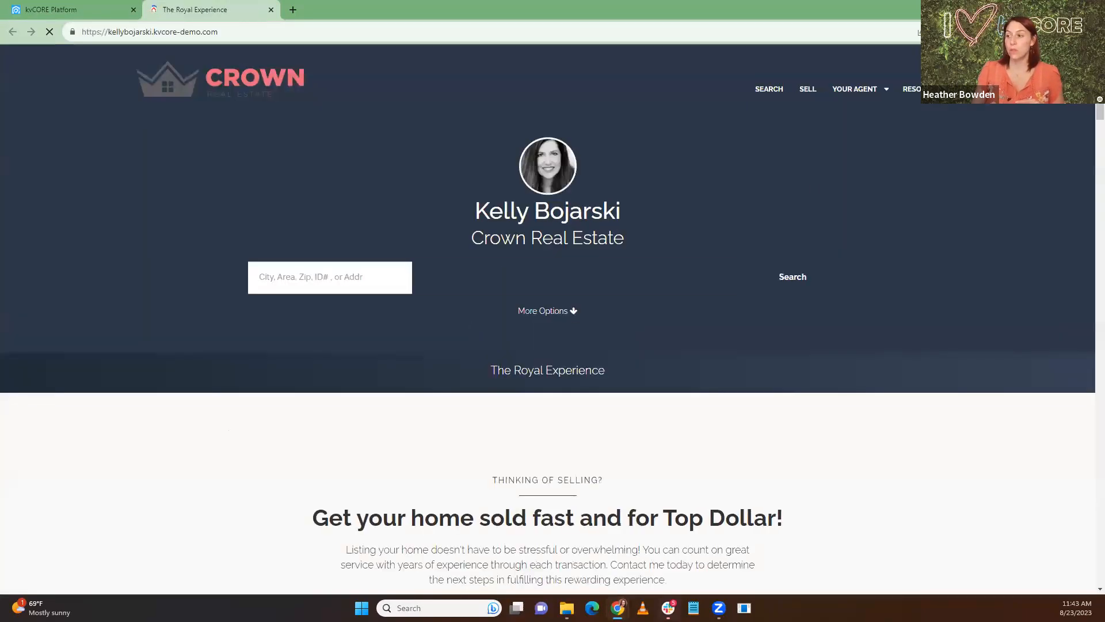
scroll(554, 292, down, 1)
scroll(554, 293, down, 3)
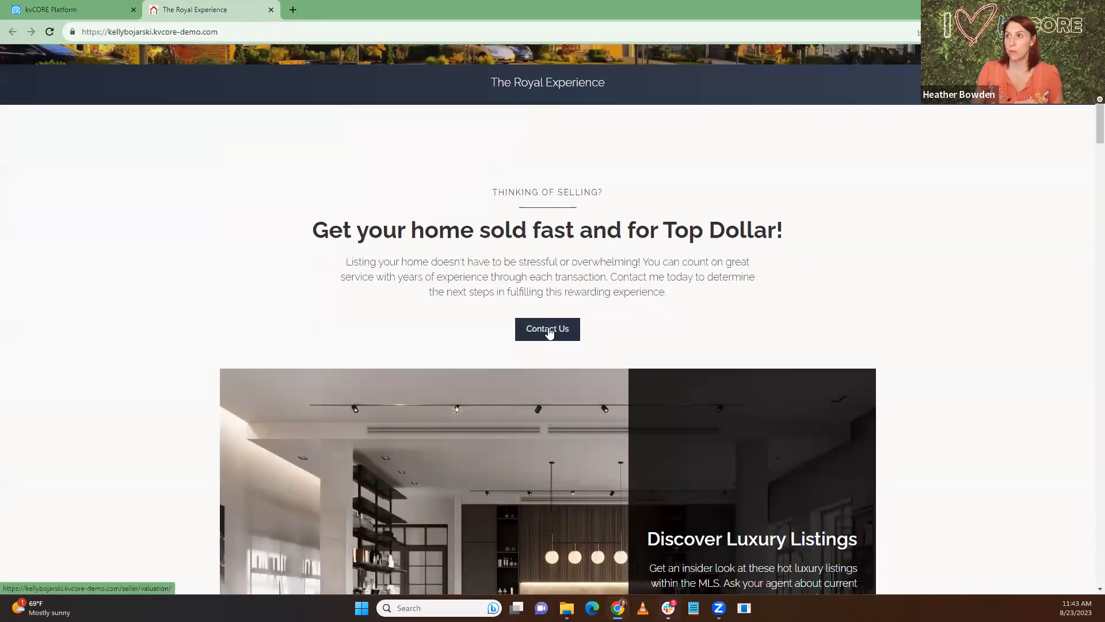
click(549, 330)
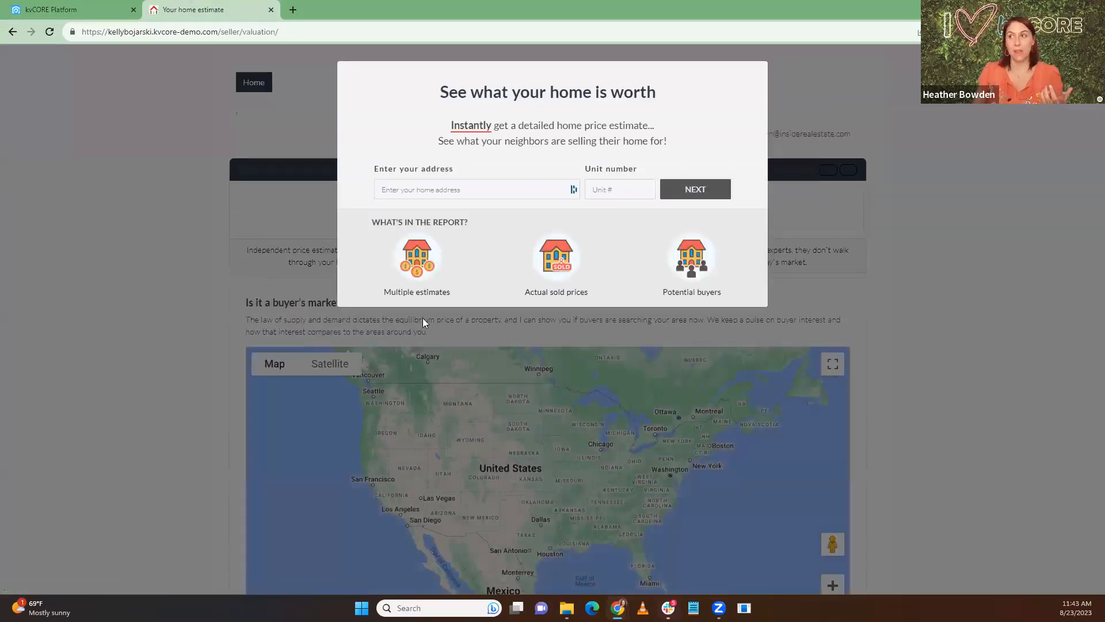
Go back from the valuation page to the homepage widget, and switch back to the kvCORE Platform.
click(68, 8)
click(158, 12)
click(12, 33)
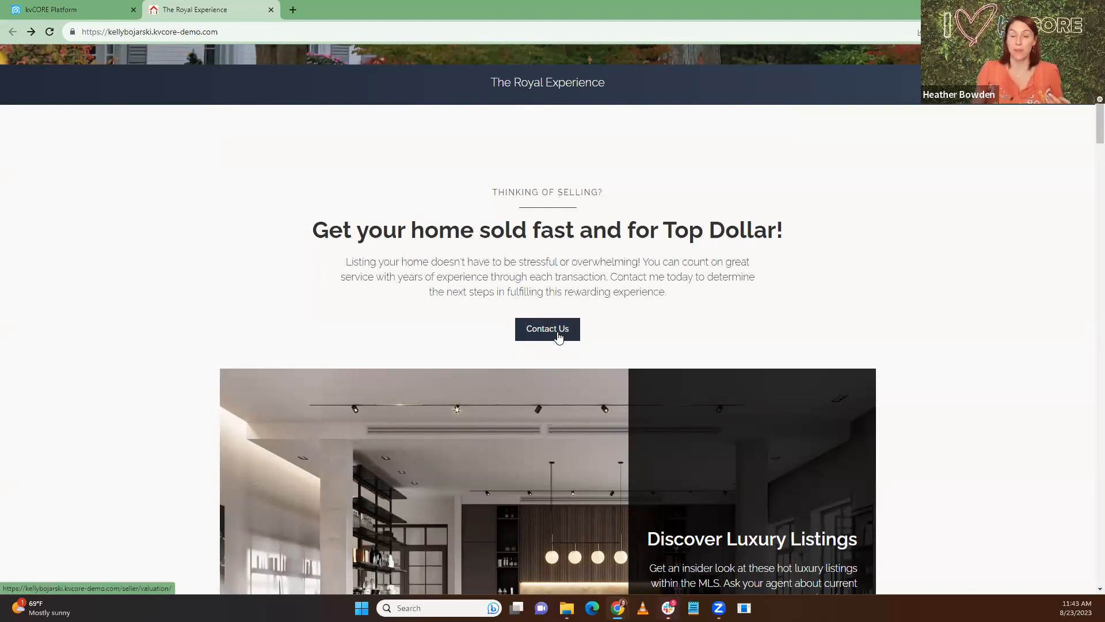
click(105, 8)
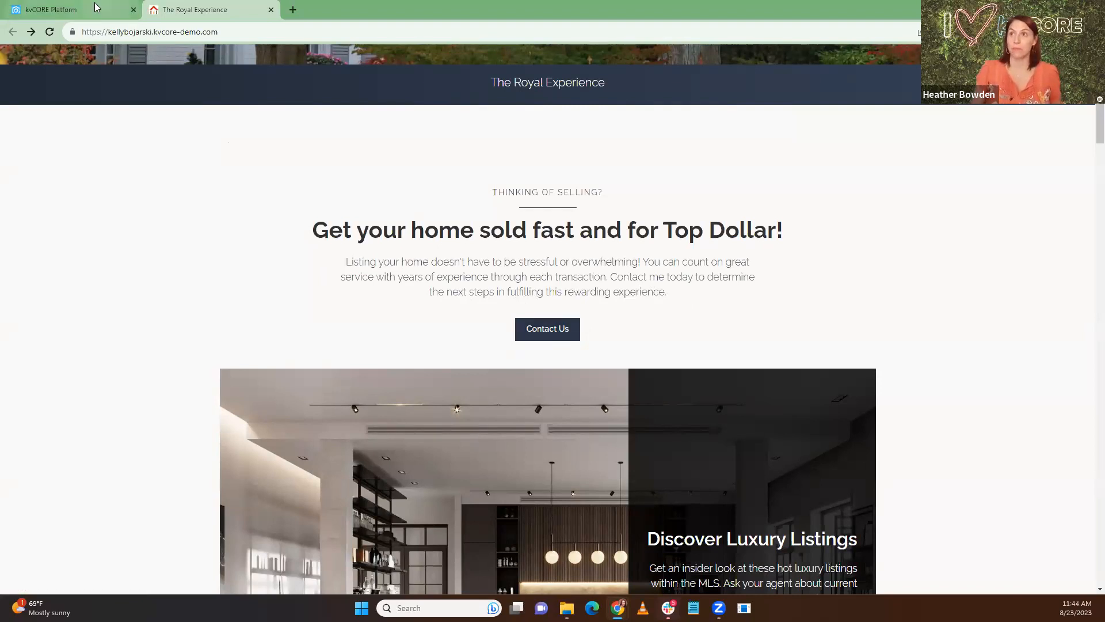
In the kvCORE Platform, change the Contact Us - Luxury homepage widget's button text to "Get Your Home Value NOW" and save the widget.
scroll(531, 341, up, 1)
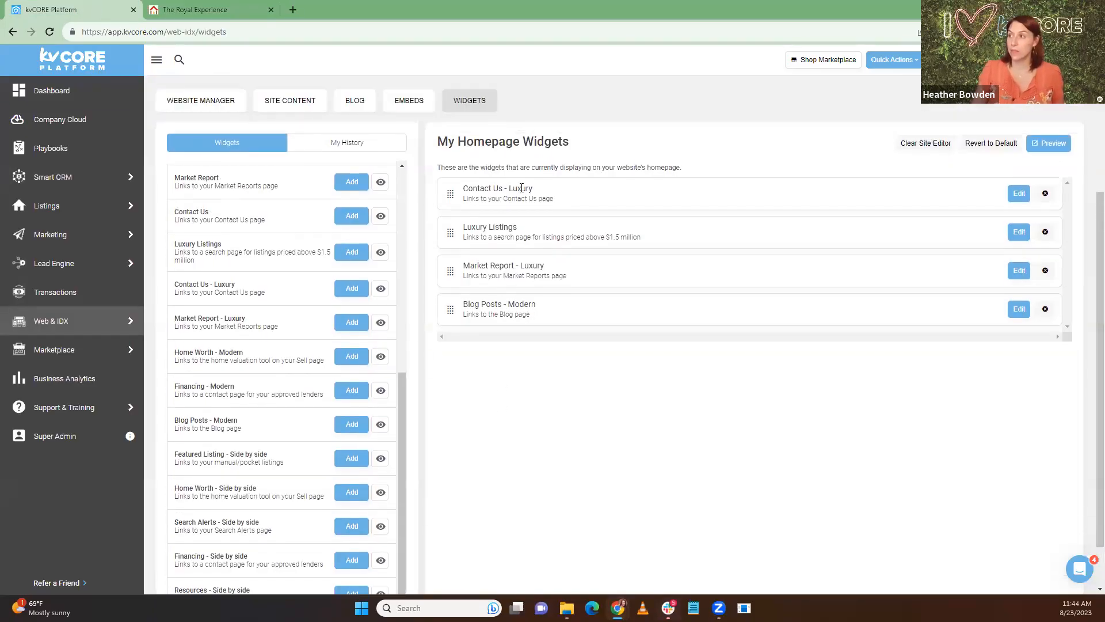
click(1019, 194)
scroll(461, 351, down, 10)
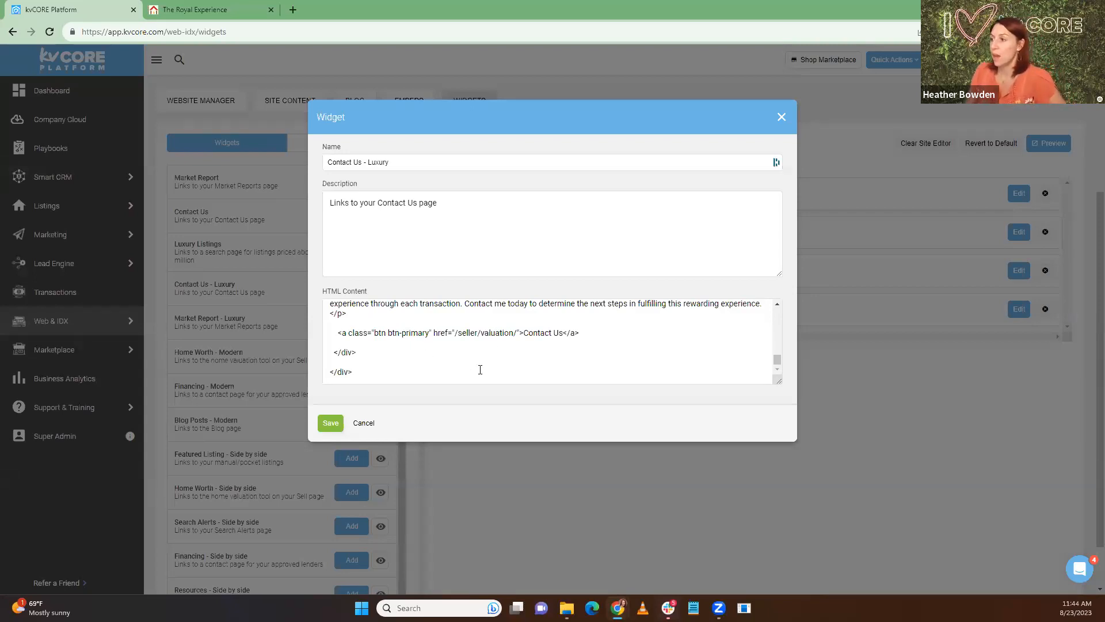
drag(455, 333, 565, 334)
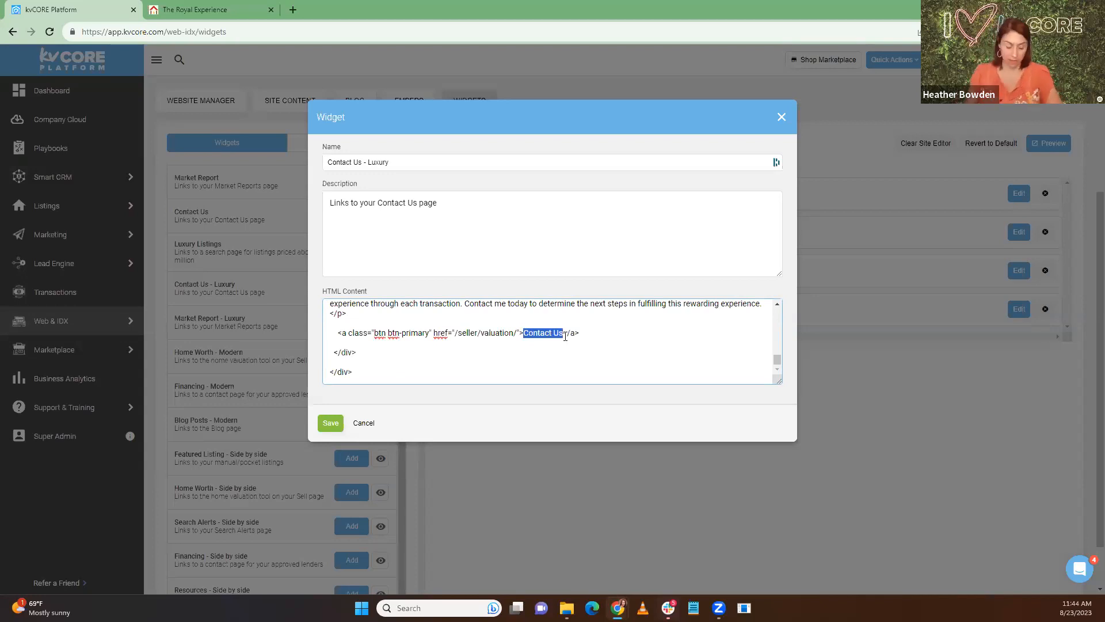
text(Get Y)
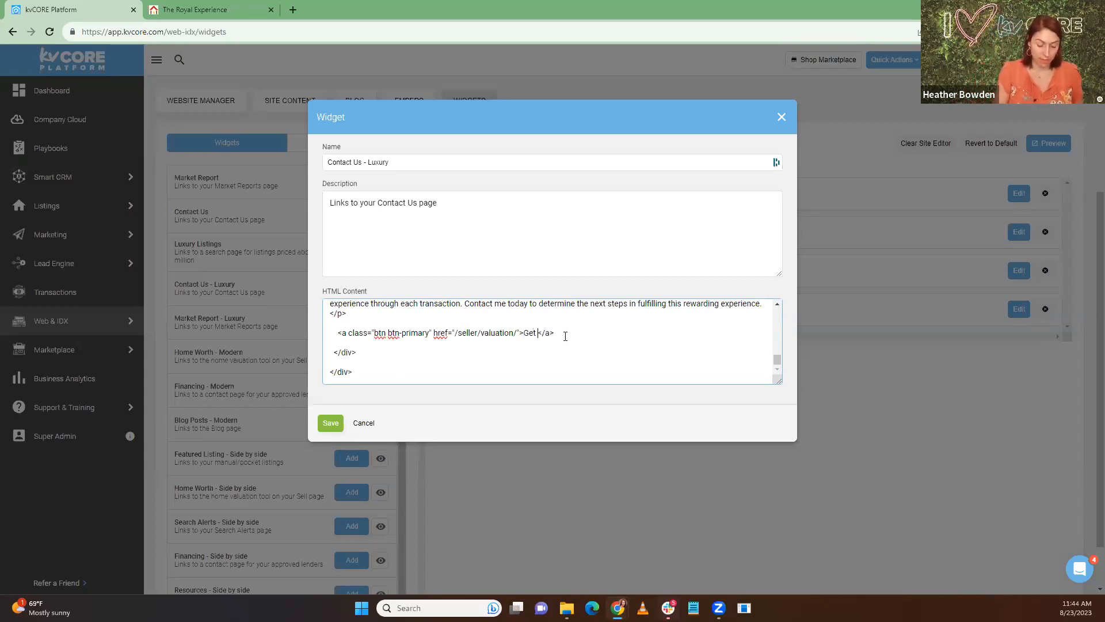
text(our H)
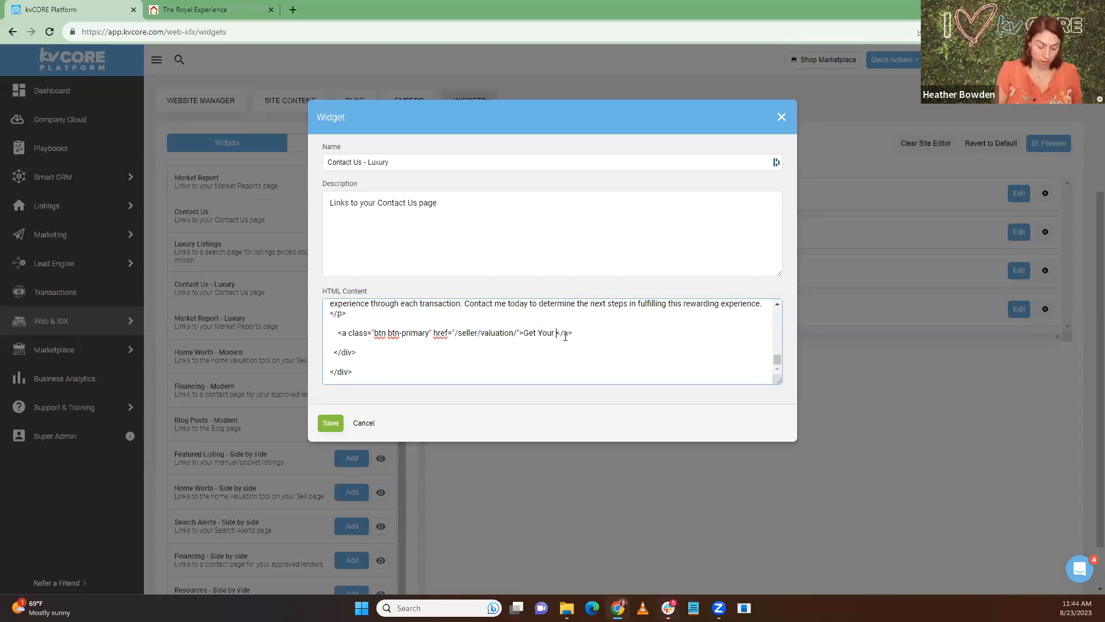
text(ome Value)
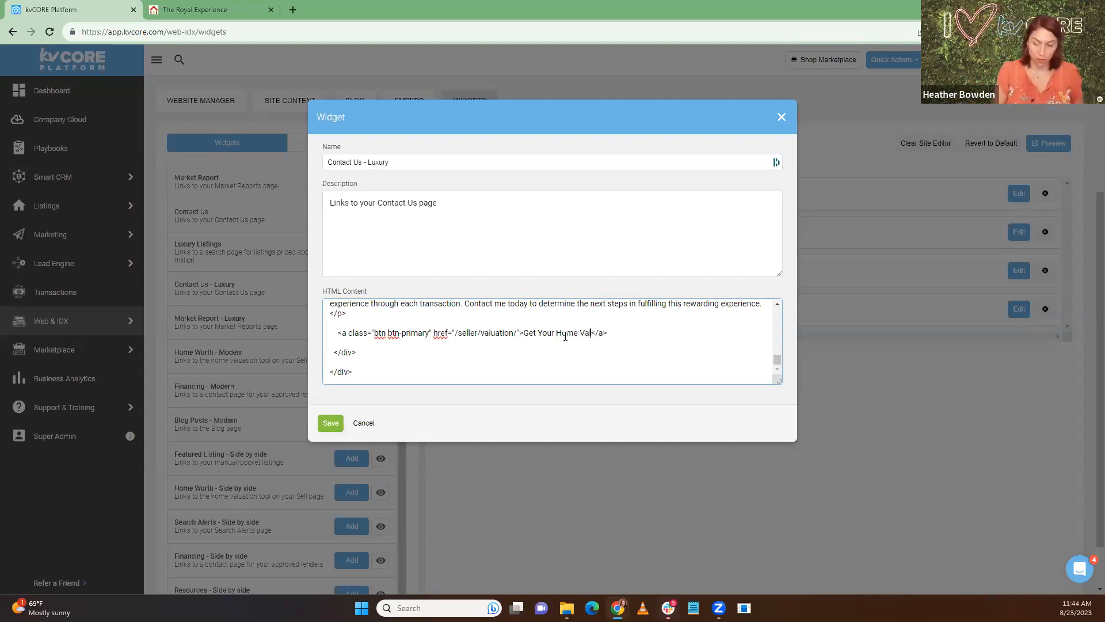
text( NOW)
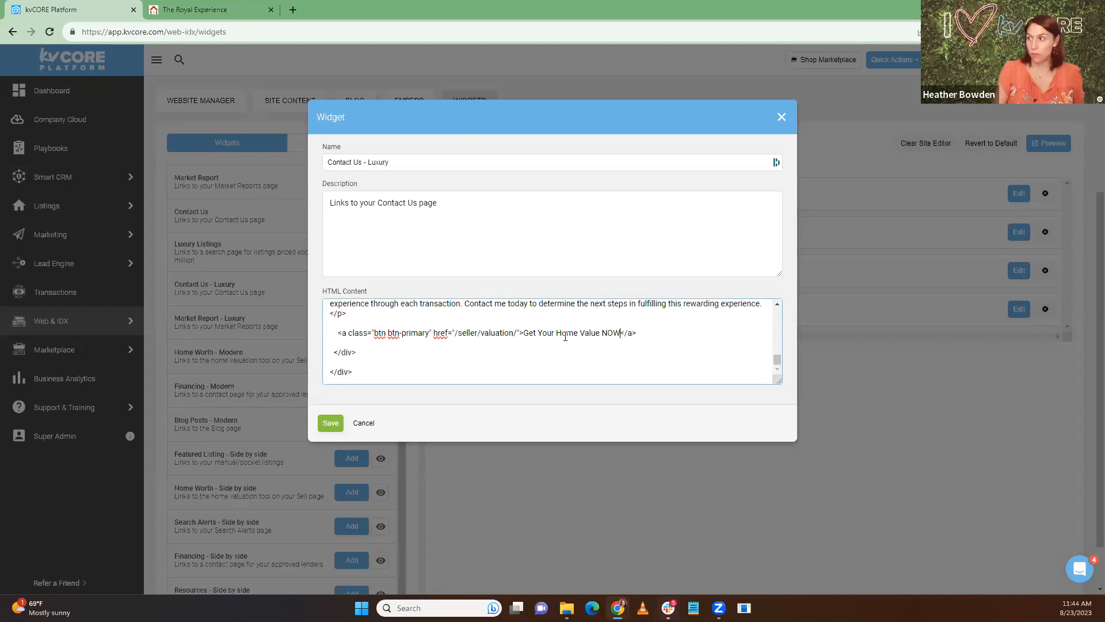
click(331, 423)
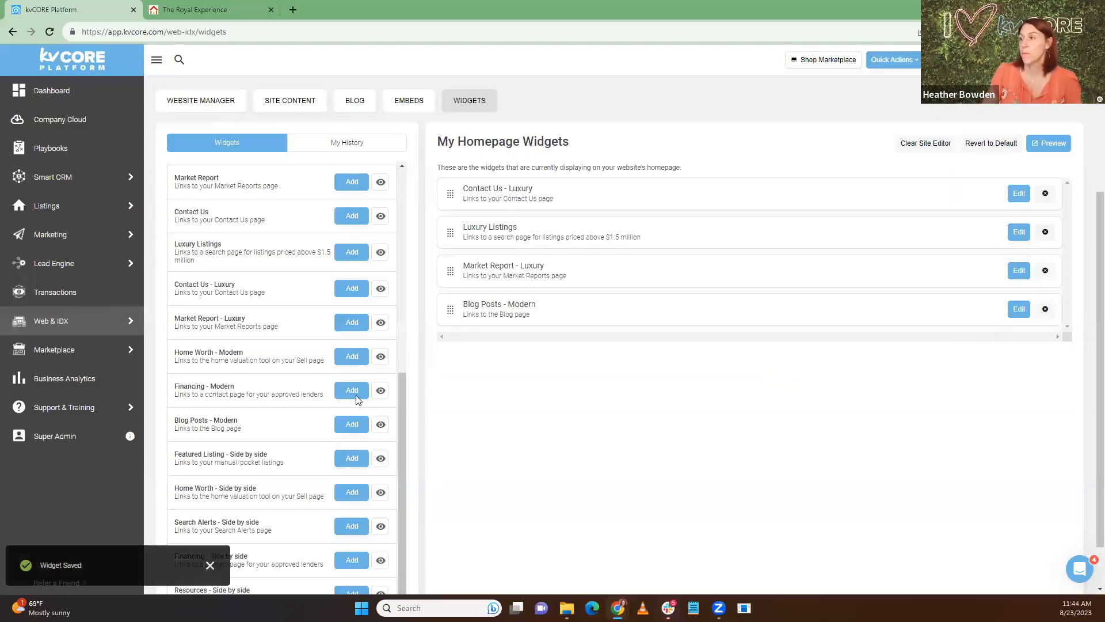
Close the old website tab, reopen the live site, and review the edited widget's button text and description paragraph.
click(272, 10)
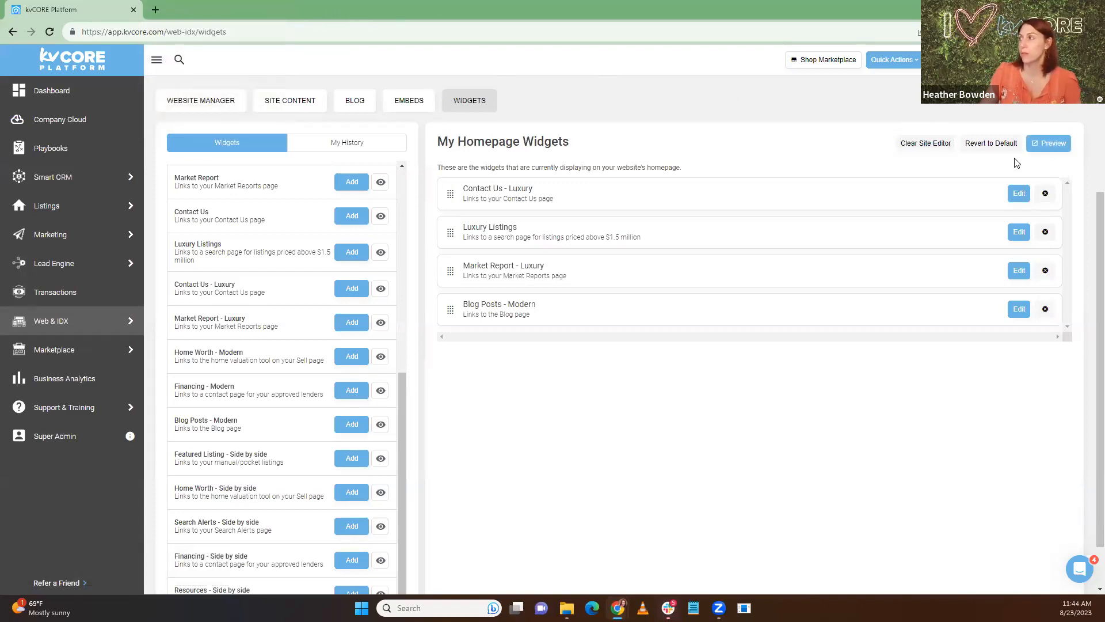
click(1048, 145)
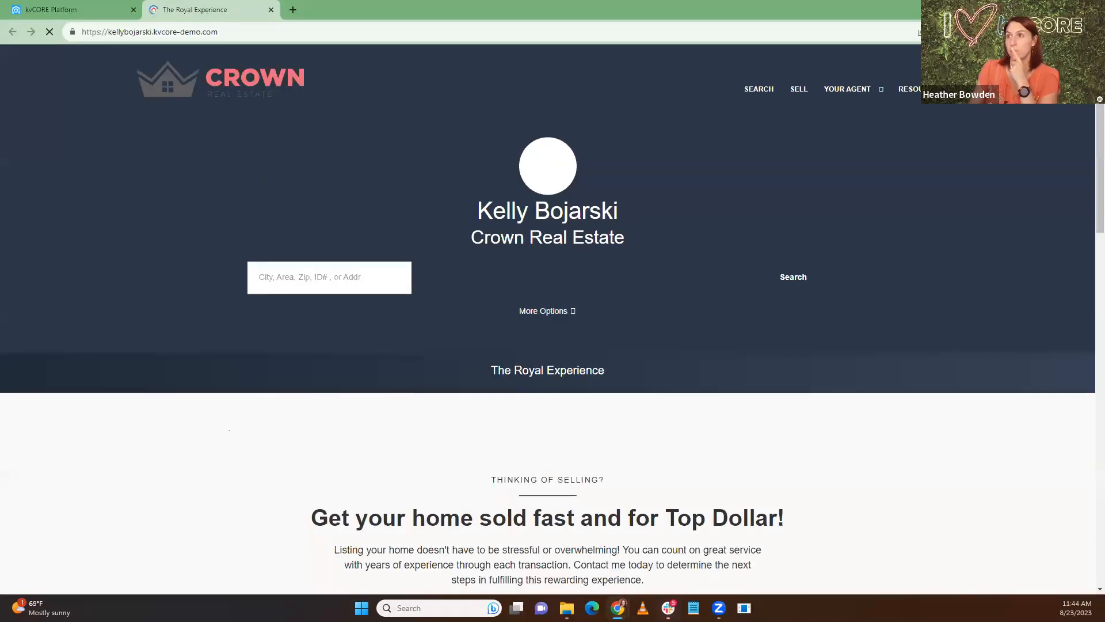
scroll(412, 455, down, 3)
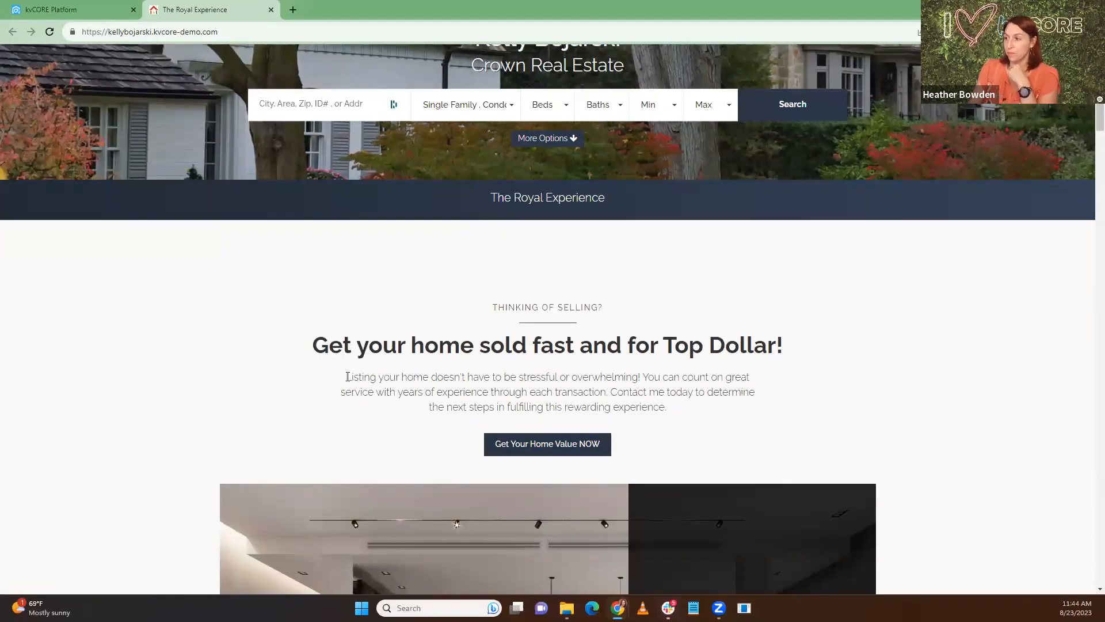
drag(344, 377, 687, 416)
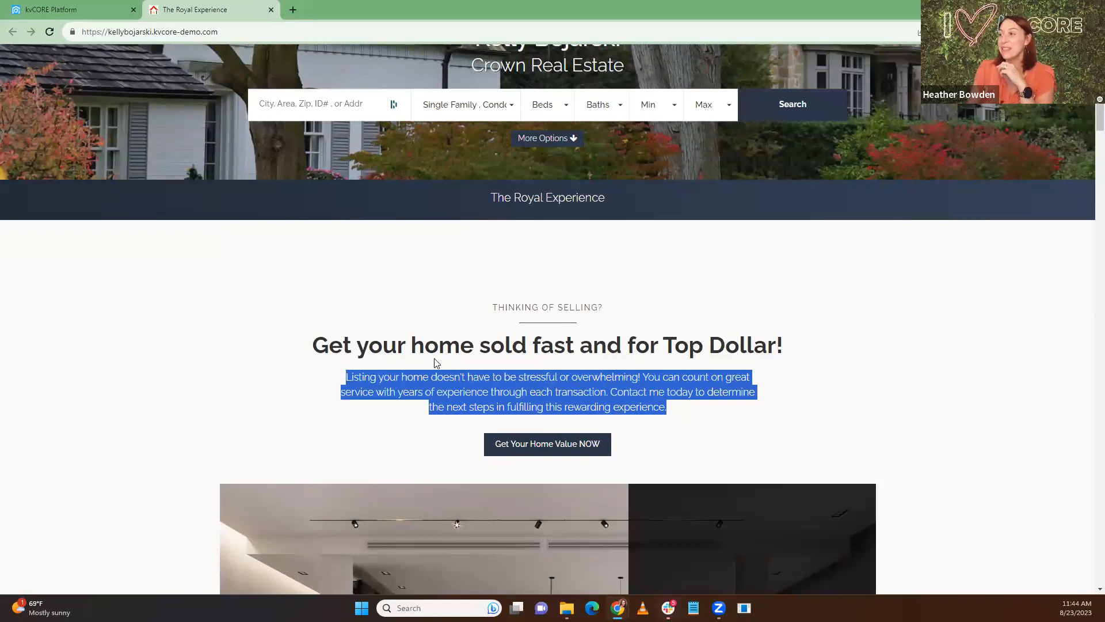
click(479, 383)
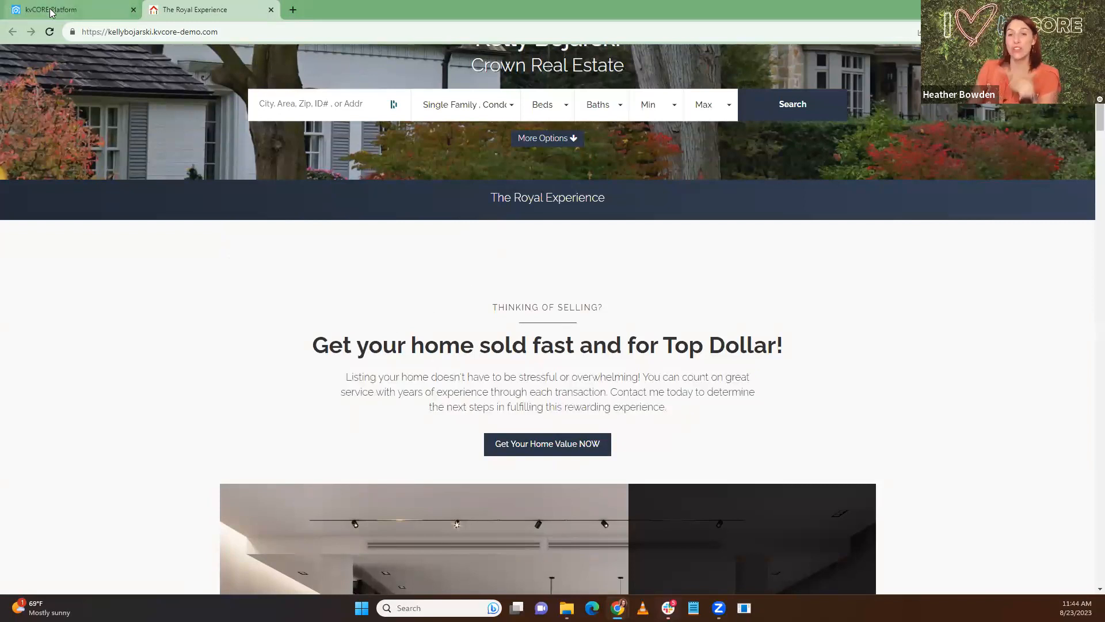
In kvCORE, extend the Contact Us - Luxury widget's paragraph ending with ", and get your instant home valuation." and save the widget.
click(50, 12)
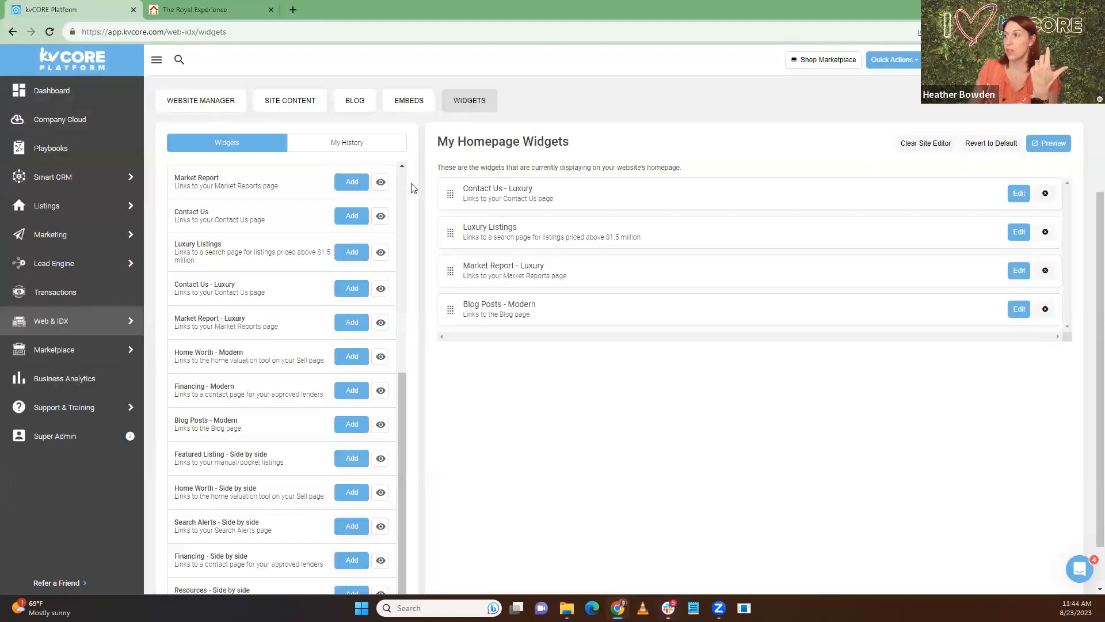
click(1018, 196)
scroll(435, 335, down, 5)
scroll(435, 336, down, 3)
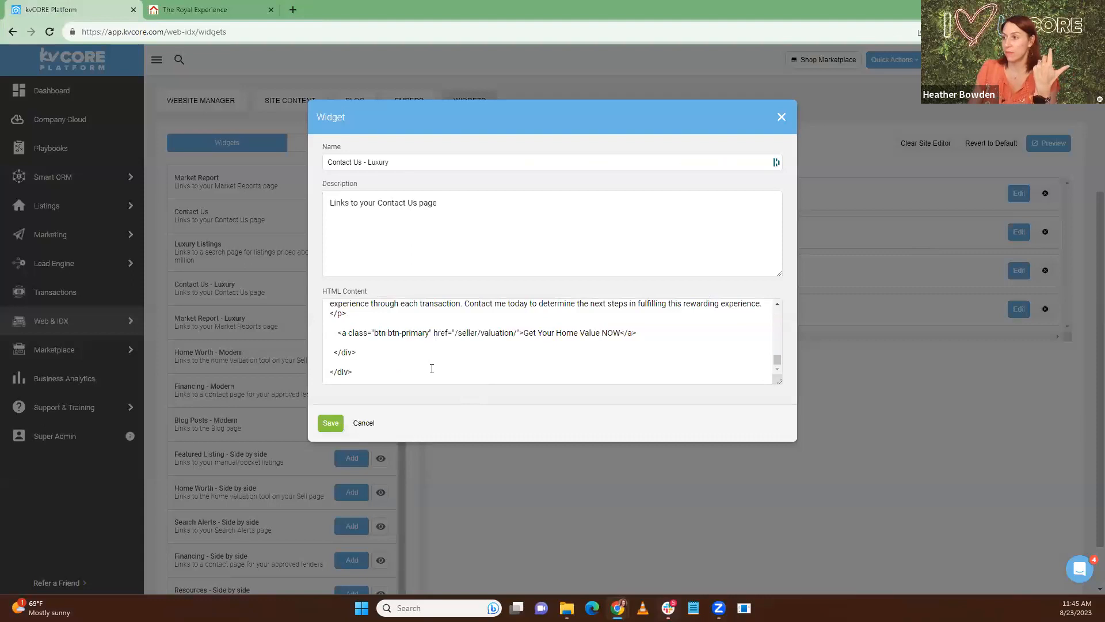
scroll(431, 368, up, 3)
drag(352, 351, 764, 363)
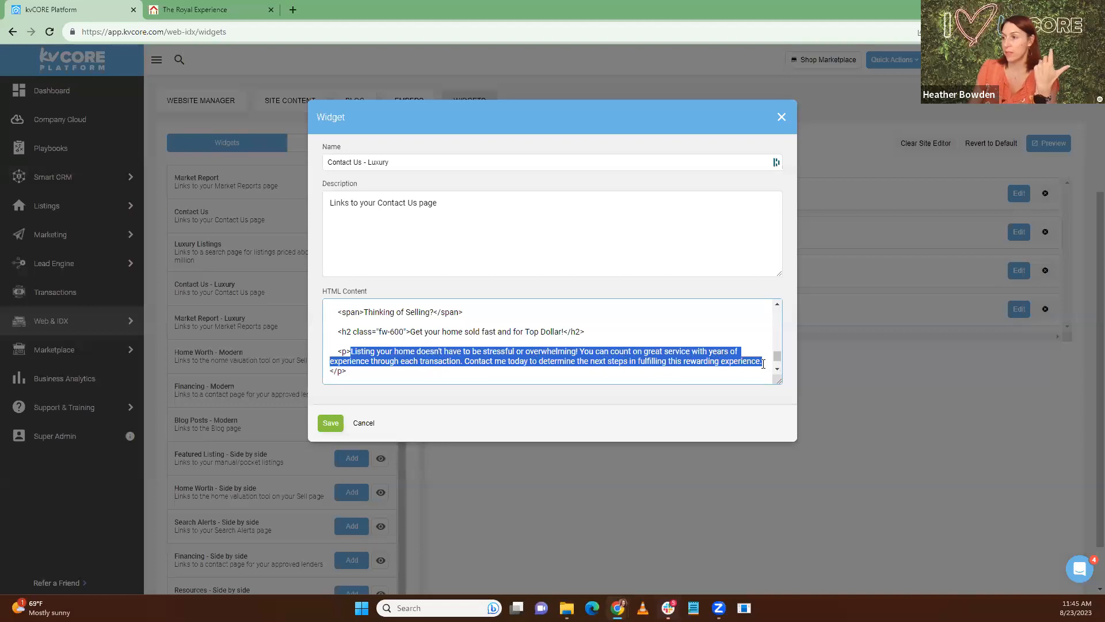
click(724, 364)
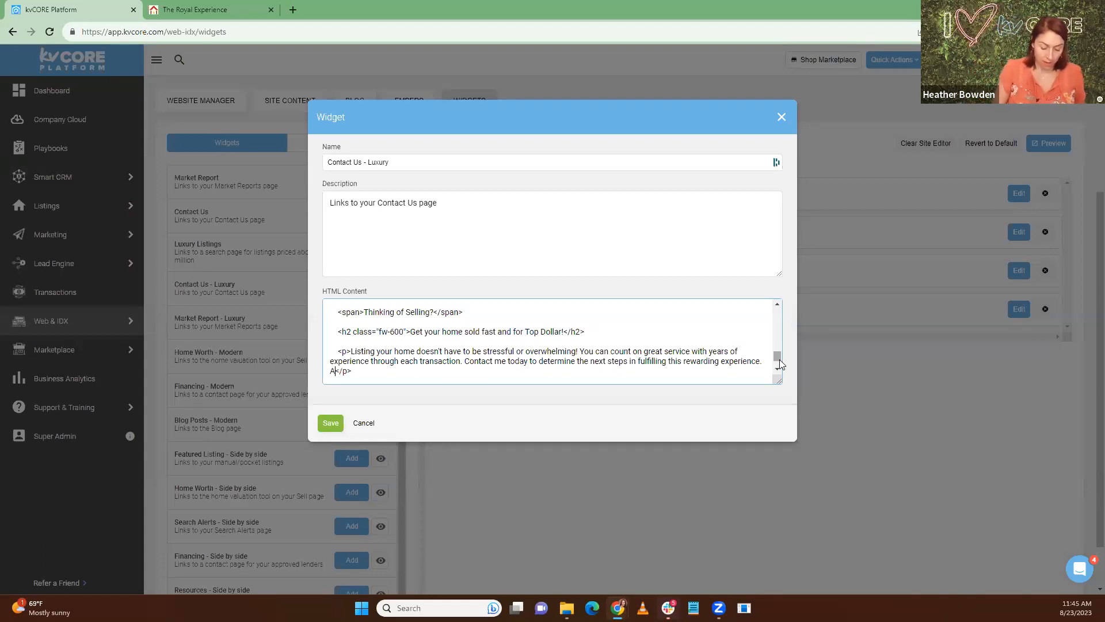
key(BackSpace)
text(, and get y)
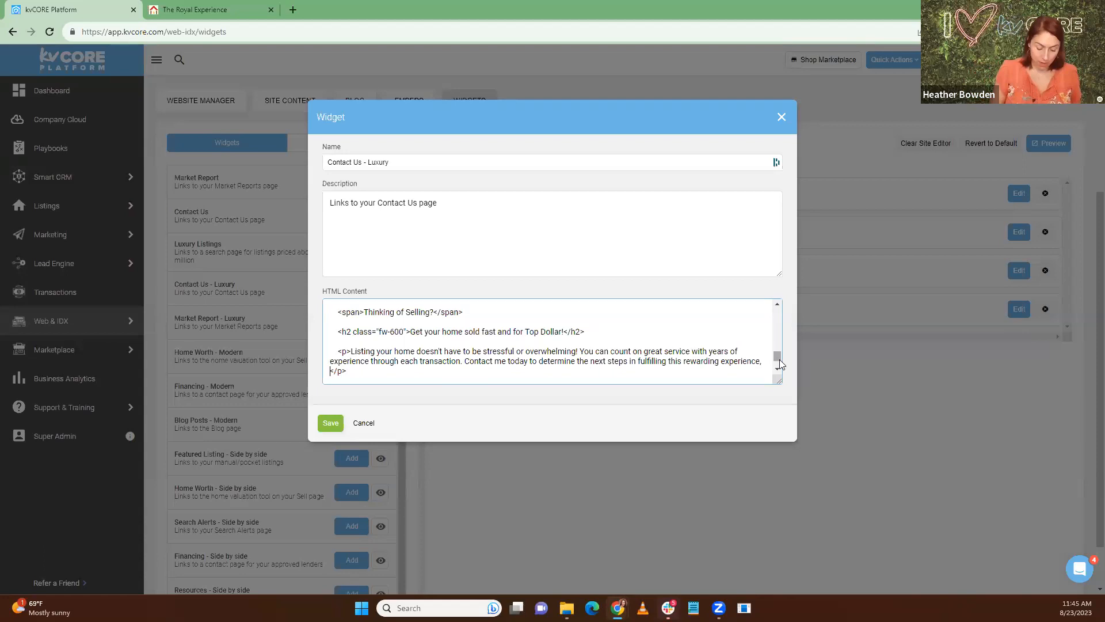
text(our insyant)
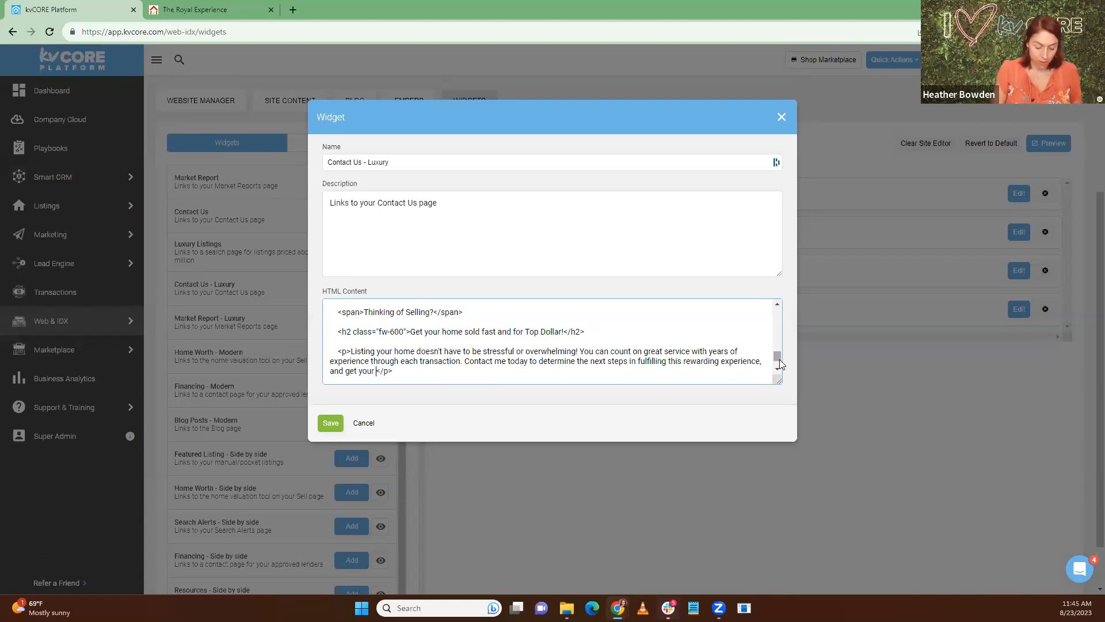
key(BackSpace)
key(BackSpace)
key(BackSpace)
key(BackSpace)
text(tant hom)
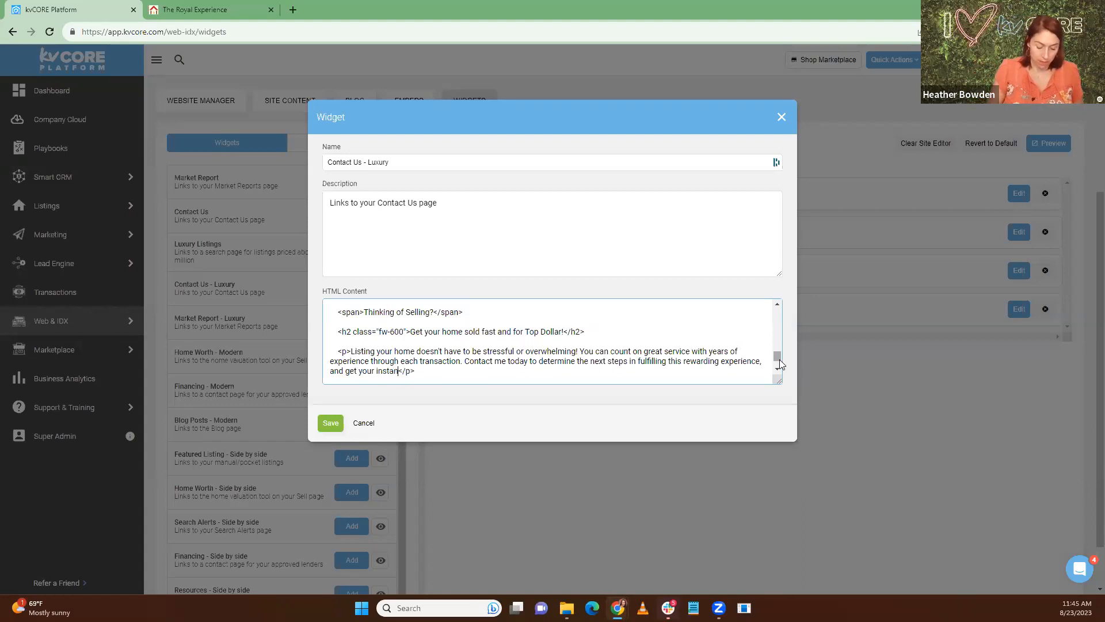
text(e valuation.)
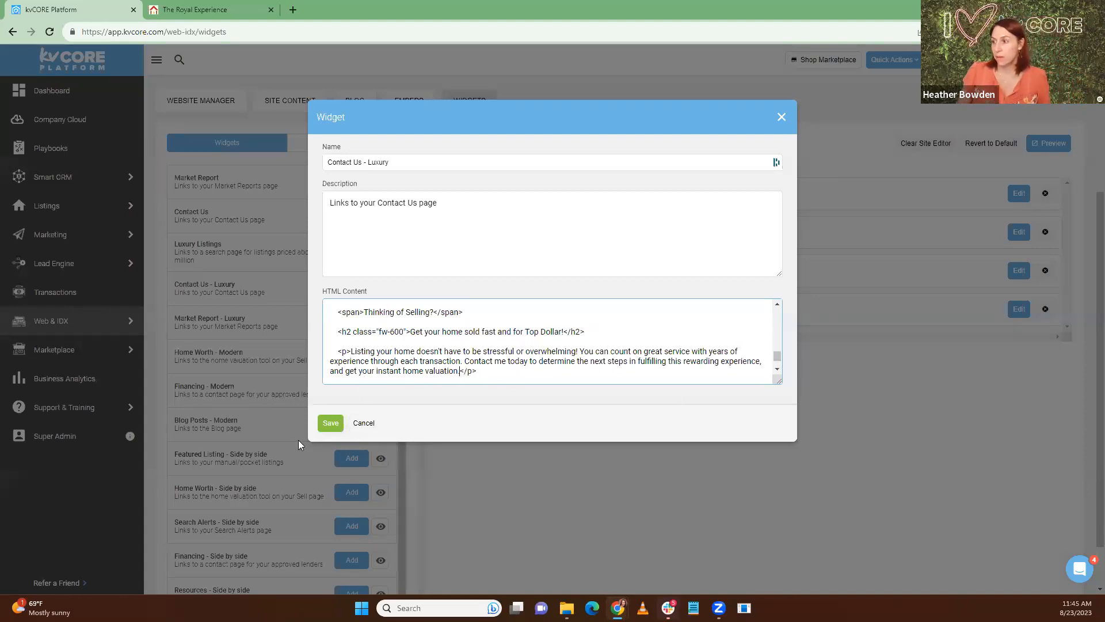
click(333, 426)
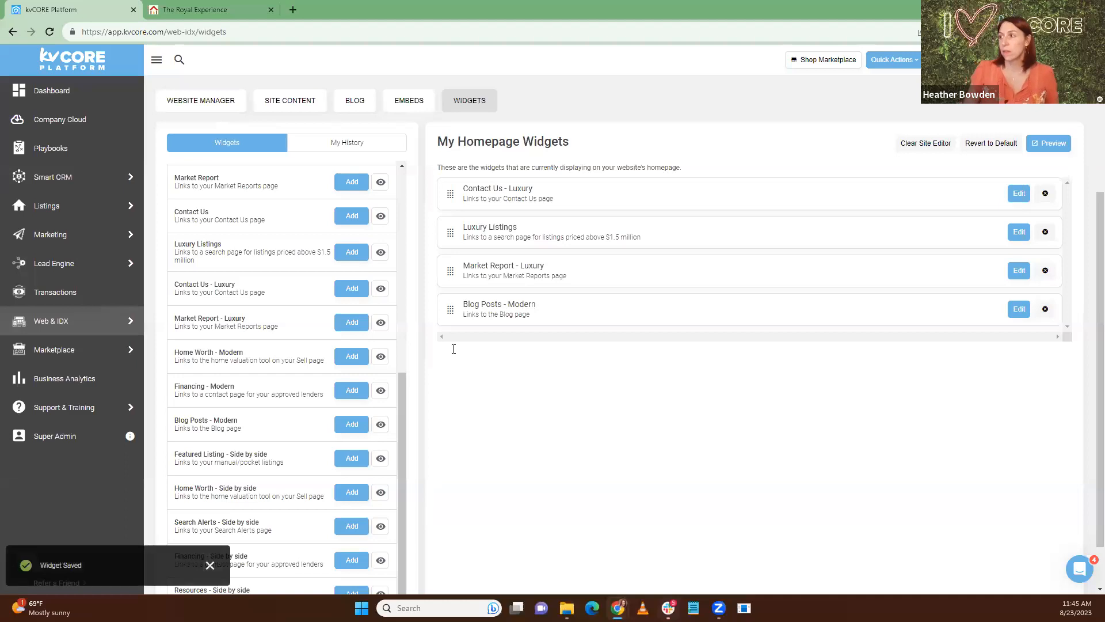
Replace the old website tab with a fresh view of the live site and check the wording added to the widget's paragraph.
click(270, 9)
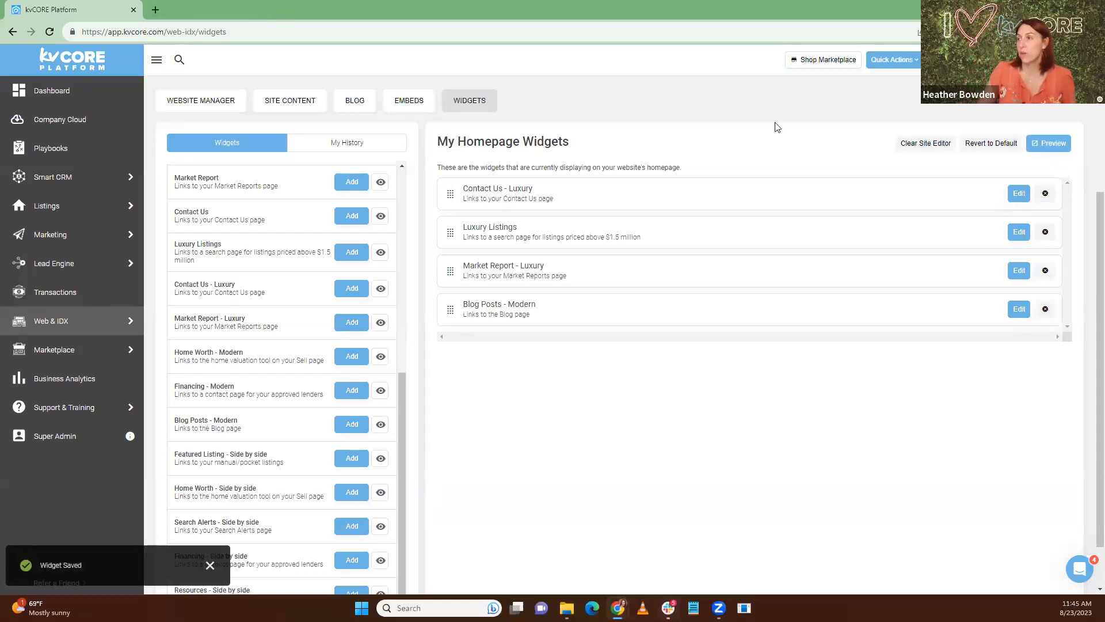
click(1044, 150)
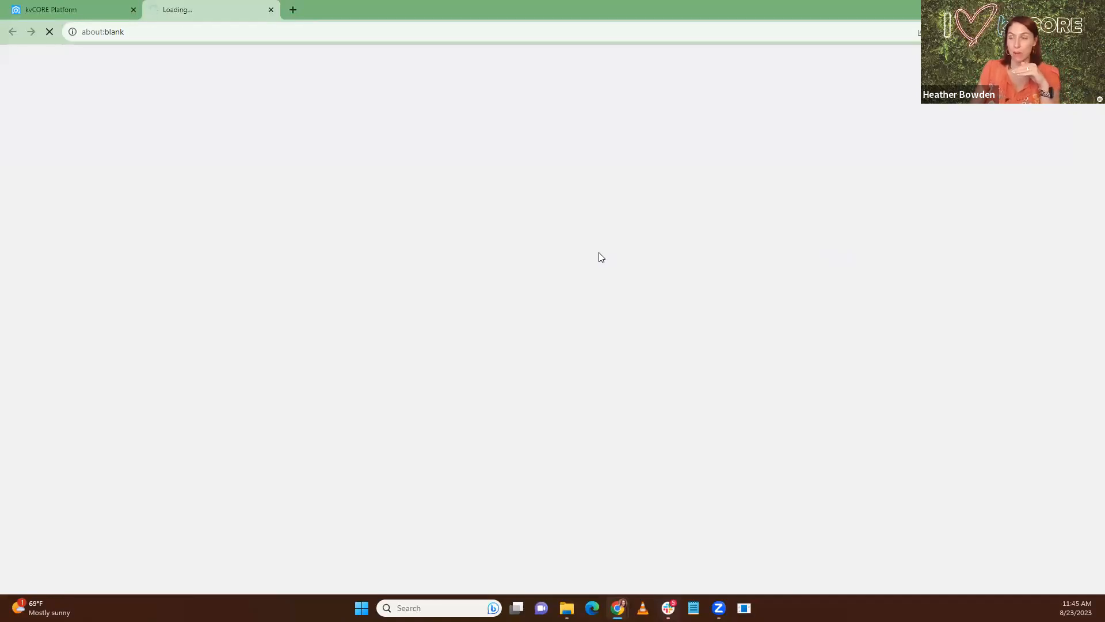
scroll(554, 289, down, 3)
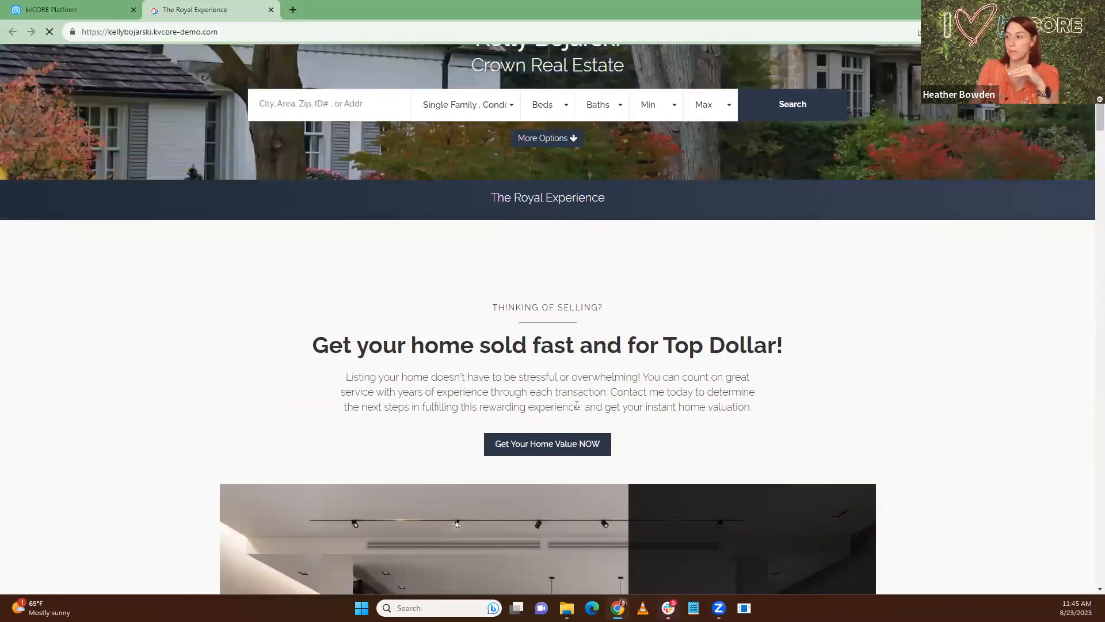
drag(767, 412, 586, 410)
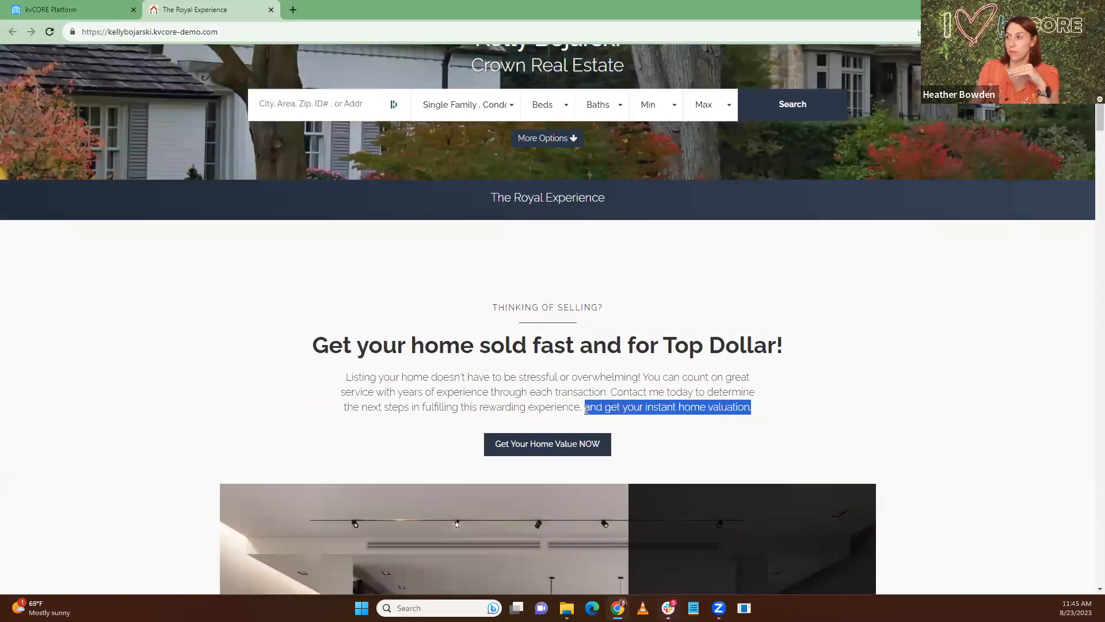
Back in kvCORE, examine the minimum price value in the Luxury Listings widget's button link, and close the widget without saving.
click(72, 12)
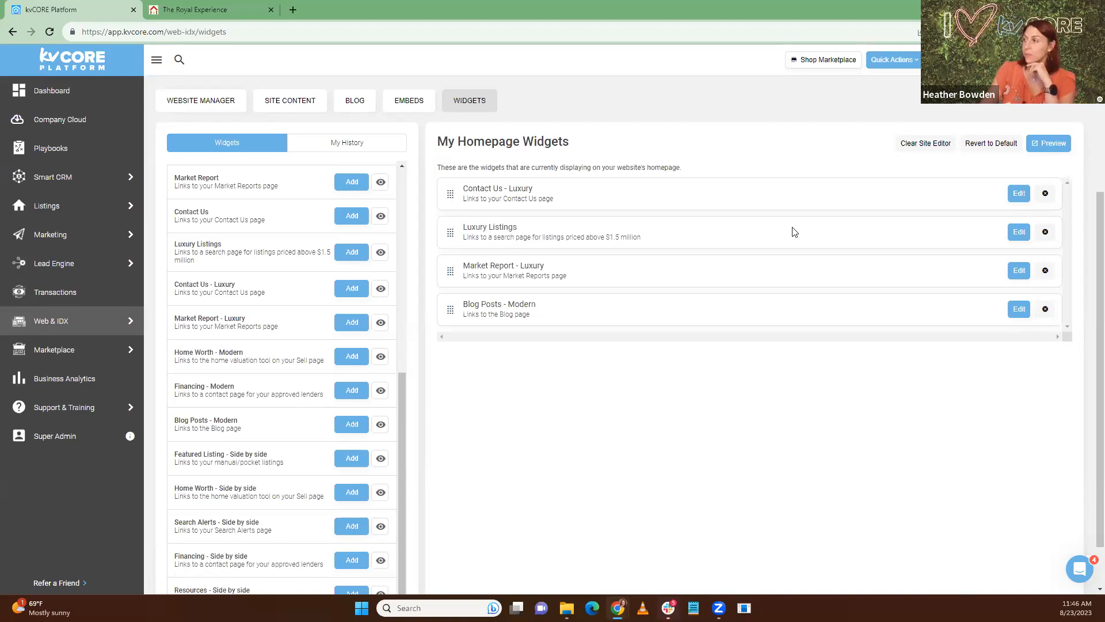
click(1019, 232)
scroll(489, 331, down, 5)
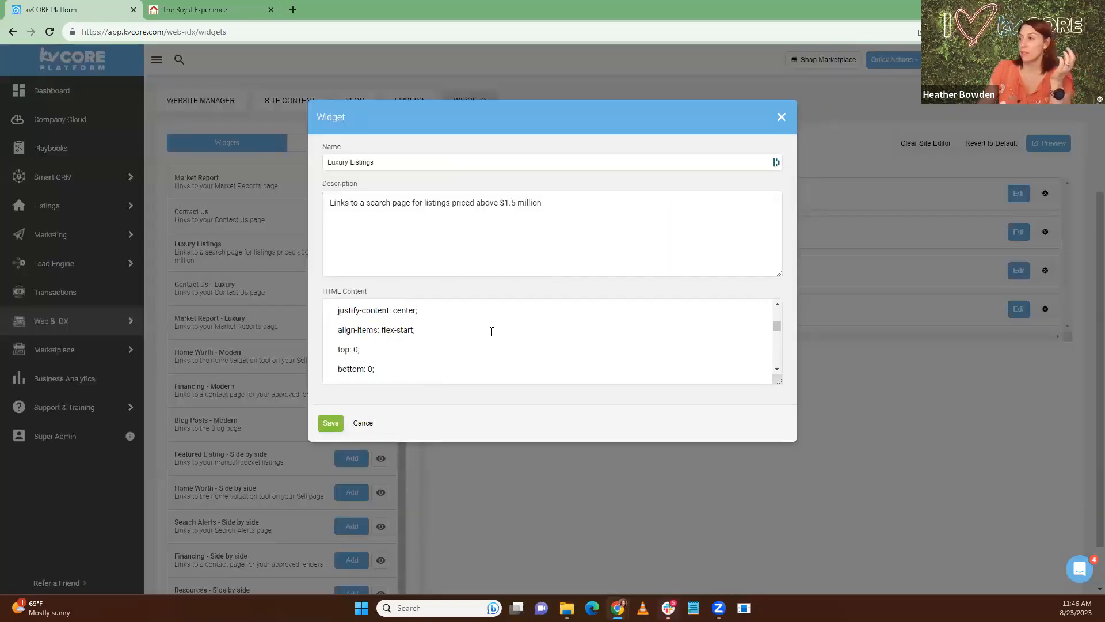
scroll(486, 332, down, 8)
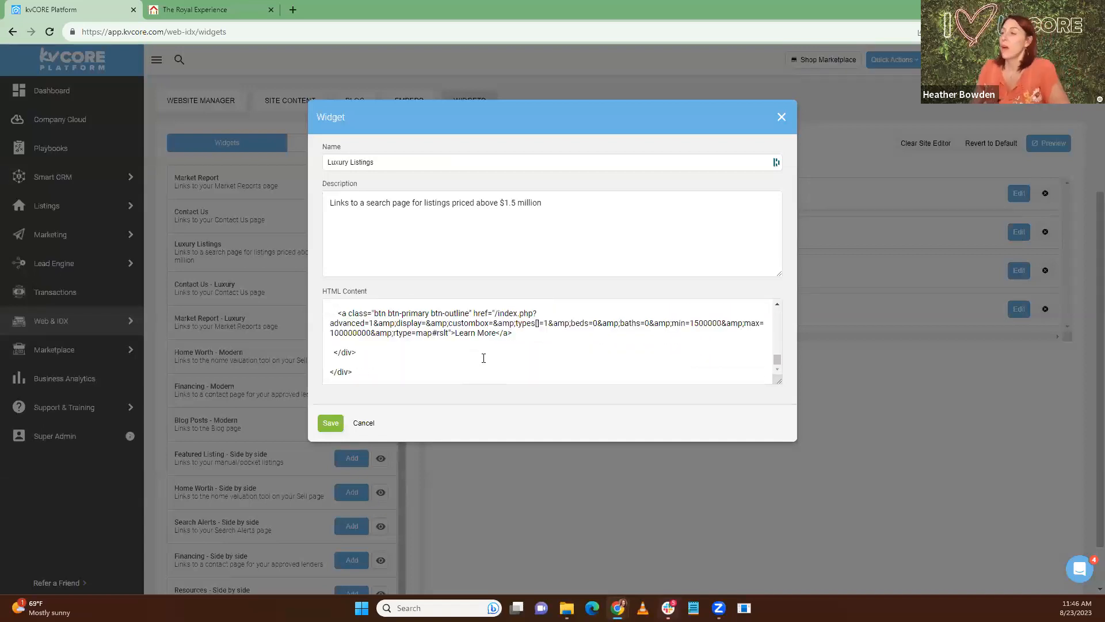
scroll(482, 360, up, 2)
scroll(481, 359, down, 2)
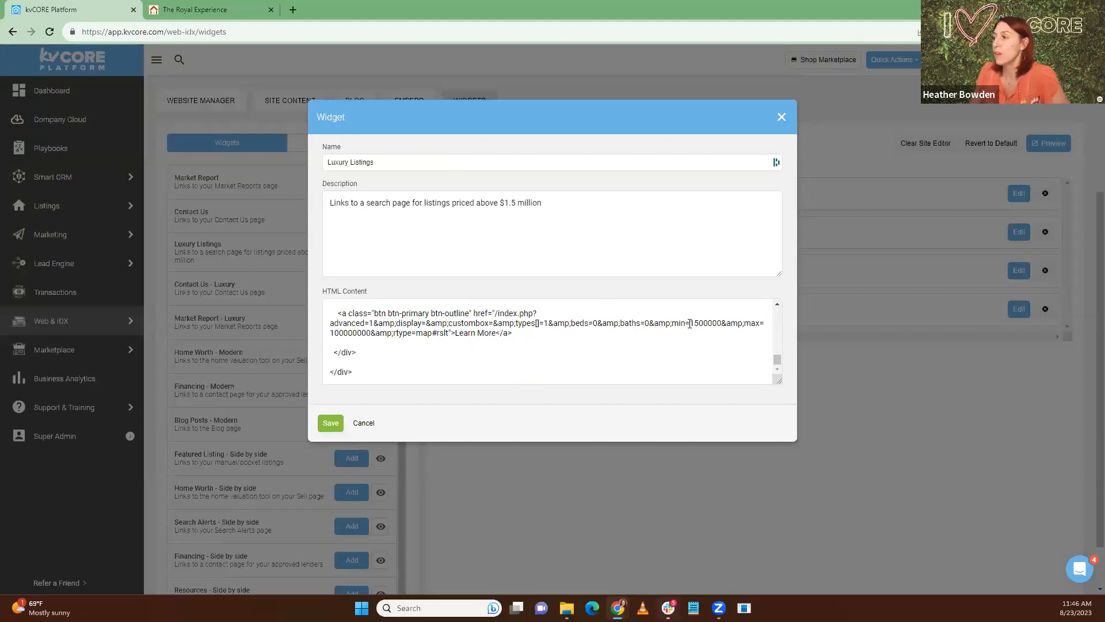
drag(691, 324, 722, 324)
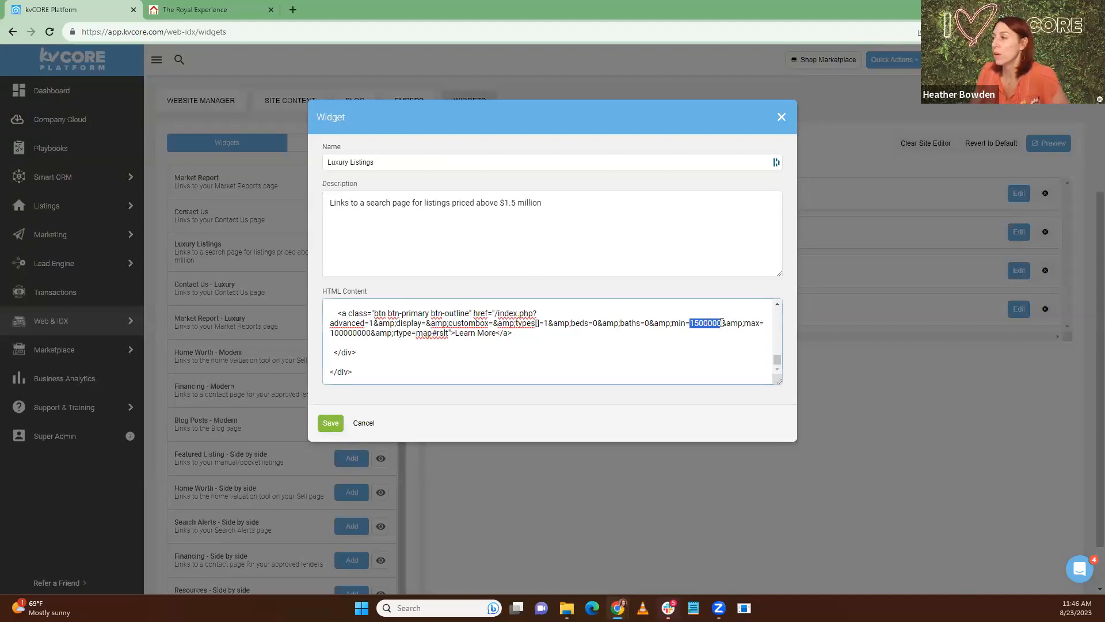
click(695, 324)
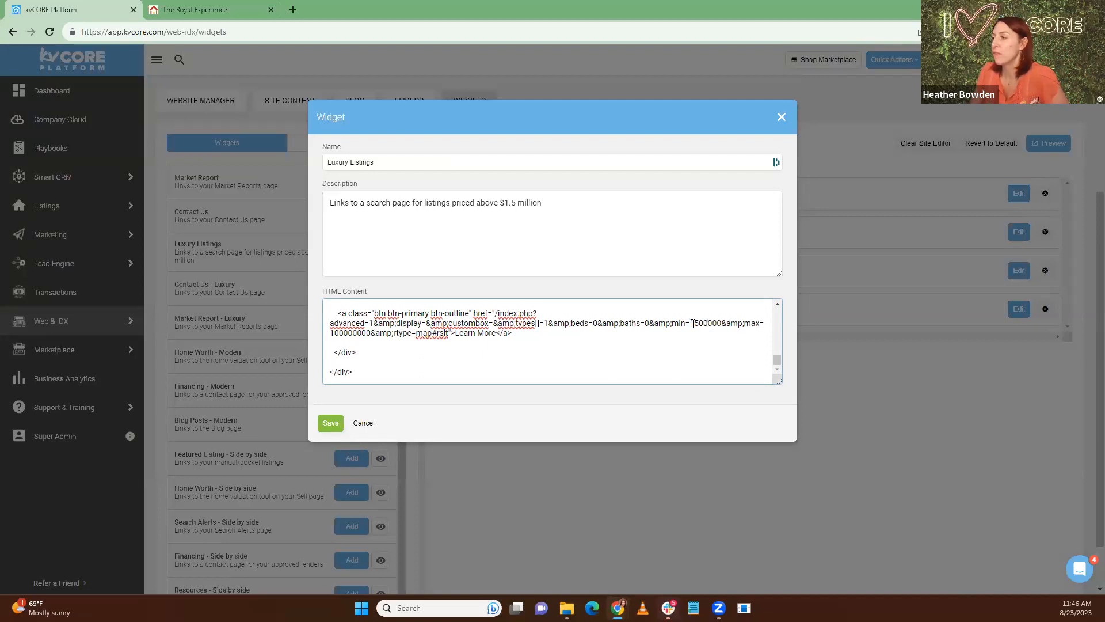
drag(692, 323, 721, 324)
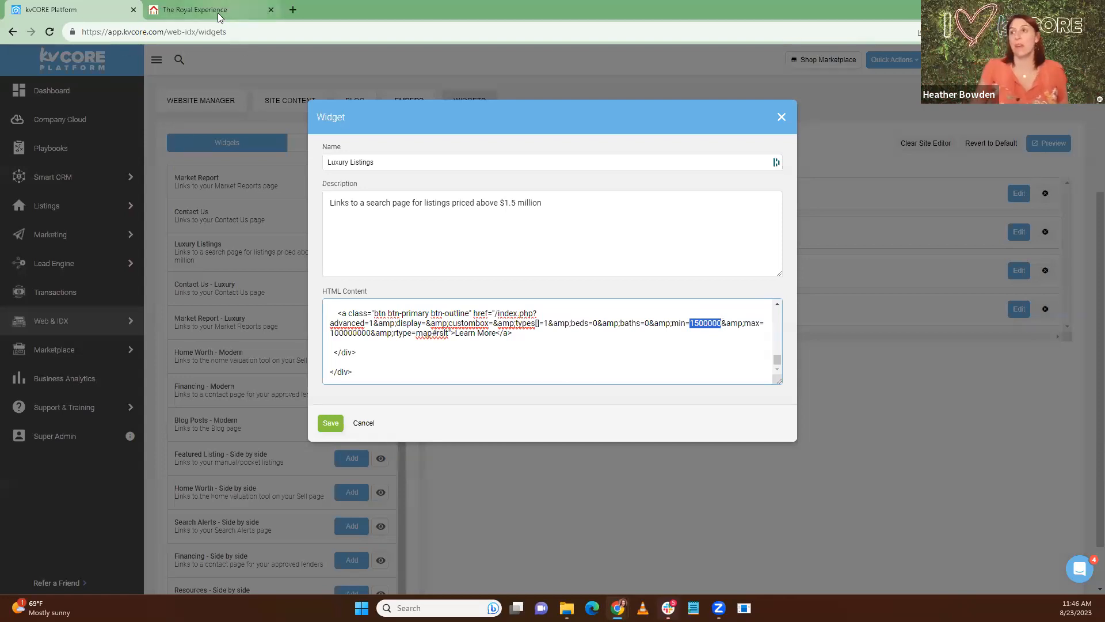
click(780, 121)
click(521, 294)
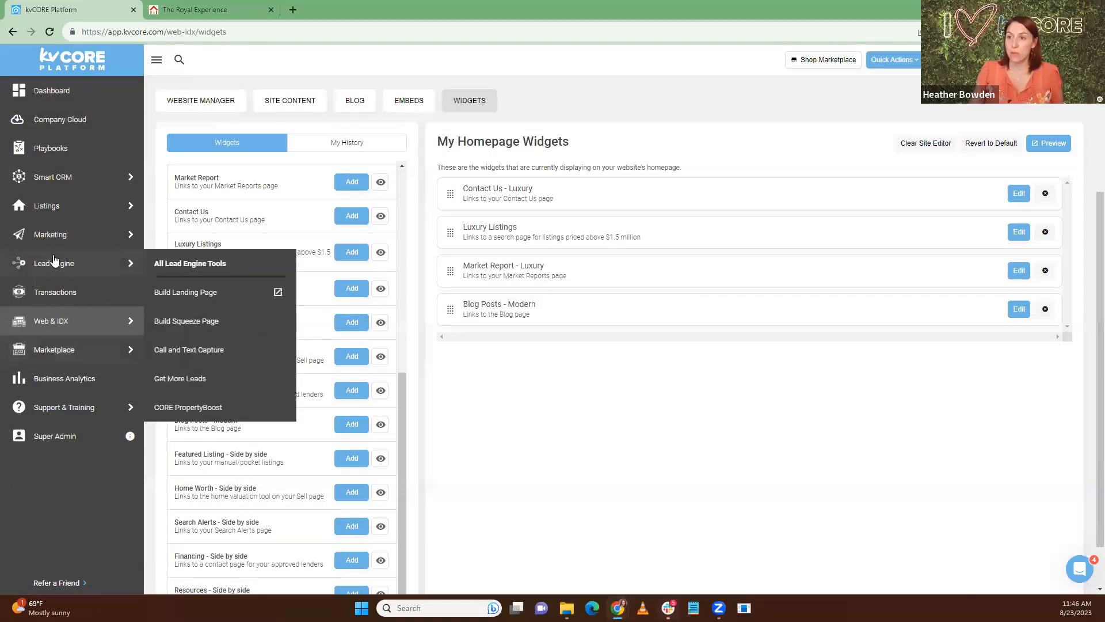
mouse_move(42, 239)
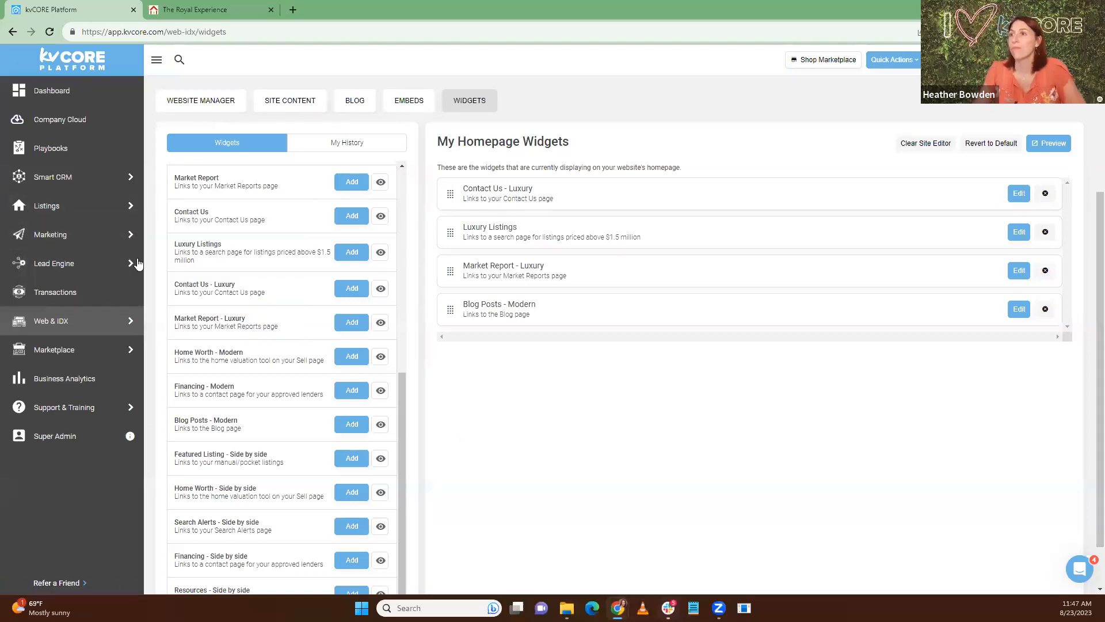
Open the Lead Engine's squeeze page builder.
mouse_move(68, 199)
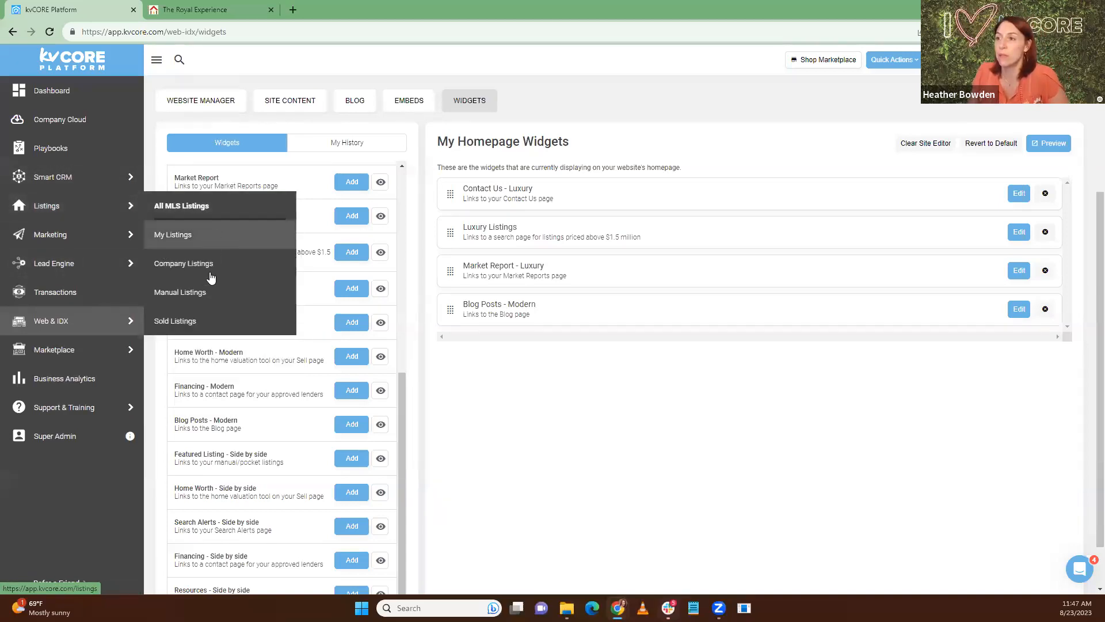
click(193, 216)
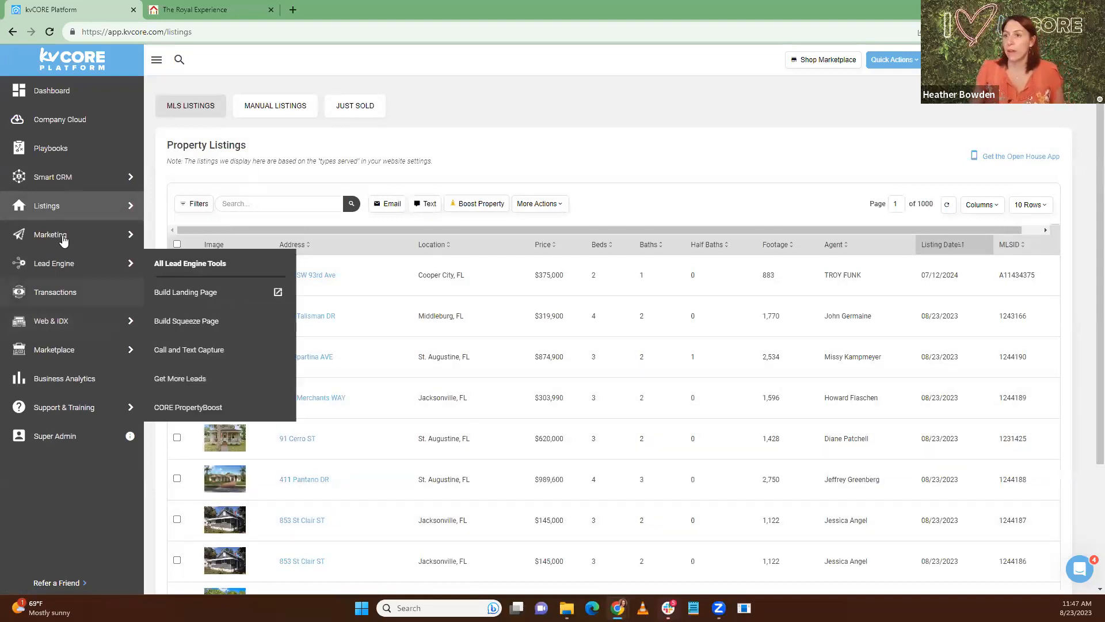
mouse_move(78, 237)
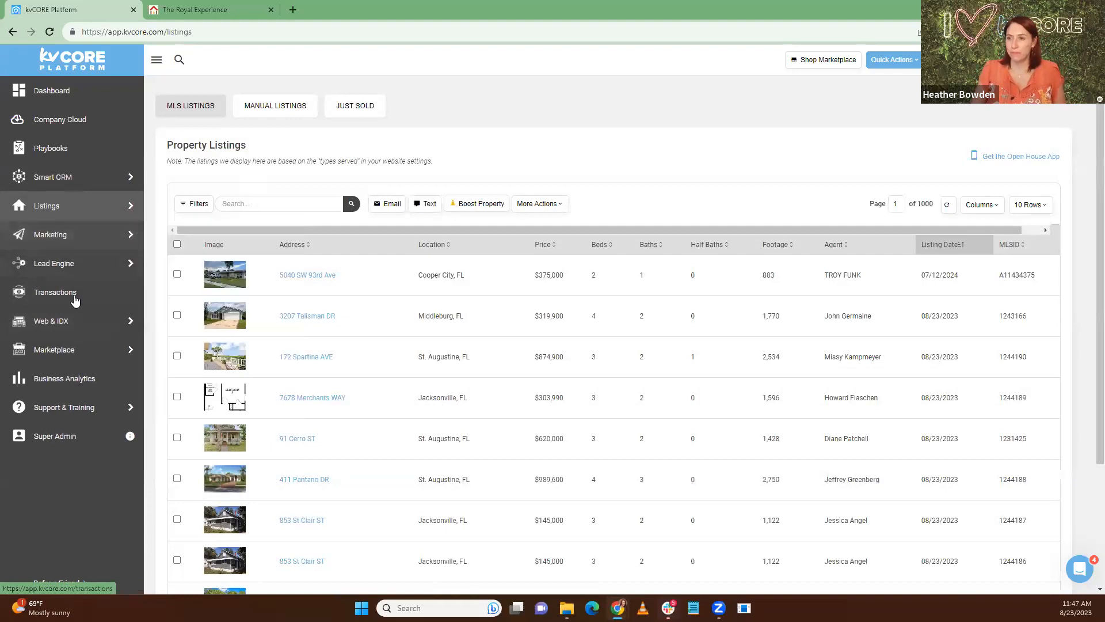
mouse_move(78, 265)
click(198, 322)
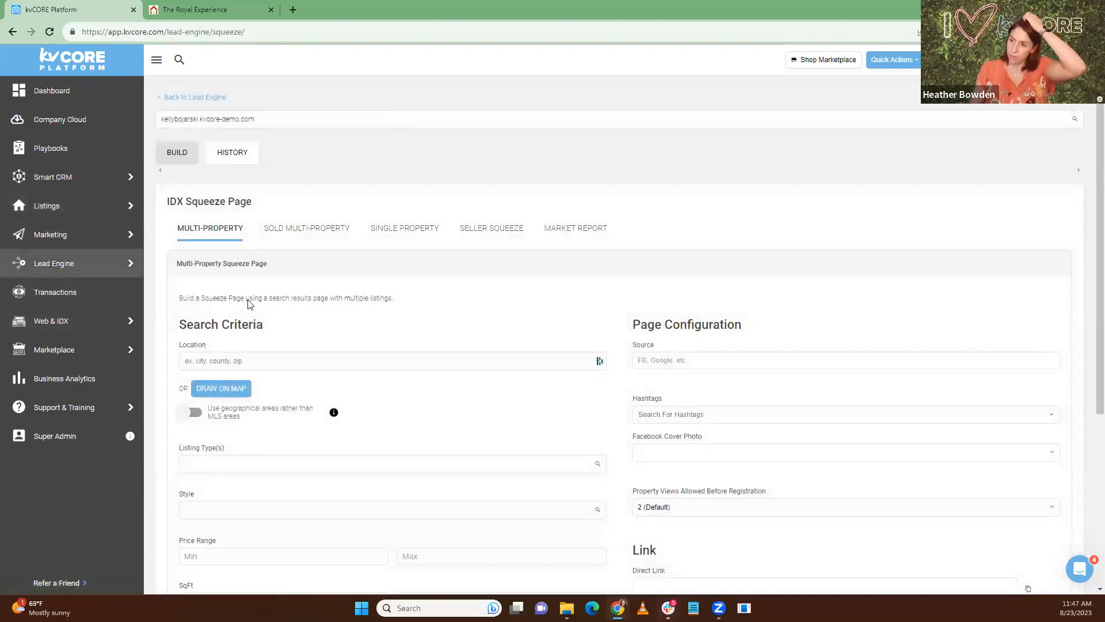
Set the multi-property squeeze page's location to the city Jacksonville, FL and its minimum price to $700,000.
click(226, 364)
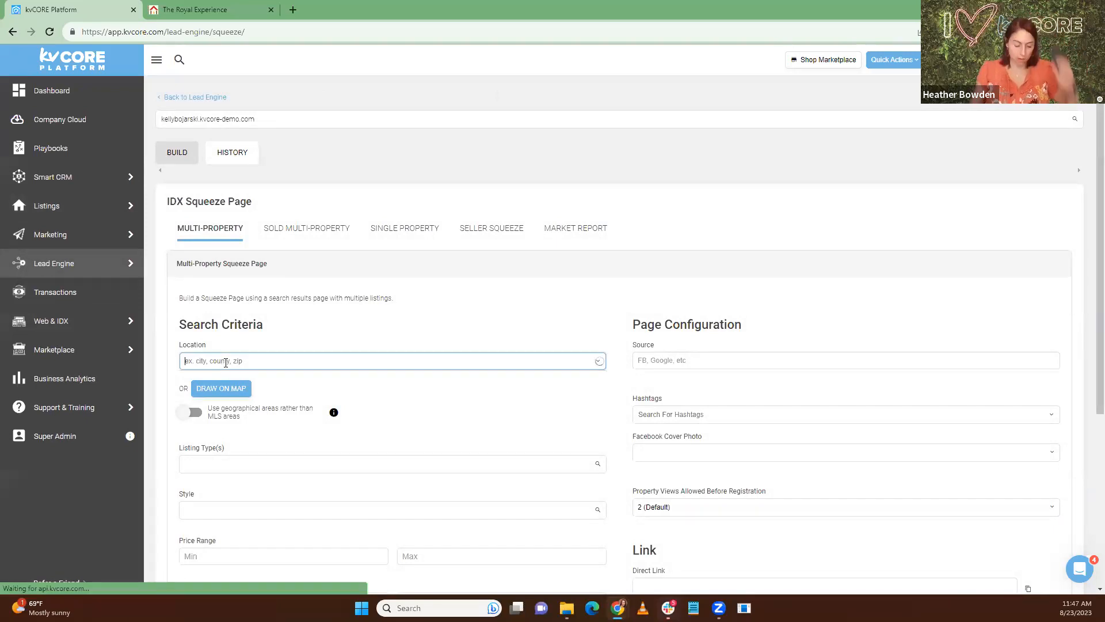
text(jacksonvill)
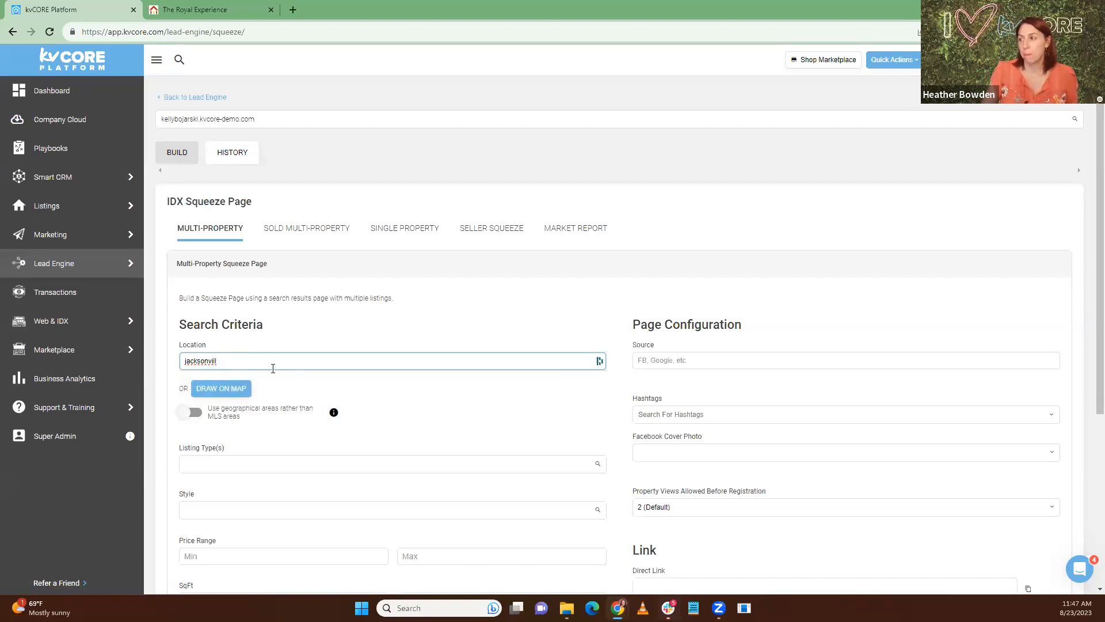
click(264, 382)
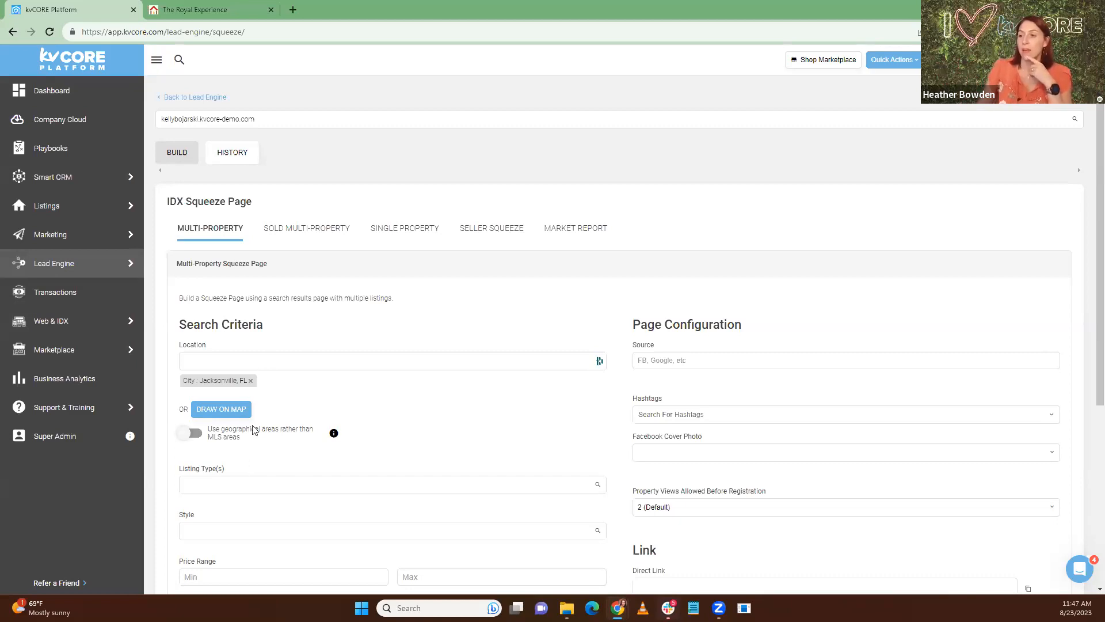
scroll(254, 429, down, 3)
click(205, 408)
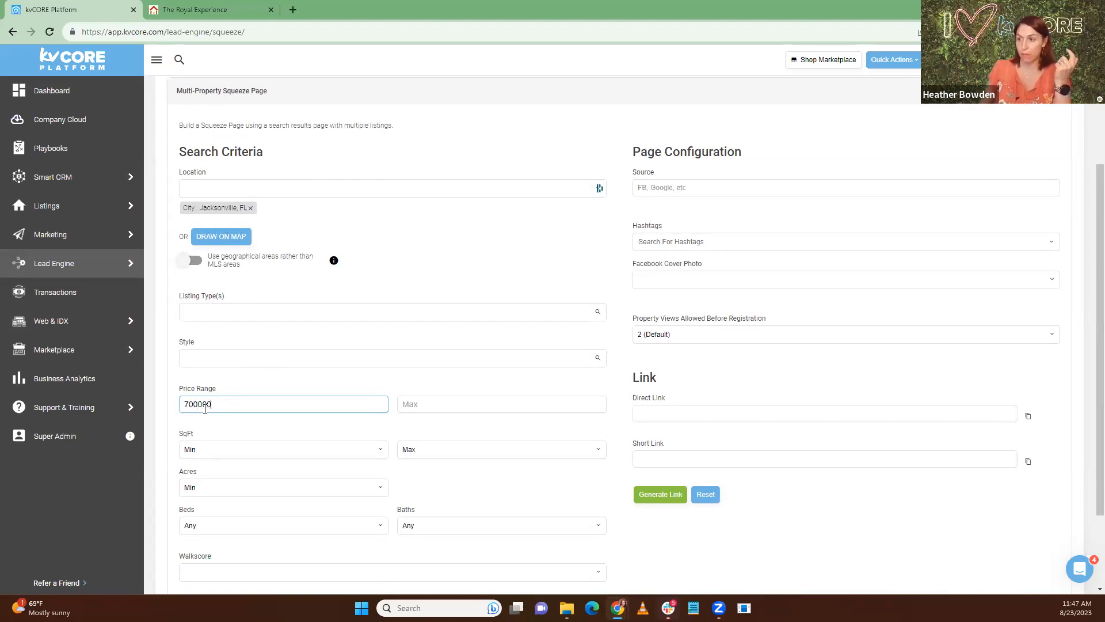
click(249, 387)
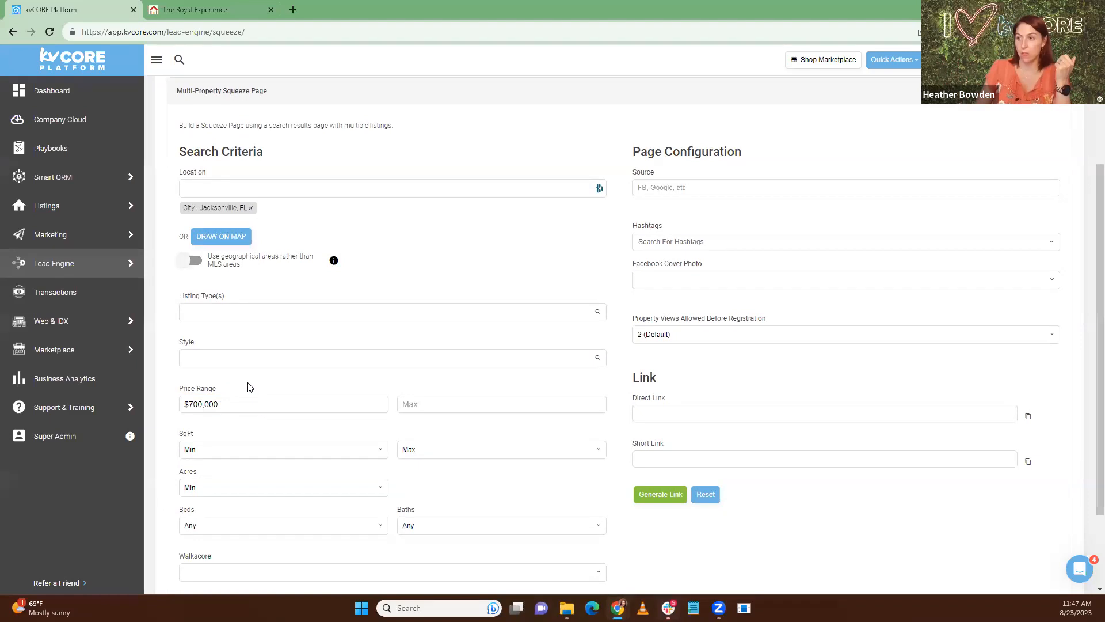
Generate the squeeze page link and copy the full direct link.
scroll(698, 227, down, 2)
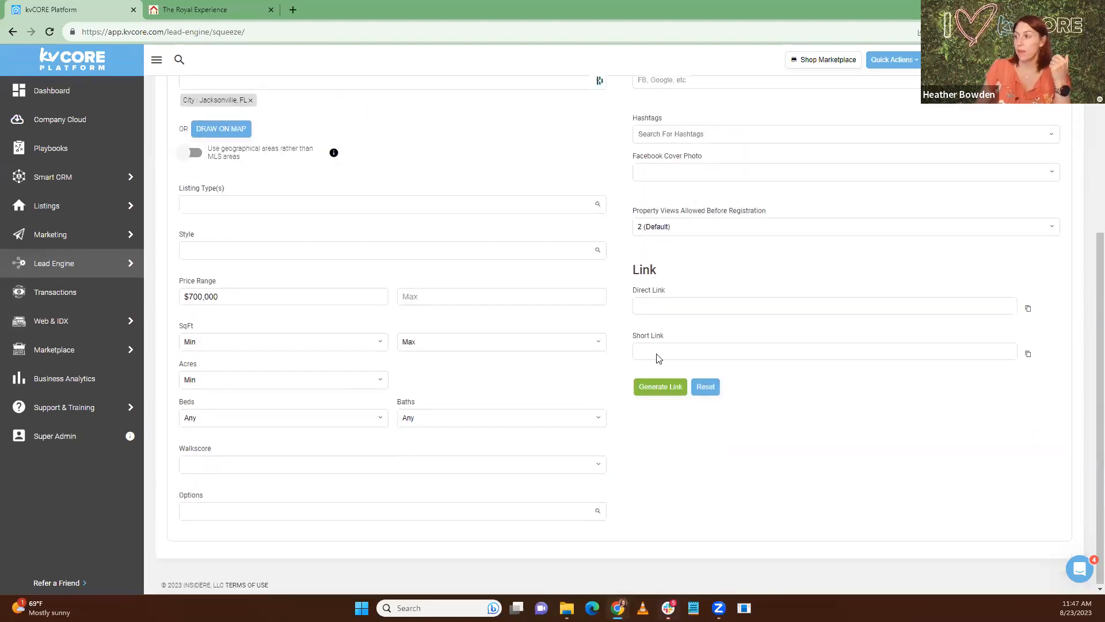
click(657, 387)
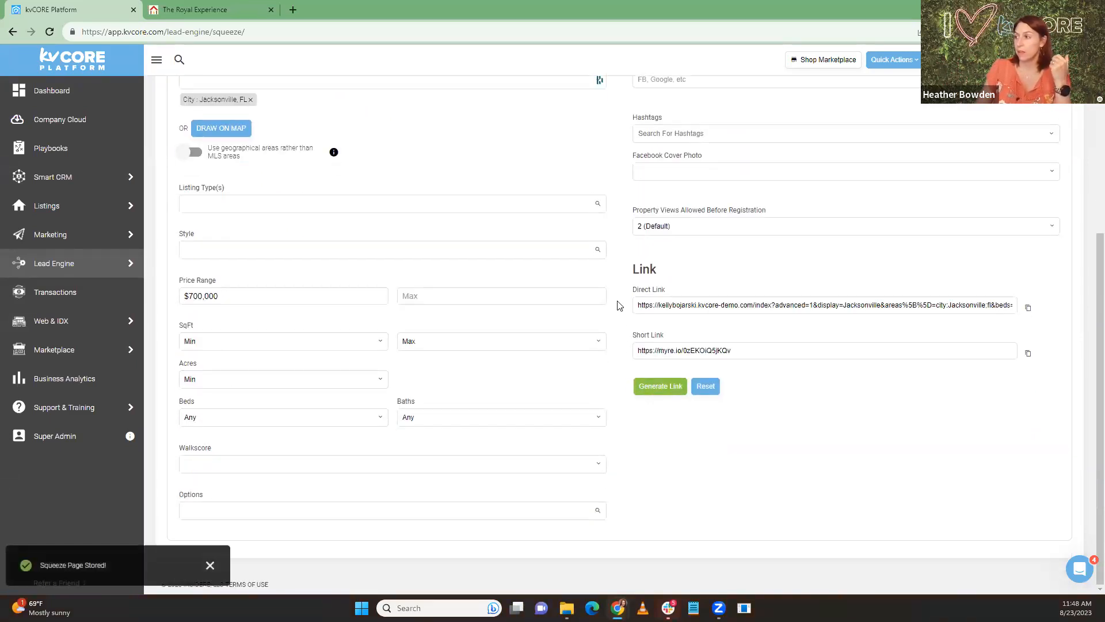
drag(636, 305, 1090, 331)
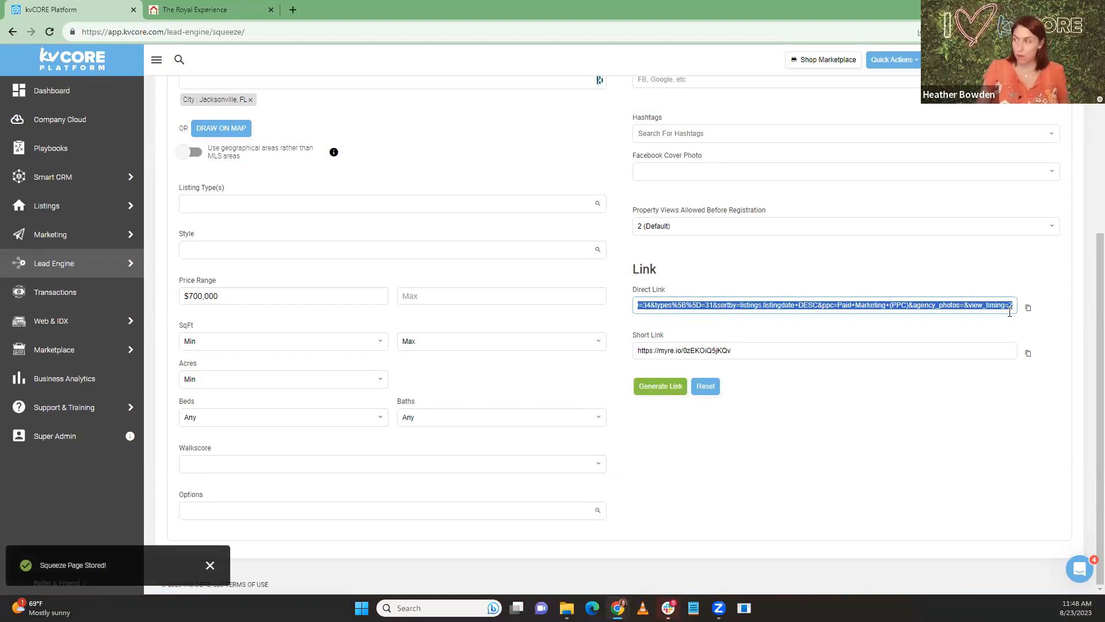
click(198, 8)
click(95, 8)
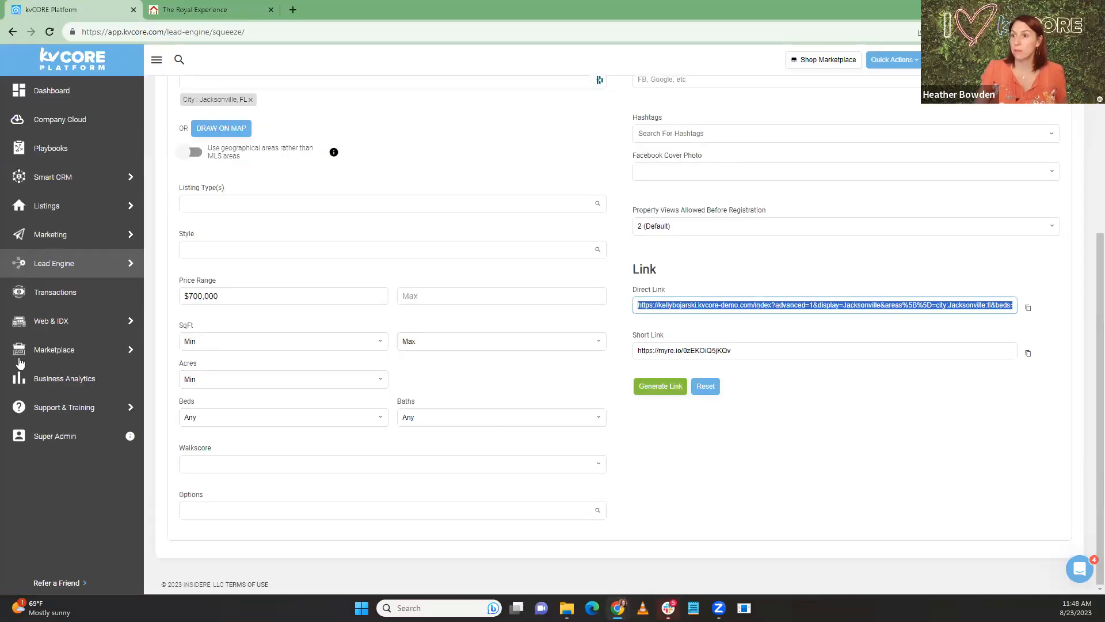
Create a blank Google Docs document in a new browser tab and paste the copied direct link into it.
click(293, 9)
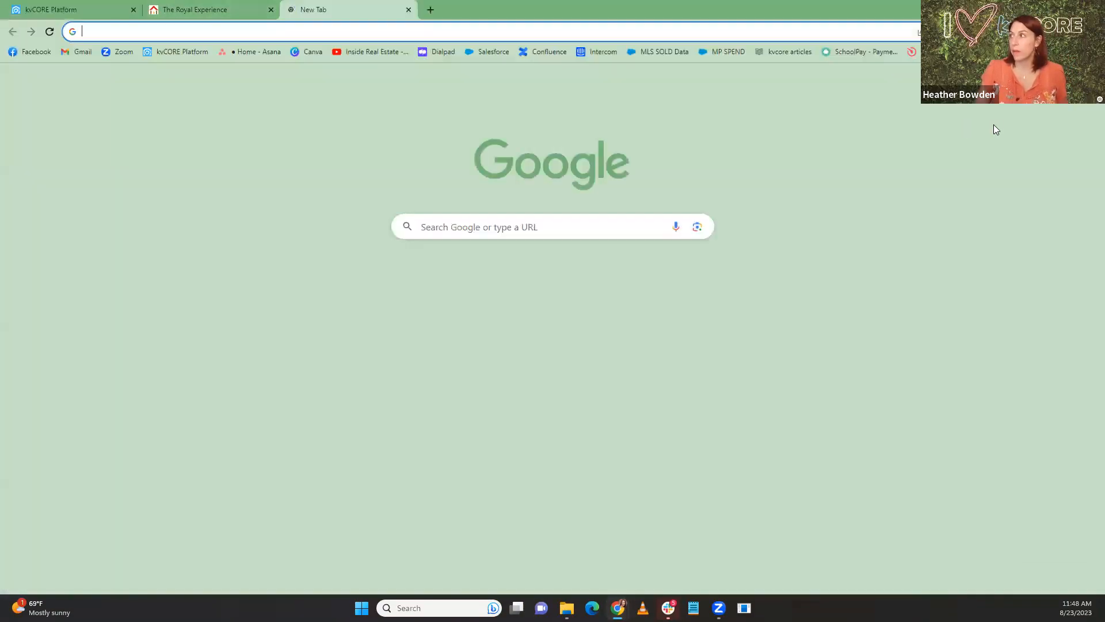
click(1056, 80)
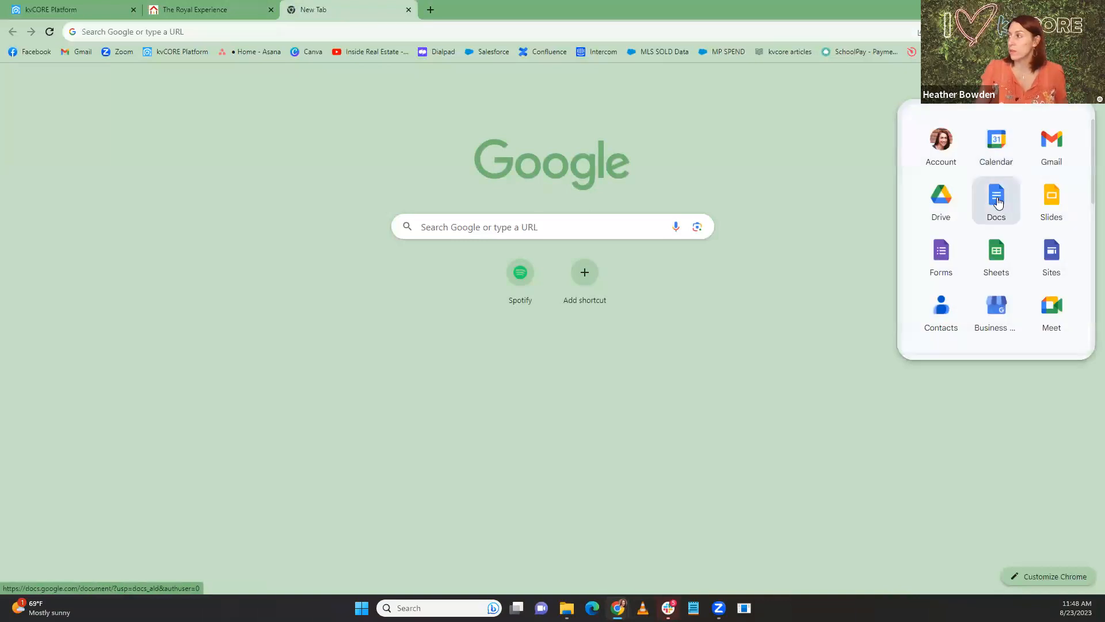
click(942, 200)
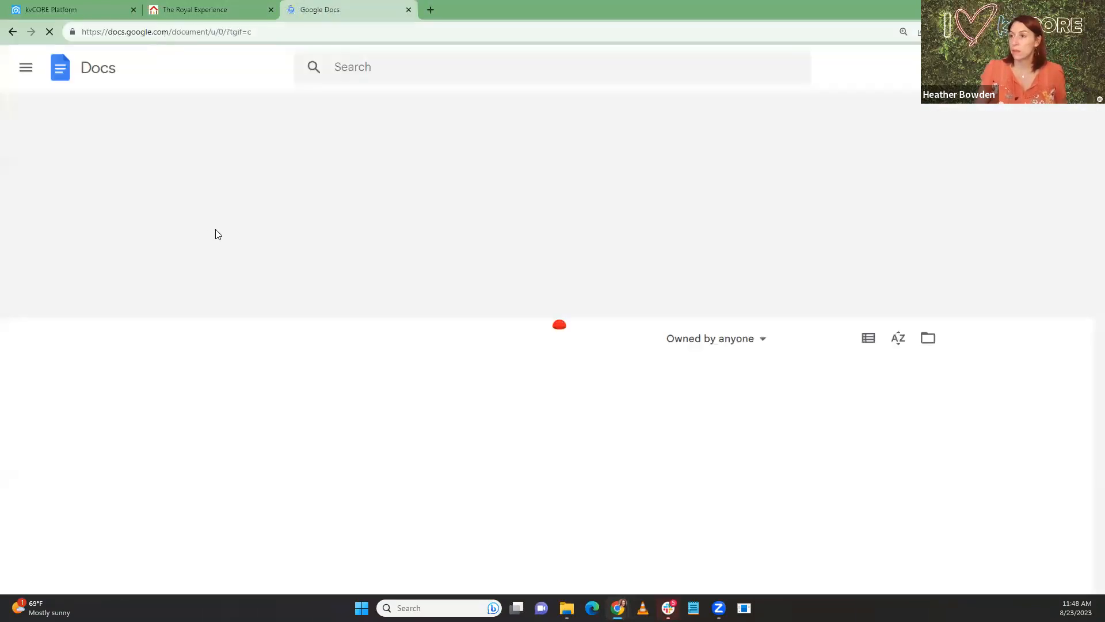
click(187, 231)
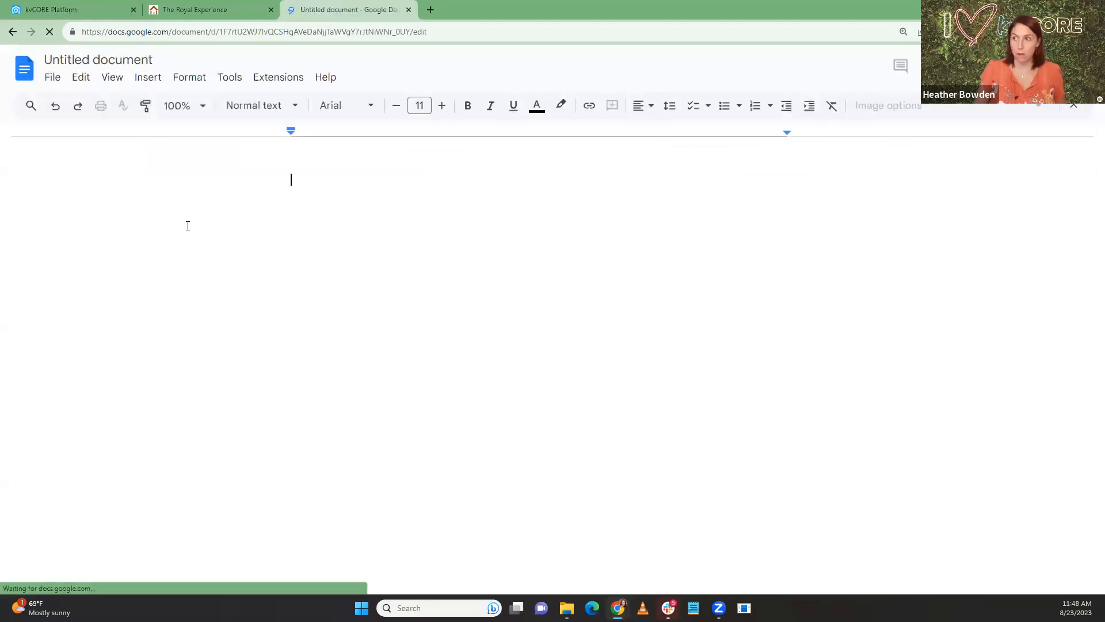
text(https://kellybojarski.kvcore-demo.com/index?advanced=1&display=Jacksonville&areas%5B%5D=city:Jacksonville:fl&beds=0&baths=0&min=700000&max=100000000&minacres=0&maxacres=3000&minfootage=0&maxfootage=30000&walkscore=&yearbuilt=0&types%5B%5D=16&types%5B%5D=59&types%5B%5D=33&types%5B%5D=9&types%5B%5D=43&types%5B%5D=17&types%5B%5D=57&types%5B%5D=4&types%5B%5D=2&types%5B%5D=56&types%5B%5D=12&types%5B%5D=38&types%5B%5D=15&types%5B%5D=39&types%5B%5D=5&types%5B%5D=40&types%5B%5D=20&types%5B%5D=8&types%5B%5D=3&types%5B%5D=55&types%5B%5D=6&types%5B%5D=32&types%5B%5D=1&types%5B%5D=34&types%5B%5D=31&sortby=listings.listingdate+DESC&ppc=Paid+Marketing+(PPC)&agency_photos=&view_timing=2)
Return to kvCORE and open the website's homepage widgets page.
click(69, 9)
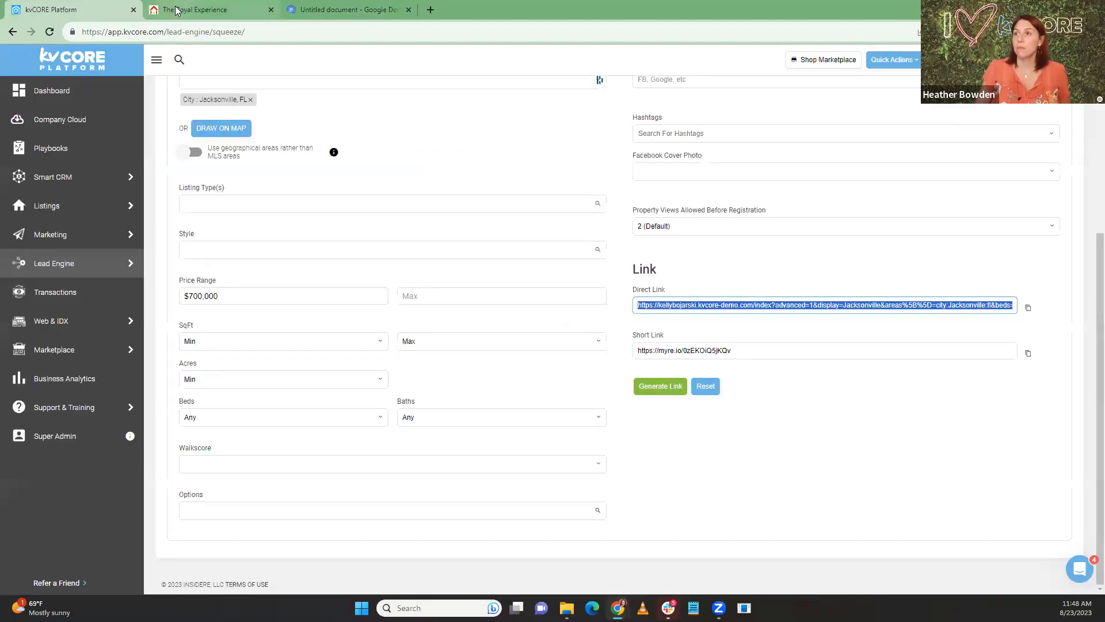
mouse_move(128, 263)
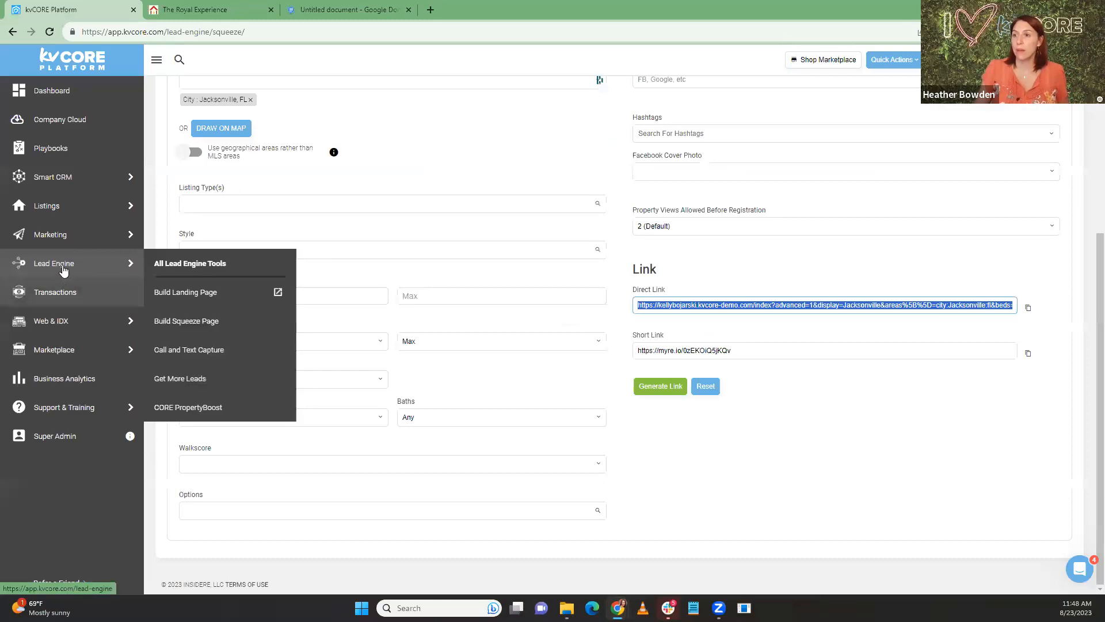
mouse_move(115, 320)
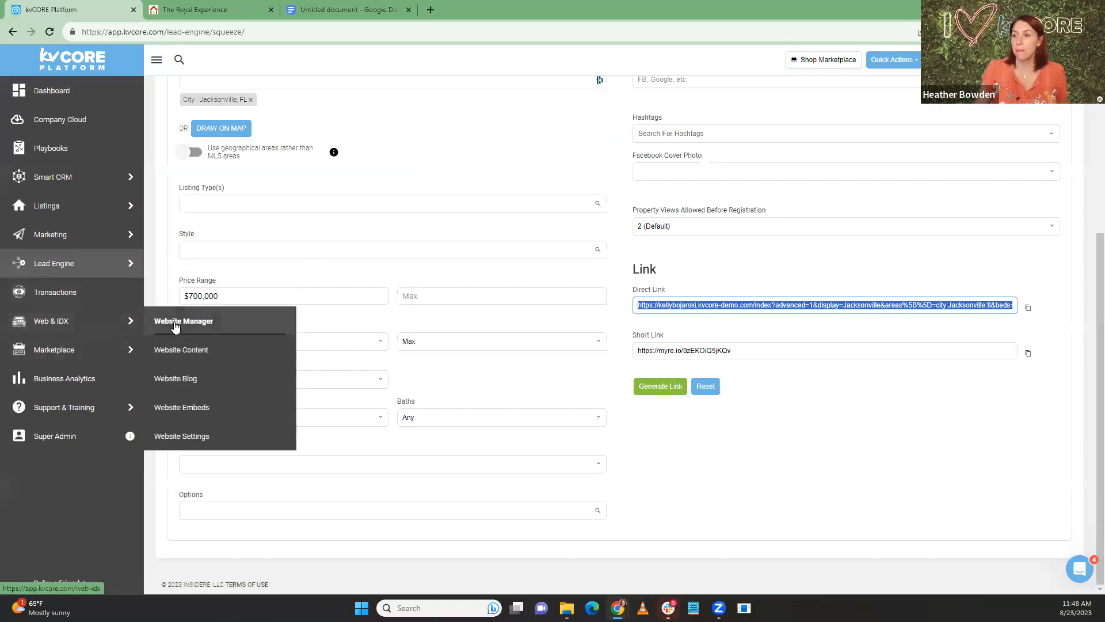
click(168, 318)
scroll(714, 345, down, 2)
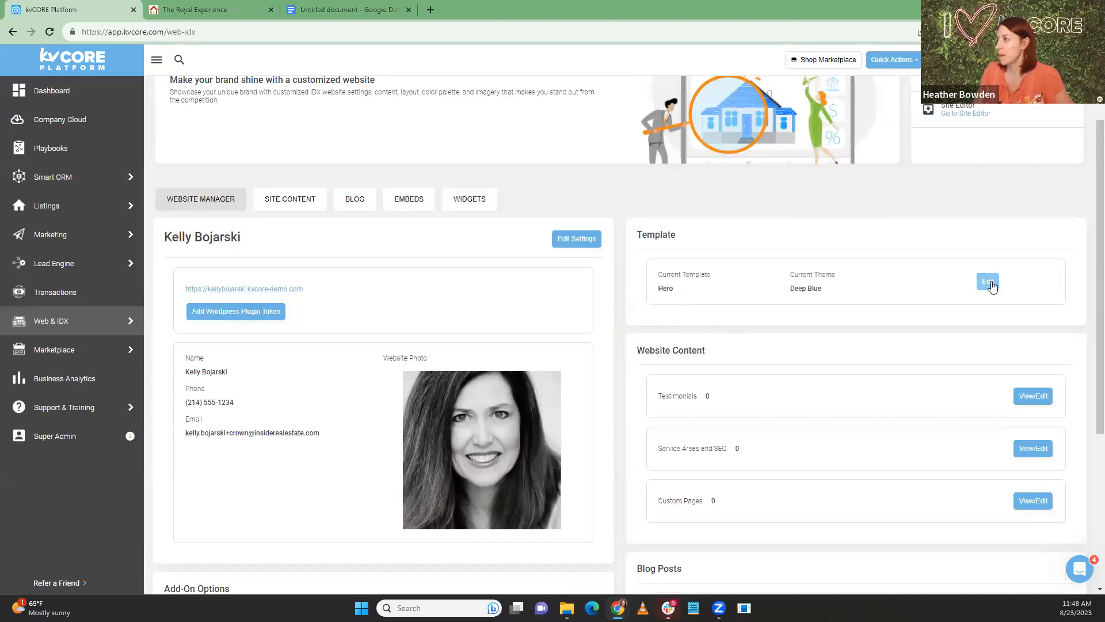
click(477, 208)
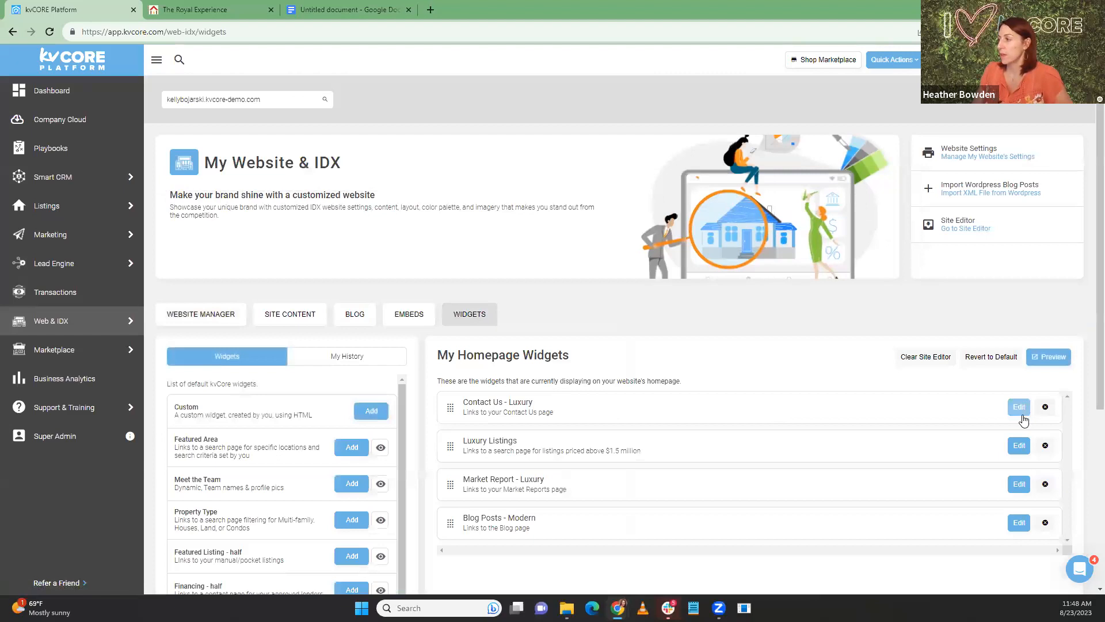
In the Luxury Listings widget's HTML, replace the Learn More button's link address with the copied Jacksonville direct link.
click(1019, 446)
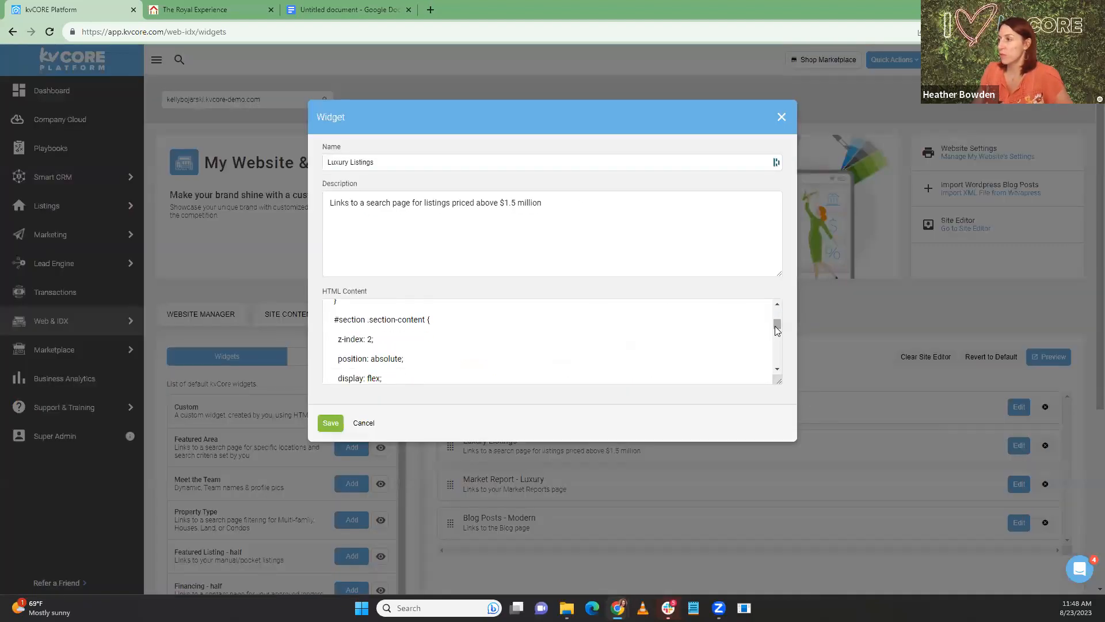
click(639, 356)
scroll(639, 356, down, 5)
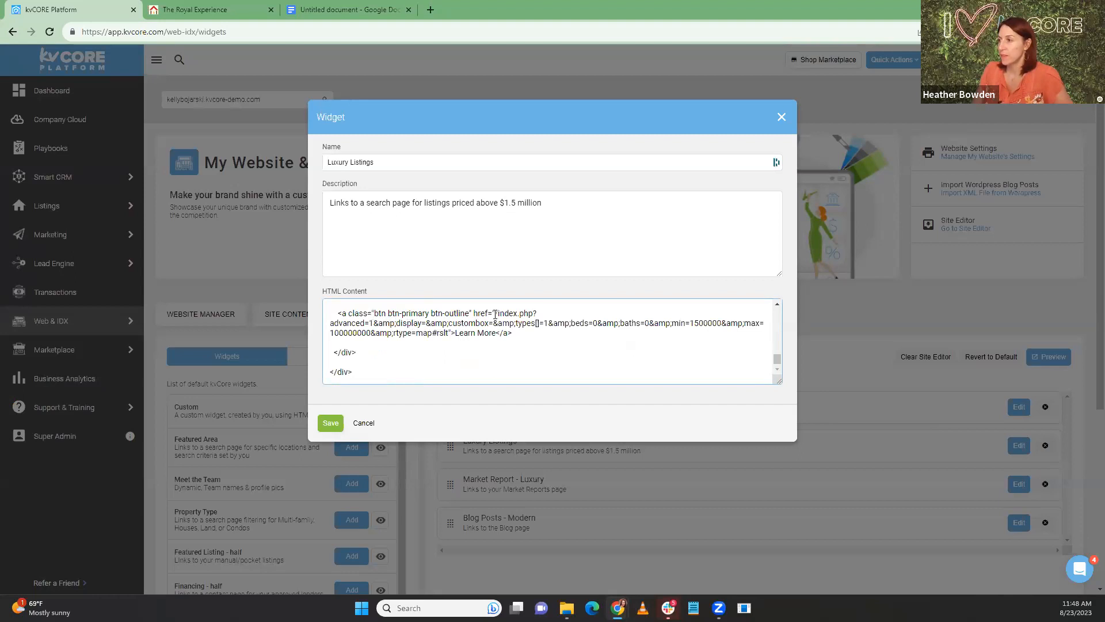
drag(498, 313, 444, 333)
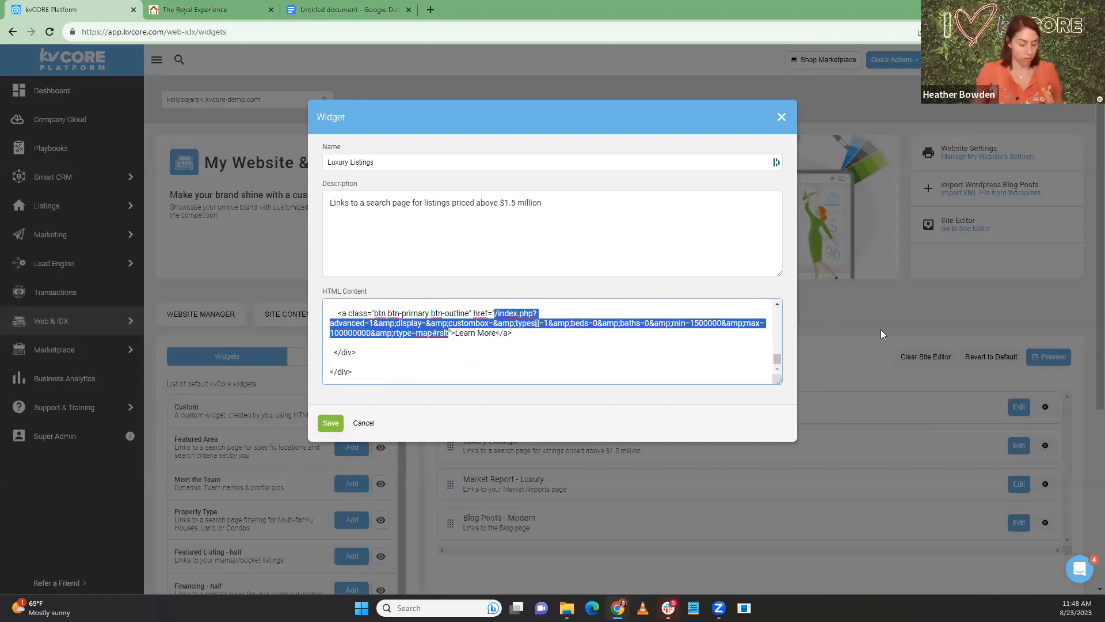
text(https://kellybojarski.kvcore-demo.com/index?advanced=1&display=Jacksonville&areas%5B%5D=city:Jacksonville:fl&beds=0&baths=0&min=700000&max=100000000&minacres=0&maxacres=3000&minfootage=0&maxfootage=30000&walkscore=&yearbuilt=0&types%5B%5D=16&types%5B%5D=59&types%5B%5D=33&types%5B%5D=9&types%5B%5D=43&types%5B%5D=17&types%5B%5D=57&types%5B%5D=4&types%5B%5D=2&types%5B%5D=56&types%5B%5D=12&types%5B%5D=38&types%5B%5D=15&types%5B%5D=39&types%5B%5D=5&types%5B%5D=40&types%5B%5D=20&types%5B%5D=8&types%5B%5D=3&types%5B%5D=55&types%5B%5D=6&types%5B%5D=32&types%5B%5D=1&types%5B%5D=34&types%5B%5D=31&sortby=listings.listingdate+DESC&ppc=Paid+Marketing+(PPC)&agency_photos=&view_timing=2)
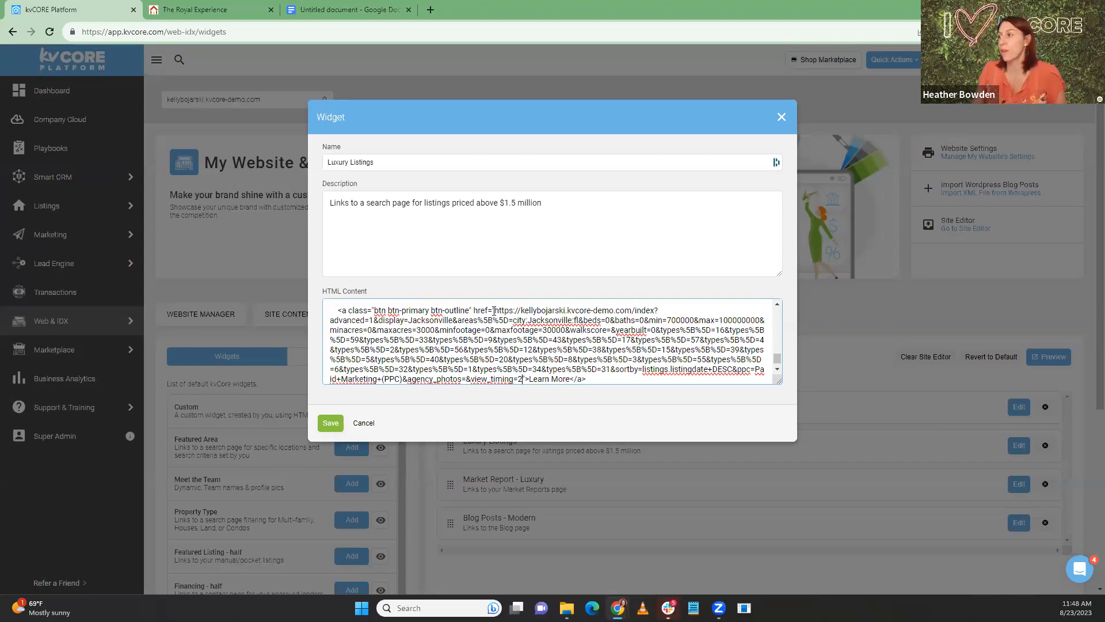
drag(514, 310, 634, 318)
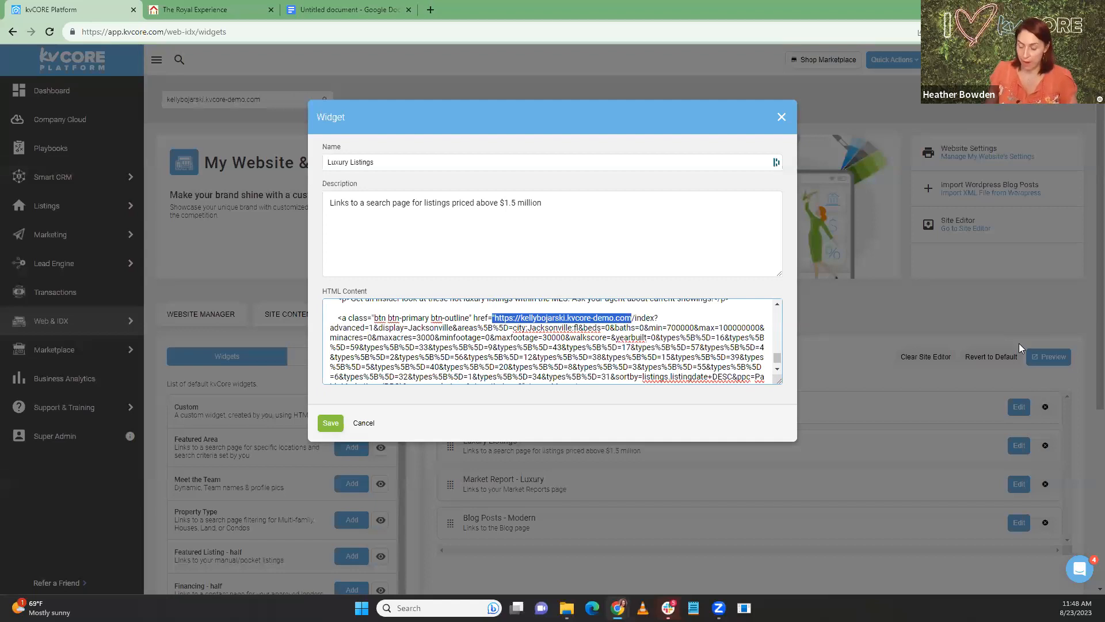
key(BackSpace)
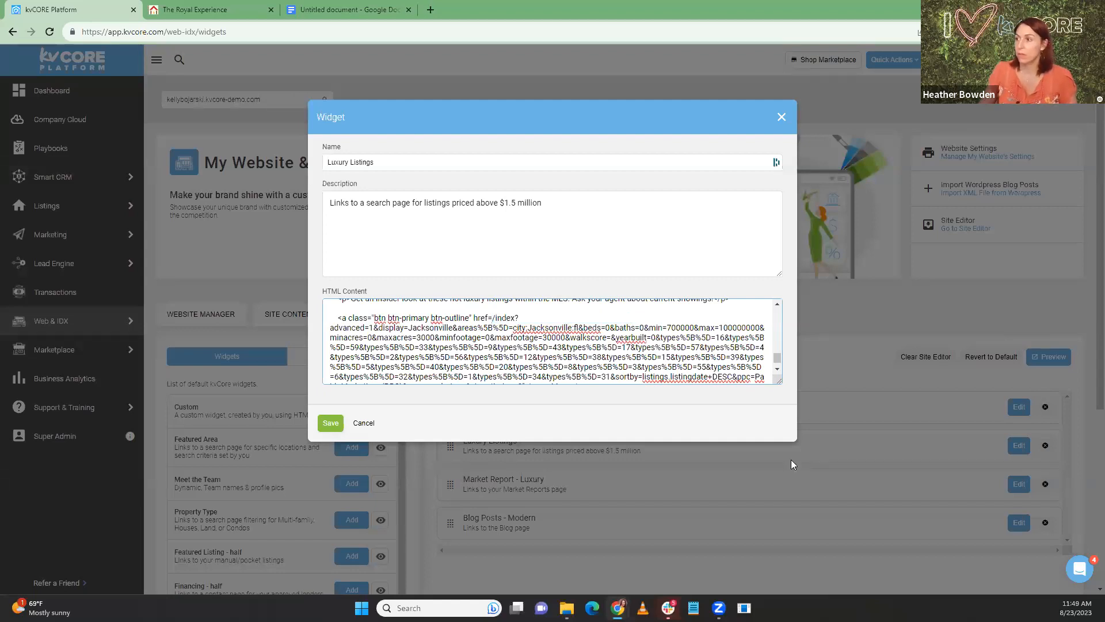
click(331, 423)
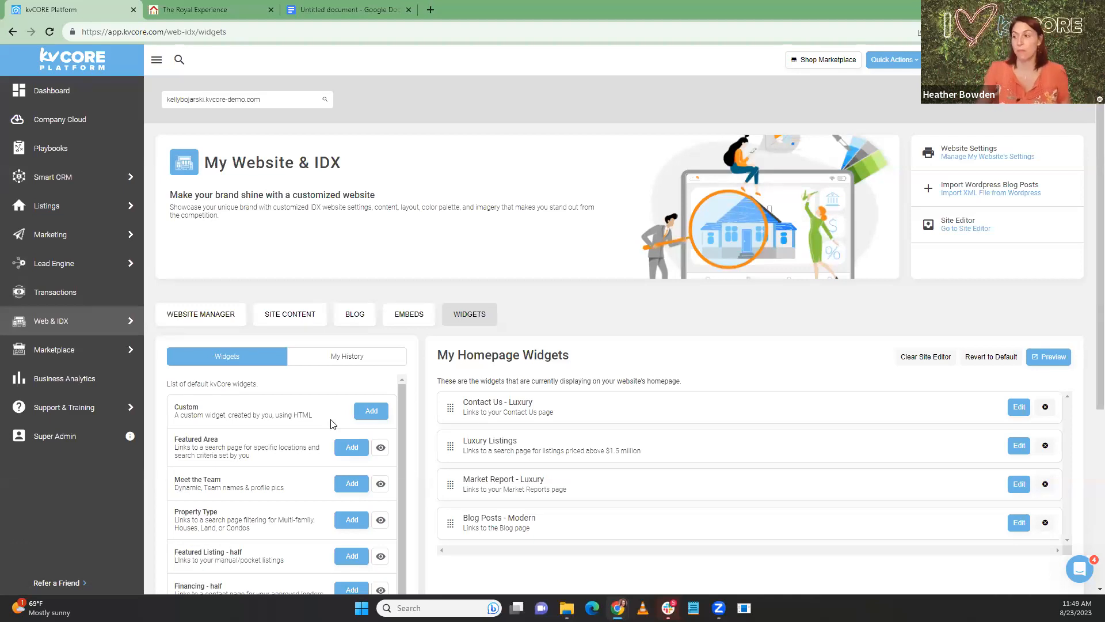
Find Blog Posts - Modern in the widget library and view its preview, then close the preview.
scroll(549, 451, down, 1)
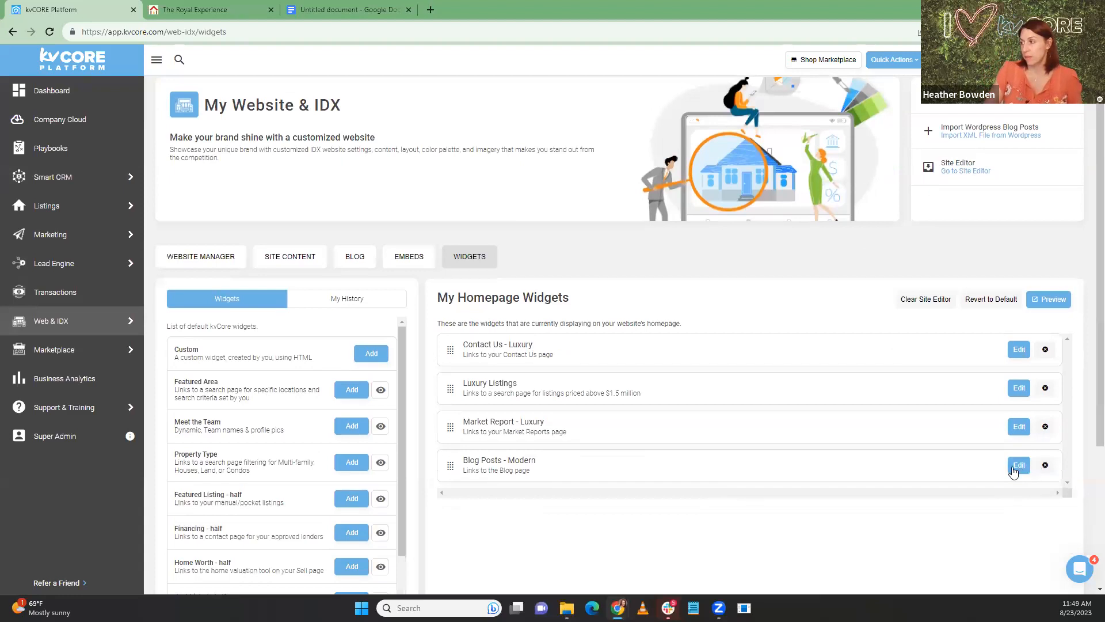
scroll(306, 490, down, 10)
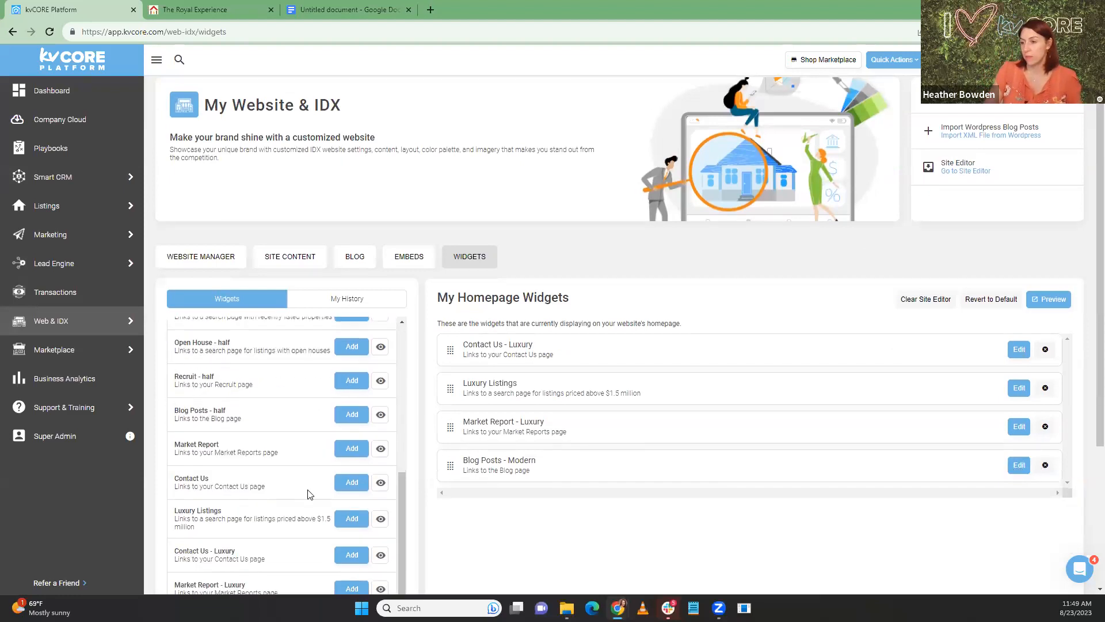
scroll(311, 506, down, 3)
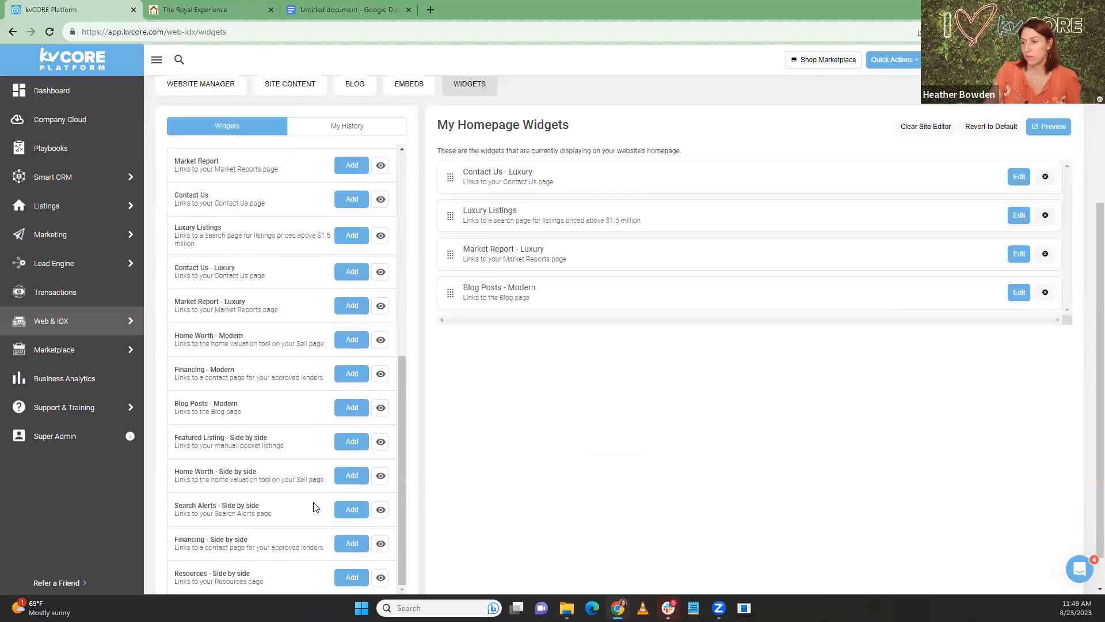
click(380, 408)
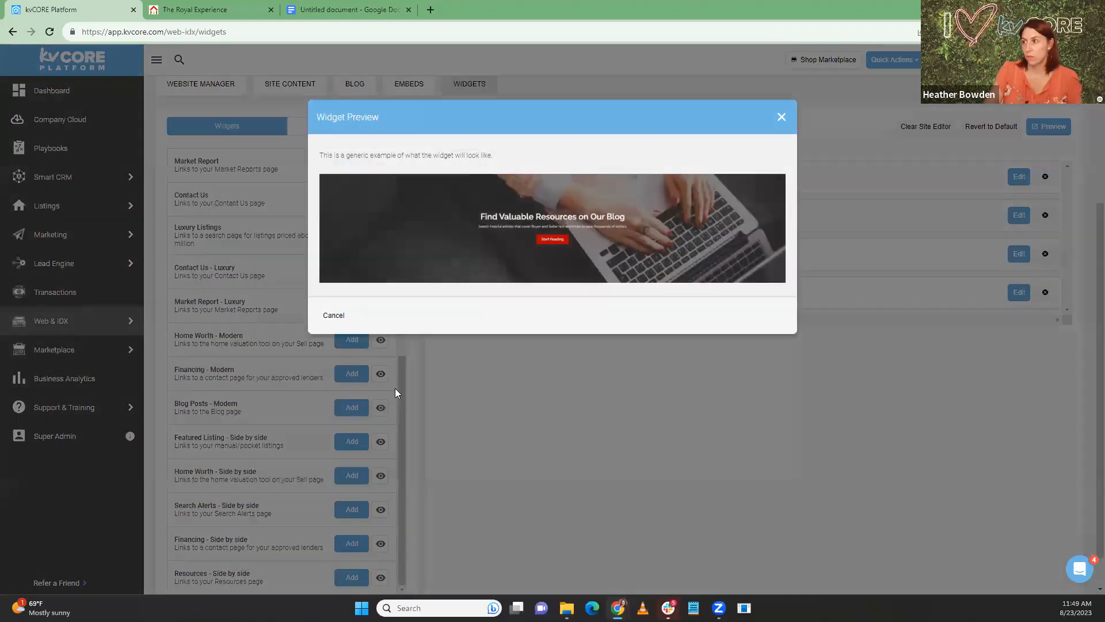
click(781, 116)
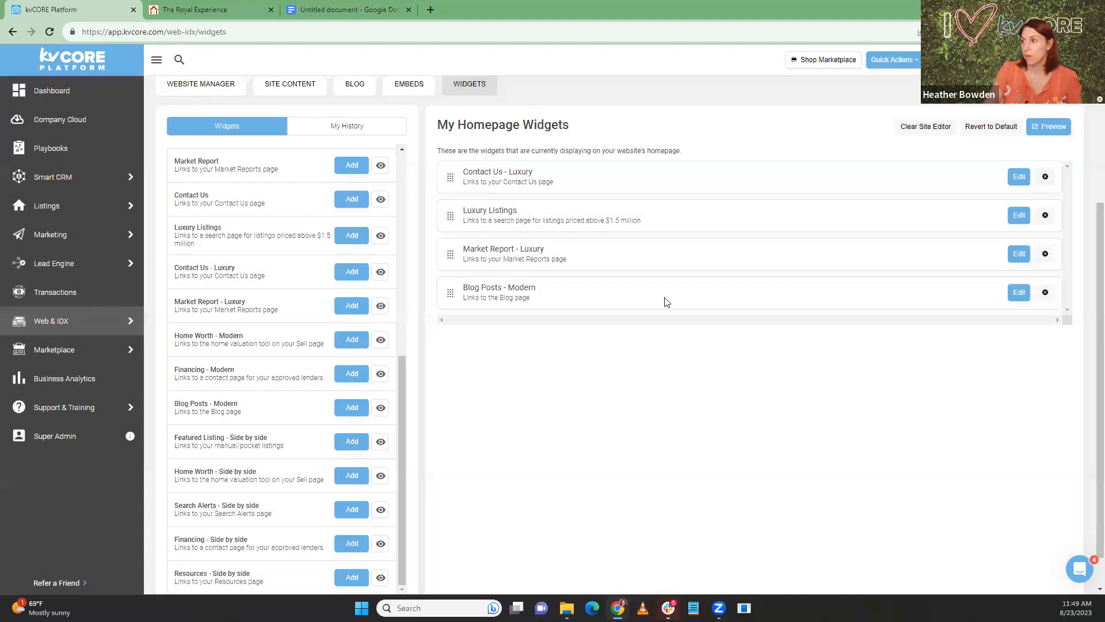
Open the Blog Posts - Modern homepage widget, examine the image source and button link in its HTML, and close without saving.
click(1019, 292)
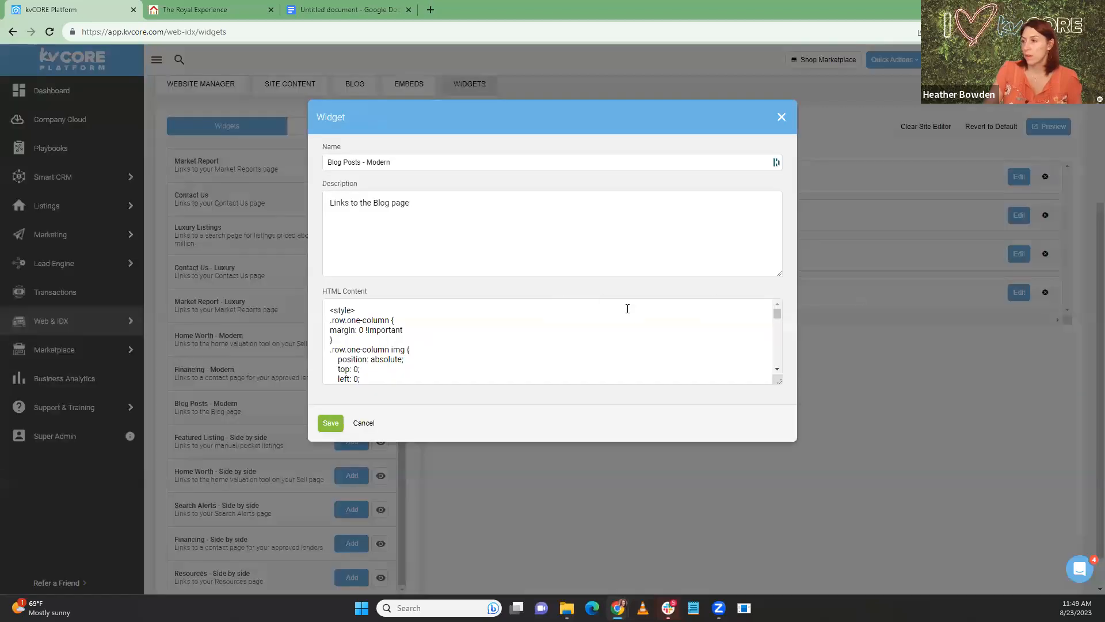
drag(776, 314, 777, 378)
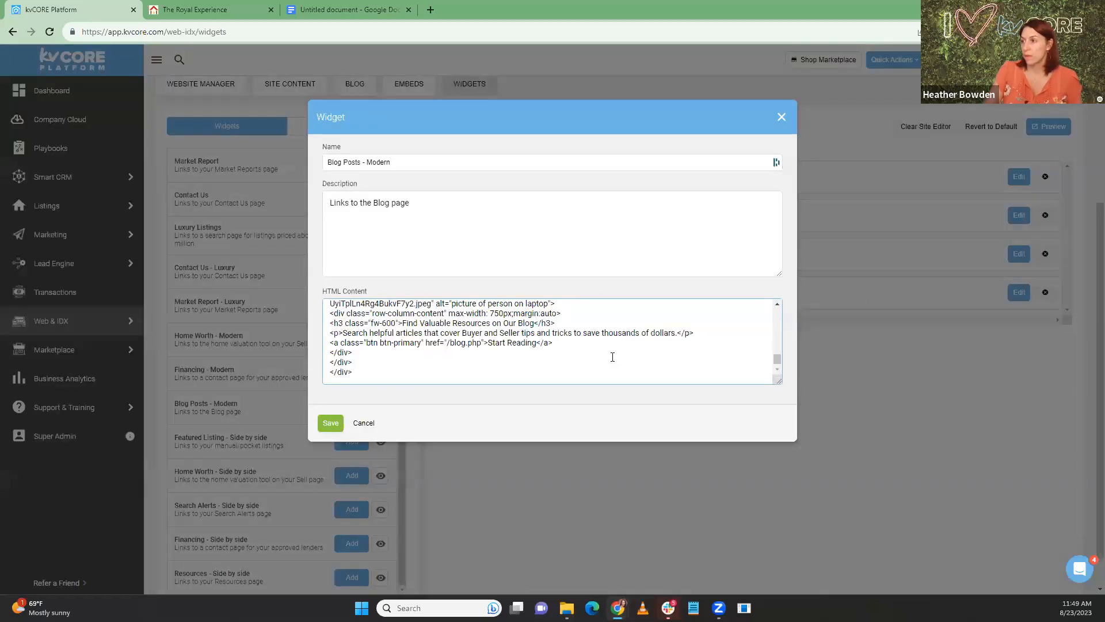
scroll(612, 357, up, 1)
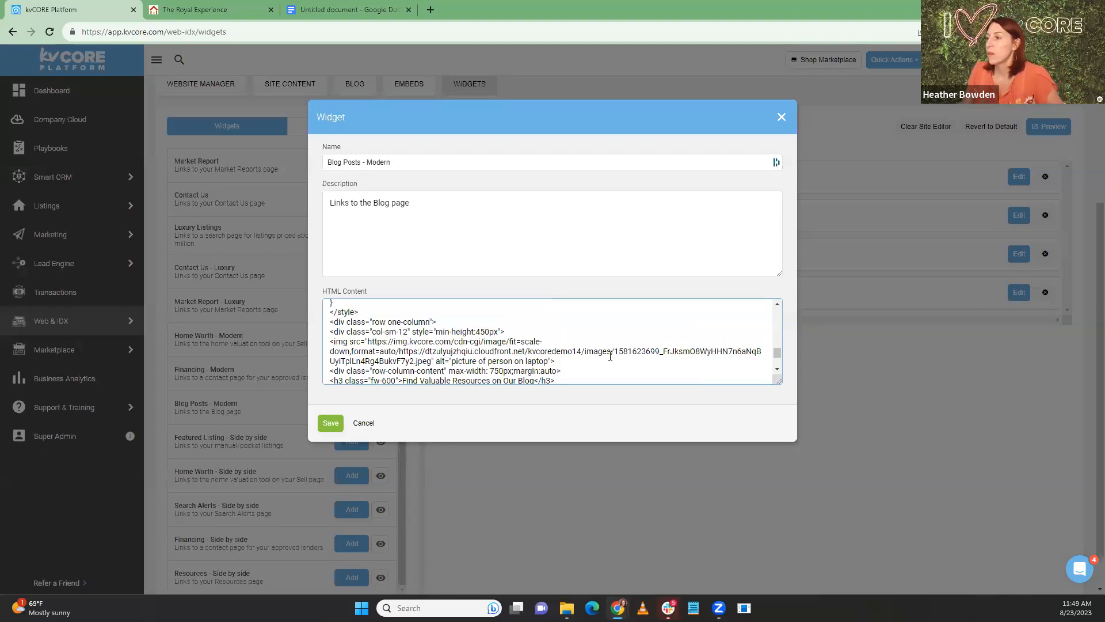
click(780, 114)
click(529, 303)
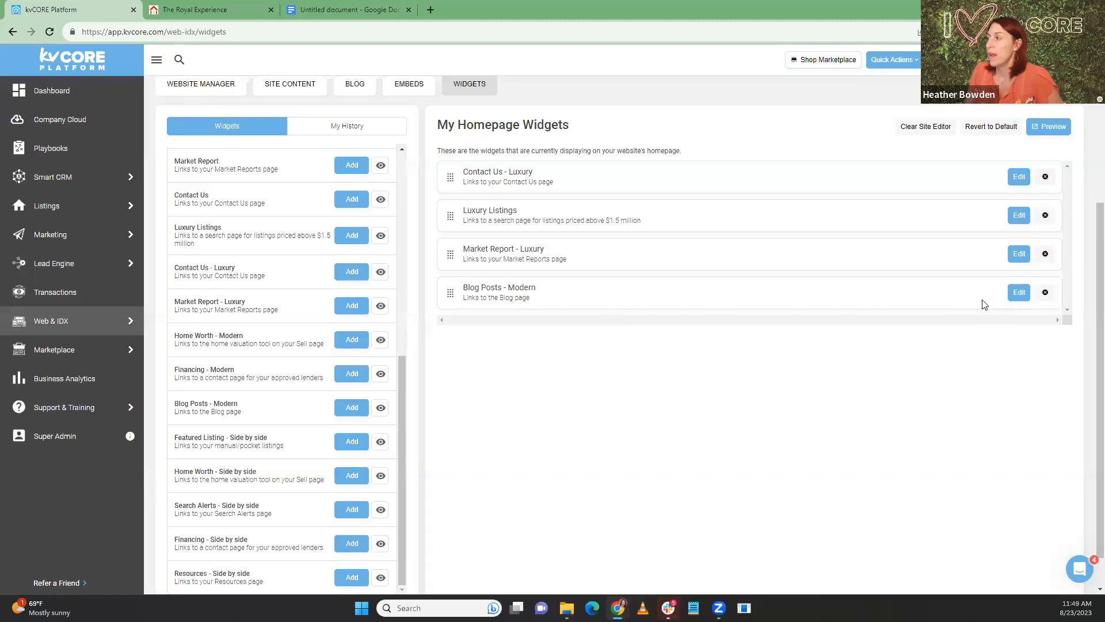
click(1018, 294)
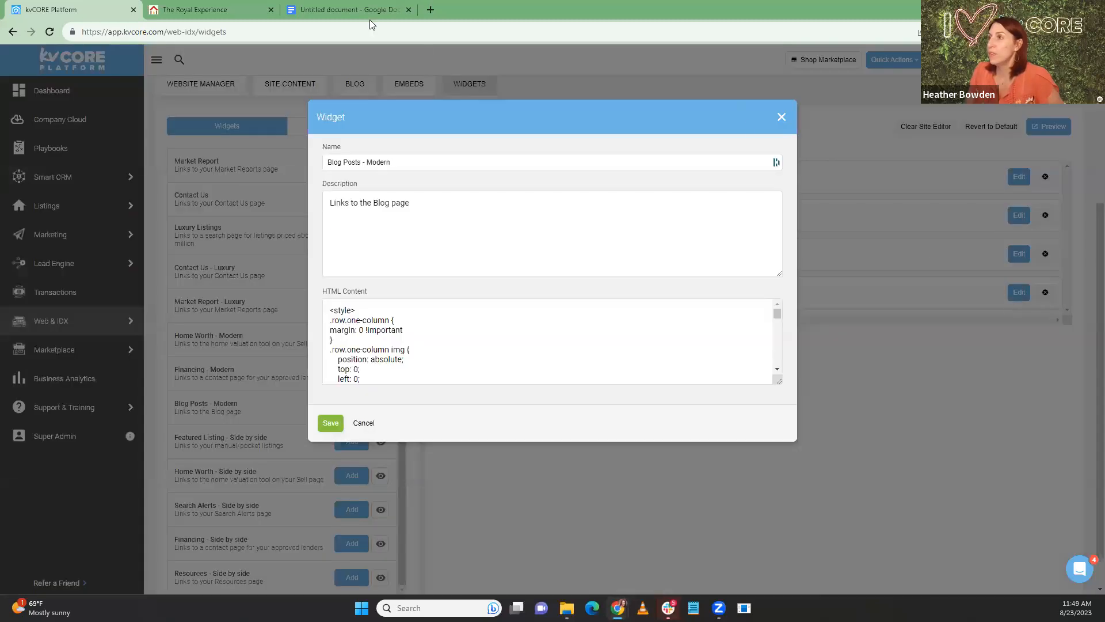
click(781, 117)
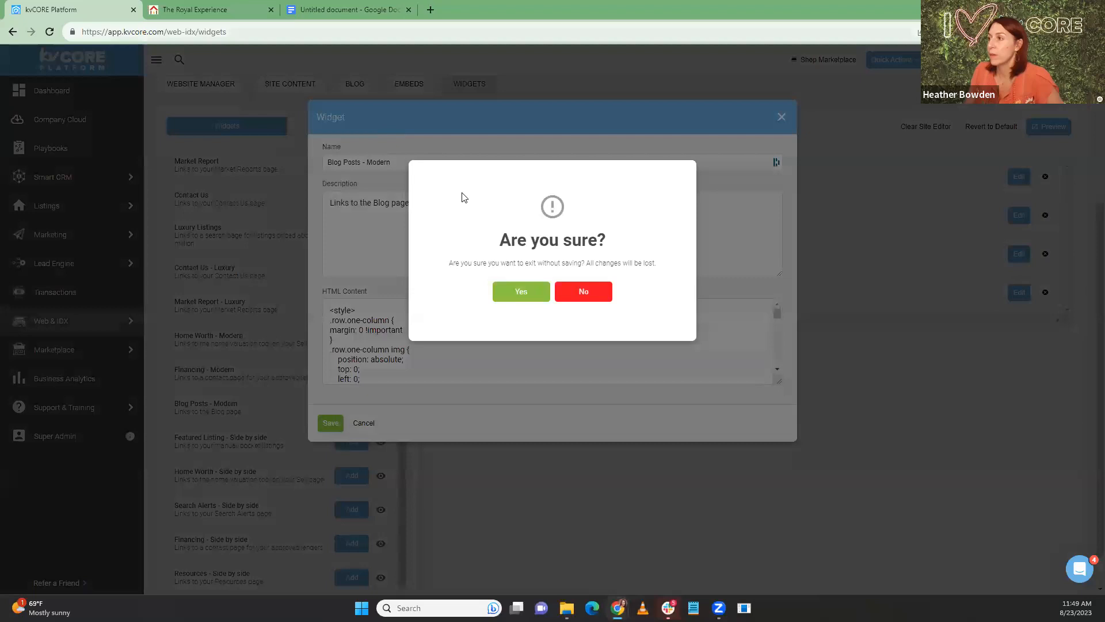
click(510, 298)
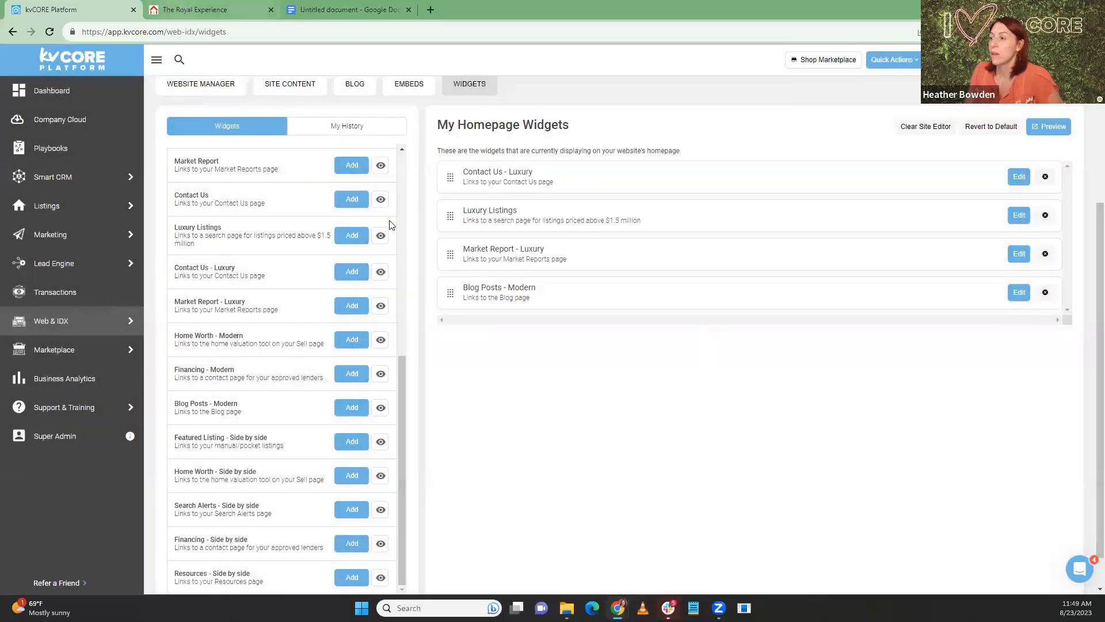
View the blog widget on the website's homepage, and open Canva in a new browser tab.
click(196, 9)
scroll(443, 378, down, 10)
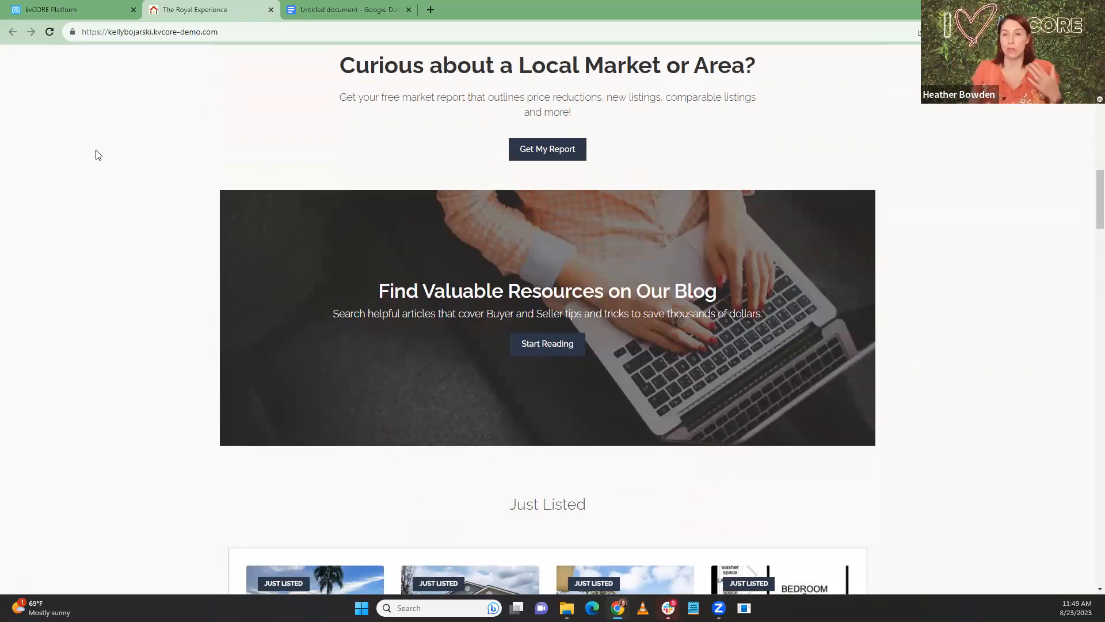
click(432, 9)
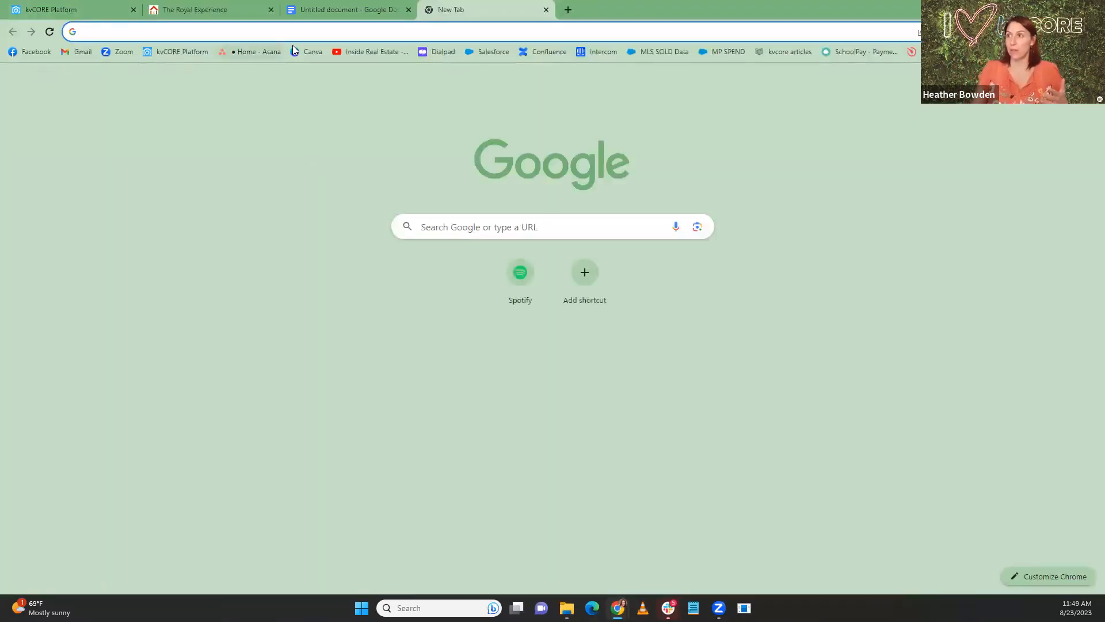
click(308, 50)
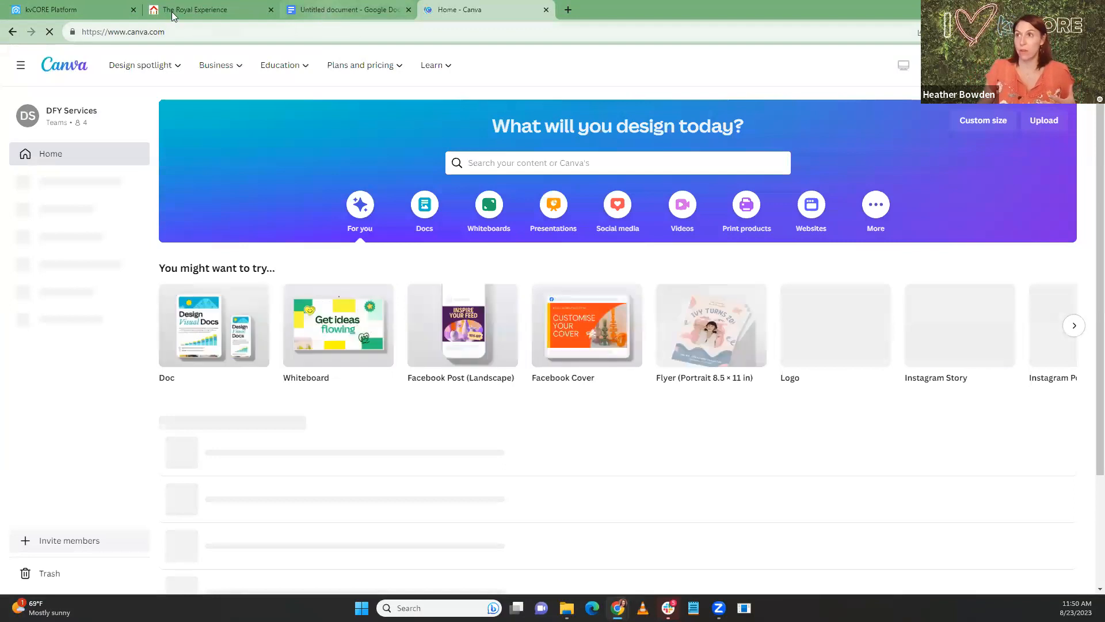
Examine how the website's blog widget displays in a narrow, phone-sized browser window, and restore the window to full size.
click(173, 14)
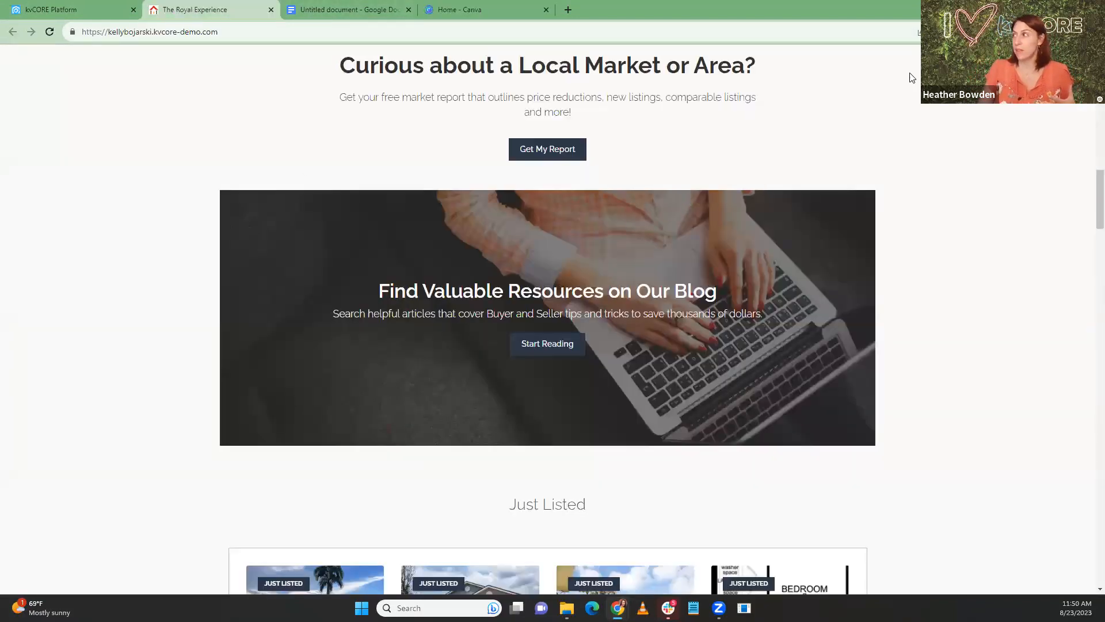
click(1065, 8)
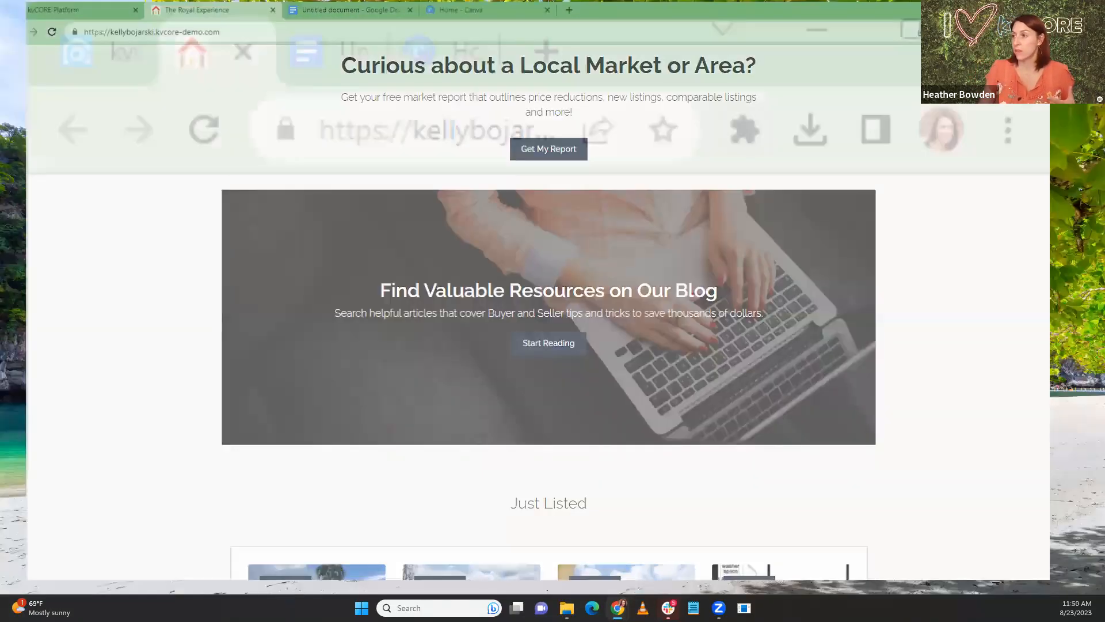
mouse_move(551, 174)
mouse_down()
mouse_move(549, 232)
mouse_move(547, 170)
mouse_up()
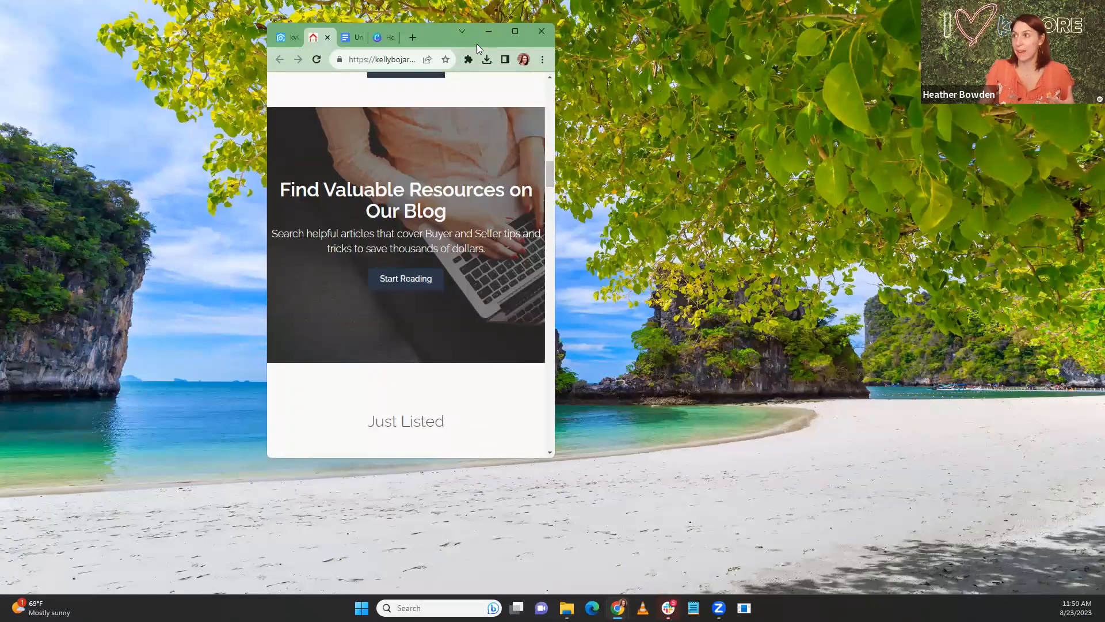
click(515, 31)
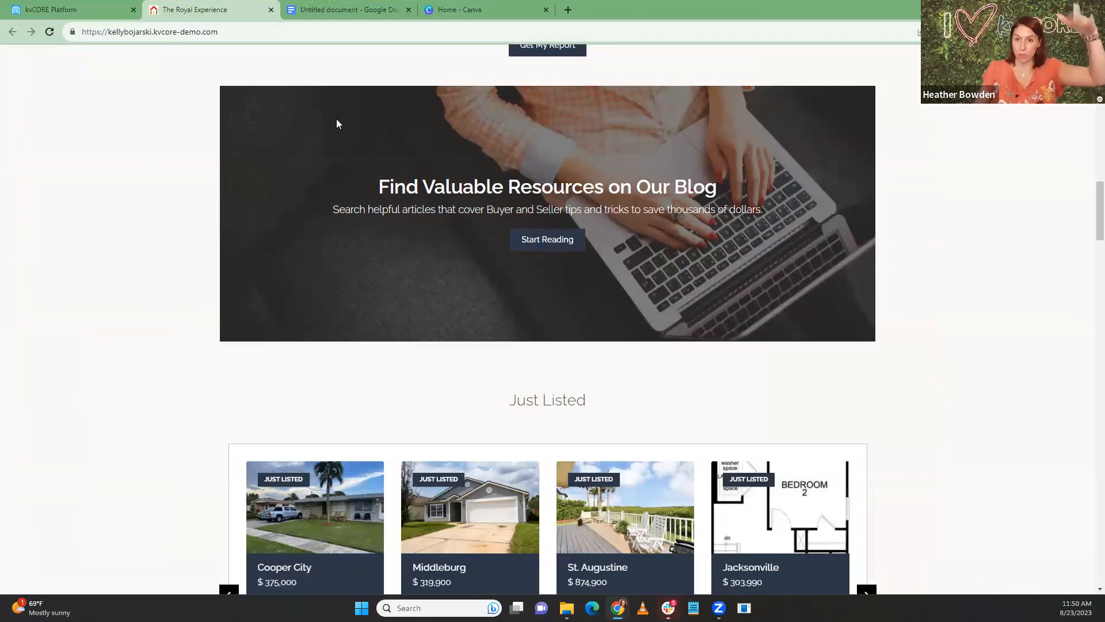
scroll(374, 157, up, 4)
scroll(323, 348, down, 3)
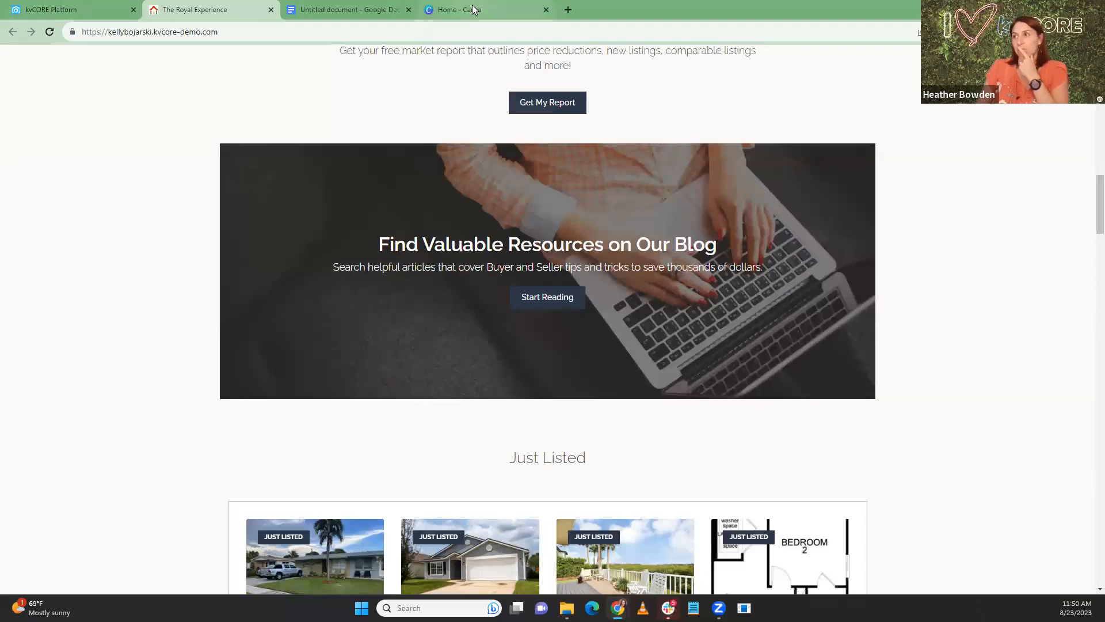
Switch to Canva and create a blank custom-size design 1000 px wide and 500 px high.
mouse_move(474, 10)
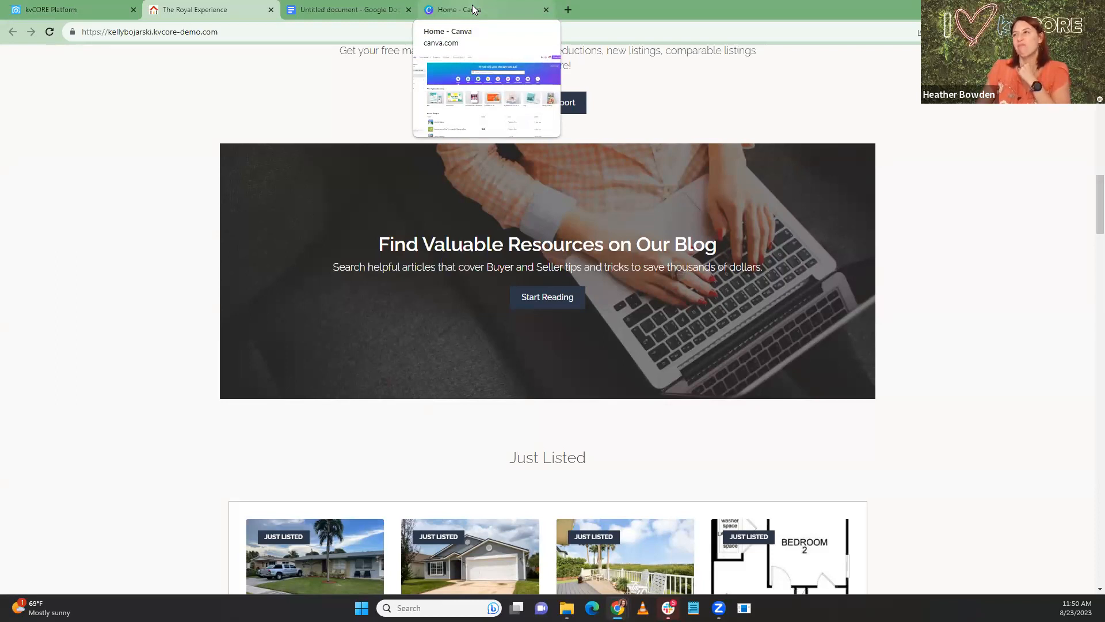
click(474, 10)
scroll(325, 388, down, 1)
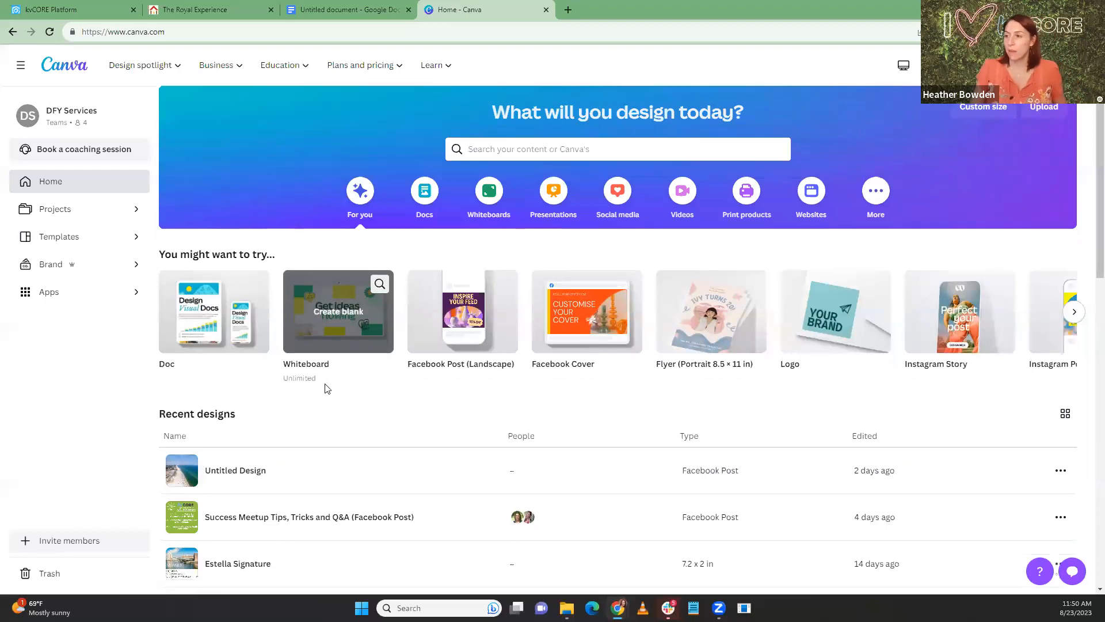
scroll(955, 127, up, 1)
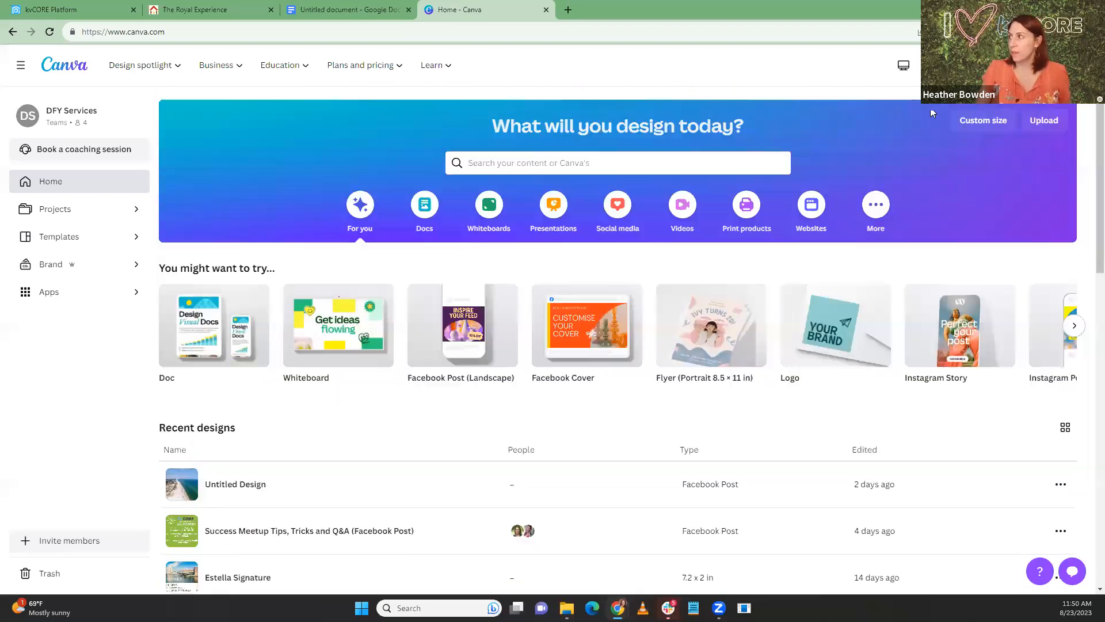
click(990, 125)
click(842, 177)
text(1000)
key(Tab)
text(500)
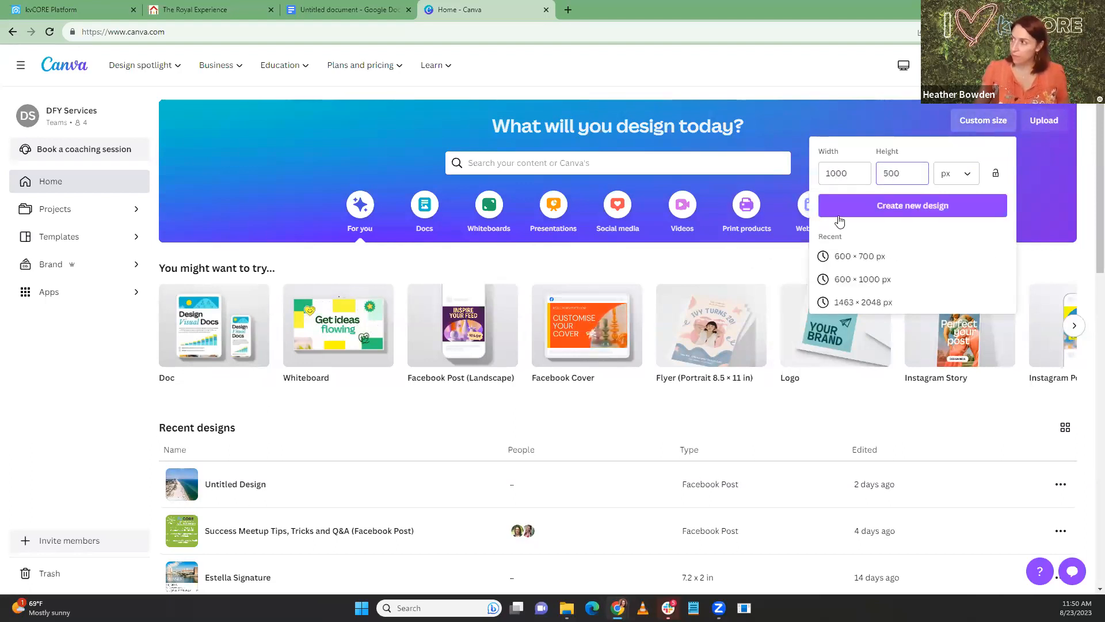
click(844, 216)
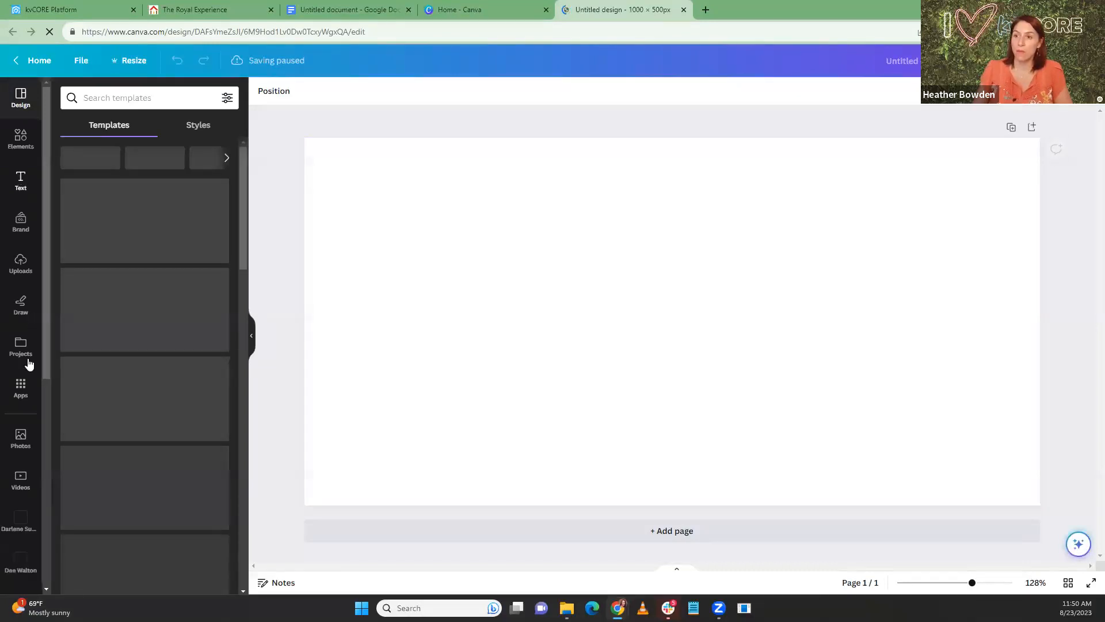
Search Canva's photos for "blog" and fill the page with the photo of hands on a laptop at a wooden desk.
click(121, 97)
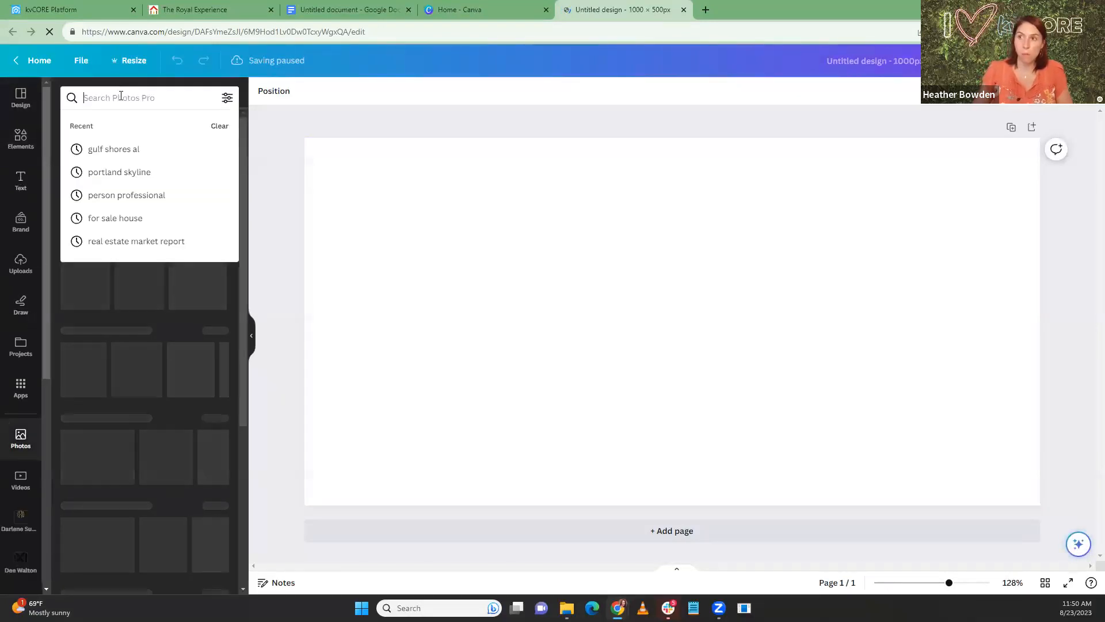
text(blog)
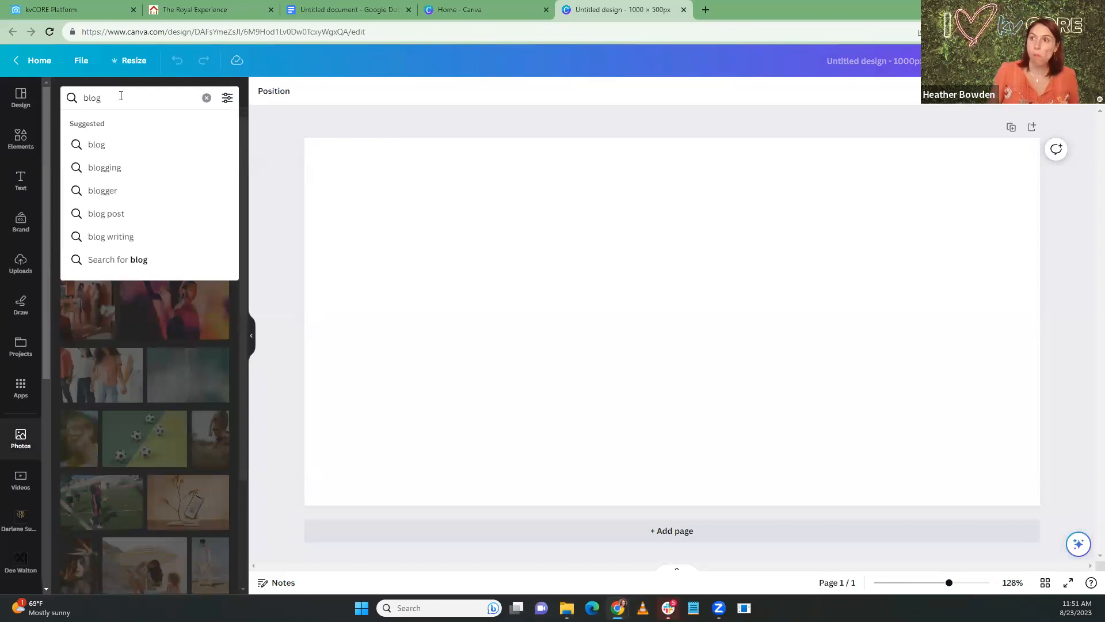
key(Return)
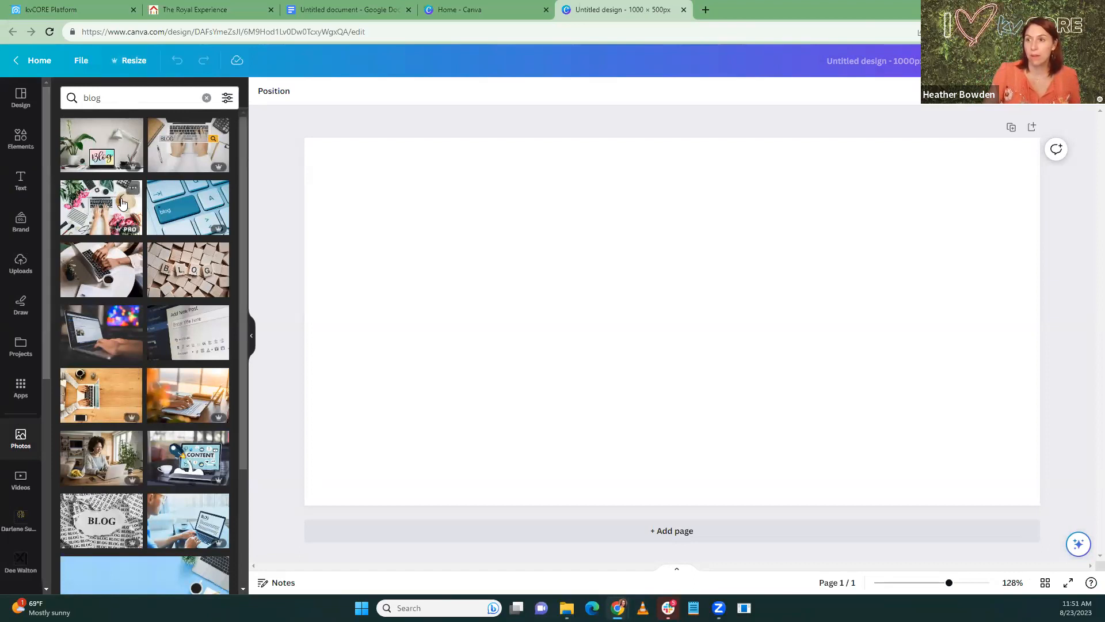
drag(111, 397, 305, 350)
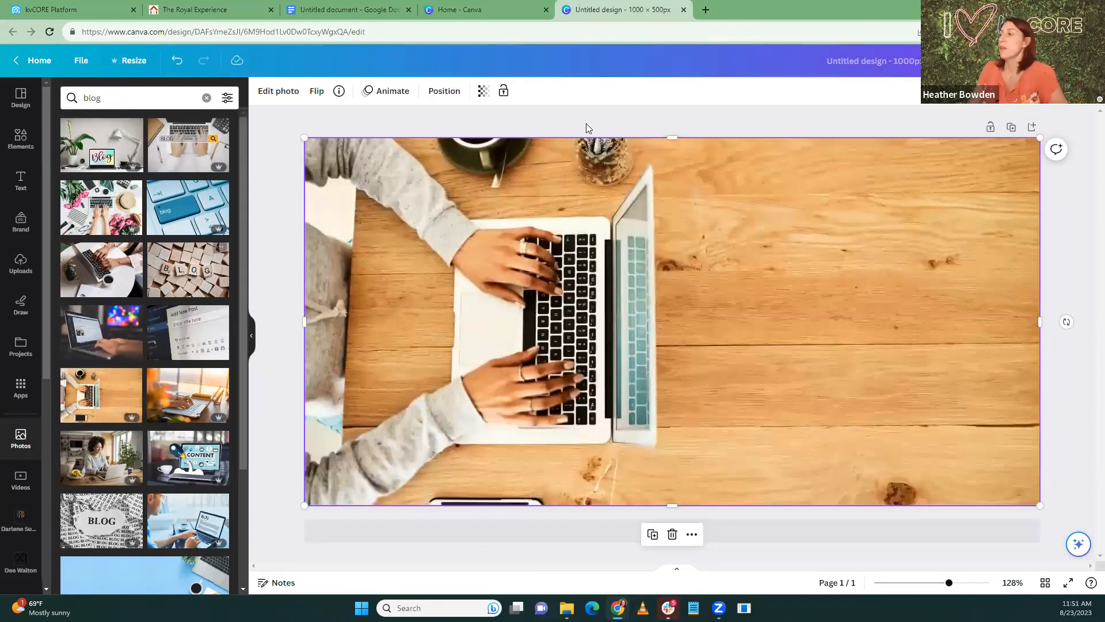
click(718, 112)
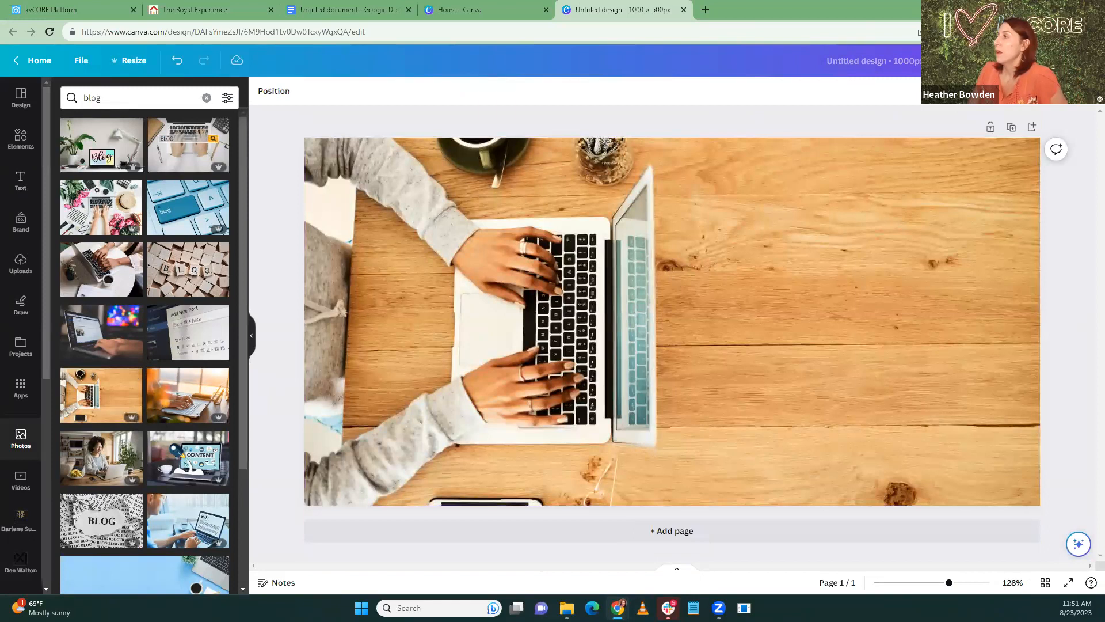
Download the design as a PNG file.
click(1065, 60)
click(953, 358)
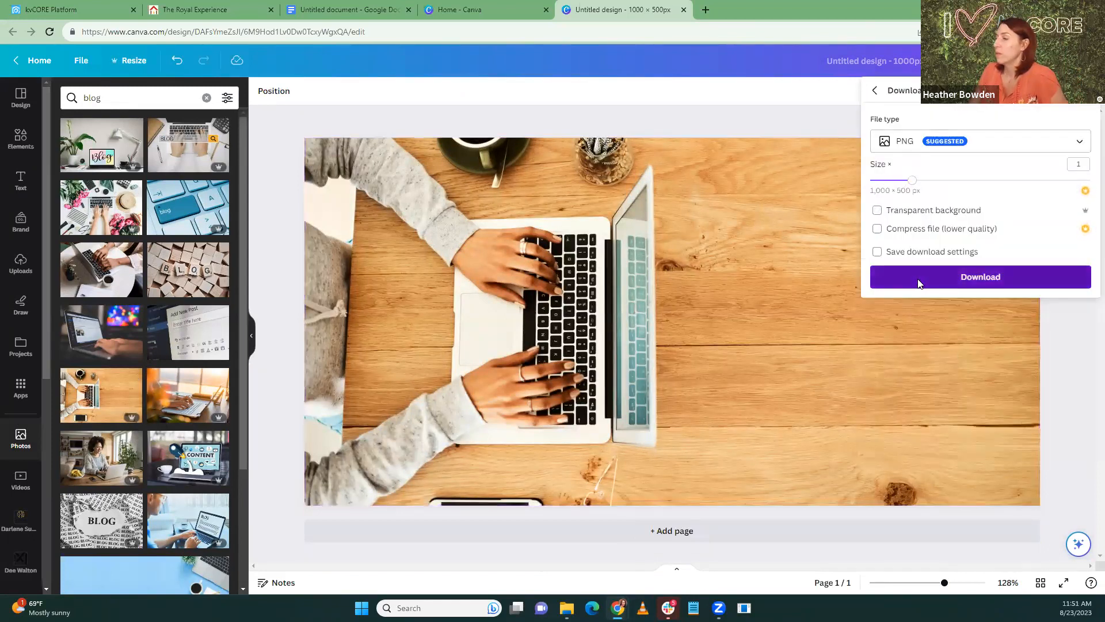
click(919, 283)
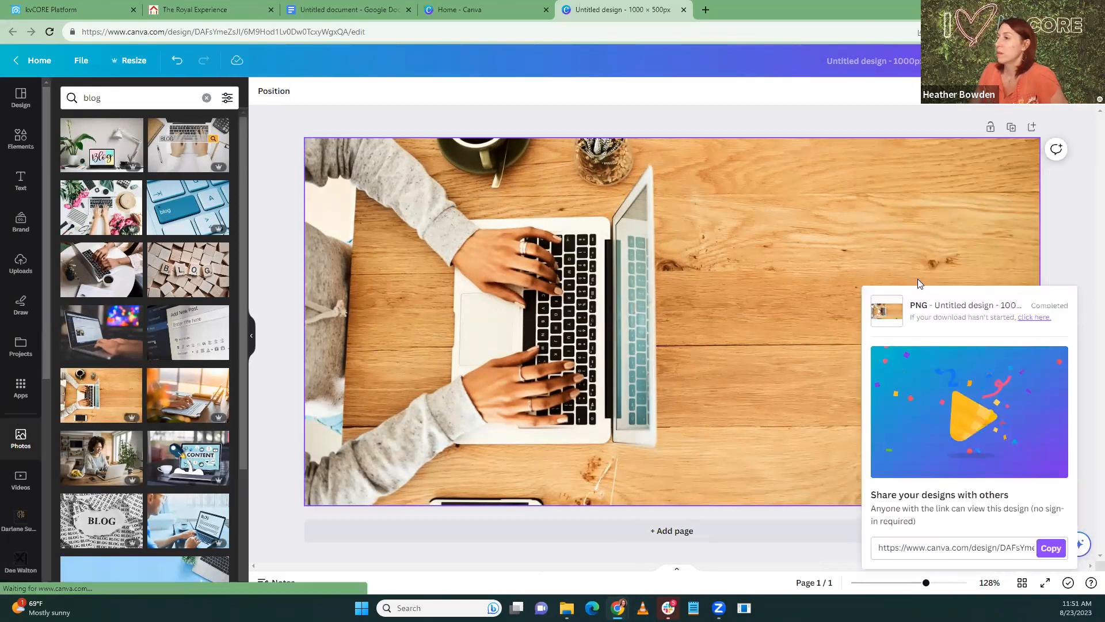
Return to kvCORE, locate and select the image source address in the Blog Posts - Modern widget's HTML, and exit without saving.
click(48, 8)
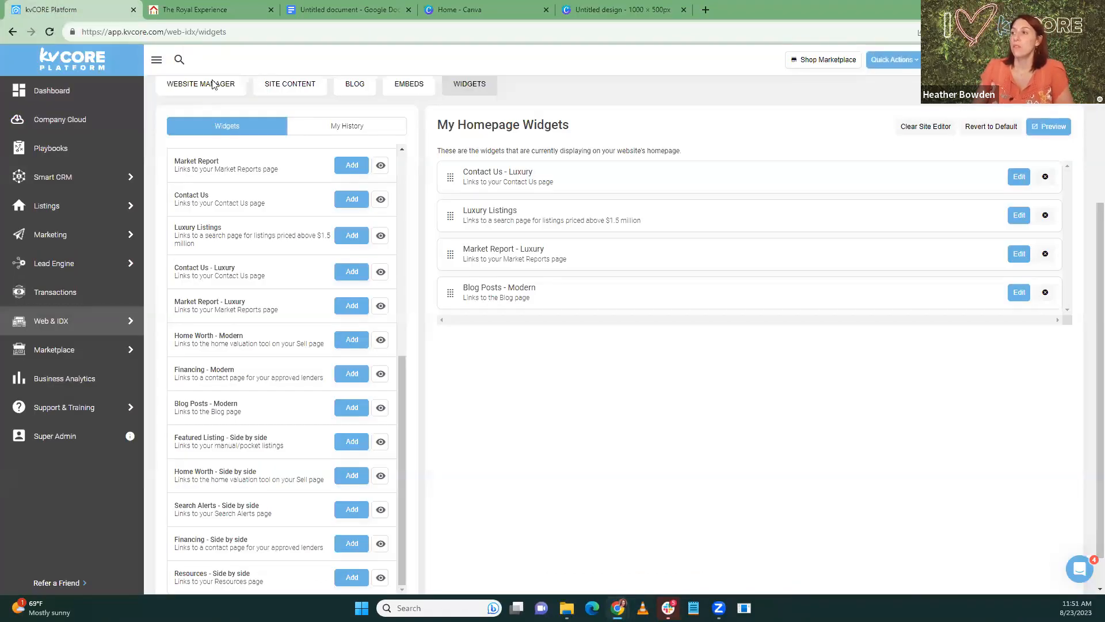
click(1019, 293)
scroll(479, 341, down, 10)
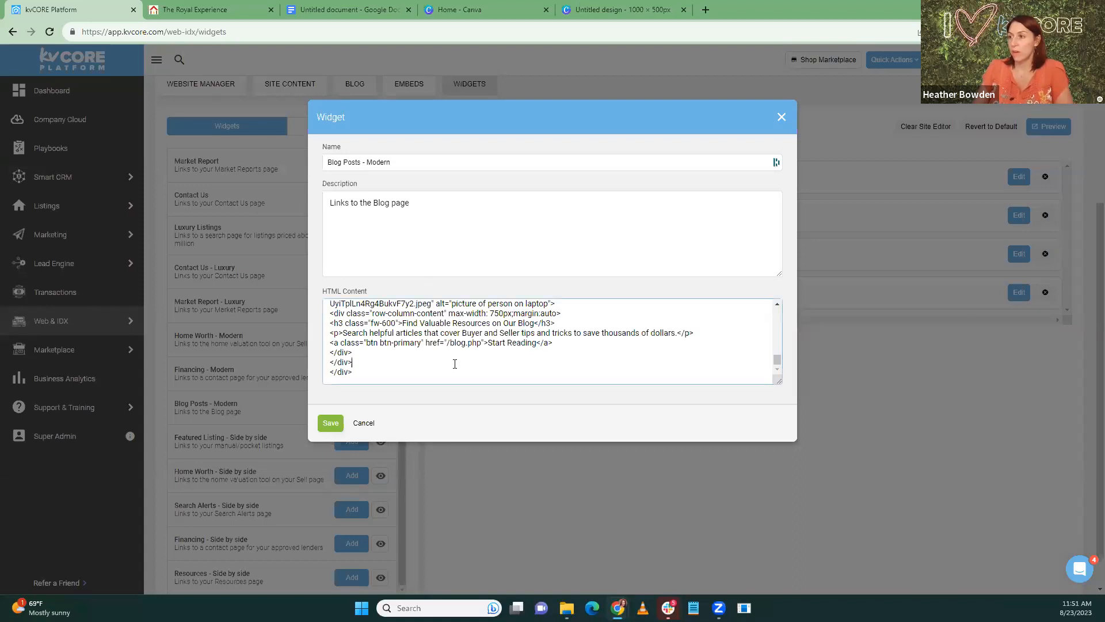
scroll(455, 364, up, 2)
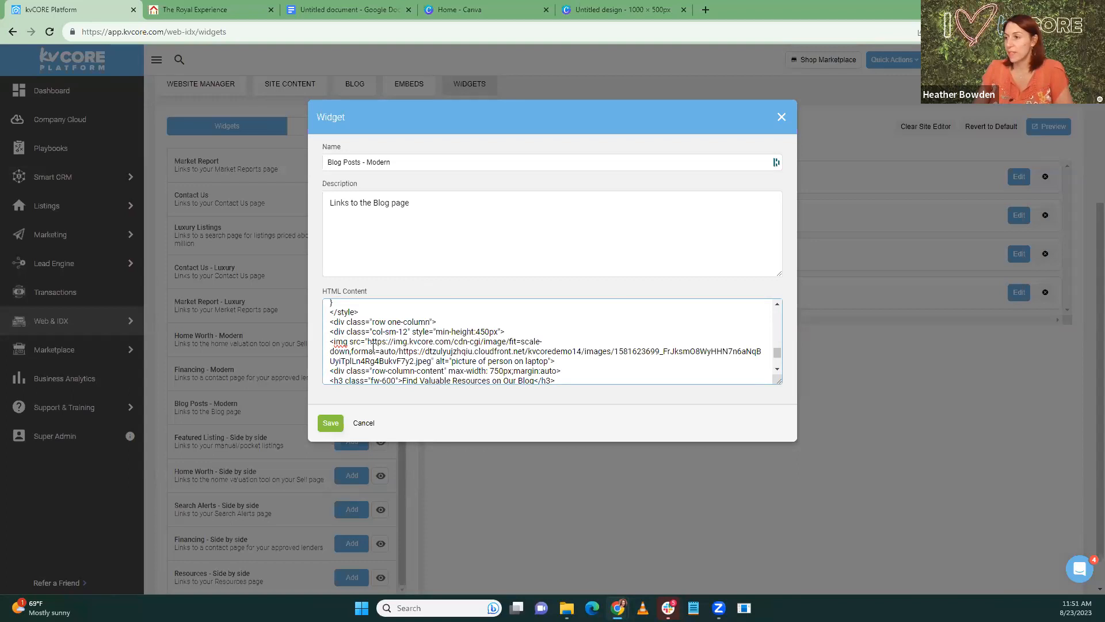
drag(369, 341, 426, 362)
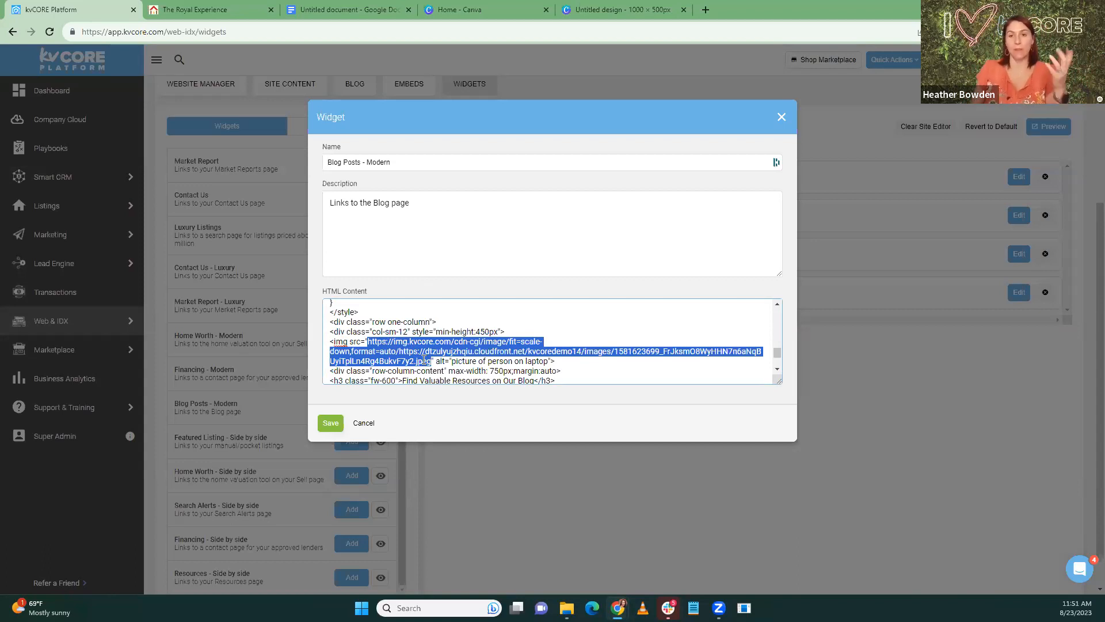
click(782, 116)
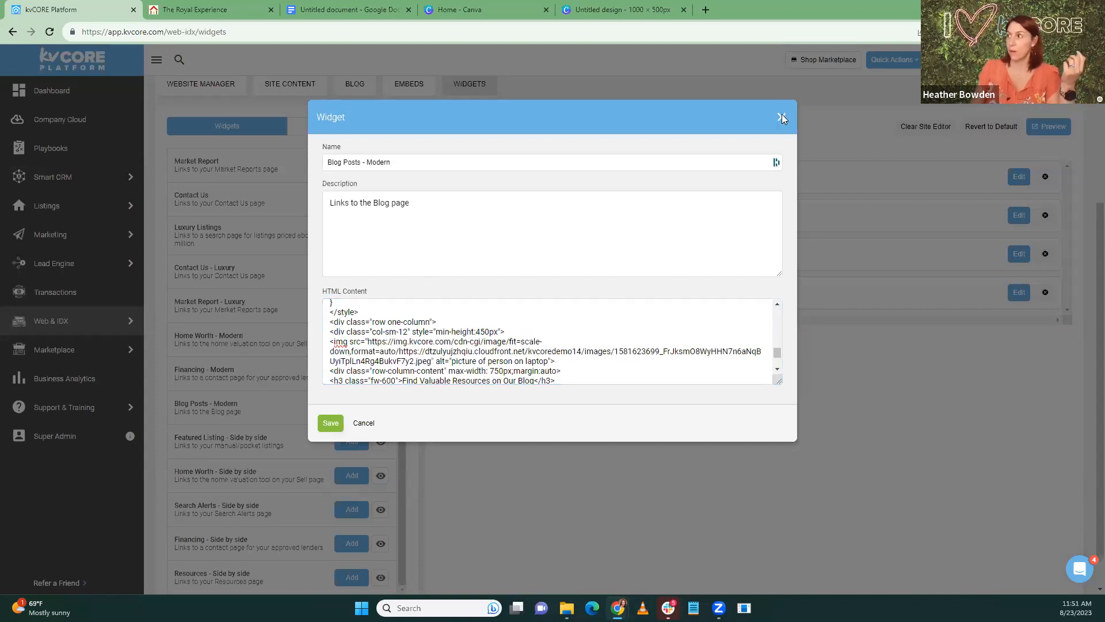
click(523, 292)
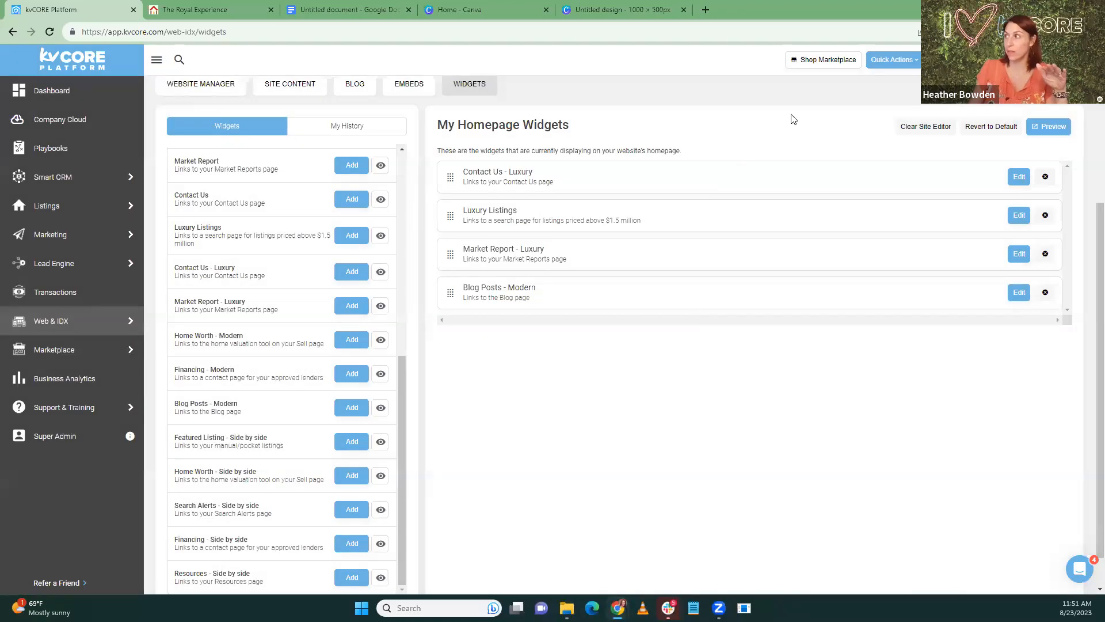
Open the website's Blog Posts page.
click(887, 60)
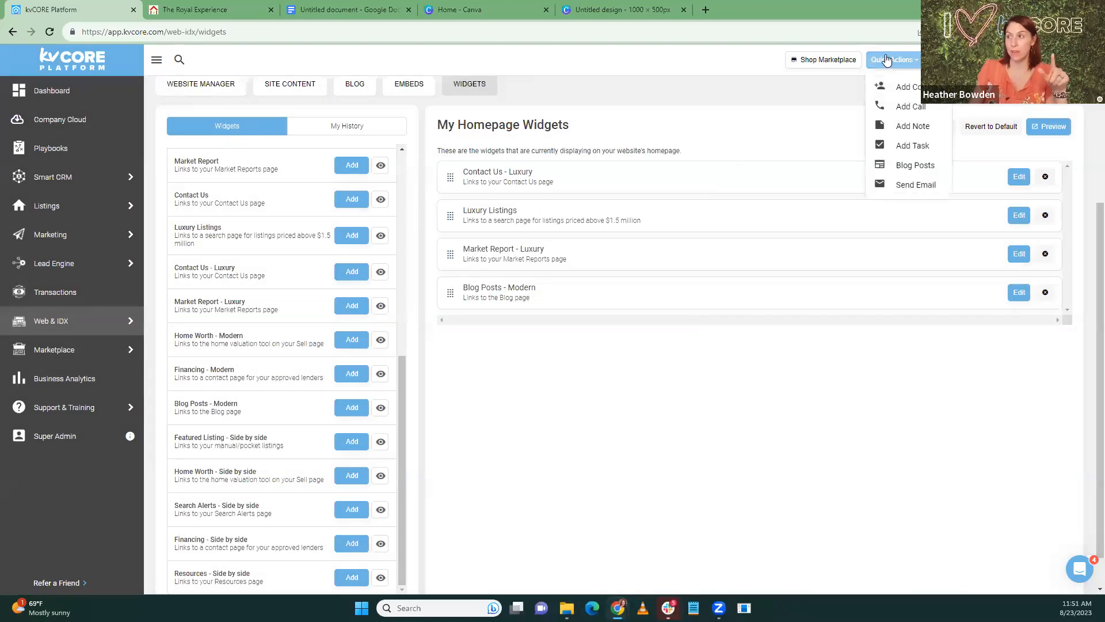
click(886, 167)
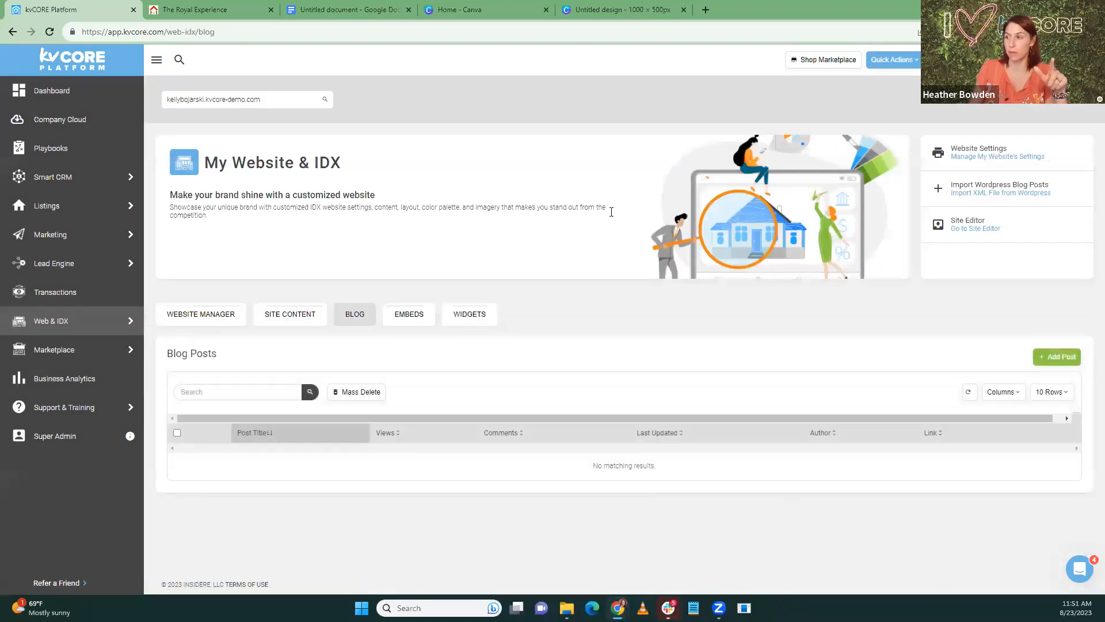
Start a new blog post and insert the downloaded image Untitled design (94).png into its content at 1000 by 500.
click(1070, 358)
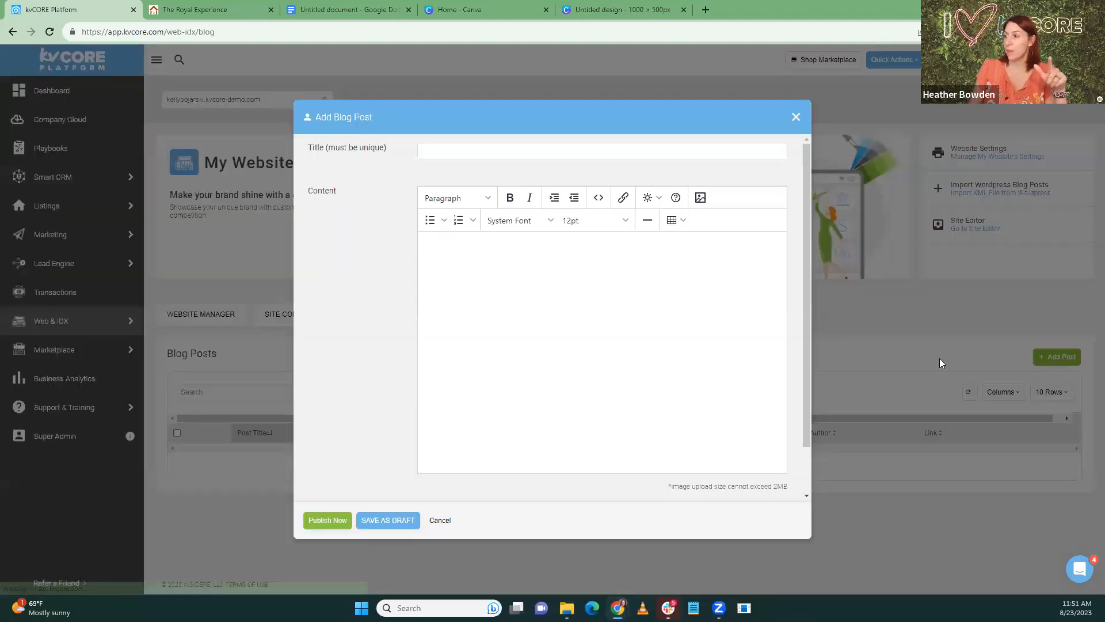
click(701, 199)
click(436, 288)
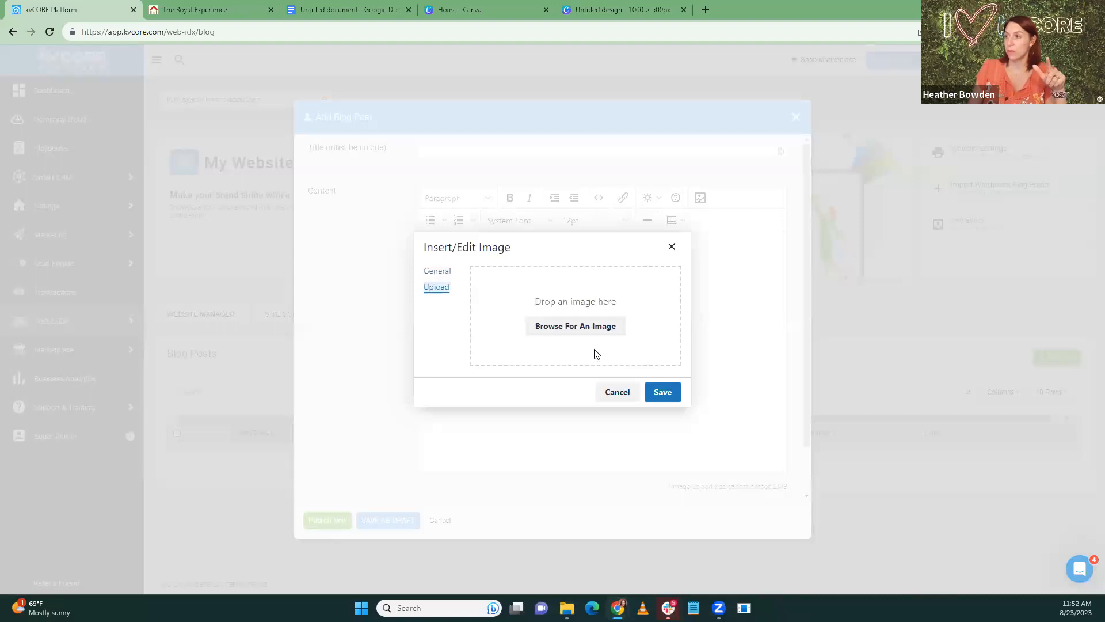
click(588, 327)
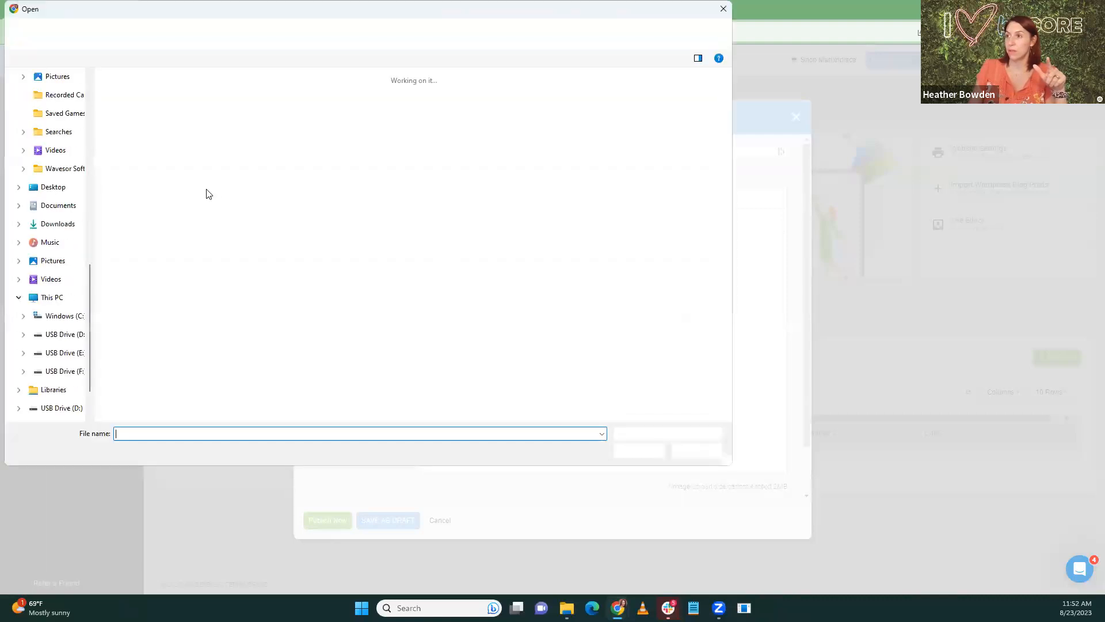
click(173, 176)
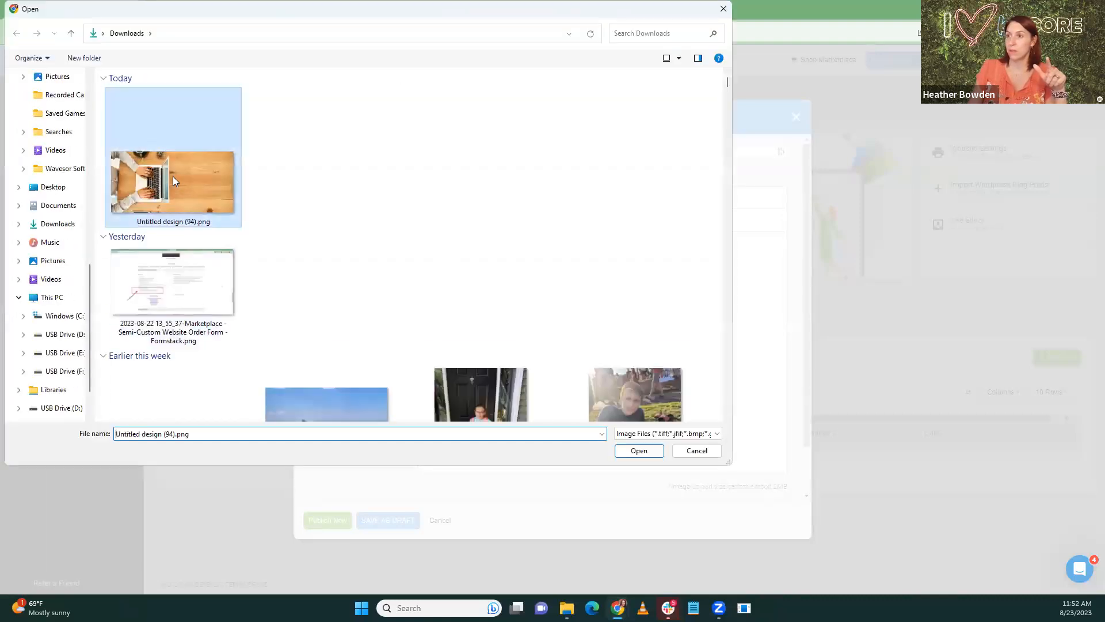
click(639, 450)
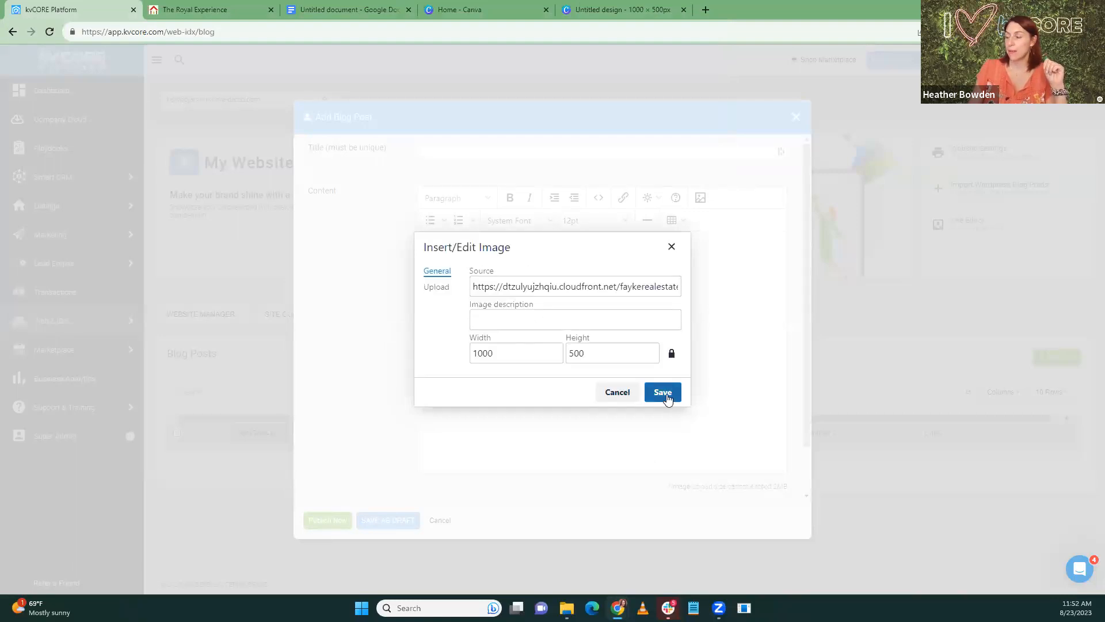
click(663, 392)
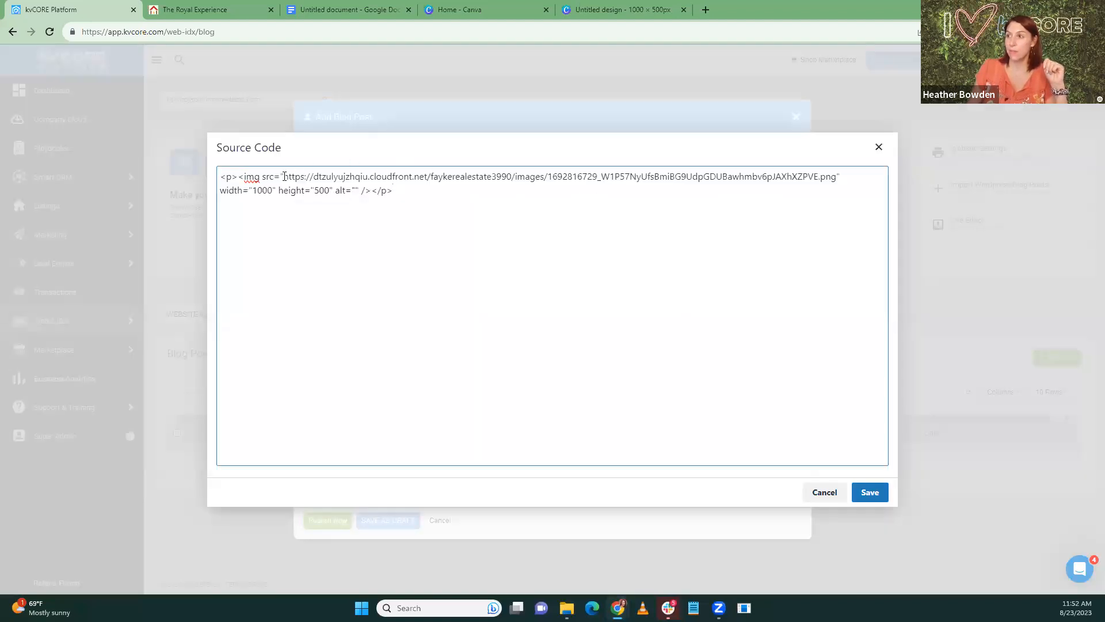
Copy the image address from the post's source code and paste it below the existing link in the Google Docs document.
drag(284, 177, 836, 186)
key(ctrl+c)
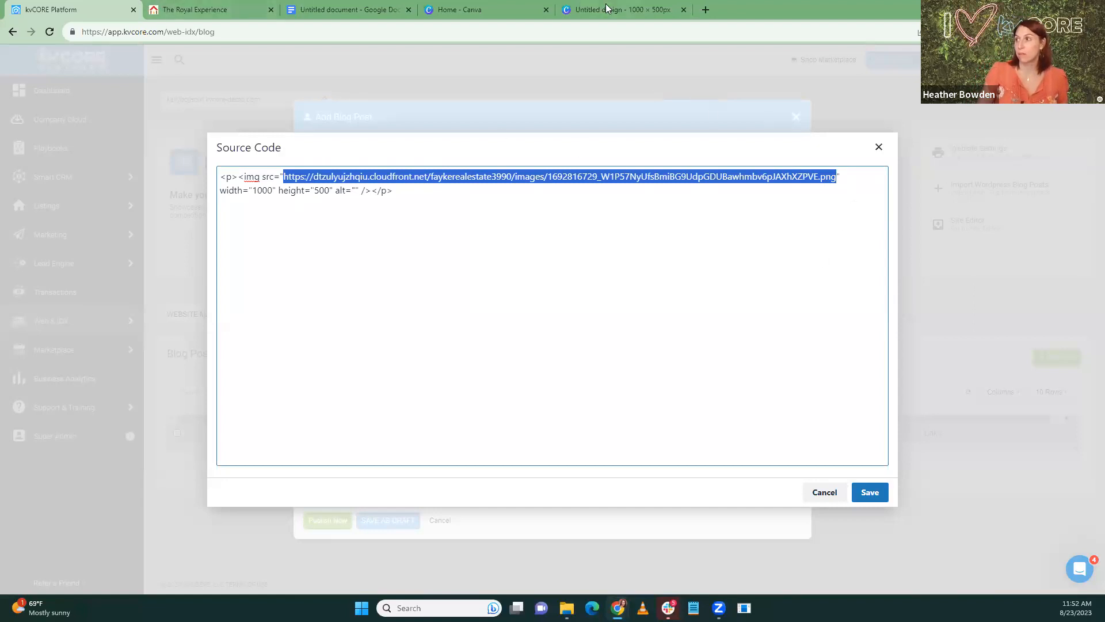
click(346, 10)
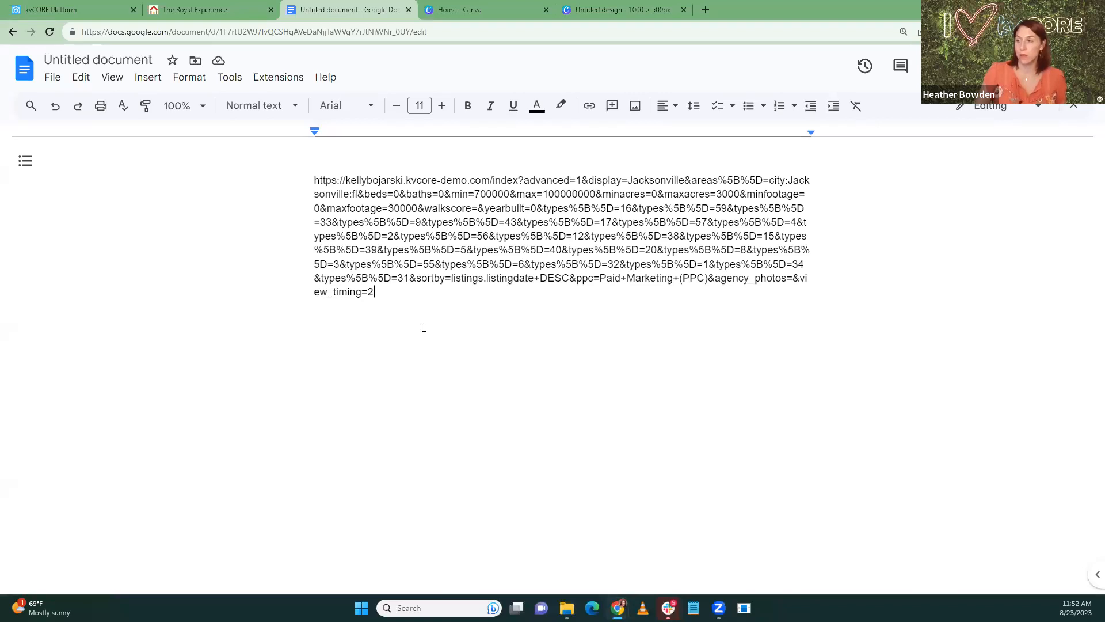
key(Return)
key(Return)
key(Return)
key(ctrl+v)
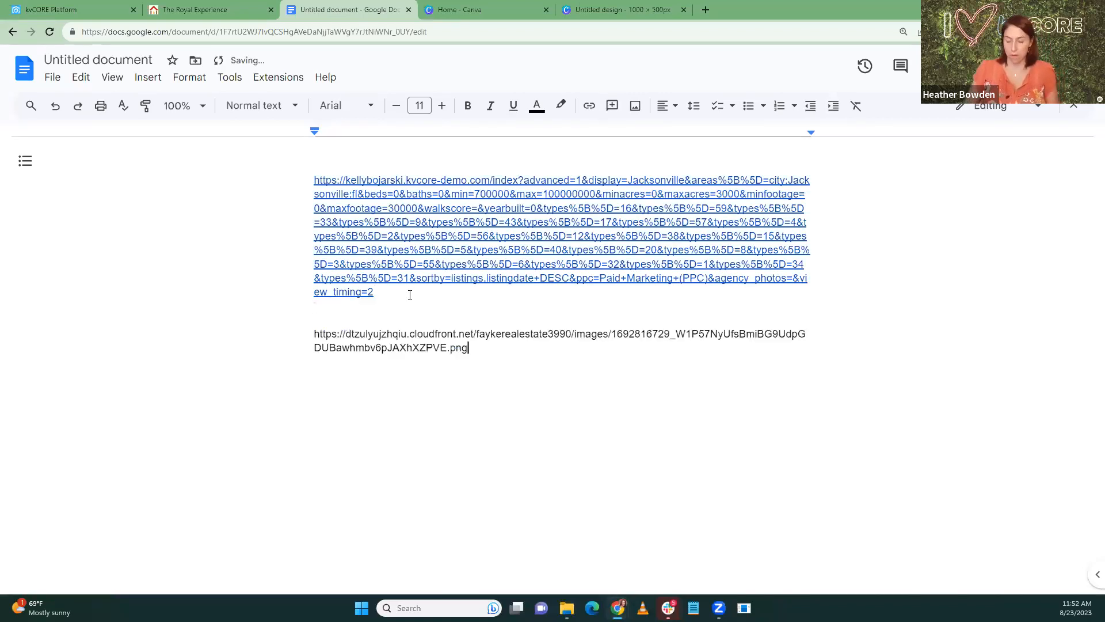
key(Return)
Return to kvCORE, leave the source code and discard the new blog post without saving it.
click(76, 5)
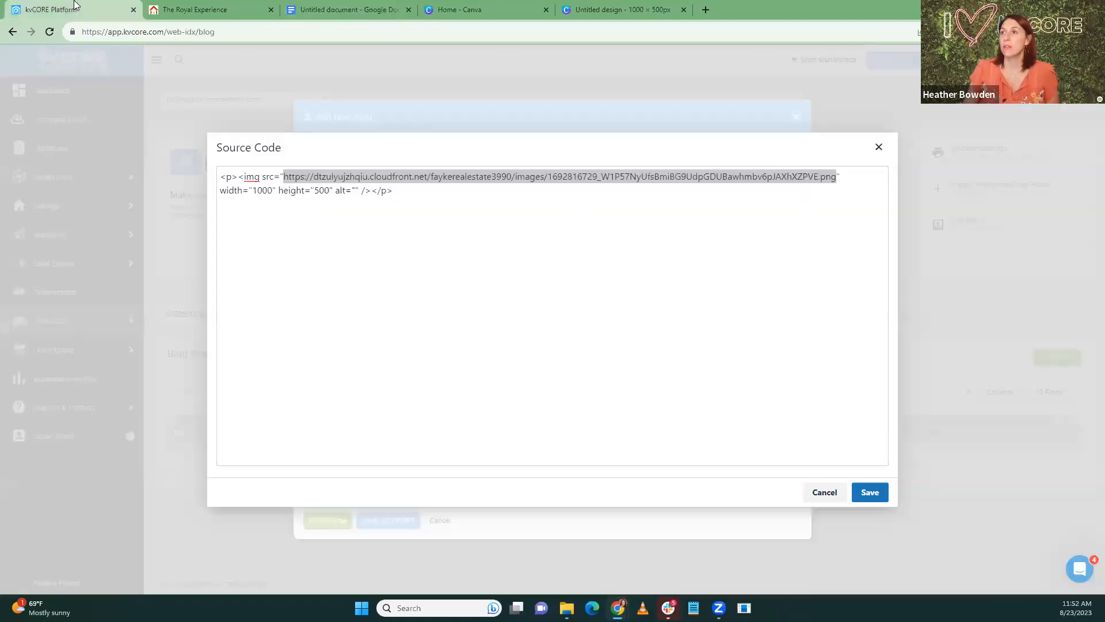
click(878, 147)
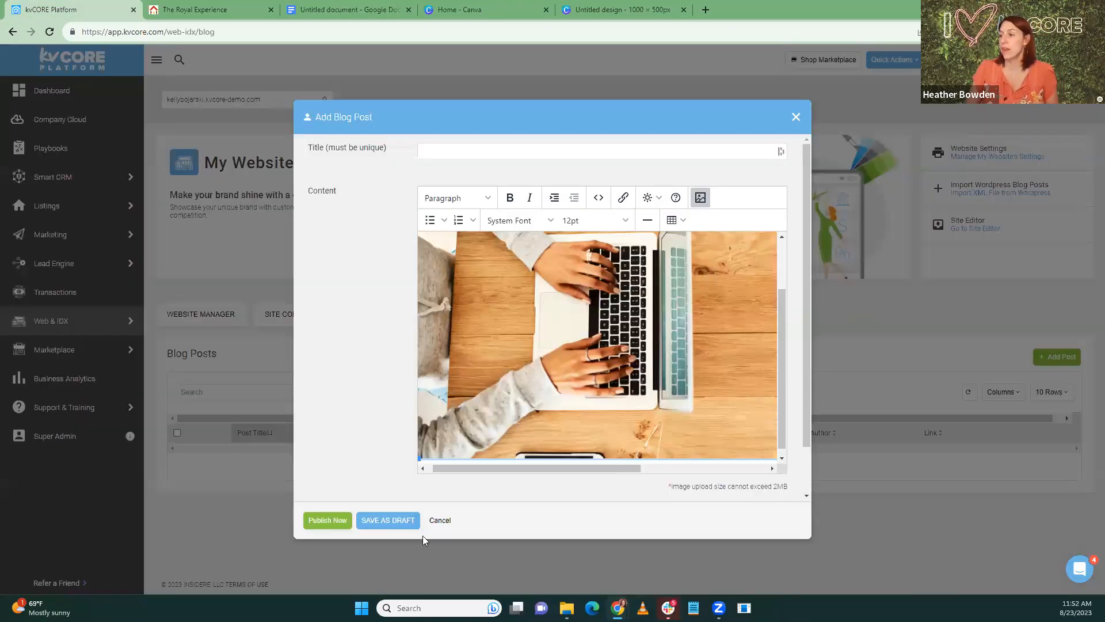
scroll(545, 441, down, 1)
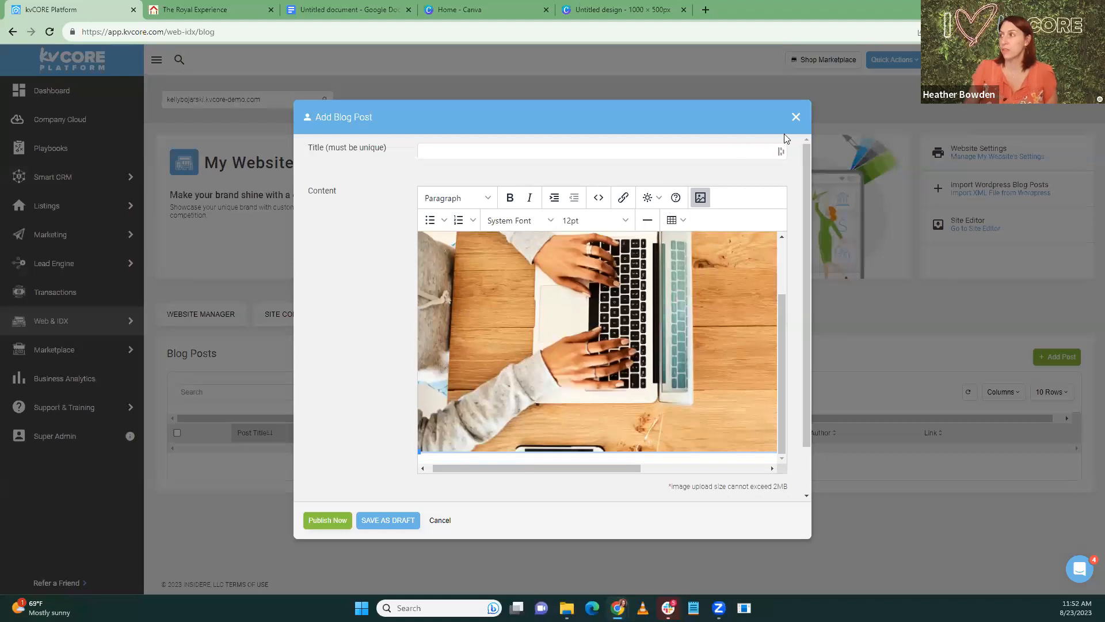
click(796, 118)
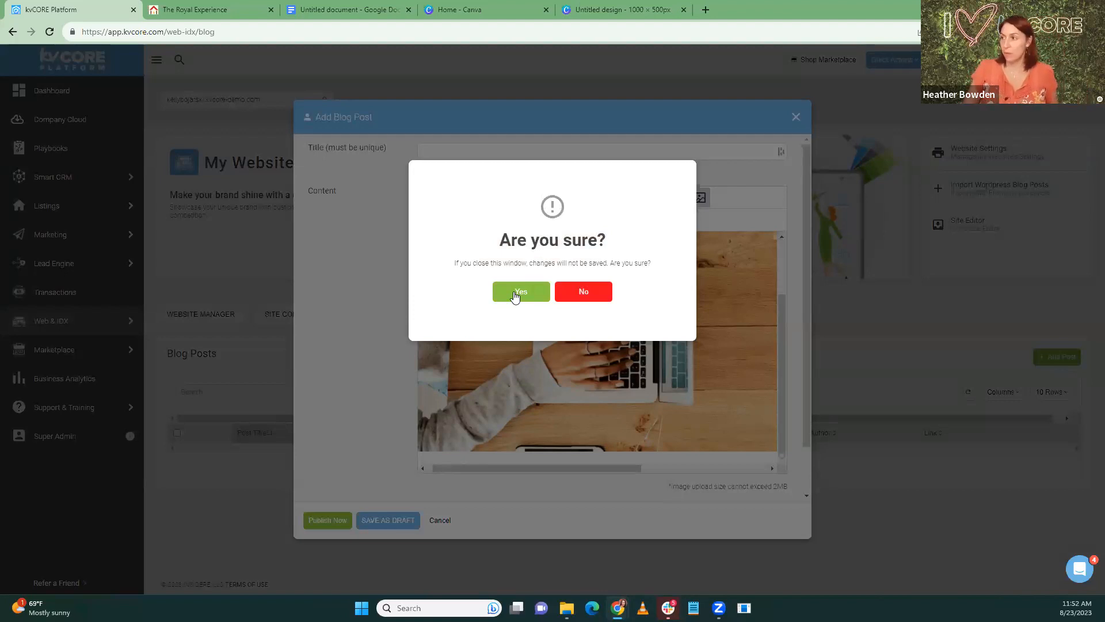
click(515, 294)
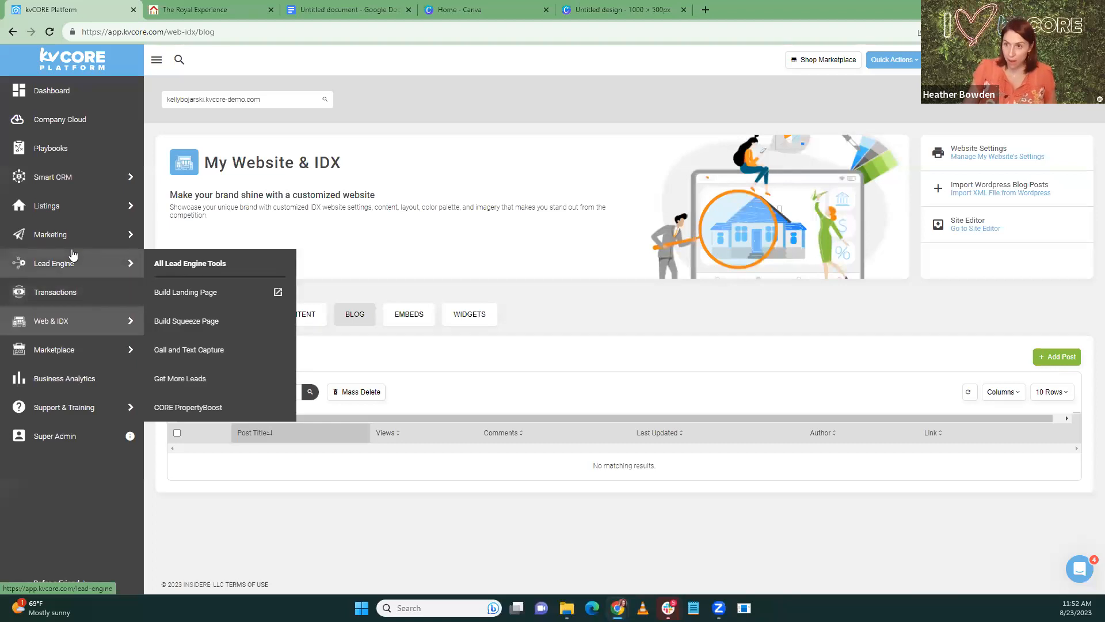
Replace the image address after "format=auto/" in the Blog Posts - Modern widget's HTML with the copied image address and save the widget.
mouse_move(74, 321)
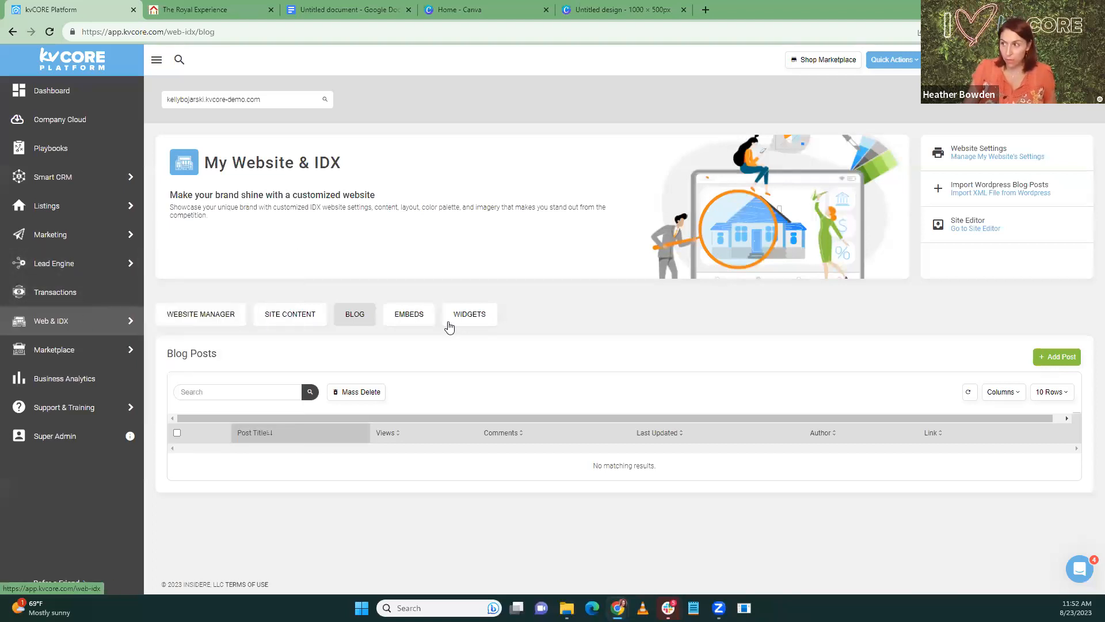
click(462, 320)
scroll(322, 318, down, 2)
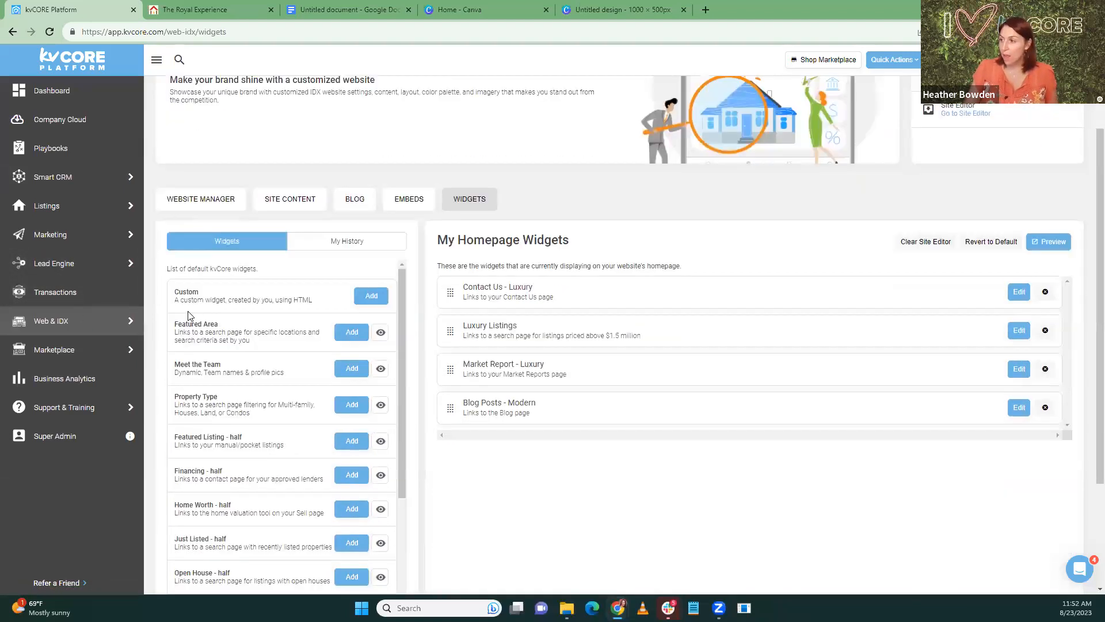
click(1019, 409)
scroll(676, 360, down, 10)
scroll(581, 351, up, 2)
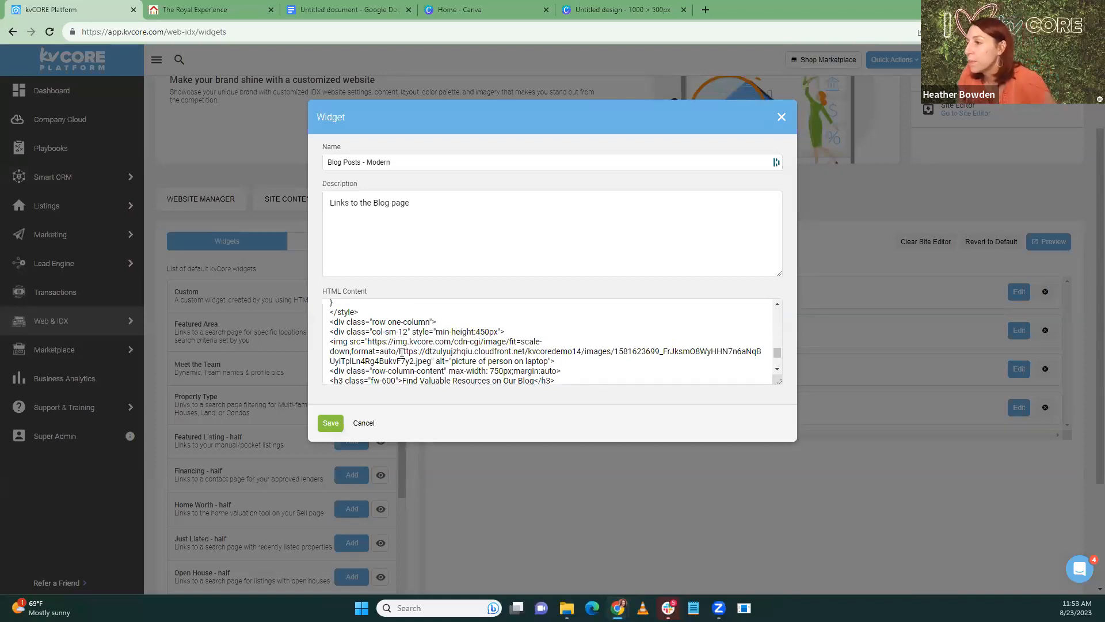
drag(399, 351, 433, 361)
key(ctrl+v)
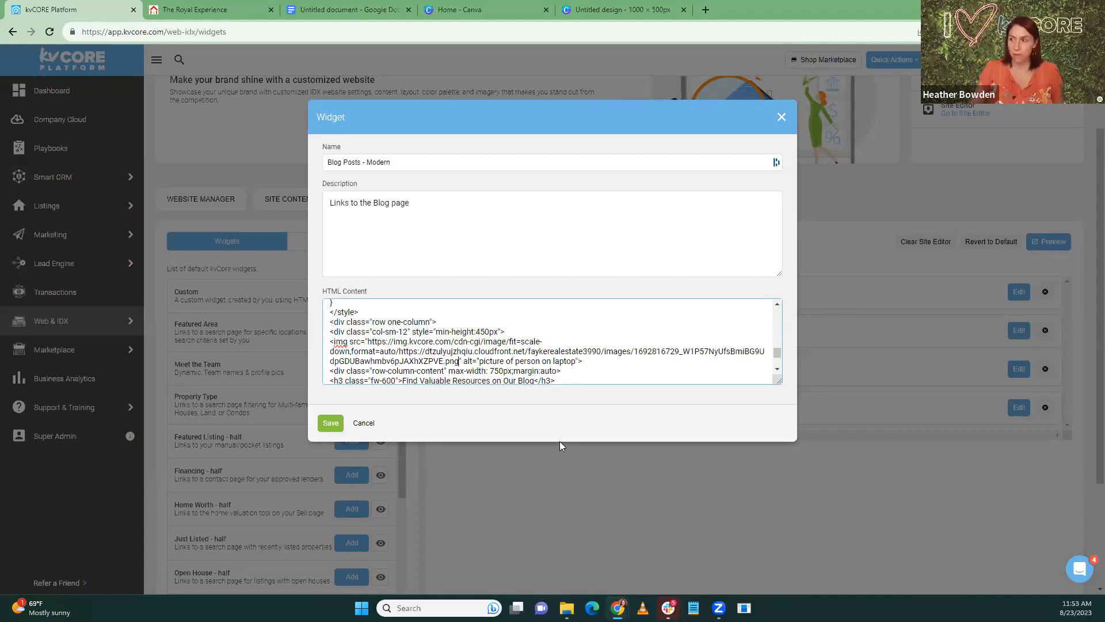
click(329, 422)
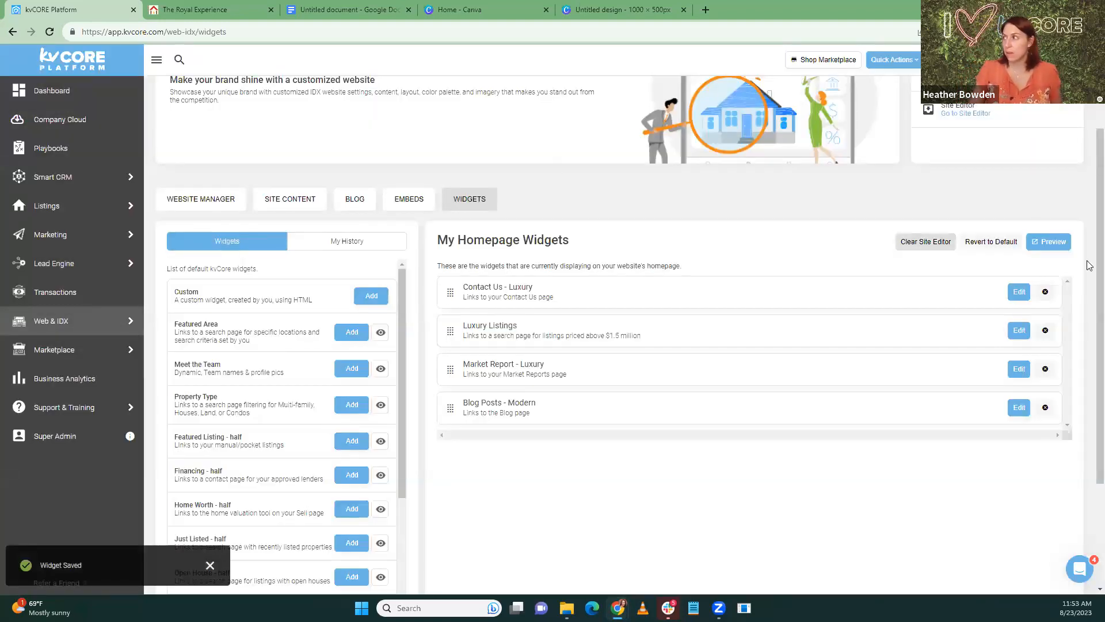
Preview the website's homepage, close the old preview tab, and check the picture in the blog section.
click(1048, 245)
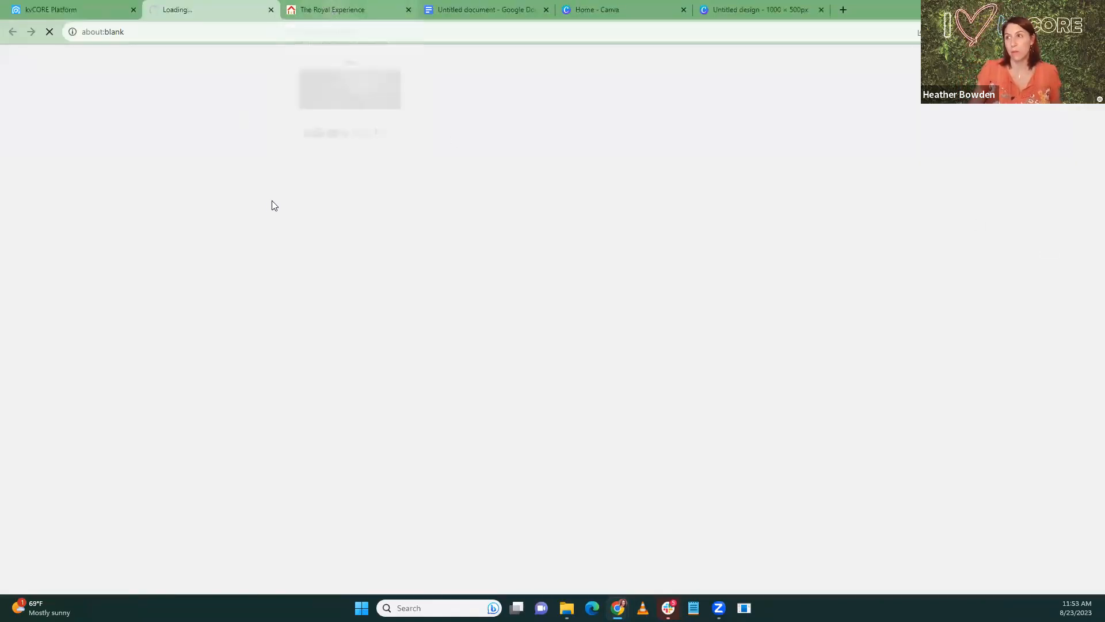
click(409, 9)
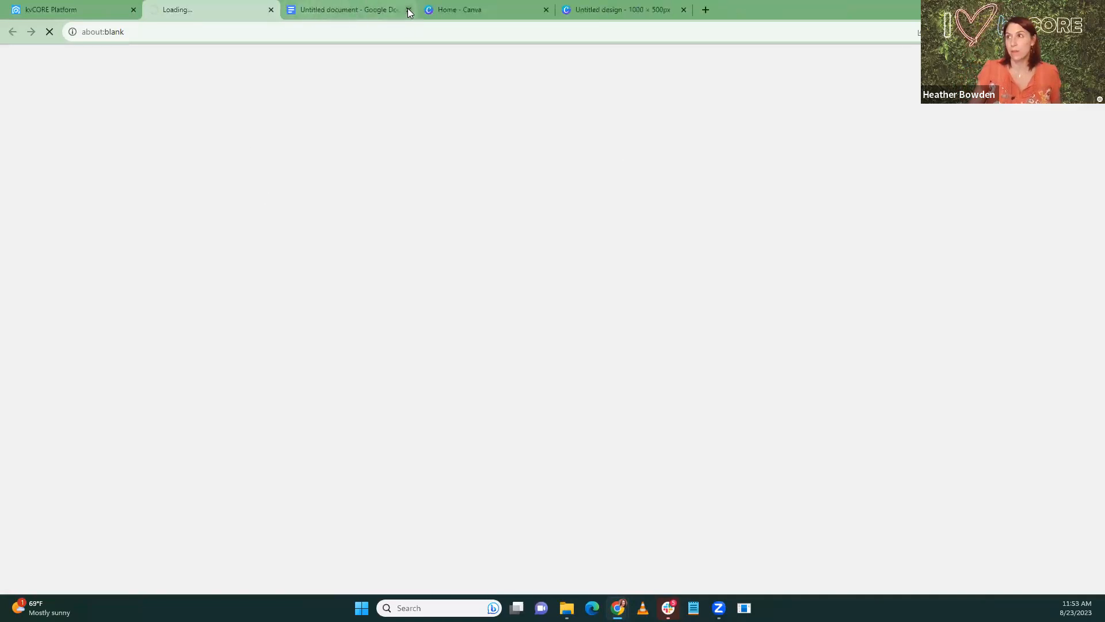
scroll(258, 145, down, 12)
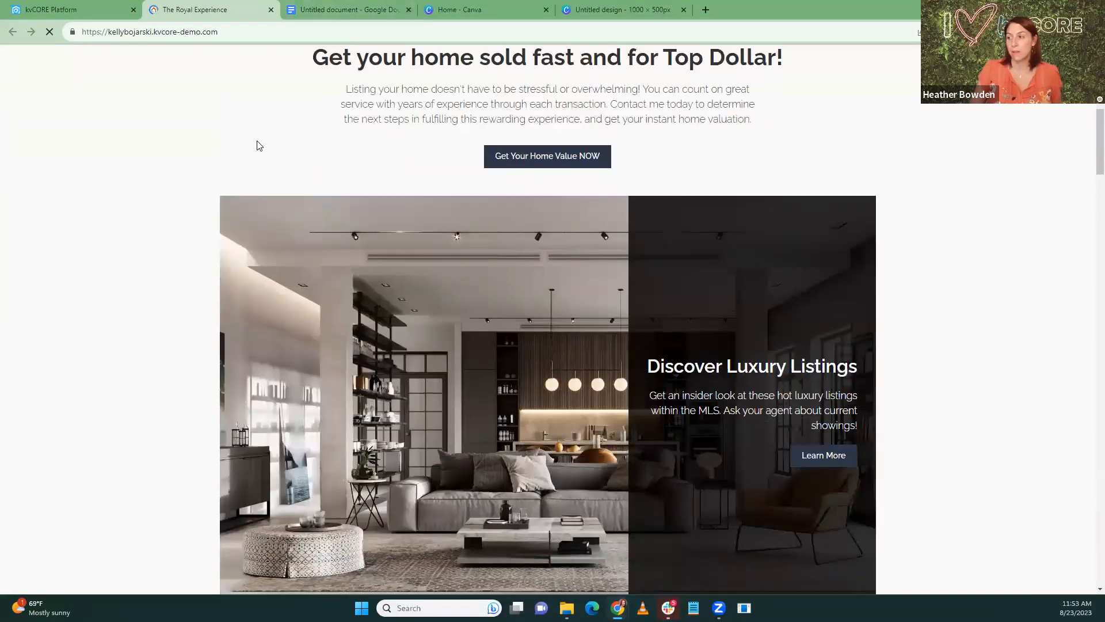
scroll(257, 145, down, 3)
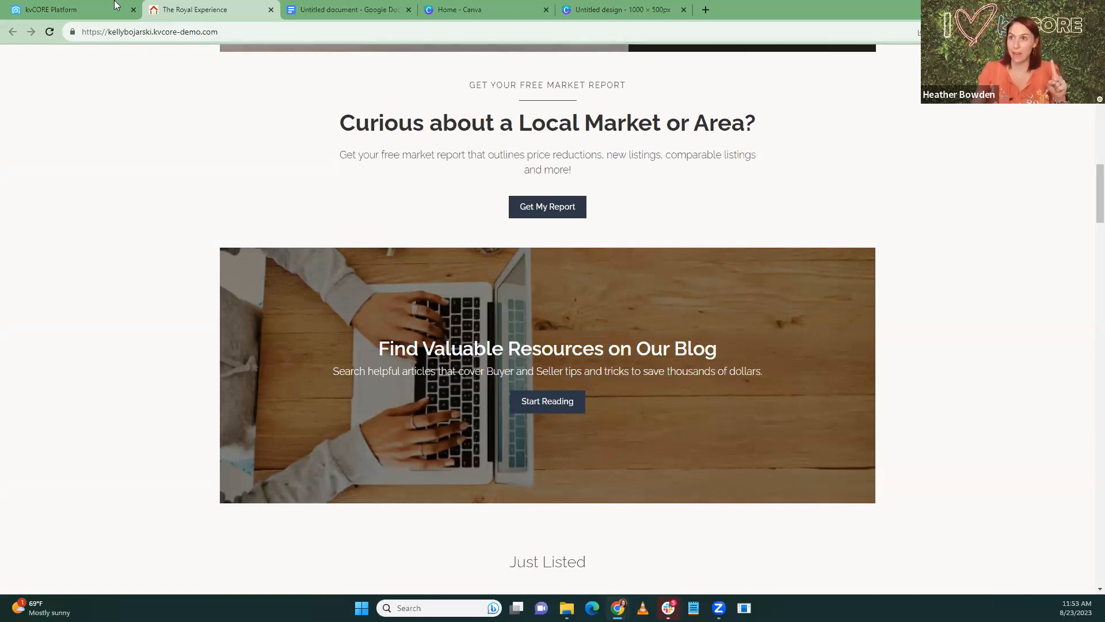
Reopen the Blog Posts - Modern widget in kvCORE and examine the image's alt text in its HTML.
click(93, 9)
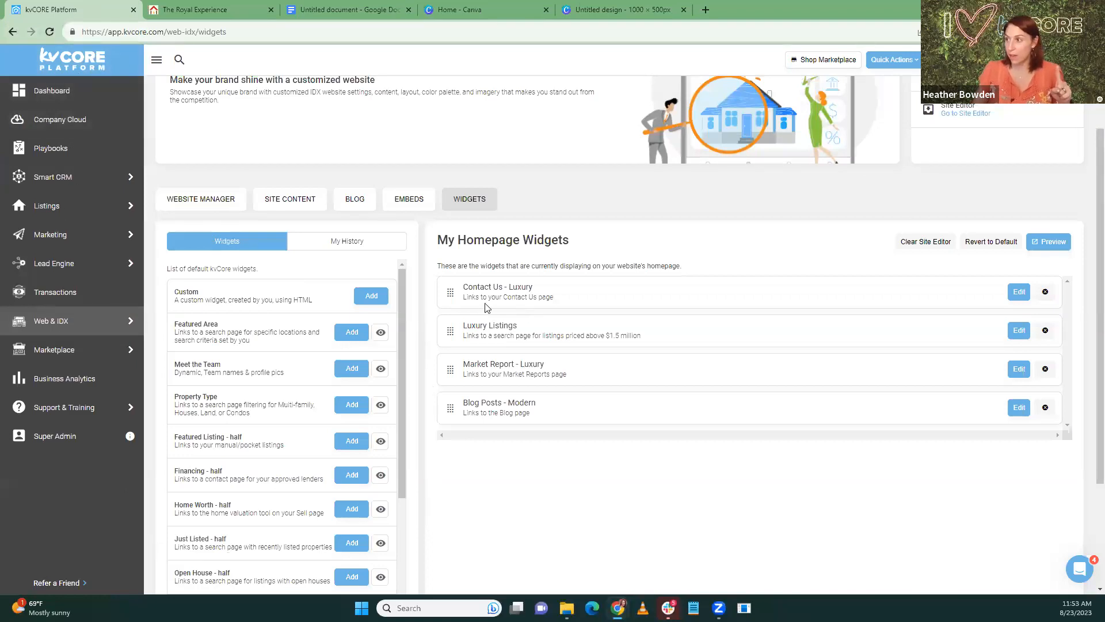
click(1018, 407)
scroll(558, 321, down, 10)
scroll(404, 362, up, 1)
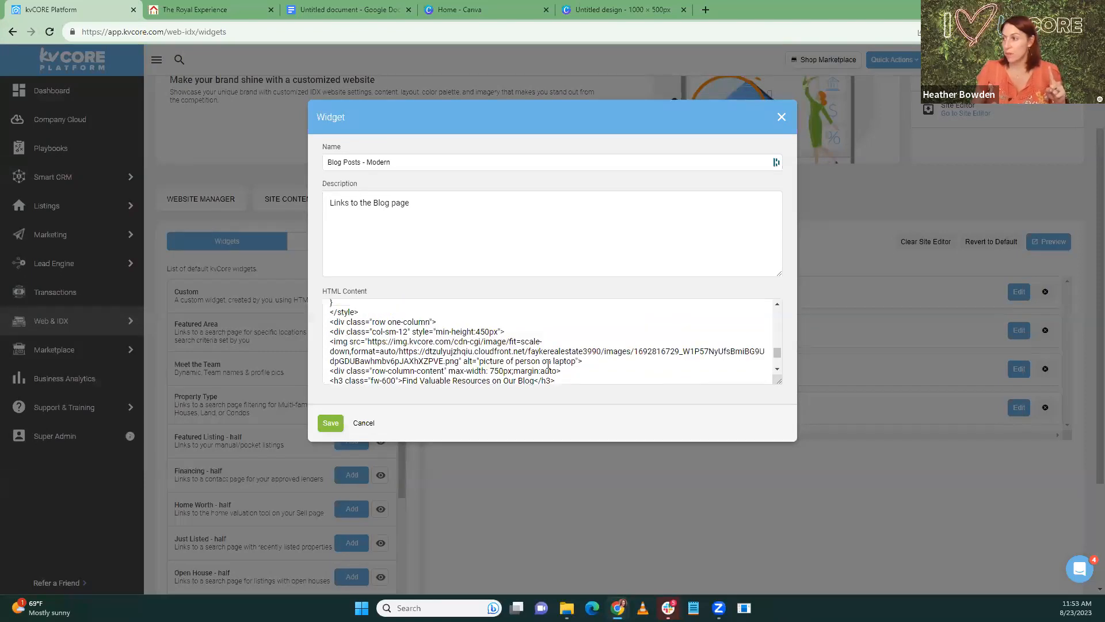
drag(462, 361, 578, 361)
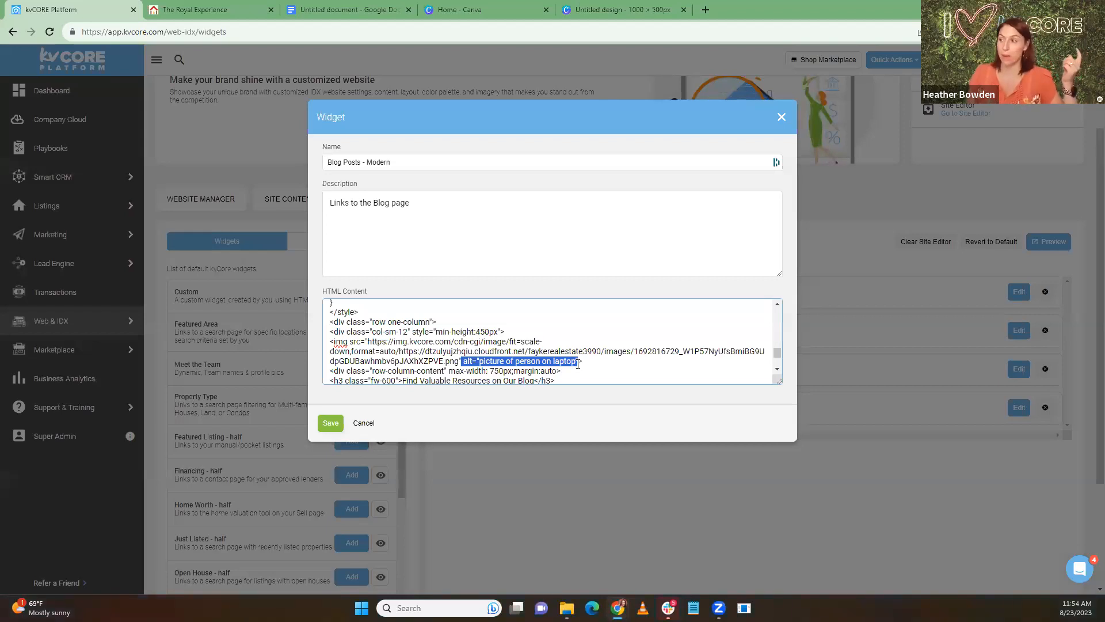
drag(478, 361, 574, 363)
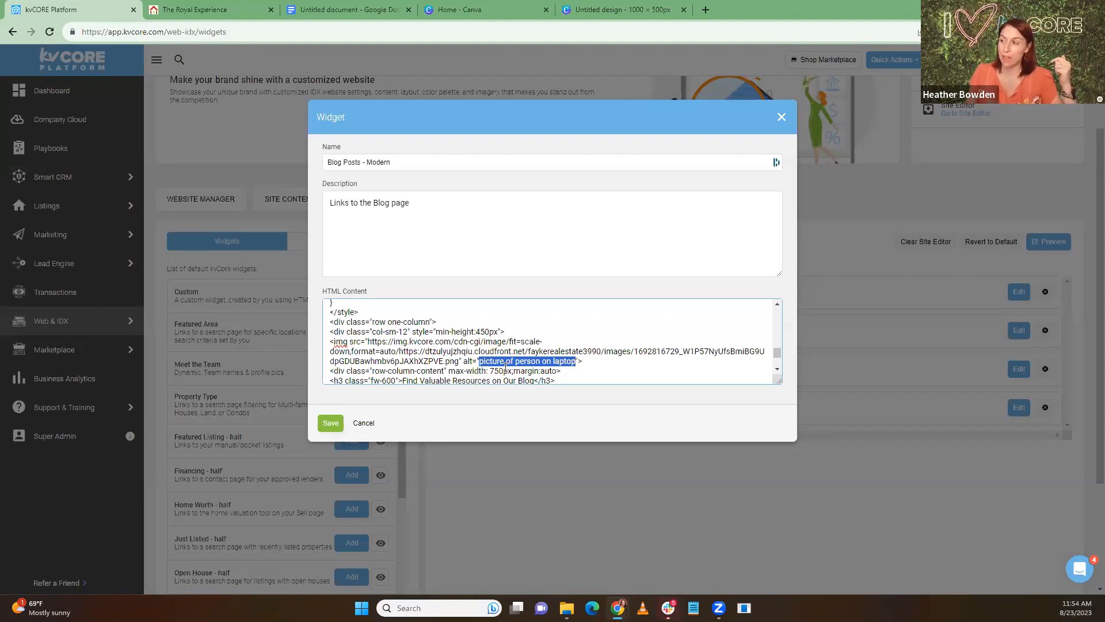
click(485, 363)
drag(480, 362, 575, 362)
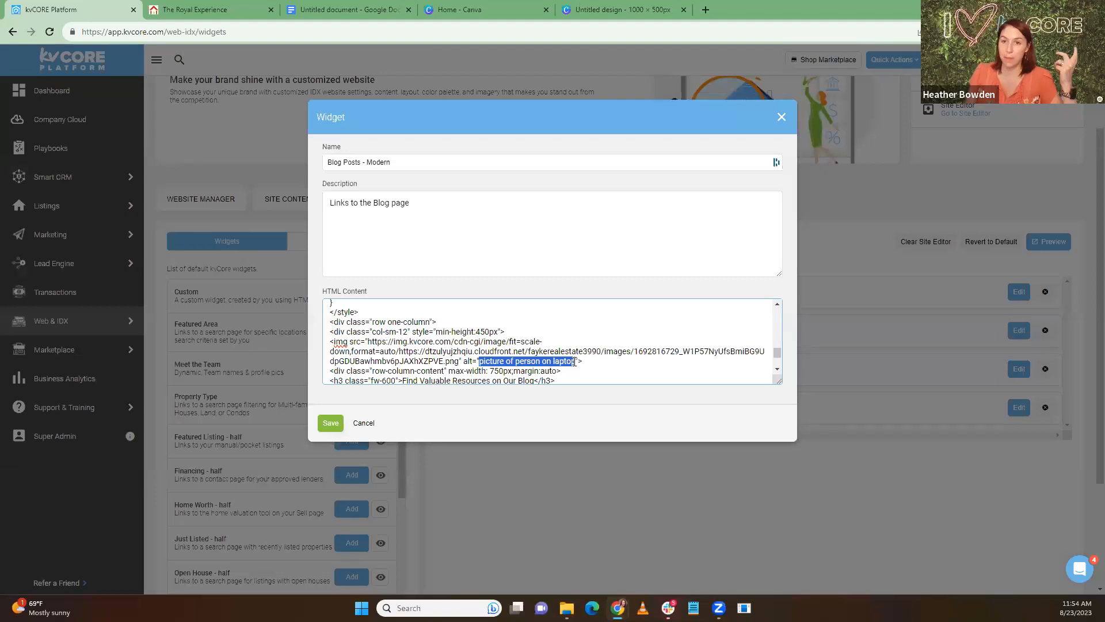
click(574, 361)
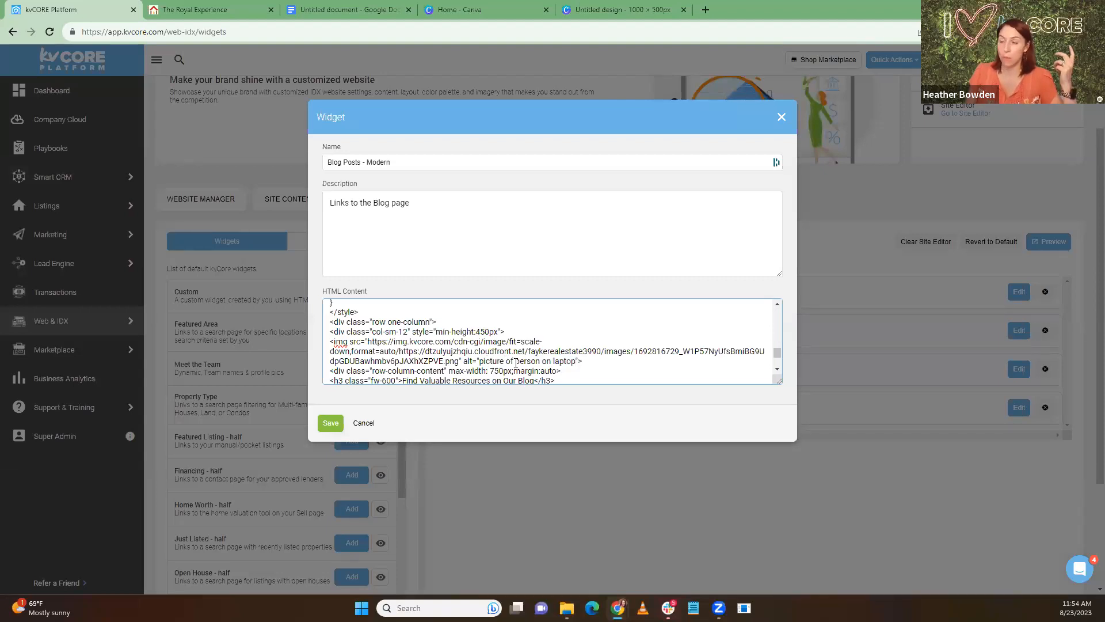
drag(516, 362, 479, 361)
click(594, 360)
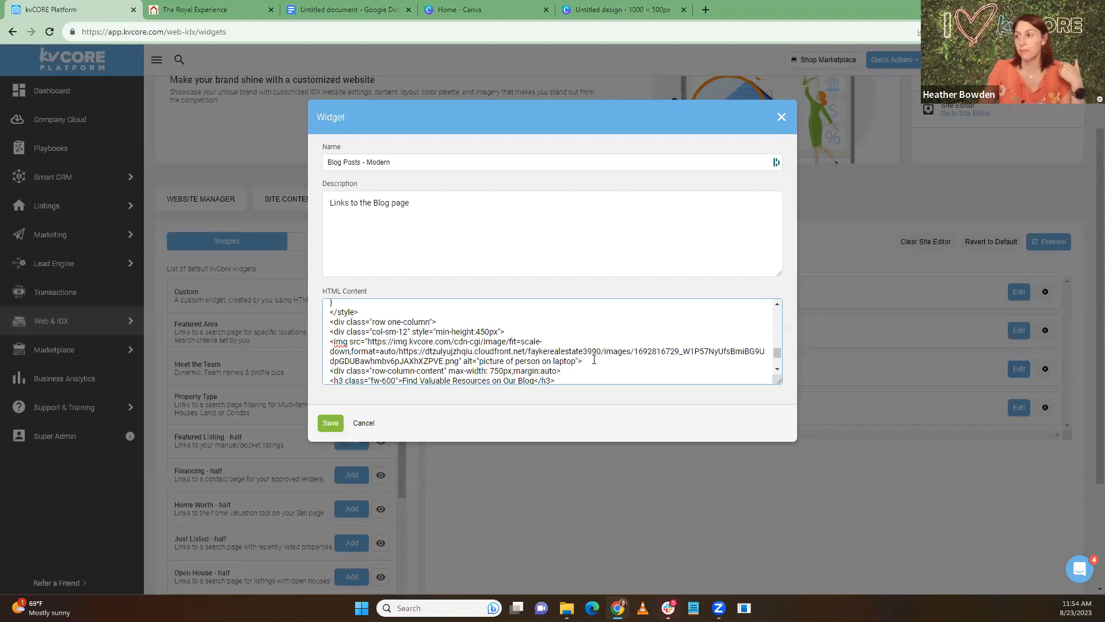
Review the rest of the Blog Posts - Modern widget's HTML and close the widget without saving.
scroll(594, 360, down, 1)
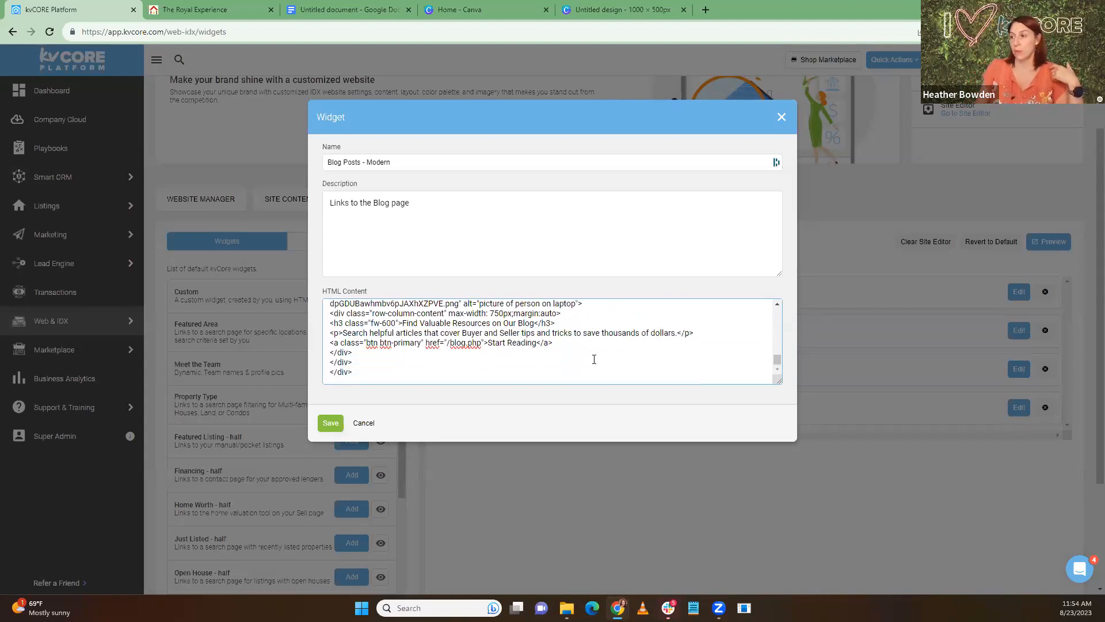
scroll(594, 360, up, 3)
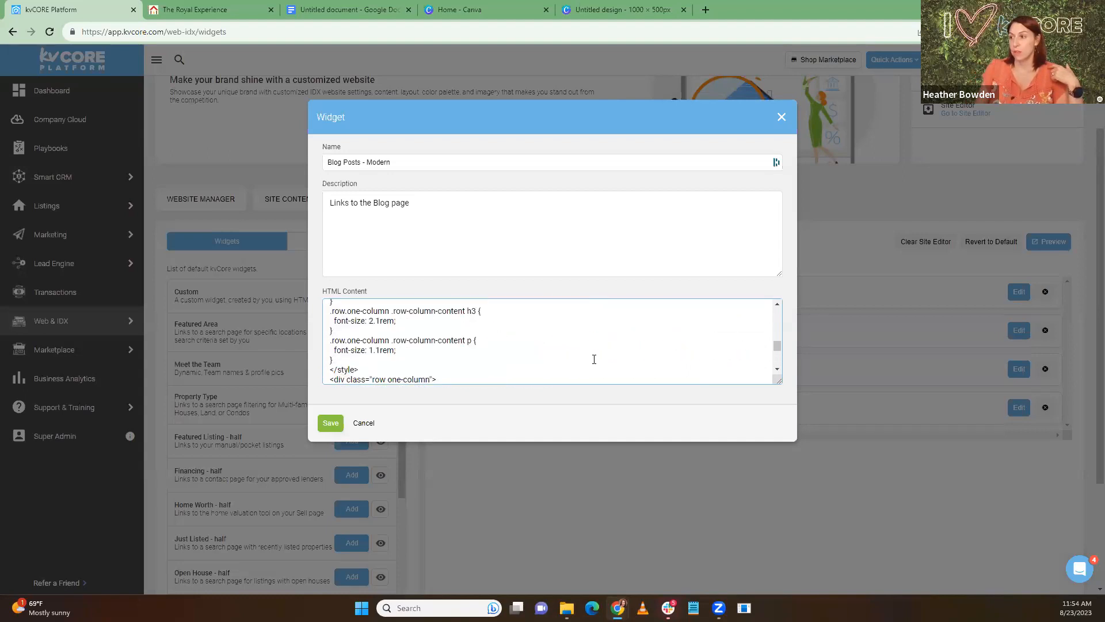
scroll(594, 360, down, 3)
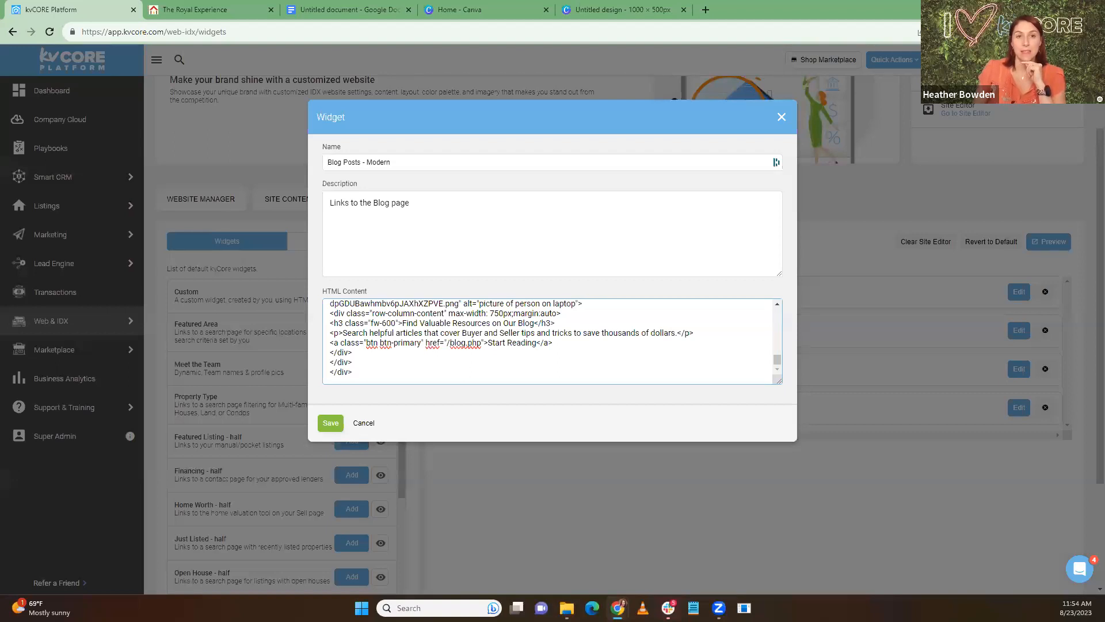
click(782, 118)
click(530, 295)
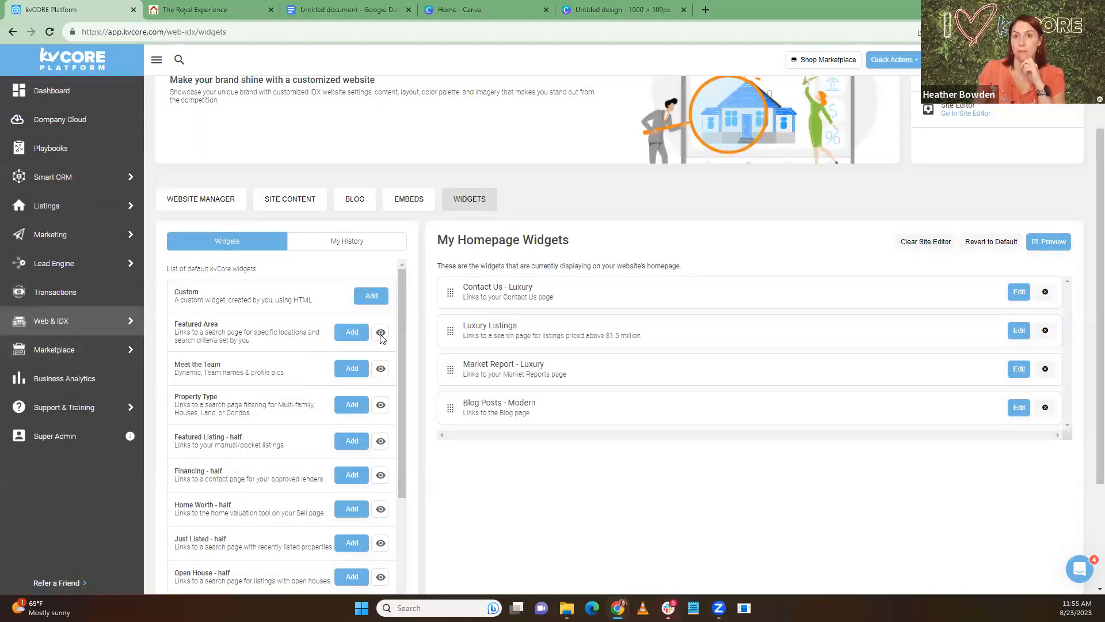
Preview the Featured Area widget's example and add the widget to the homepage widgets.
click(381, 334)
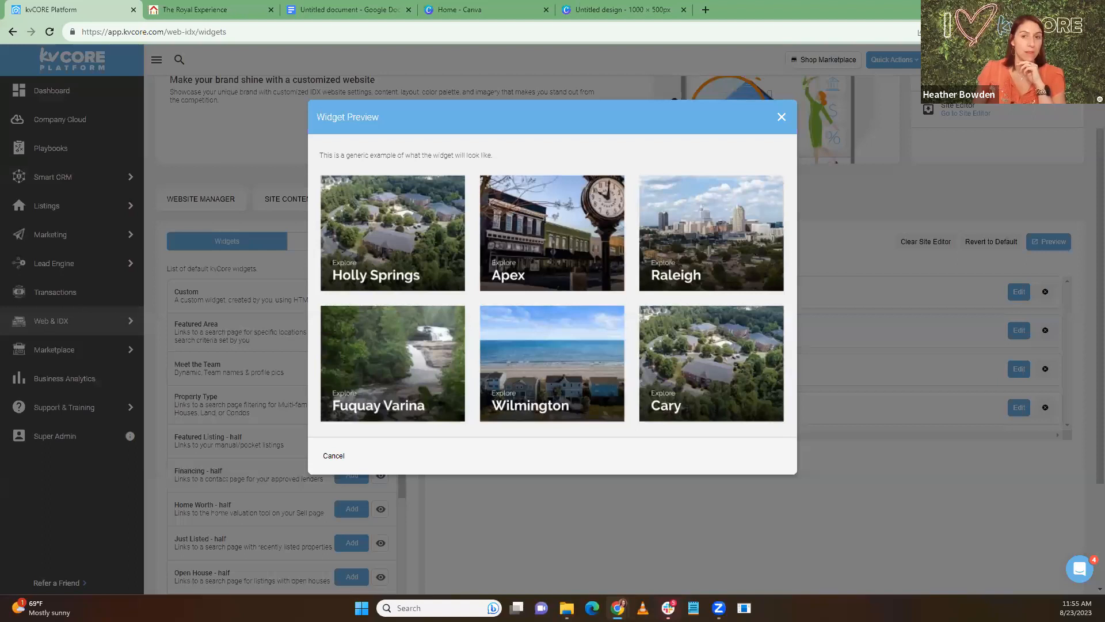
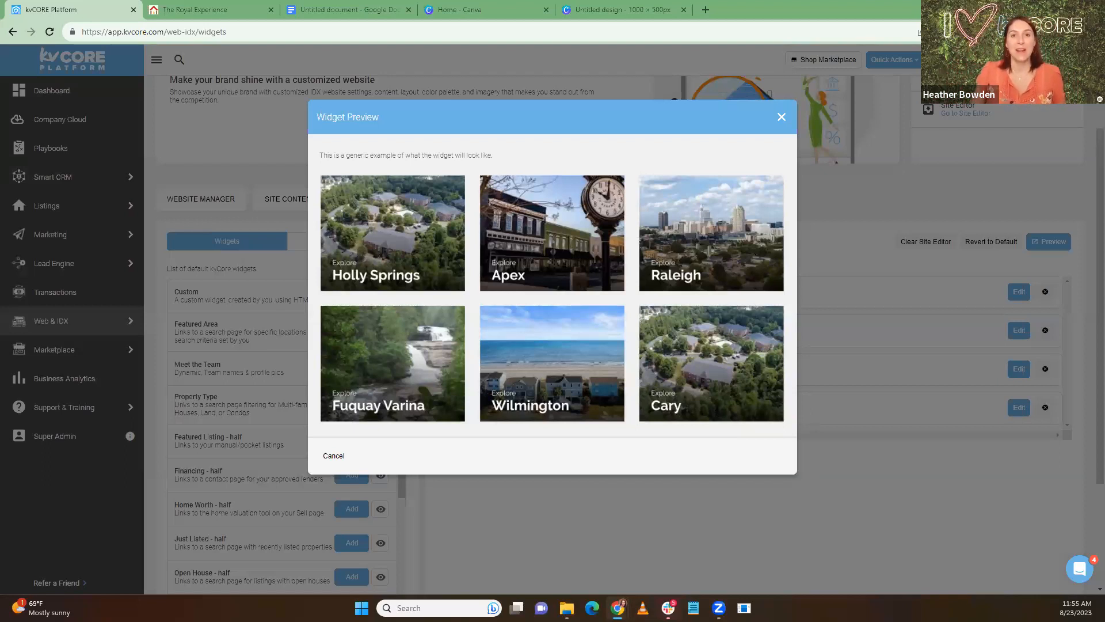
click(782, 118)
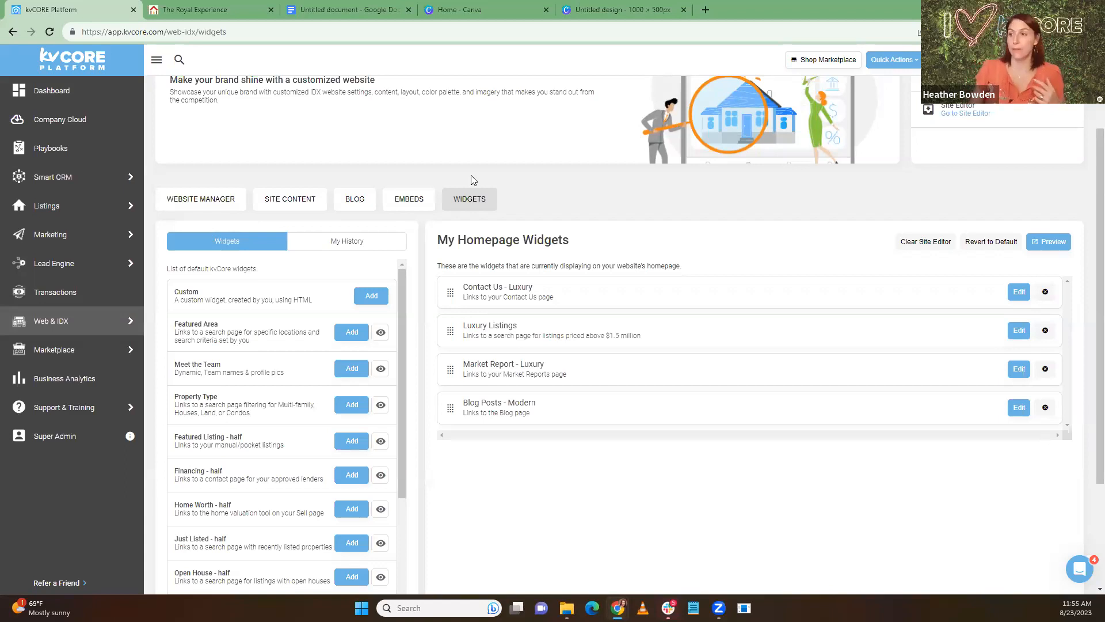
click(350, 334)
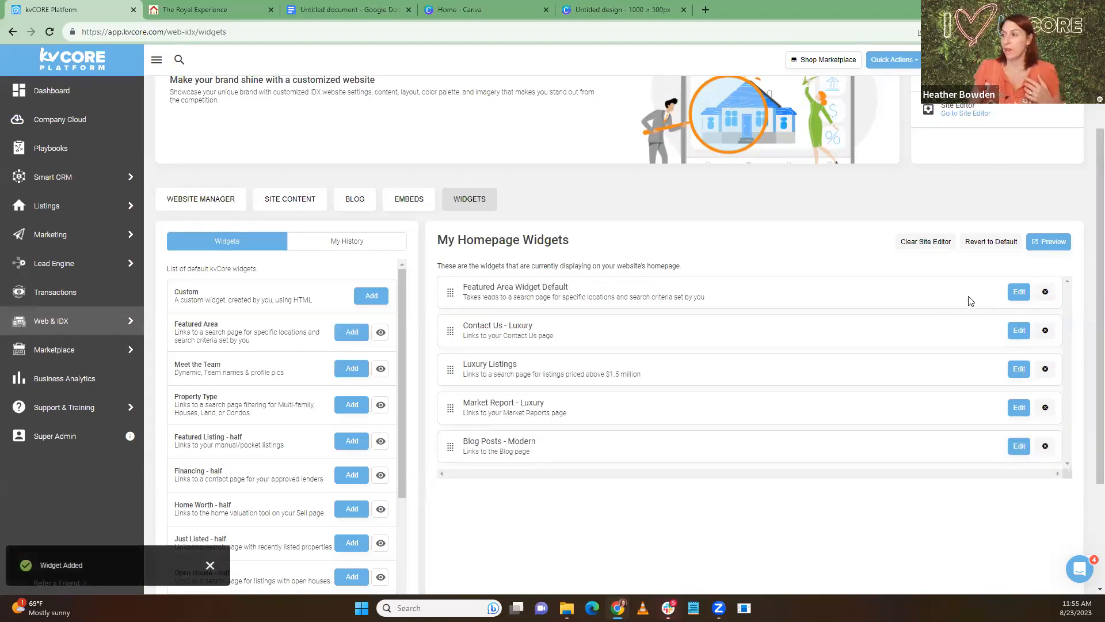
Start a new area in the added Featured Area widget and name it "Jacksonville Pool Homes".
click(1019, 295)
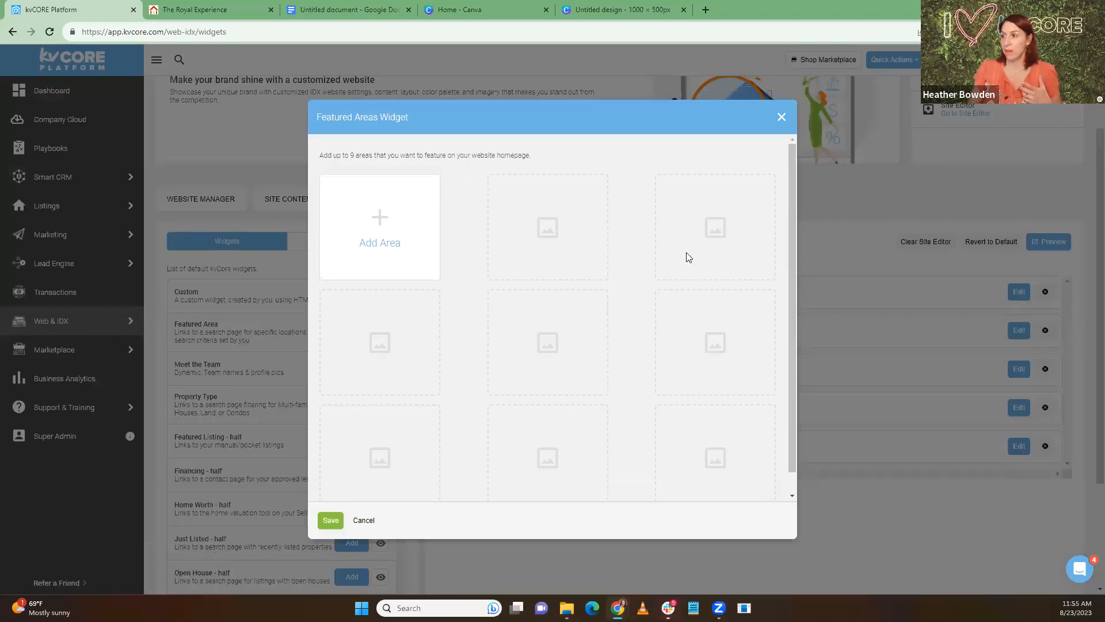
click(373, 247)
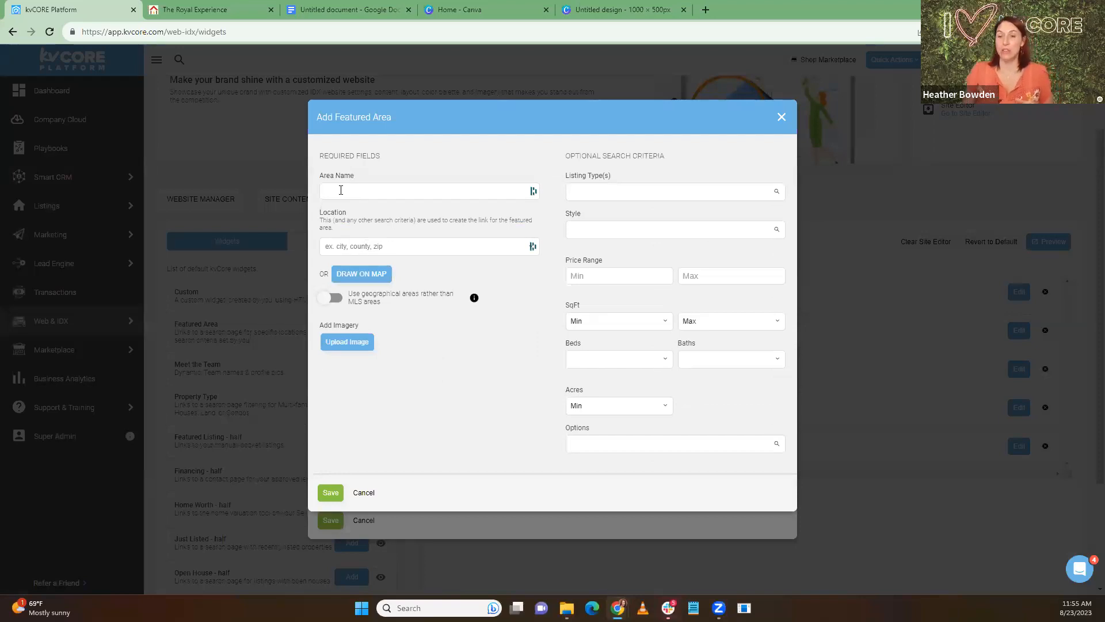
click(342, 193)
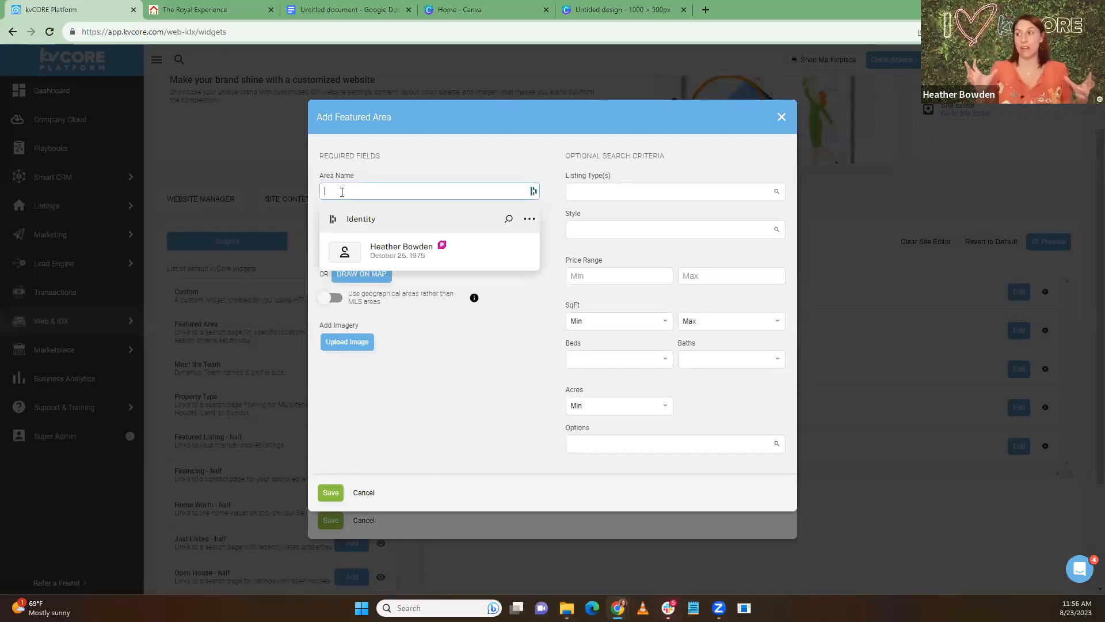
text(J)
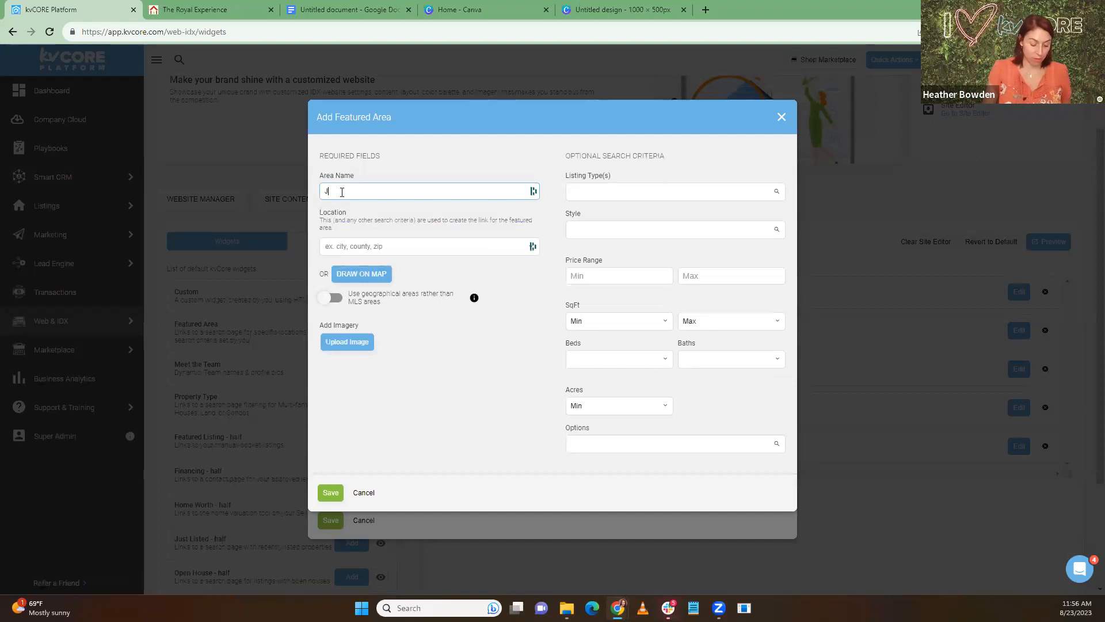
text(acksonville)
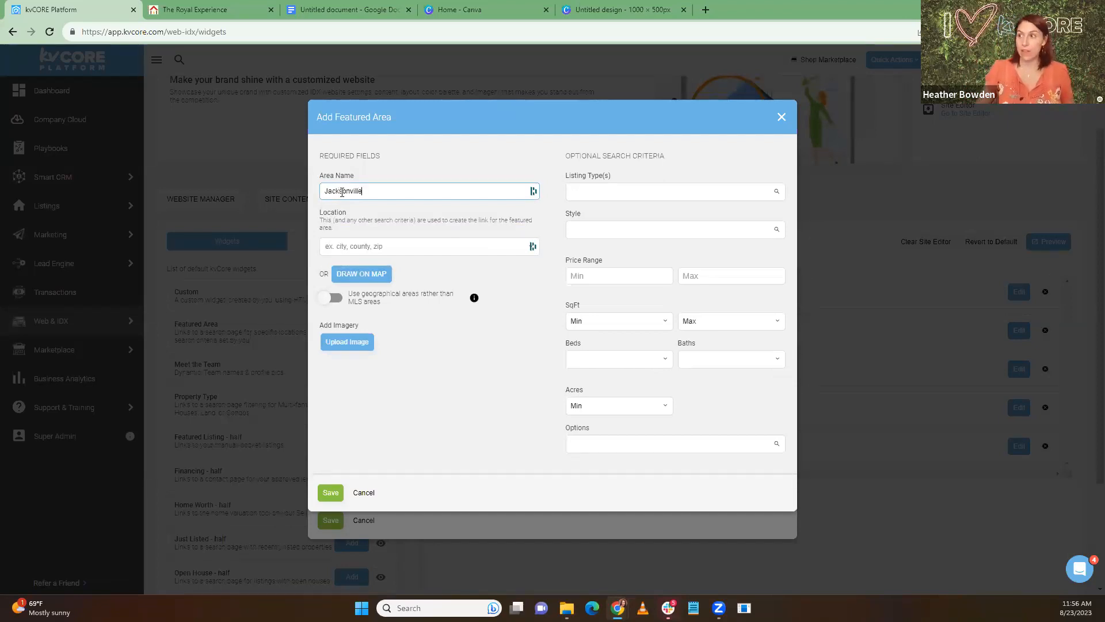
click(382, 211)
click(370, 194)
double_click(327, 192)
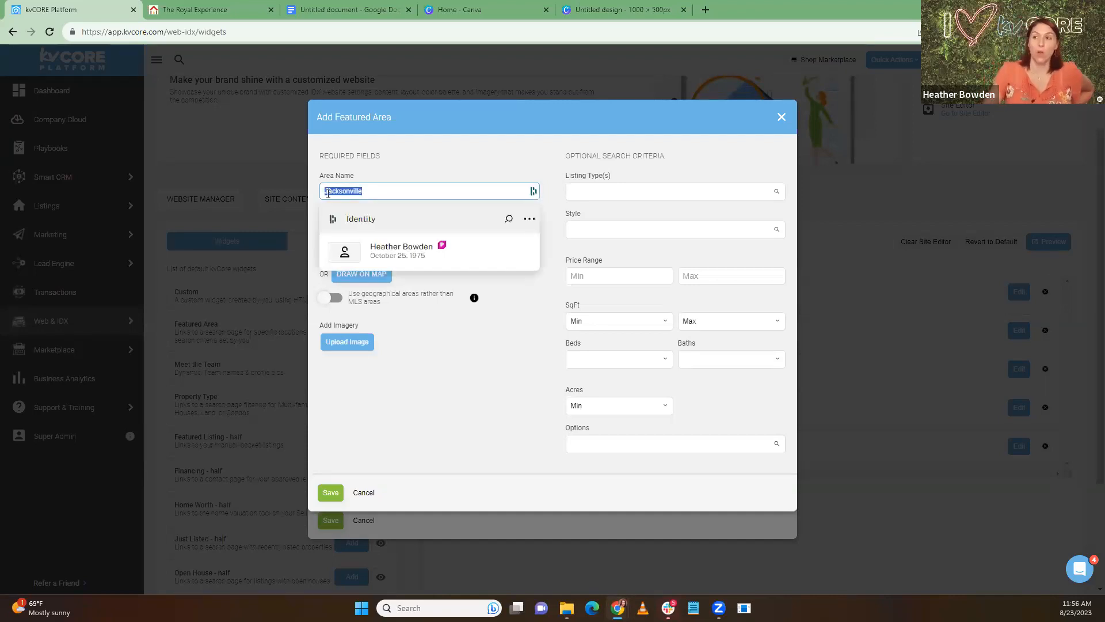
click(386, 193)
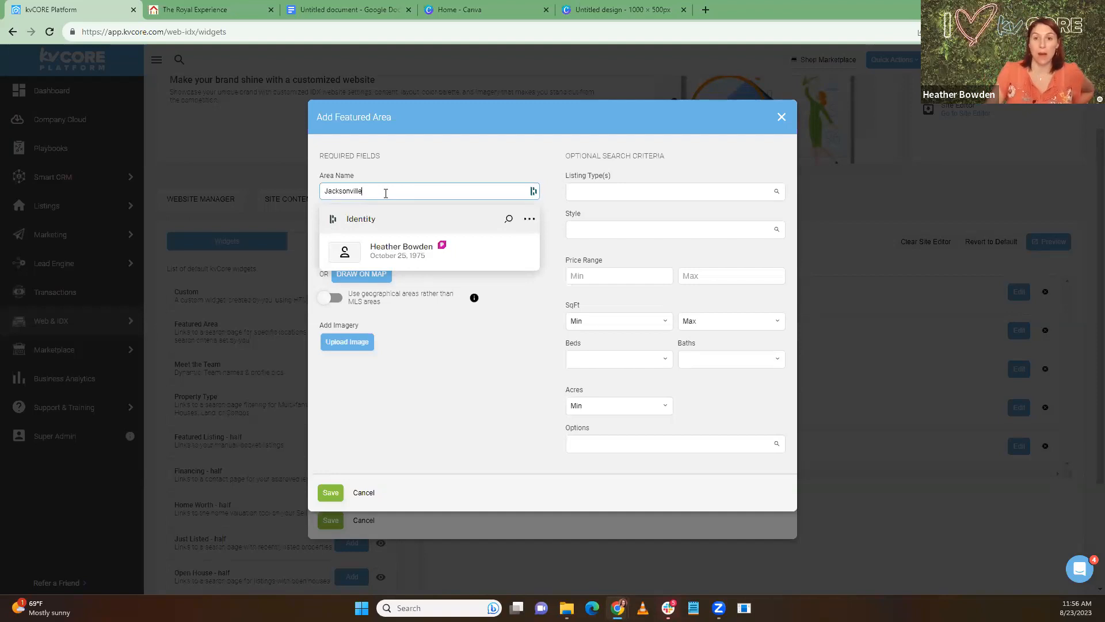
click(438, 403)
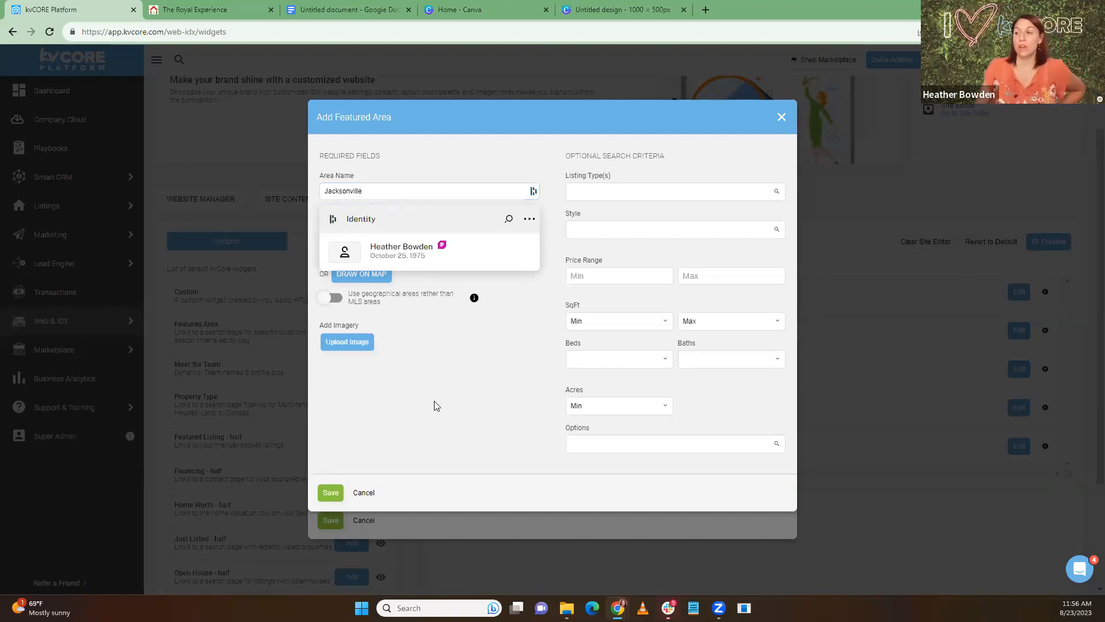
click(380, 192)
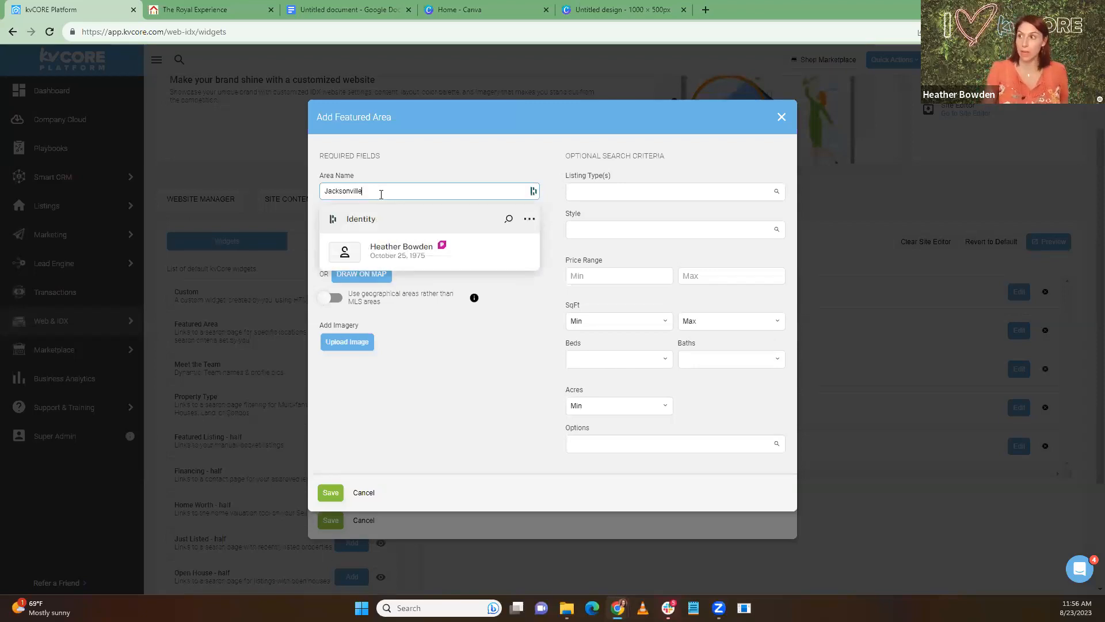
text(Pool Homes)
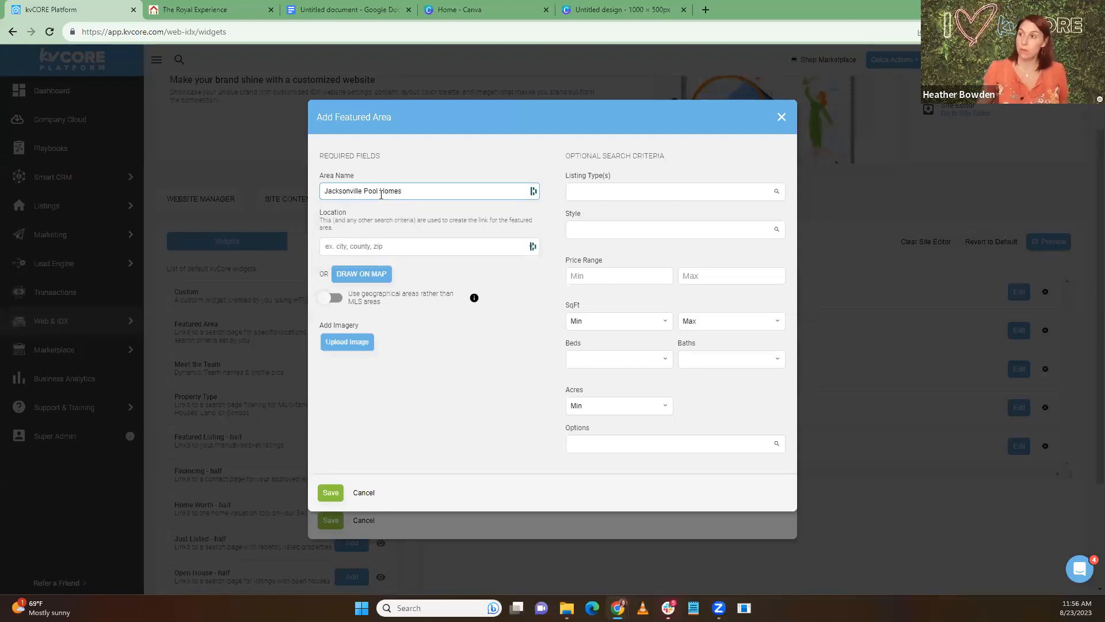
Set the featured area's location to the city of Jacksonville, FL.
click(373, 247)
text(Jackson)
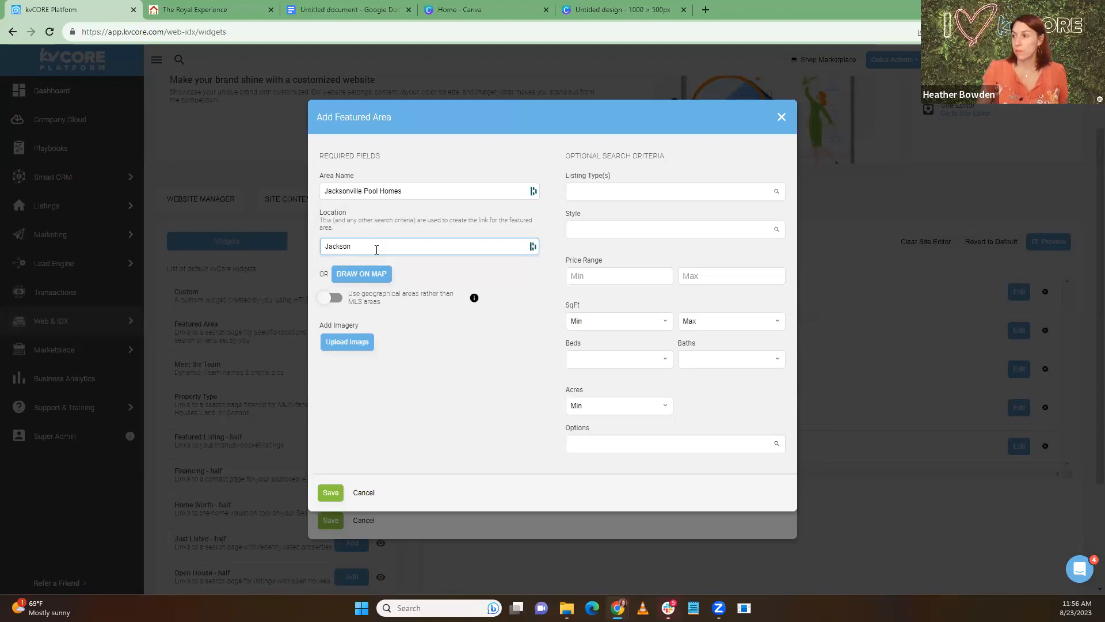
click(380, 264)
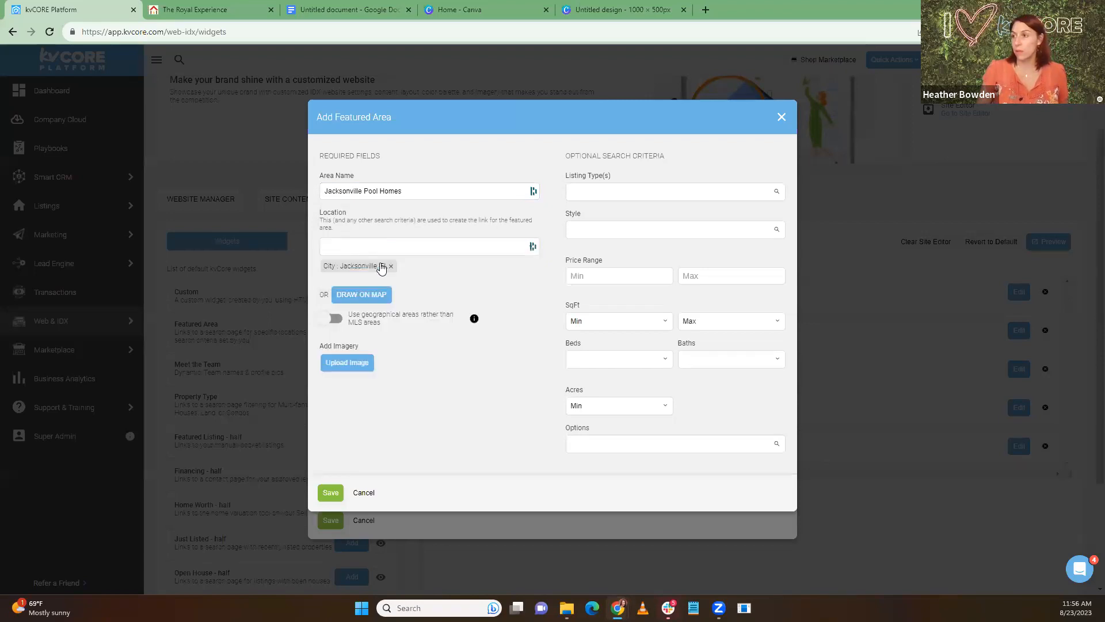
Limit the featured area's listing types to Single Family, Townhouse and Condos.
click(600, 189)
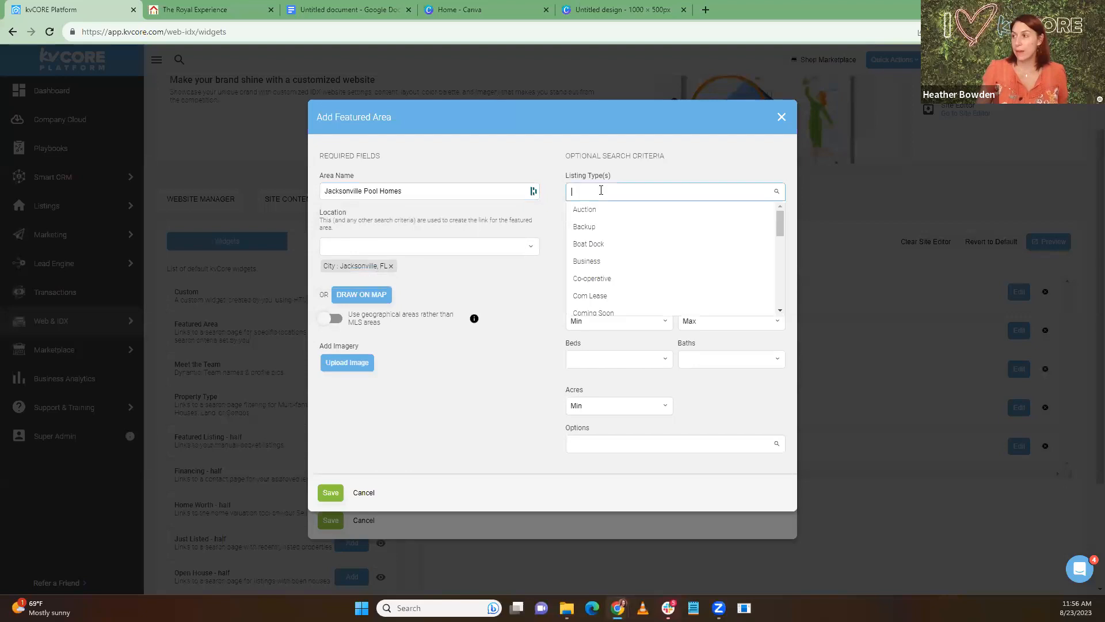
scroll(606, 221, down, 5)
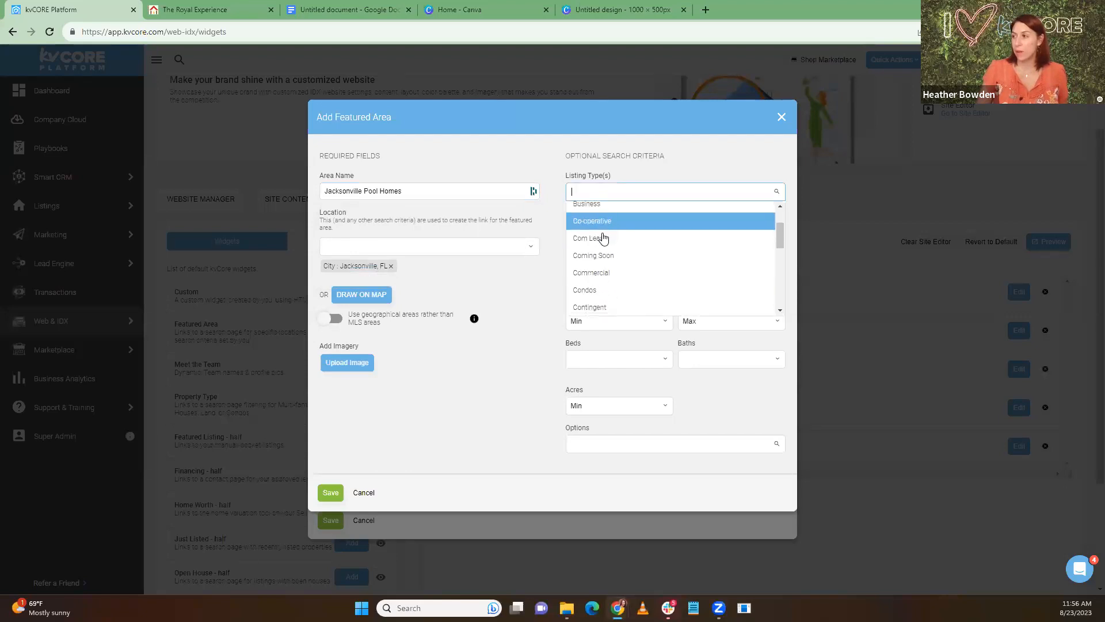
click(607, 302)
click(613, 191)
scroll(619, 282, down, 5)
click(620, 307)
click(624, 218)
scroll(625, 253, down, 2)
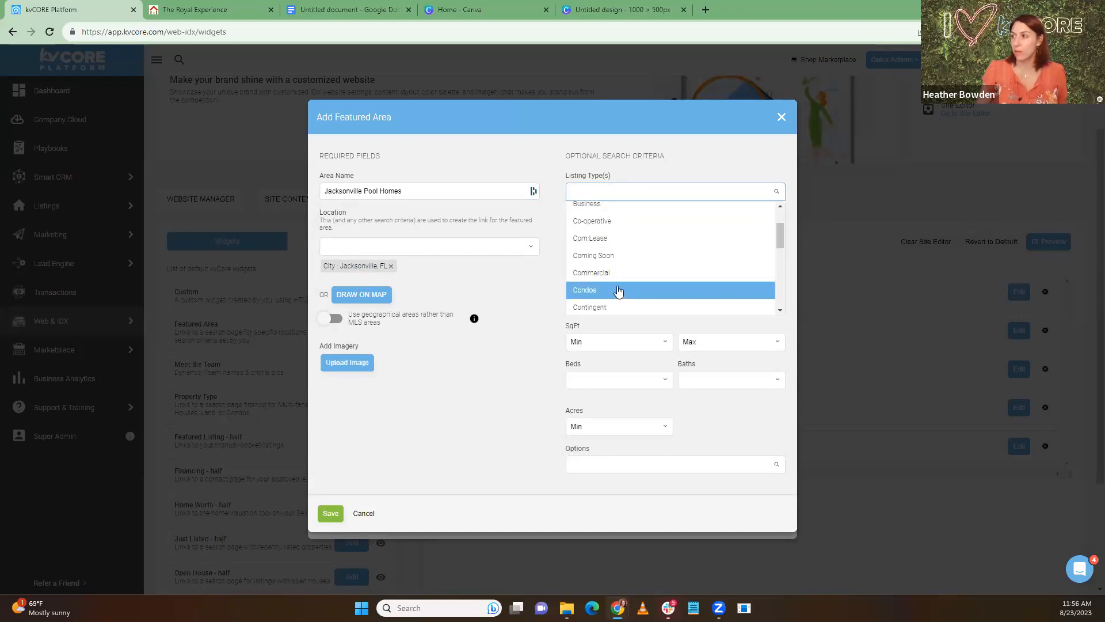
click(619, 290)
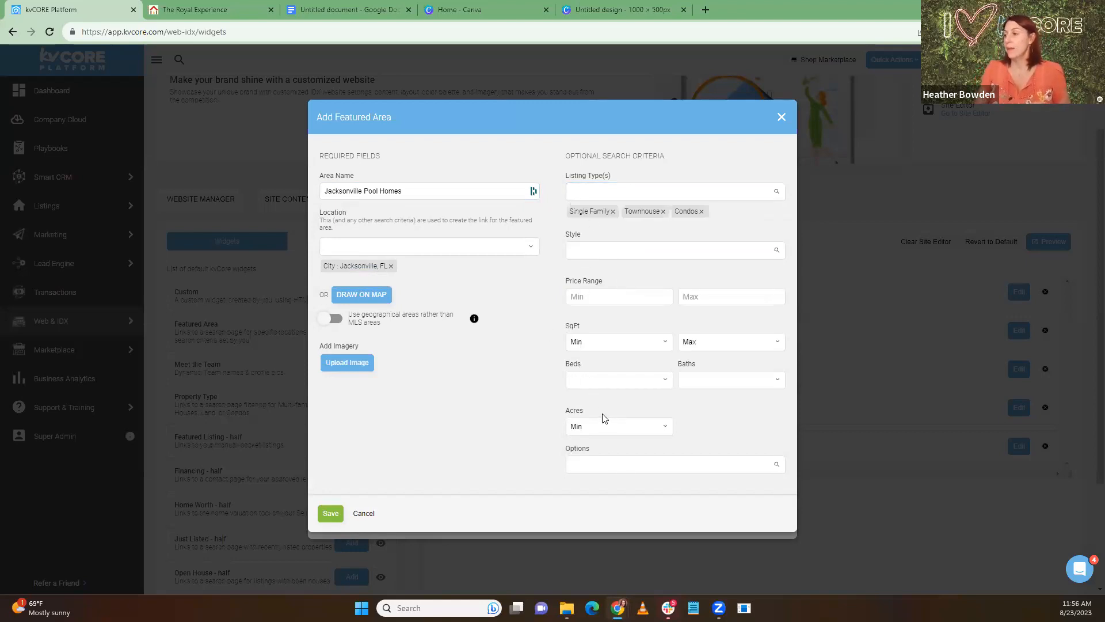
Add Pool to the featured area's search options.
click(616, 461)
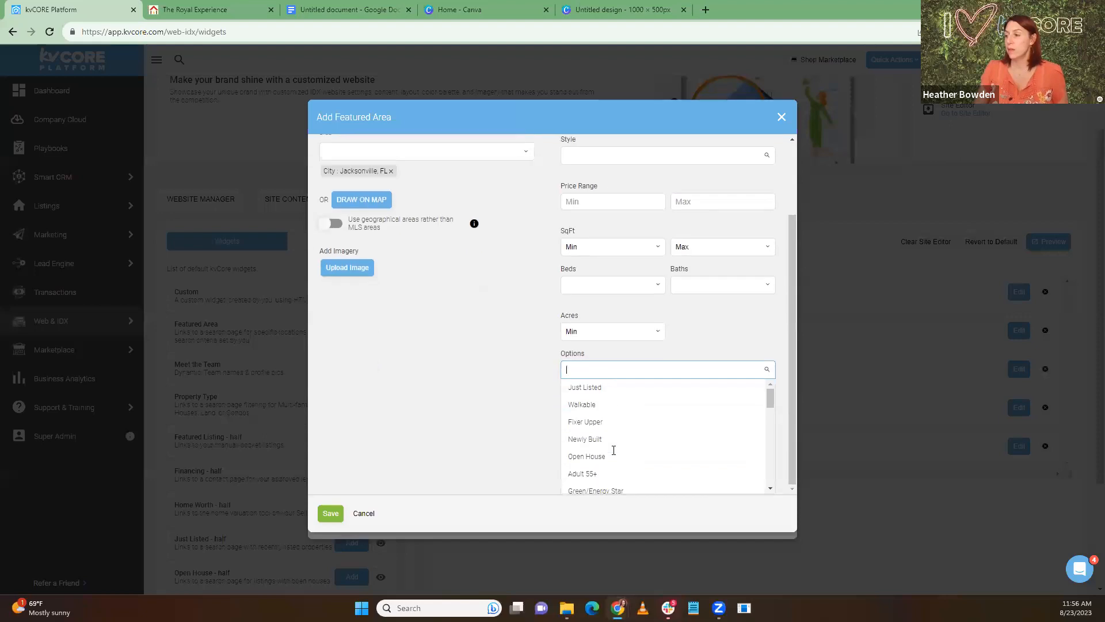
scroll(671, 439, down, 3)
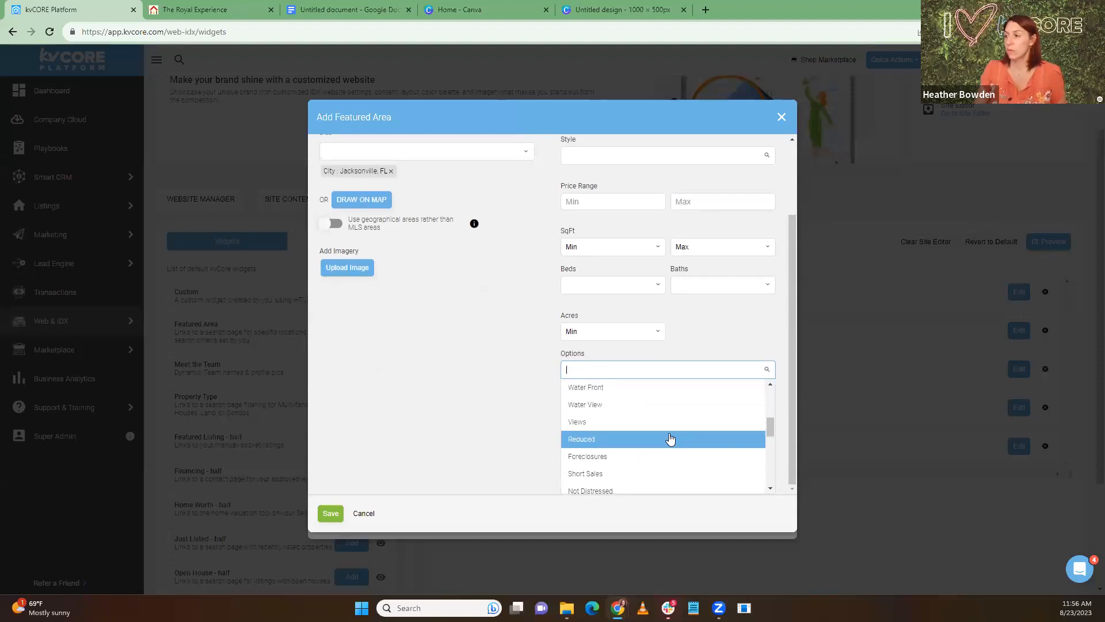
scroll(668, 438, up, 1)
click(651, 433)
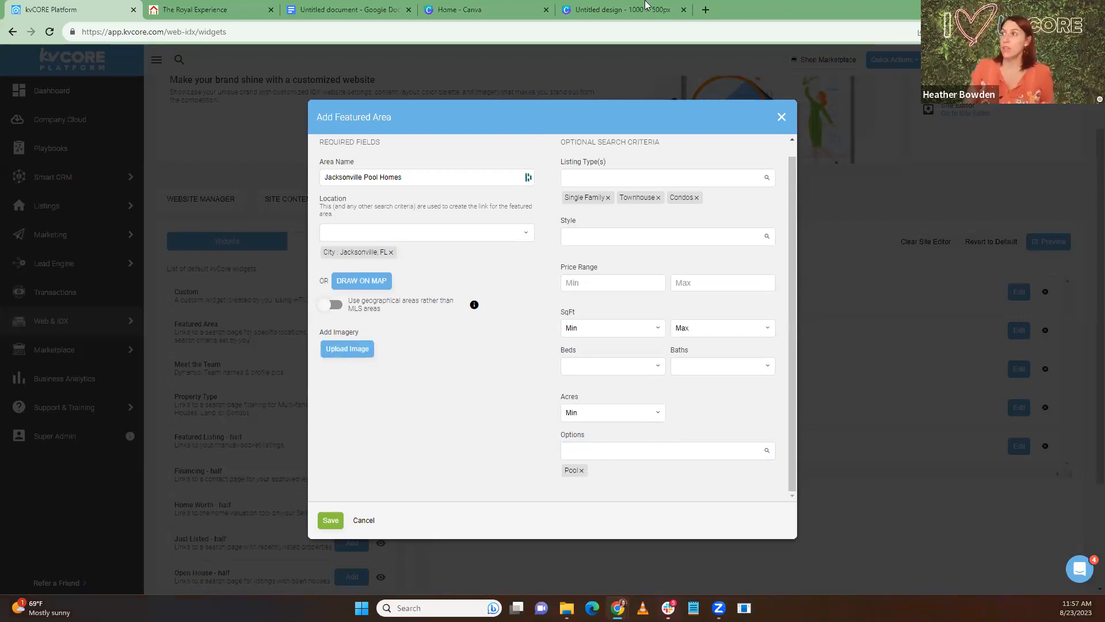
Switch to Canva and create a new Facebook Post (Landscape) design.
click(620, 8)
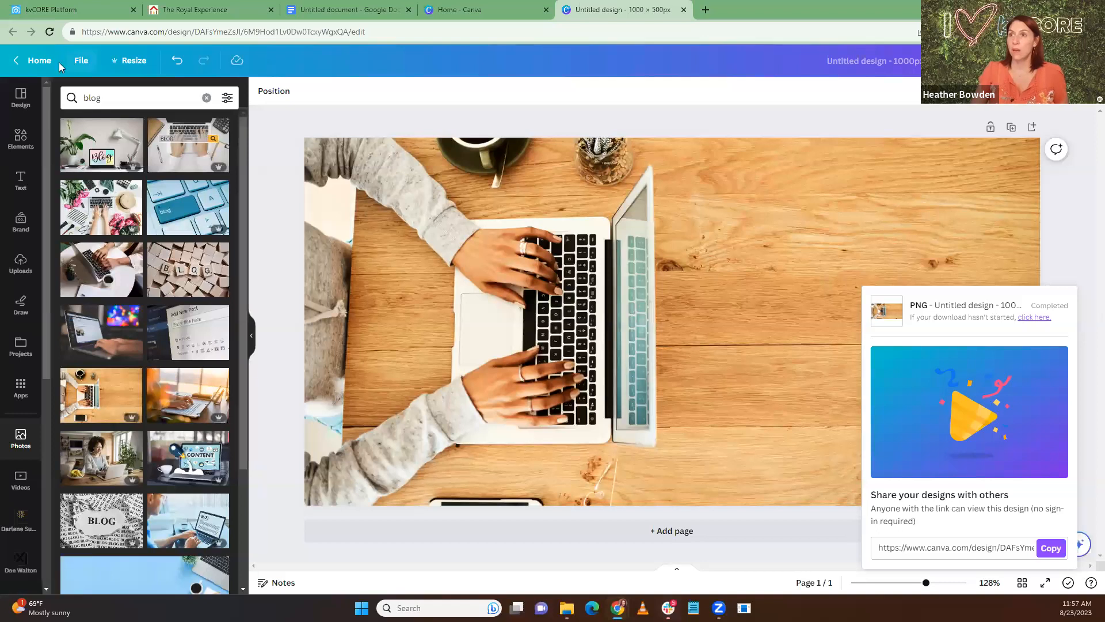
click(39, 60)
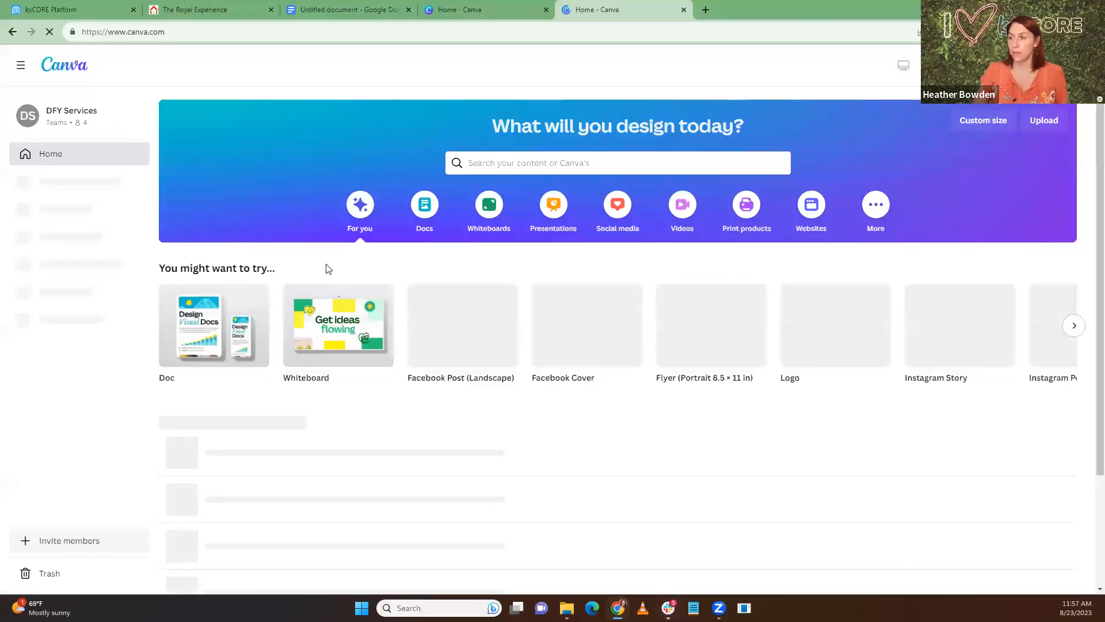
click(459, 334)
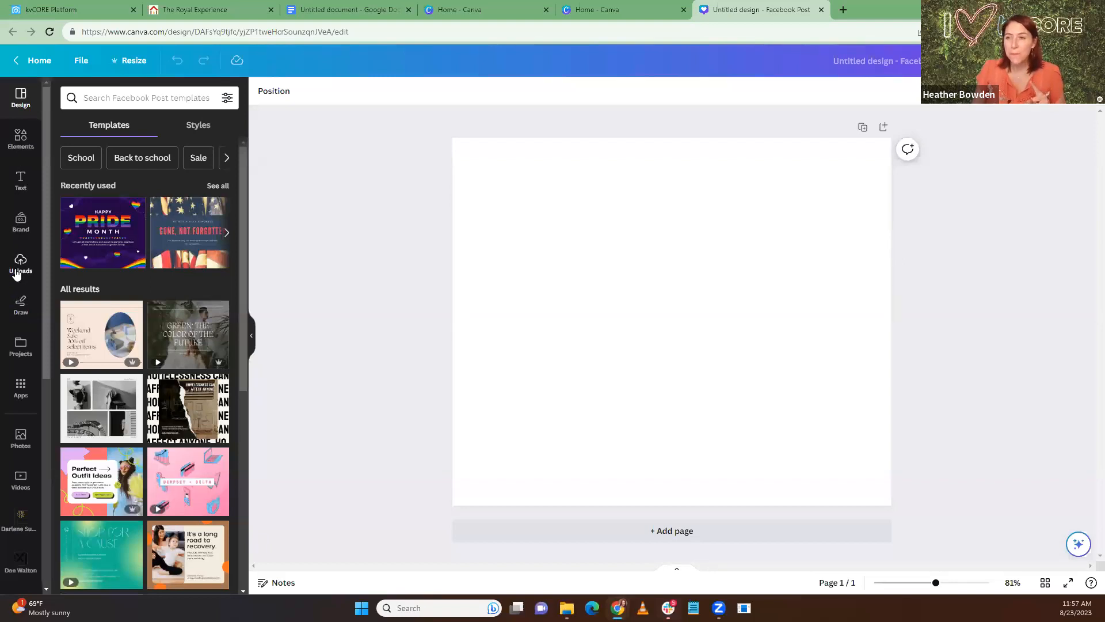
Search Canva's photos for "florida house with pool" and fill the blank page with the first photo of the lit house and pool.
click(19, 440)
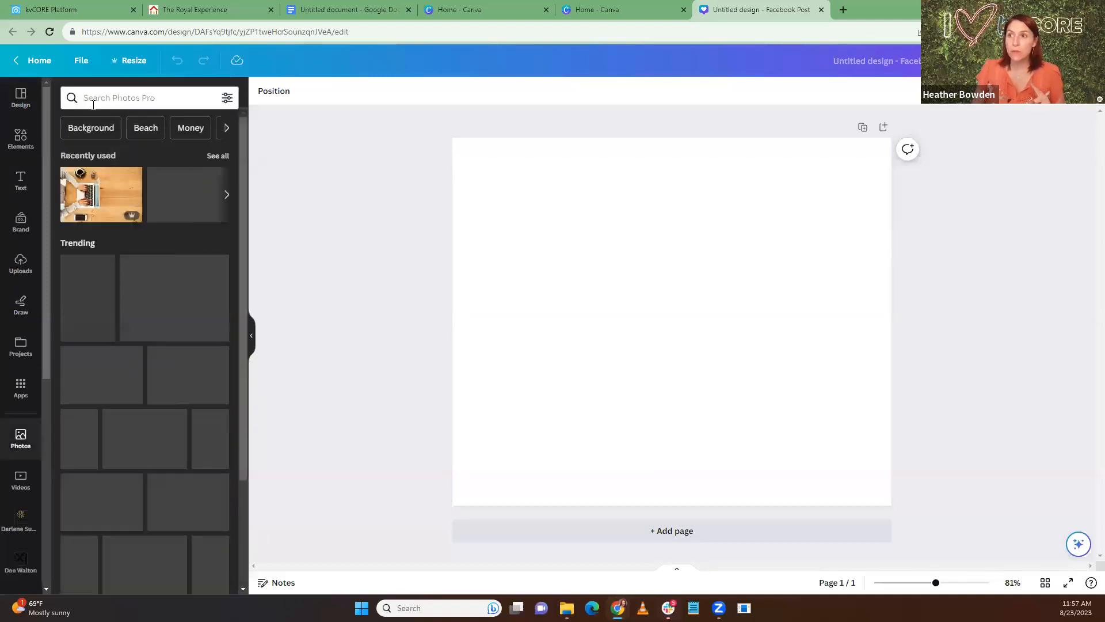
click(92, 99)
text(florida)
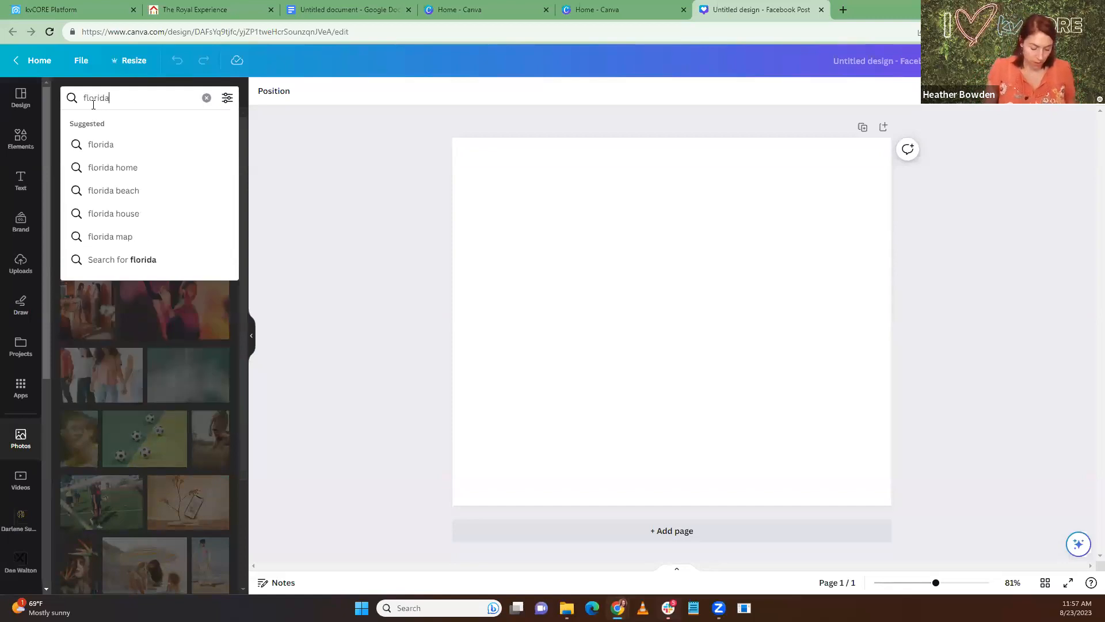
text( house with pool)
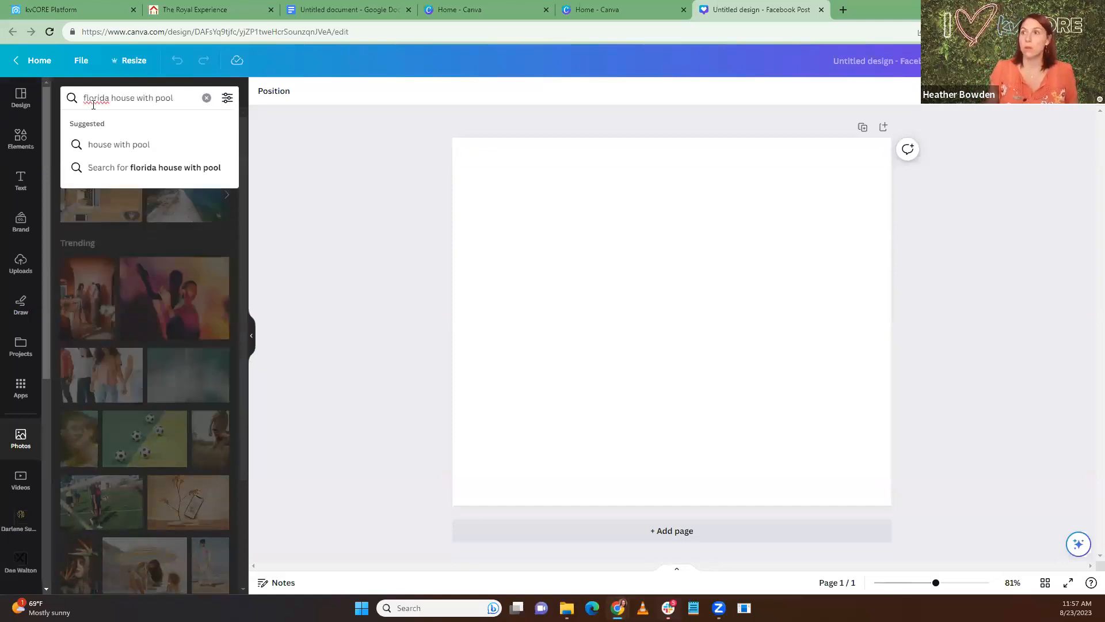
key(Return)
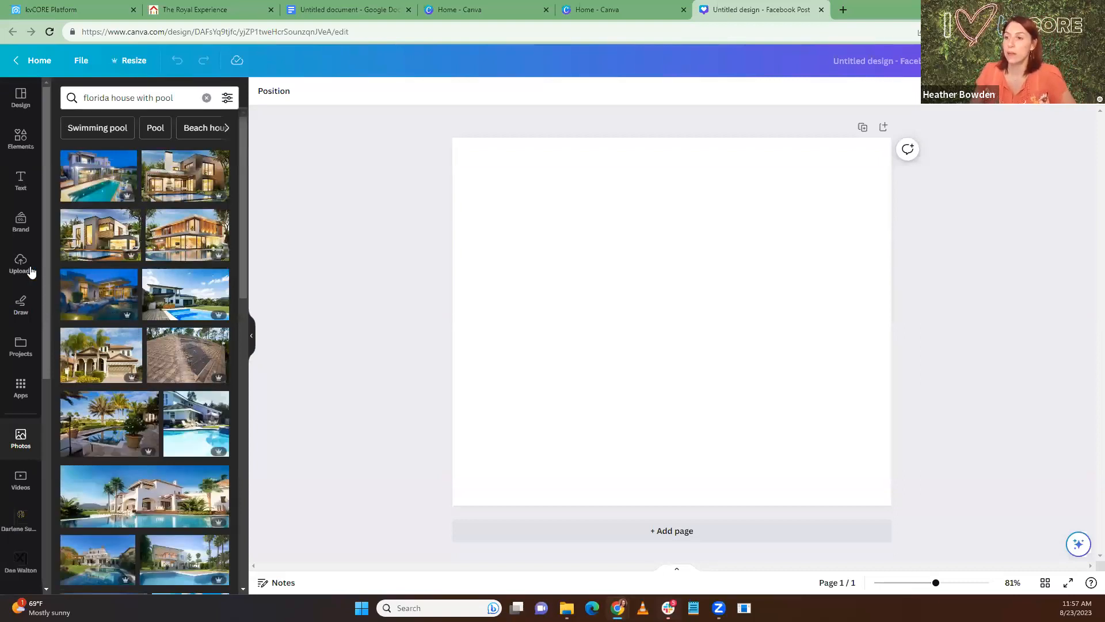
drag(98, 176, 465, 266)
click(345, 282)
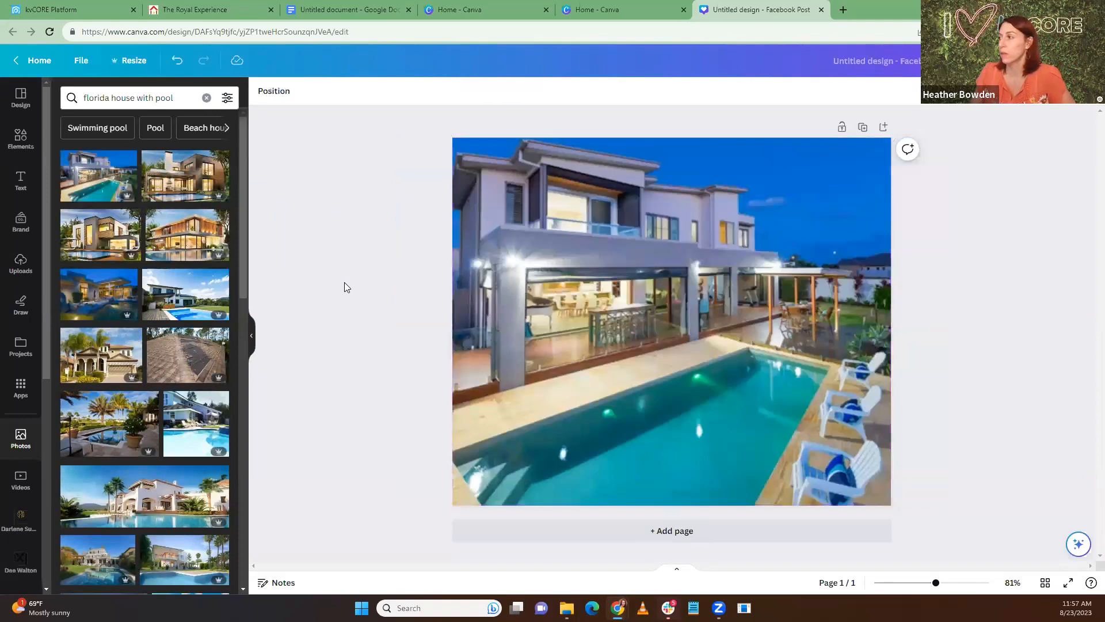
Download the pool house design as a PNG.
click(667, 332)
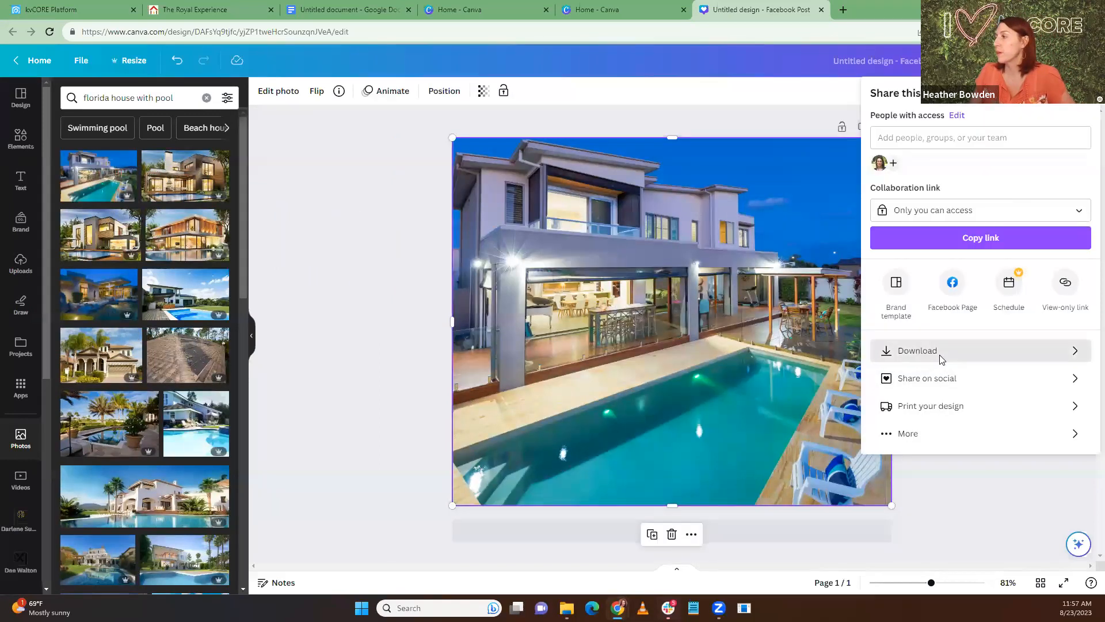
click(938, 356)
click(930, 285)
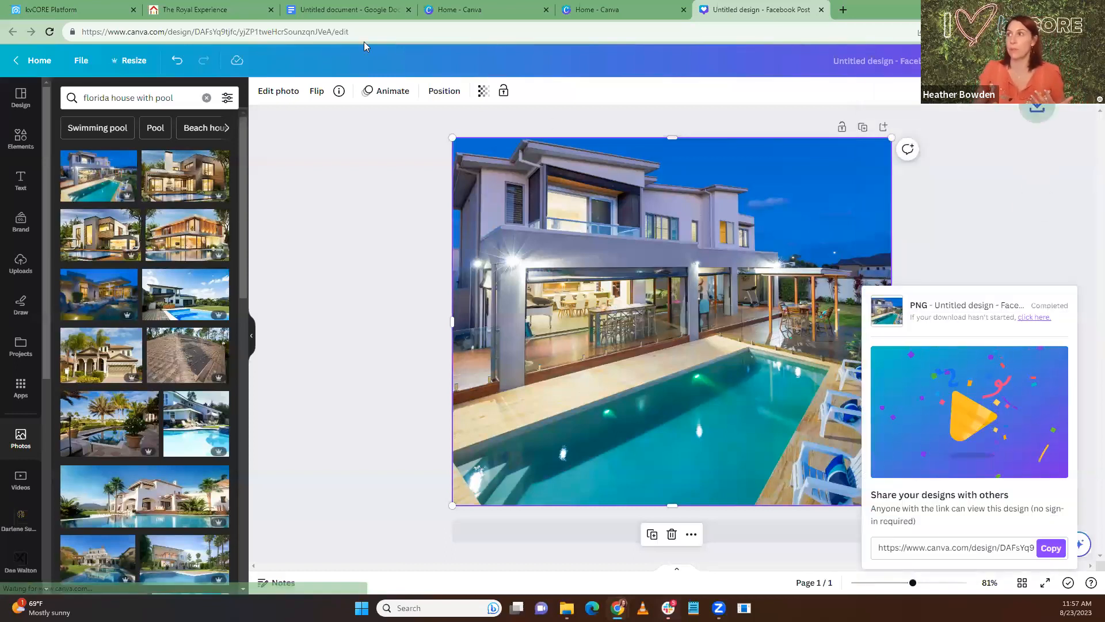
Switch to kvCORE, upload Untitled design (95).png from Downloads to the image library and insert it as the featured area's image.
click(75, 9)
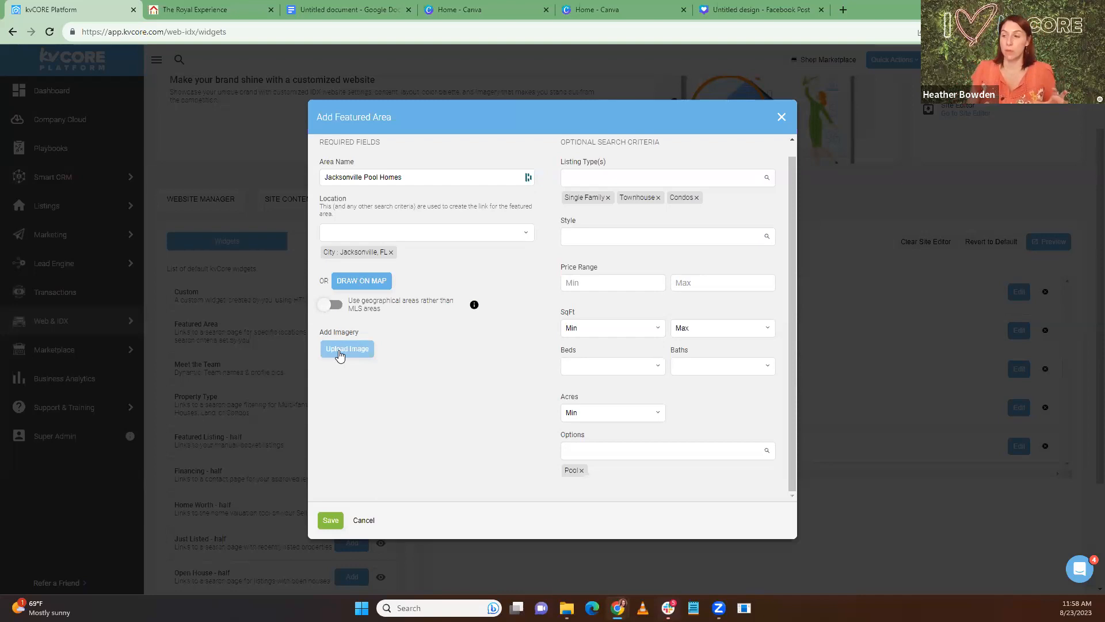
click(340, 356)
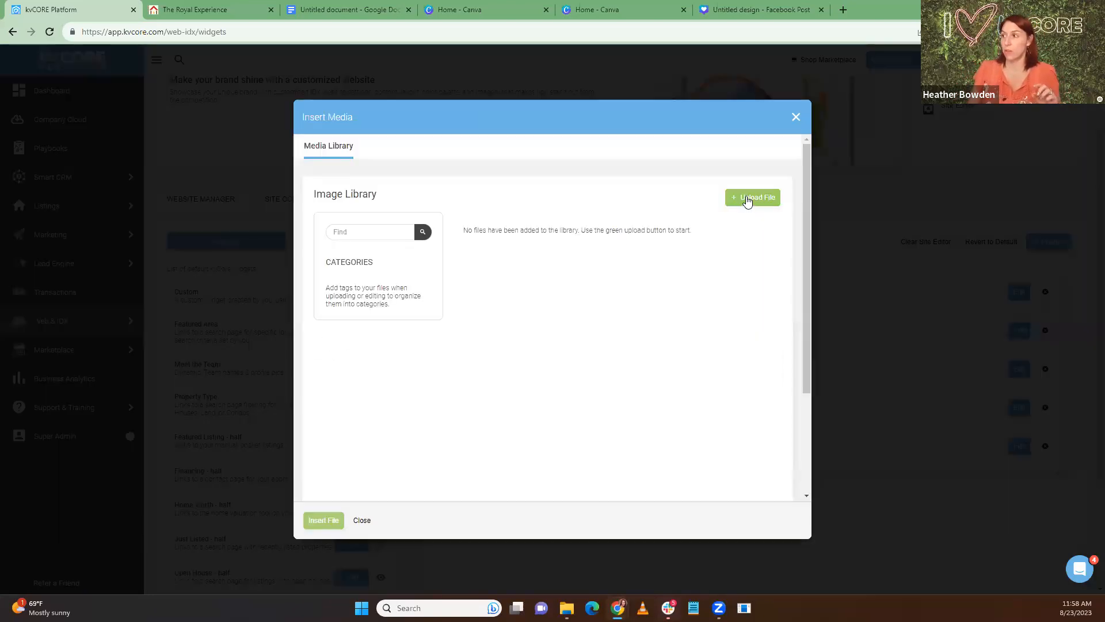
click(747, 200)
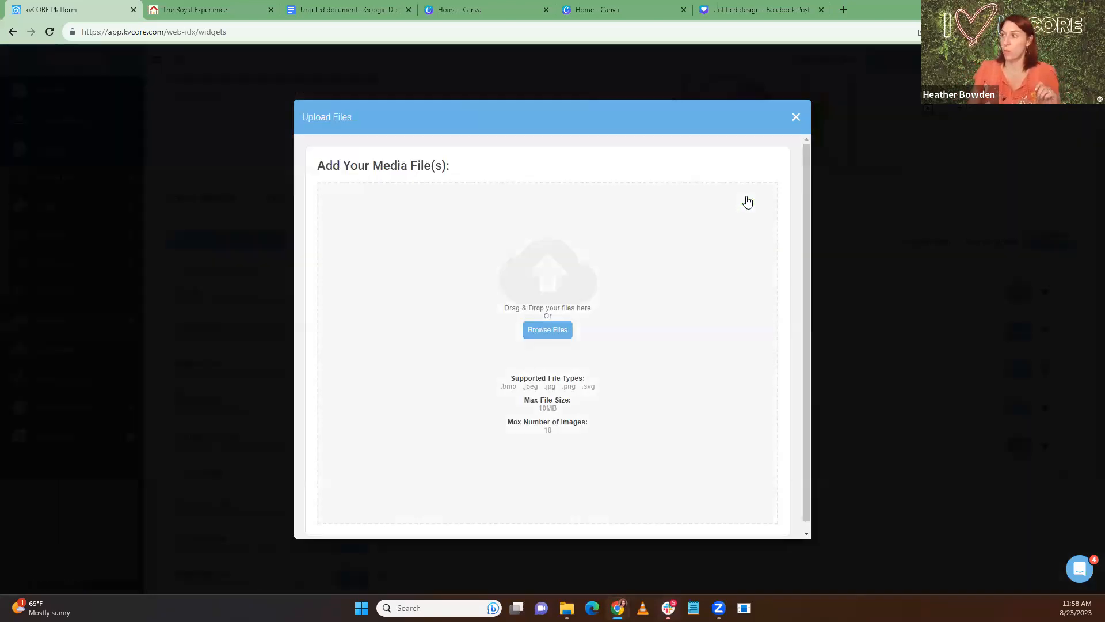
click(547, 329)
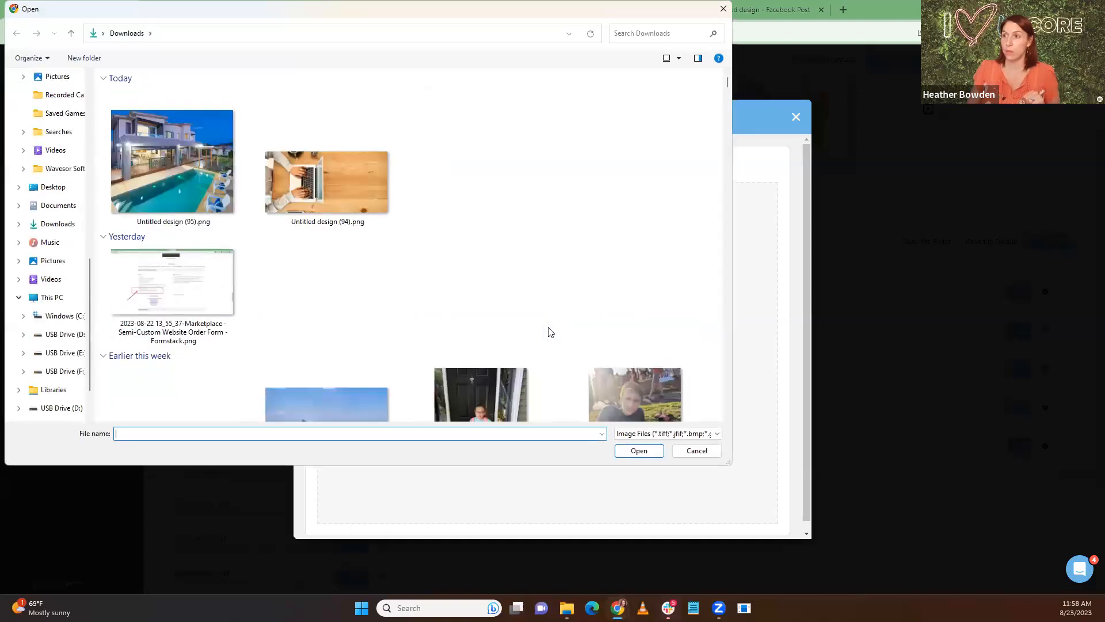
click(233, 186)
click(635, 452)
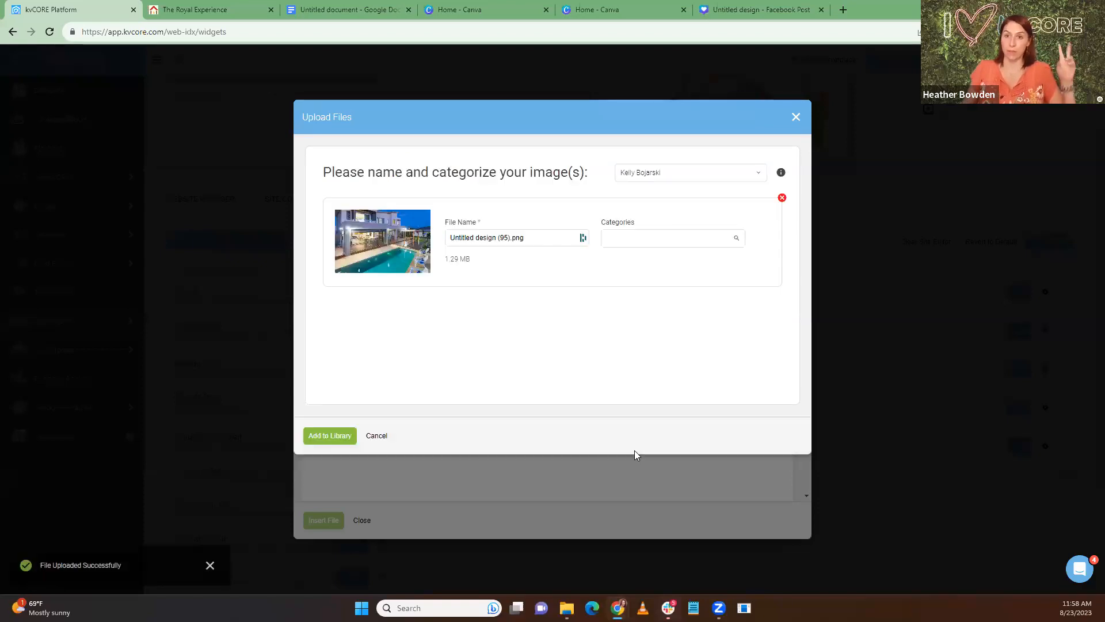
click(320, 442)
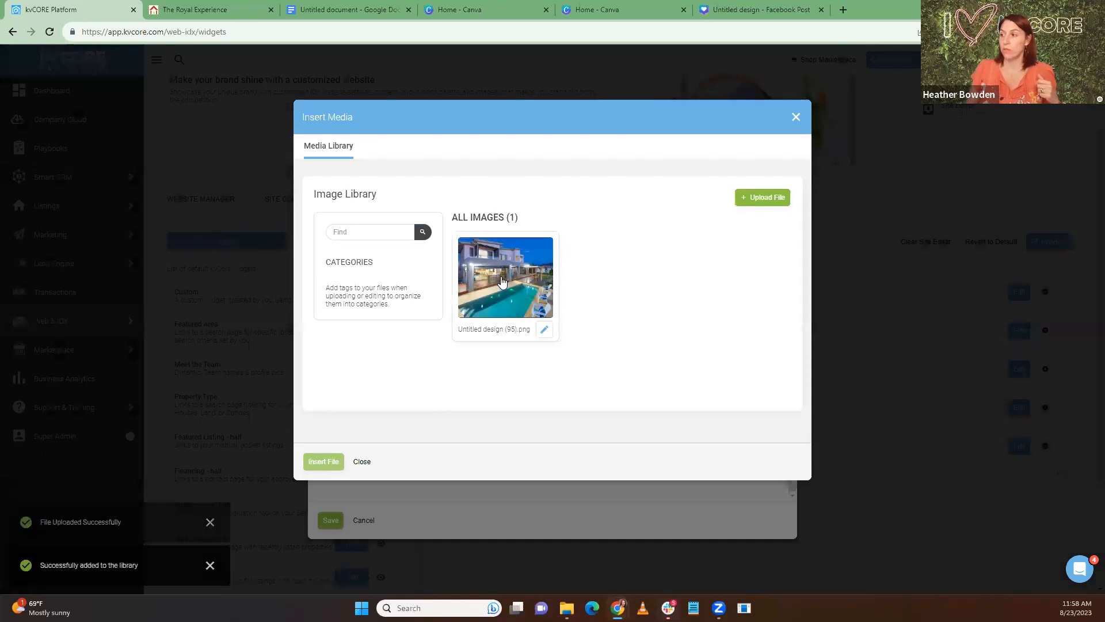
click(502, 282)
click(324, 462)
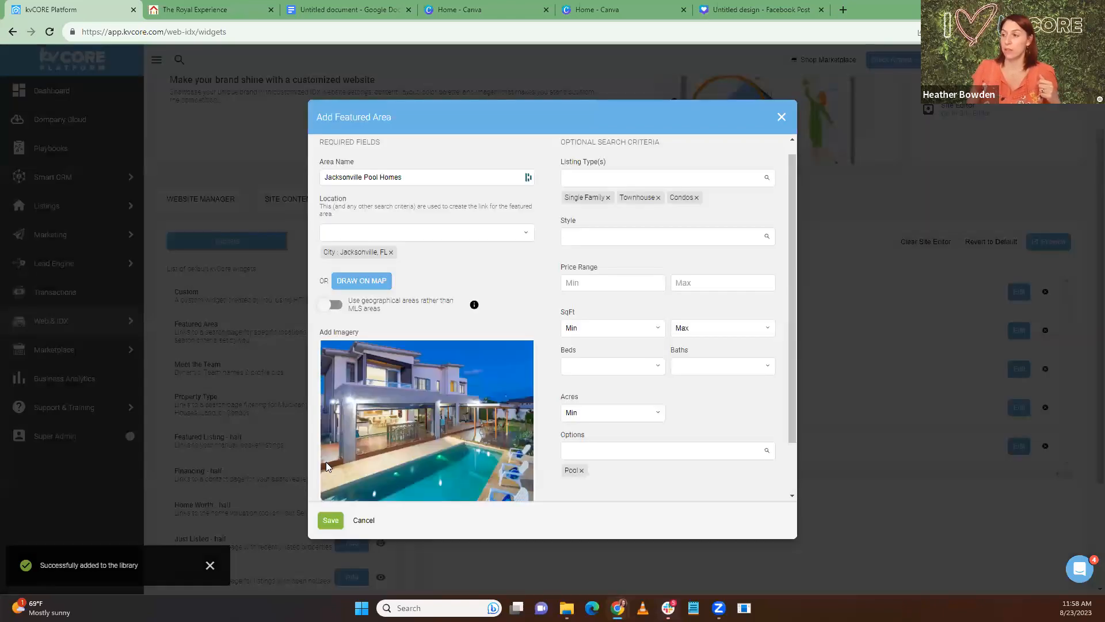
Save the Jacksonville Pool Homes area and the Featured Areas widget.
drag(406, 177, 310, 180)
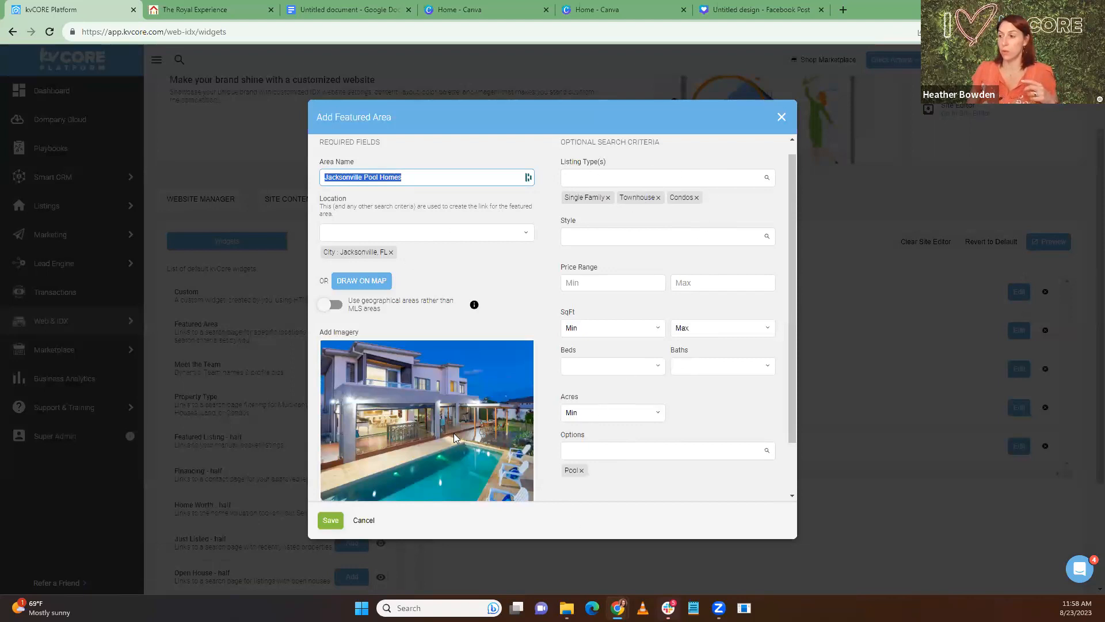
scroll(454, 436, down, 2)
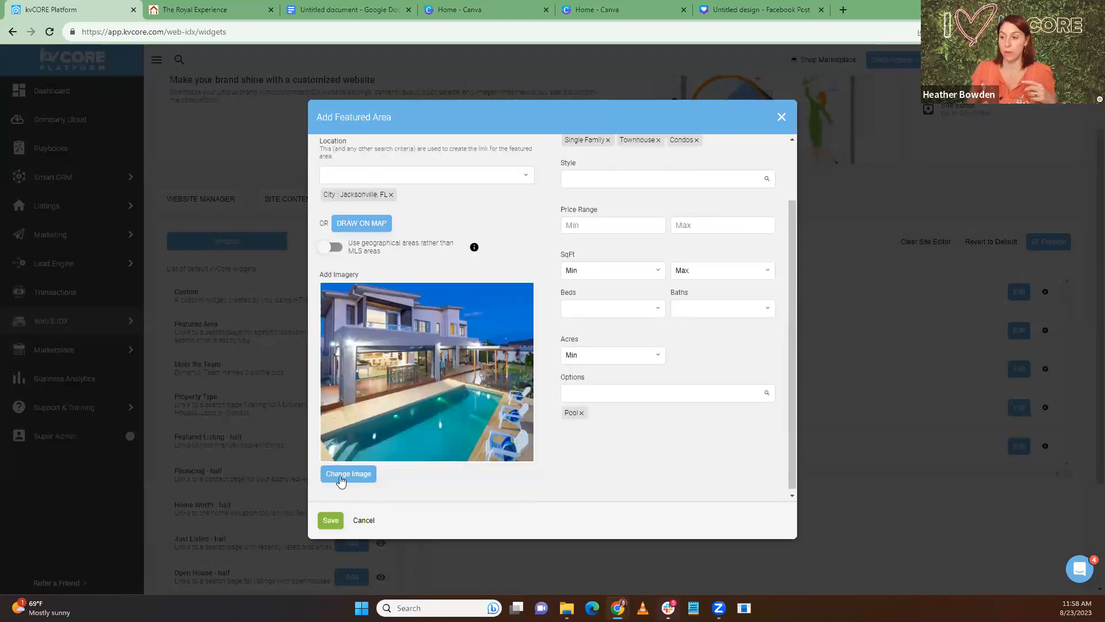
click(331, 521)
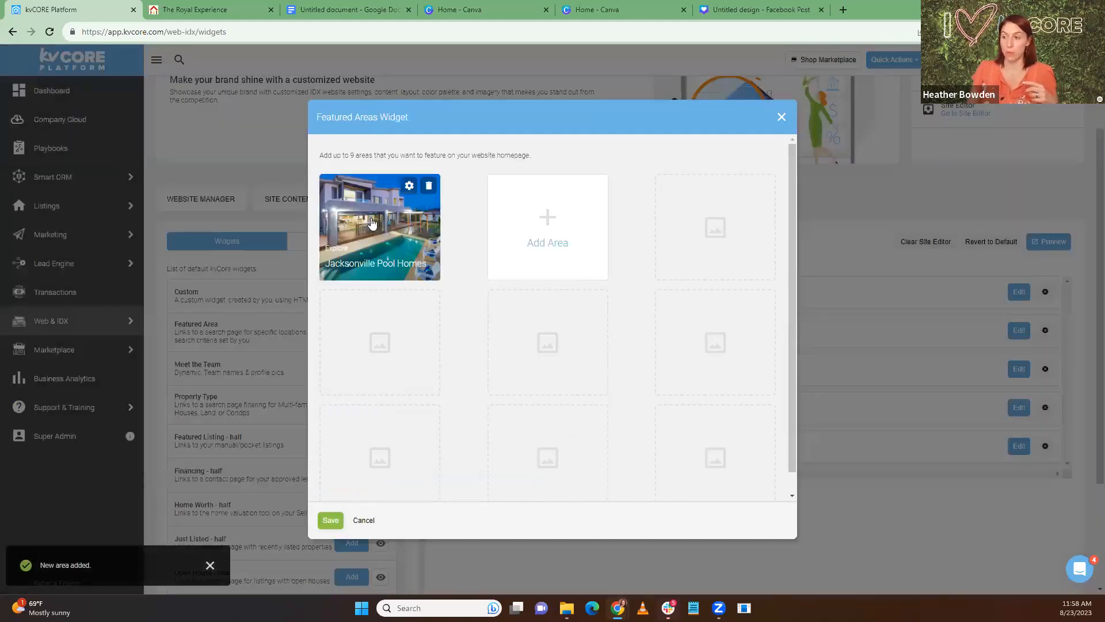
click(332, 526)
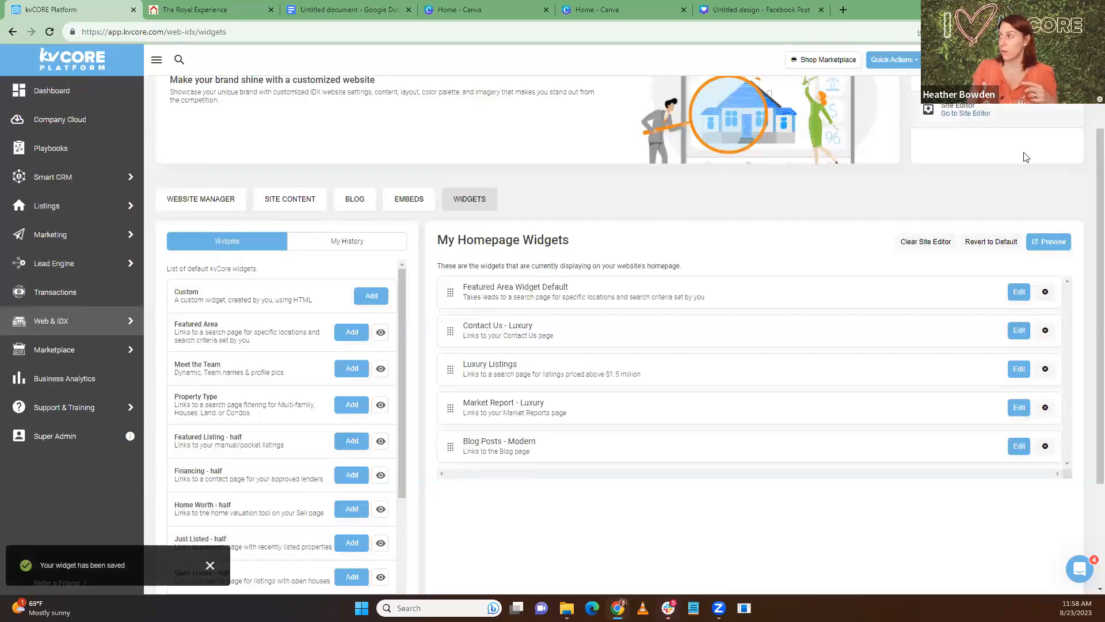
Preview the website's homepage and open the listings behind the Jacksonville Pool Homes featured area.
click(1055, 244)
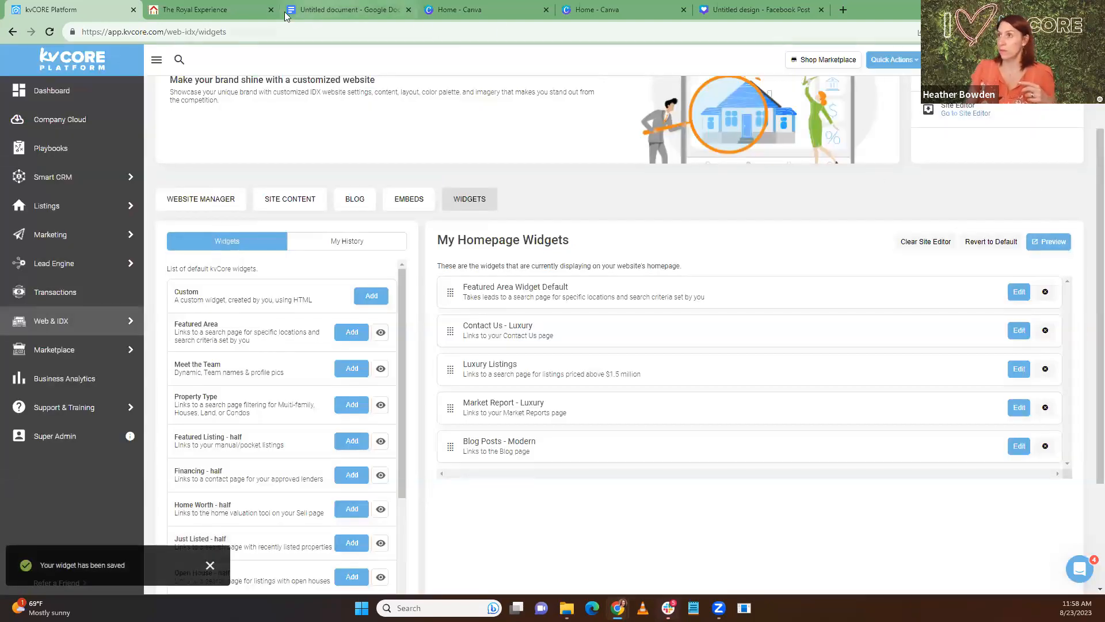
click(1048, 242)
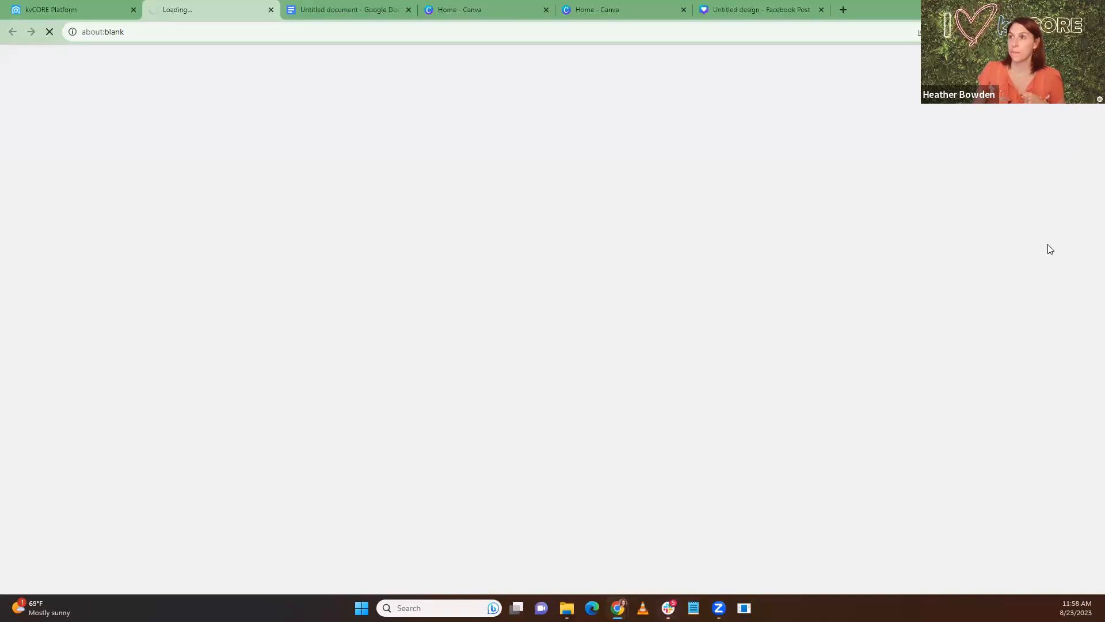
scroll(854, 252, down, 3)
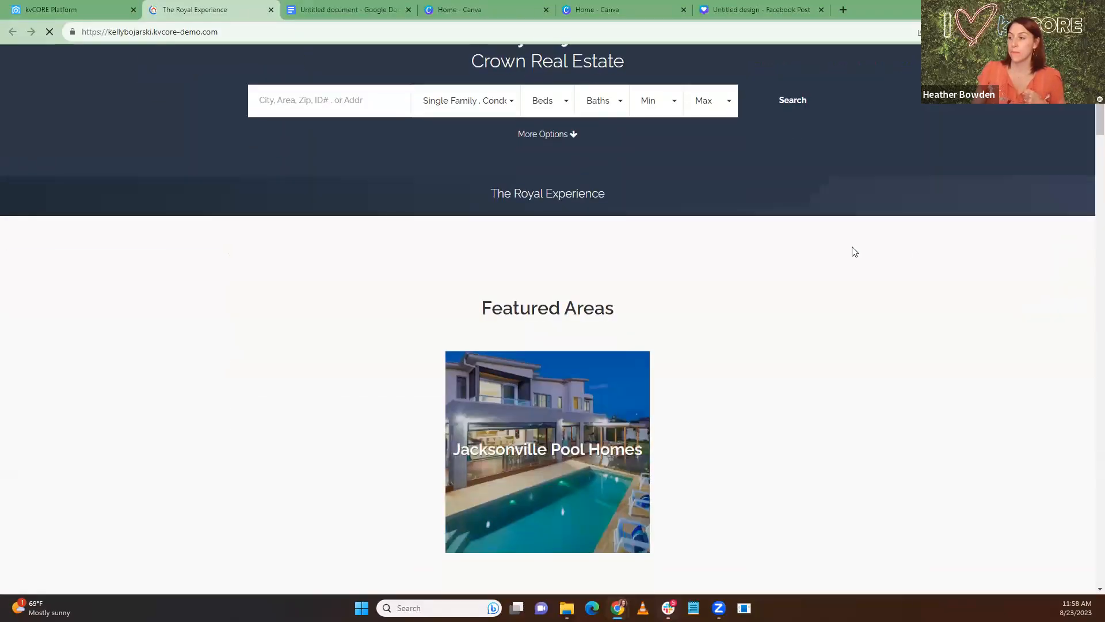
scroll(855, 251, down, 1)
click(548, 410)
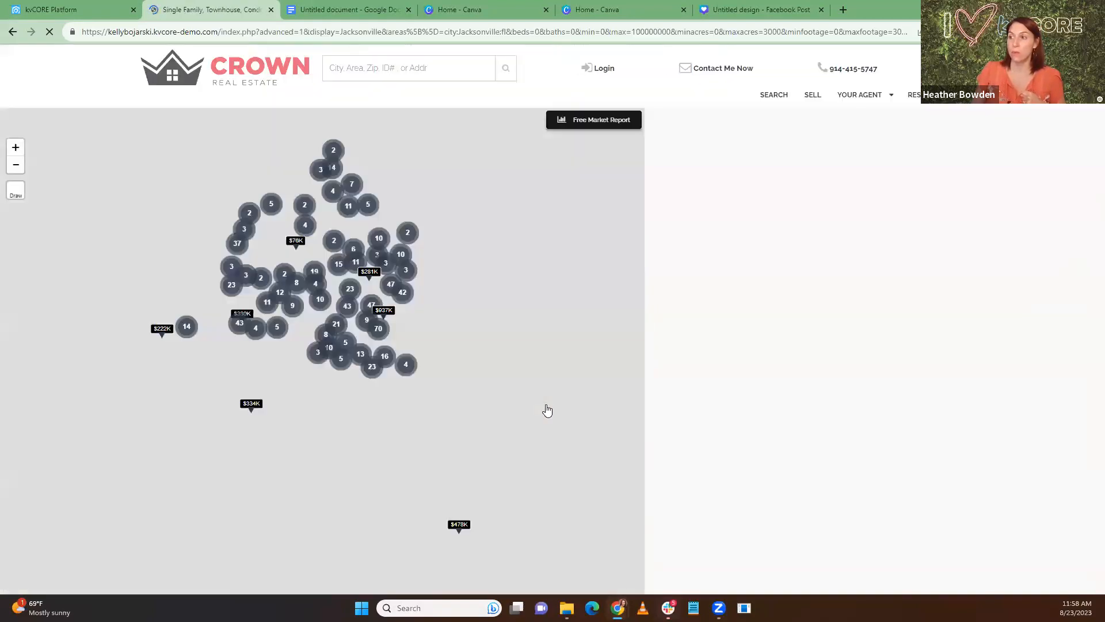
mouse_move(744, 486)
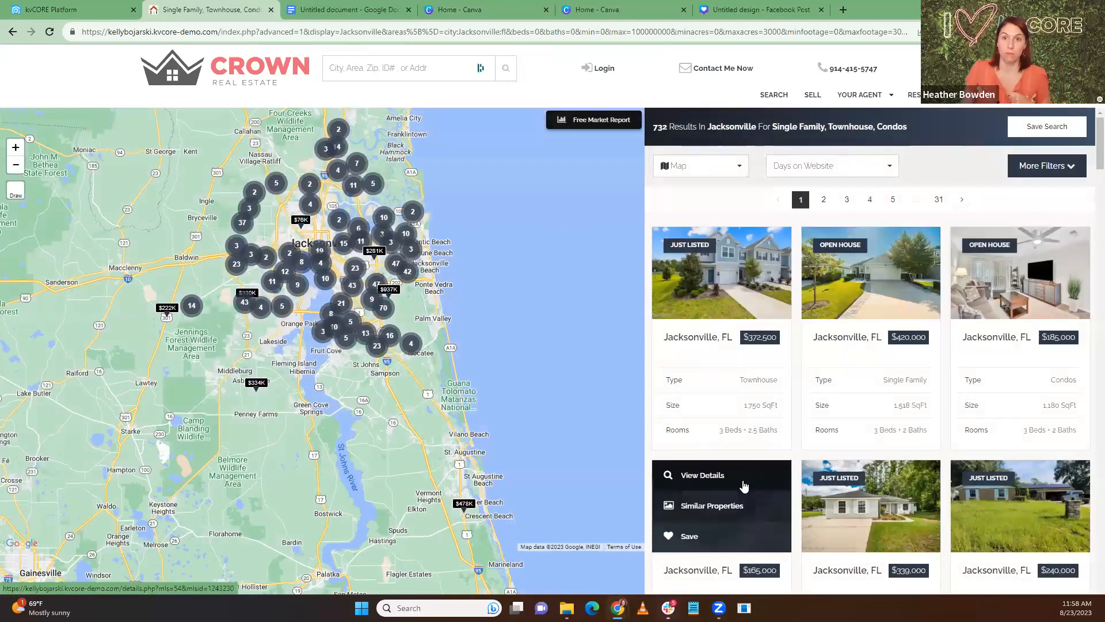
Return to the previewed site's homepage and review the Featured Areas section and the selling section below it.
click(73, 13)
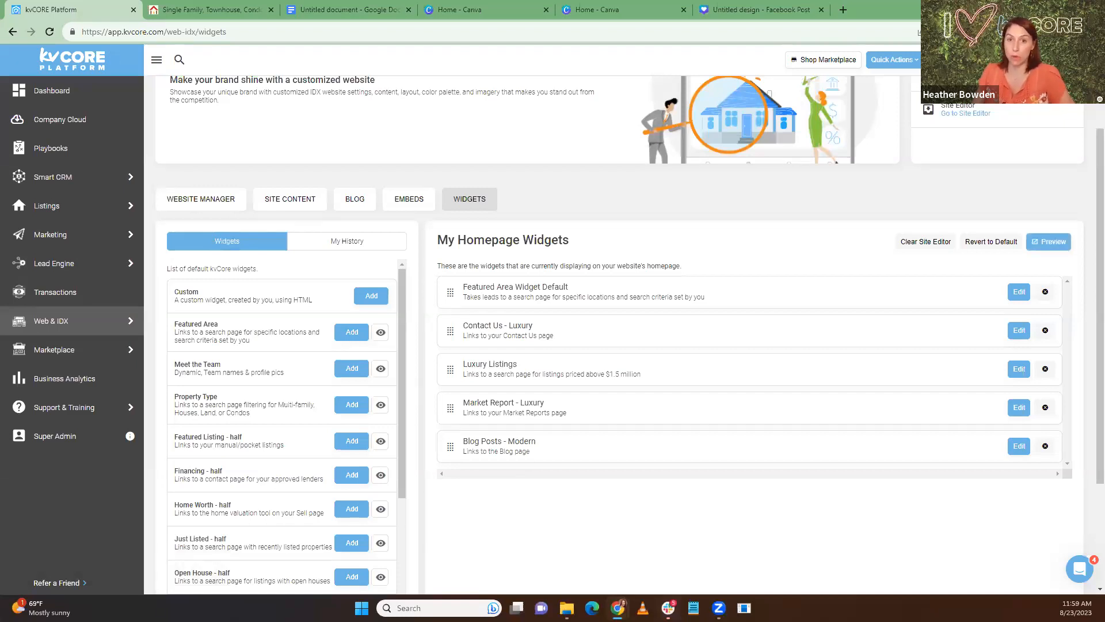
click(213, 10)
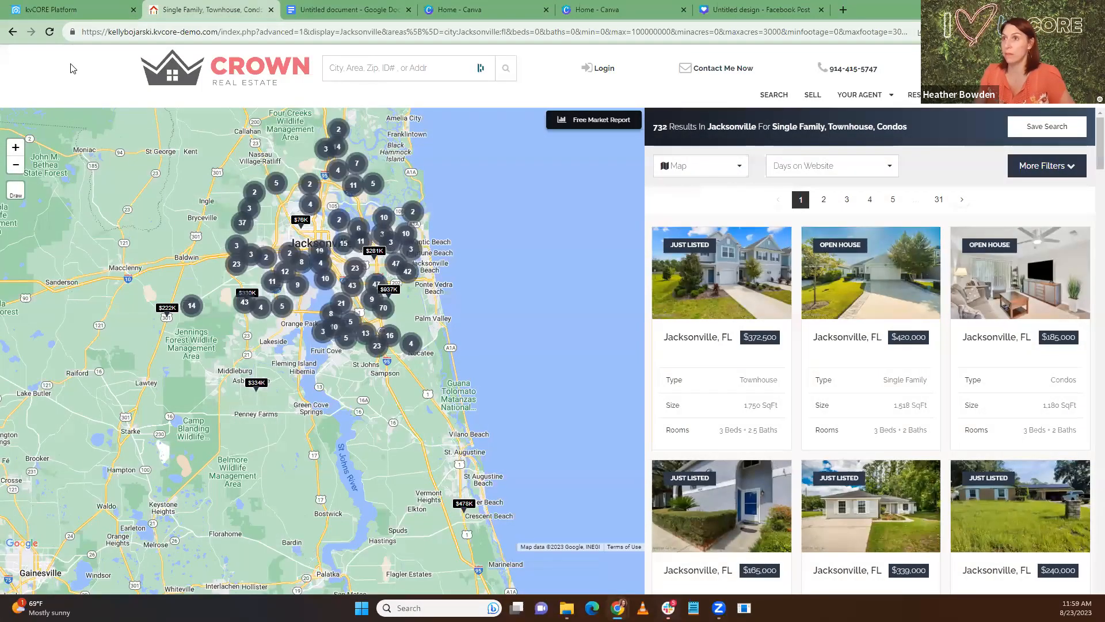
click(160, 76)
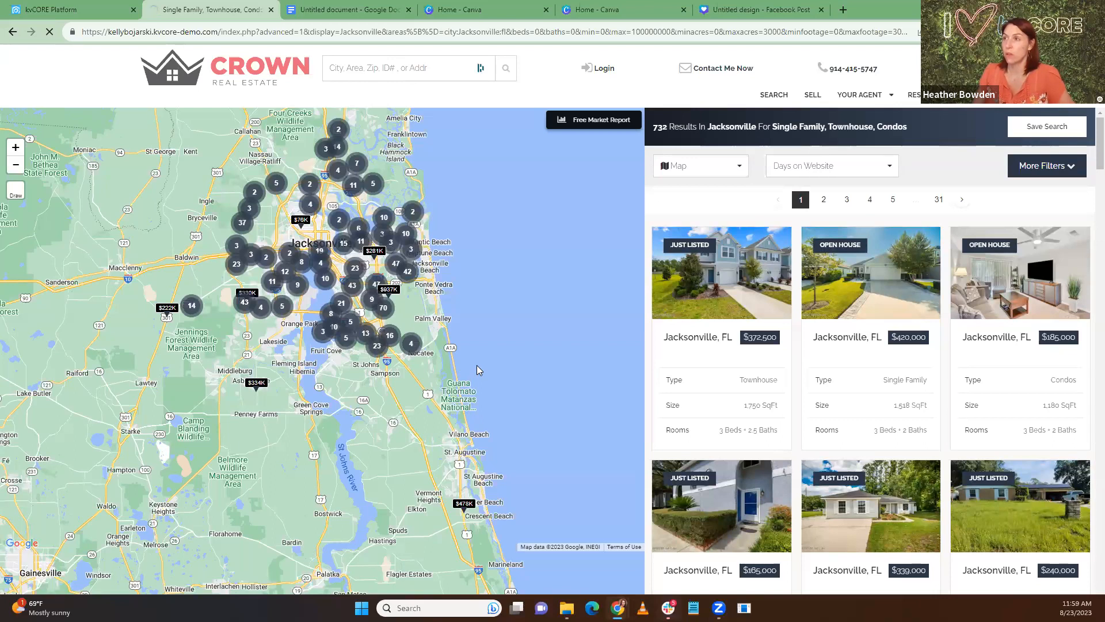
scroll(482, 415, down, 3)
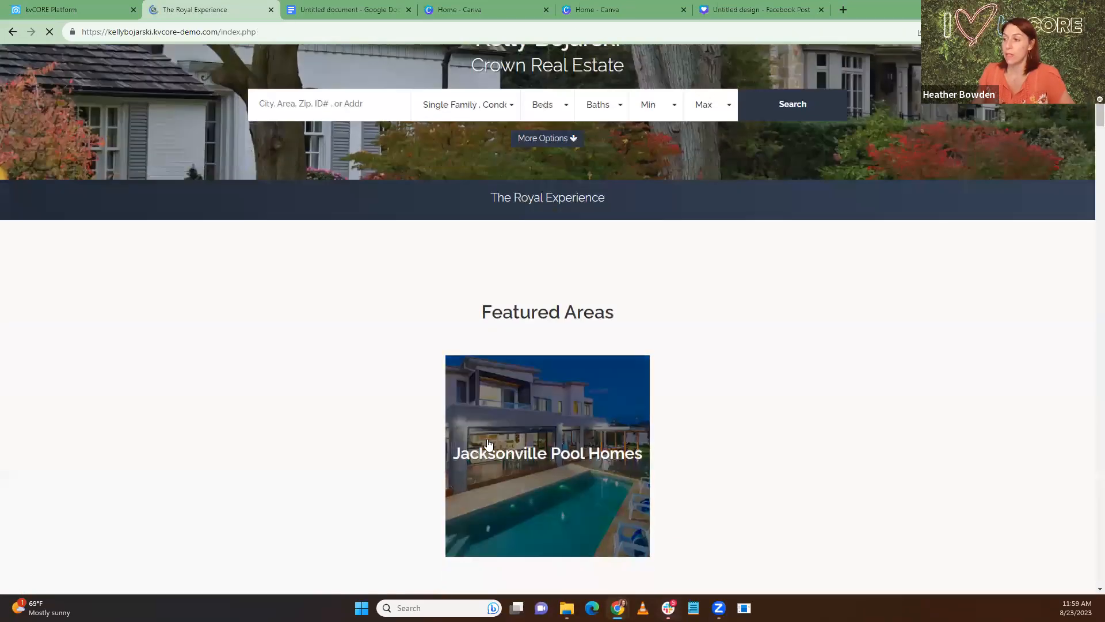
scroll(487, 444, down, 5)
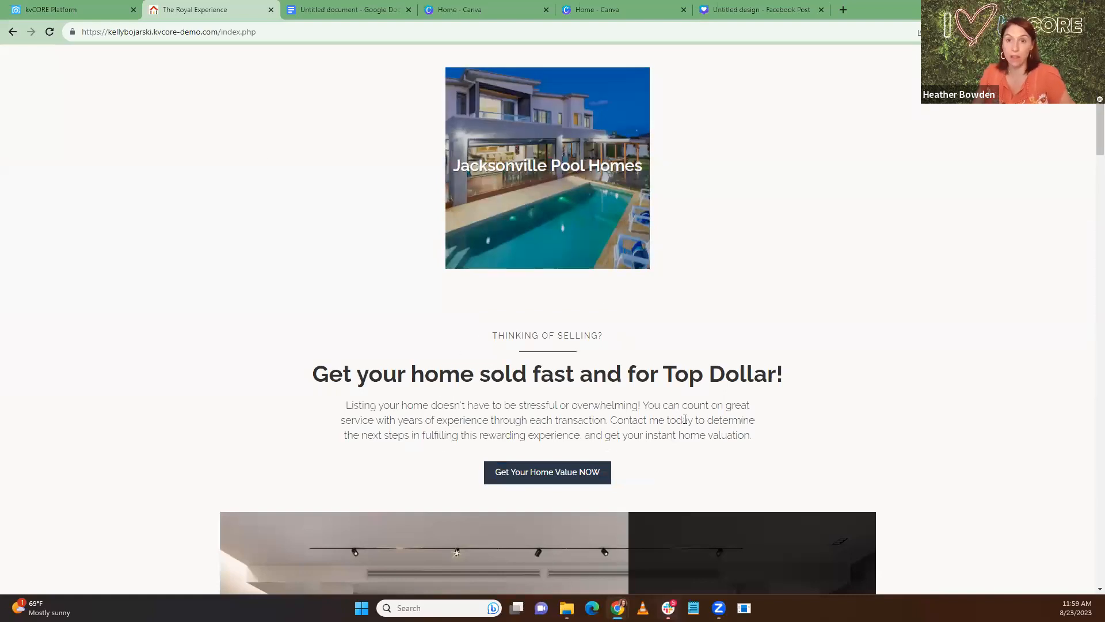
Back in kvCORE, move the Featured Area widget directly below Contact Us - Luxury in the homepage widget order.
click(64, 9)
drag(449, 295, 454, 334)
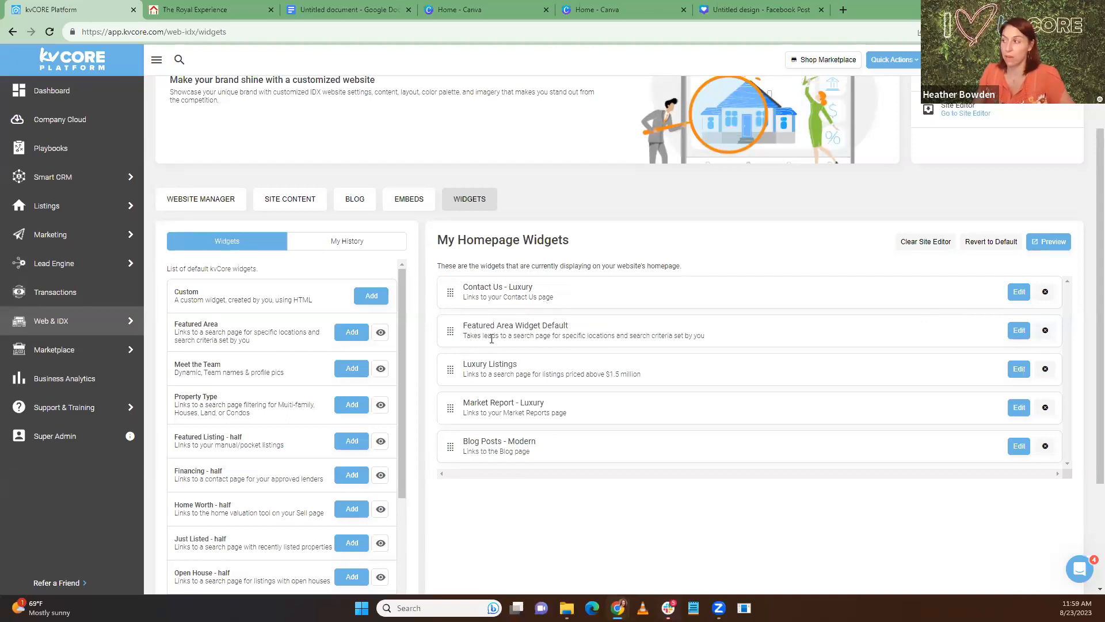
Edit the Featured Area widget and start a second area named Jacksonville New Construction.
click(1019, 334)
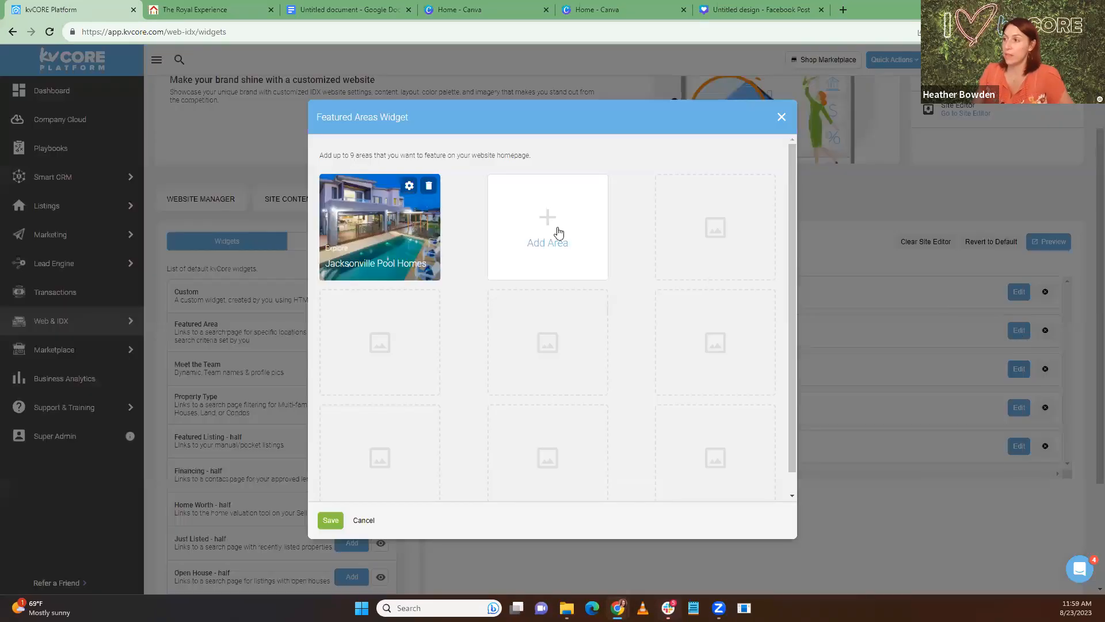
click(555, 246)
click(400, 190)
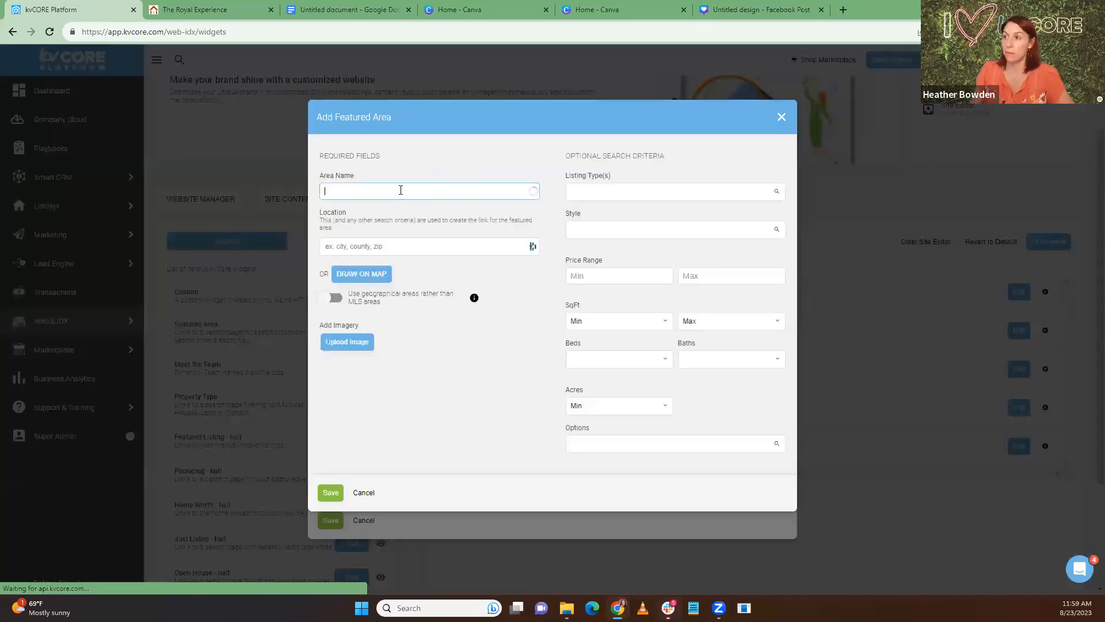
text(Jackson)
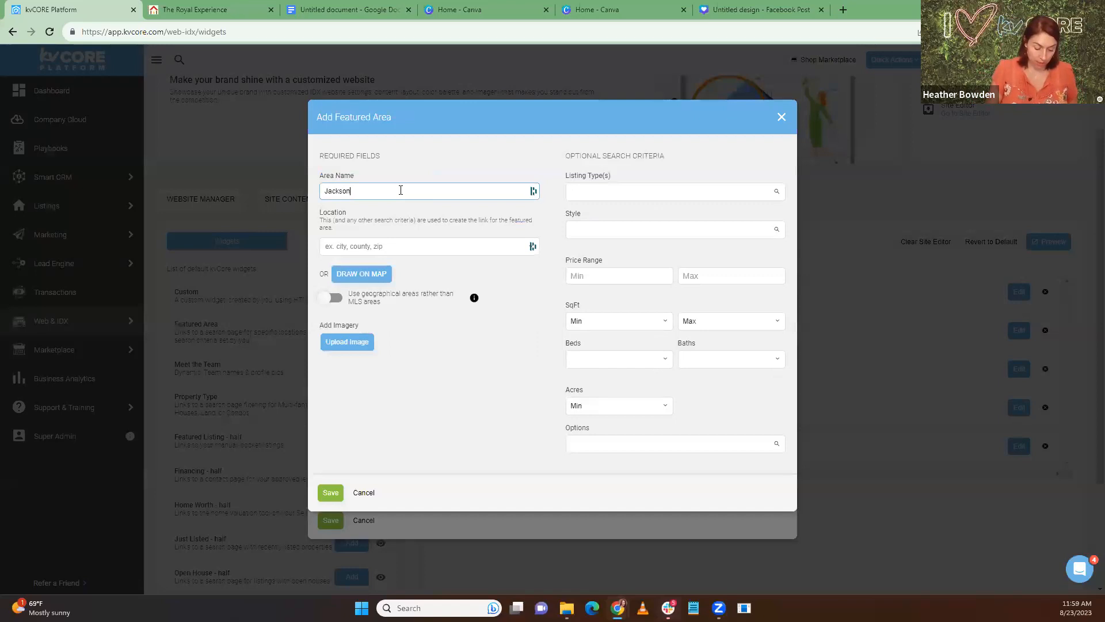
text(ville New Construction)
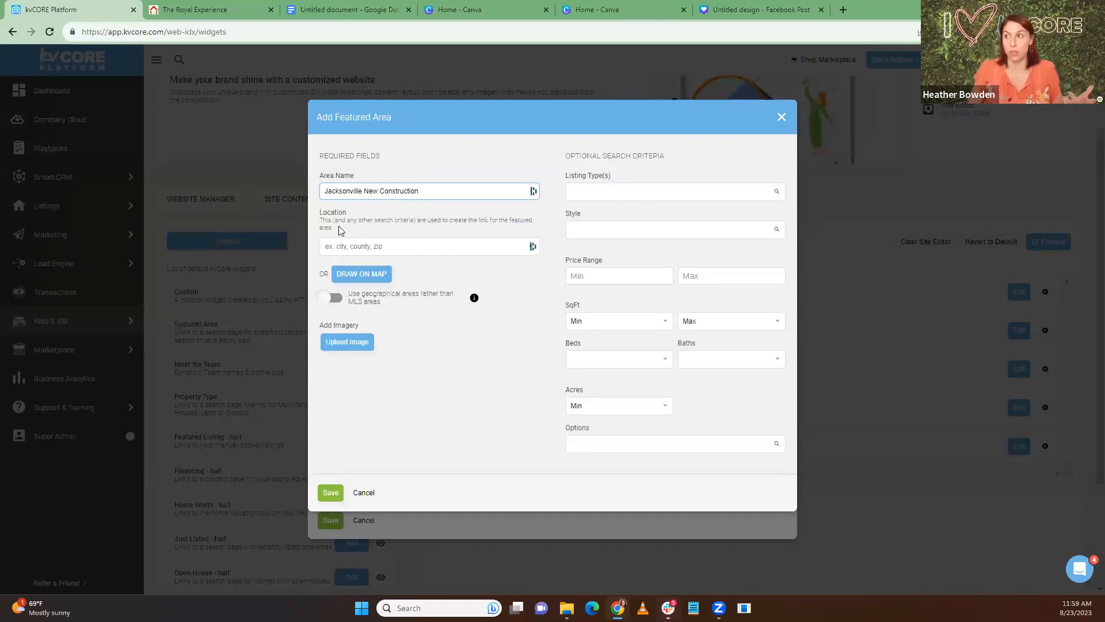
Set the new area's location to the city of Jacksonville, FL and add Newly Built to its search options.
click(348, 246)
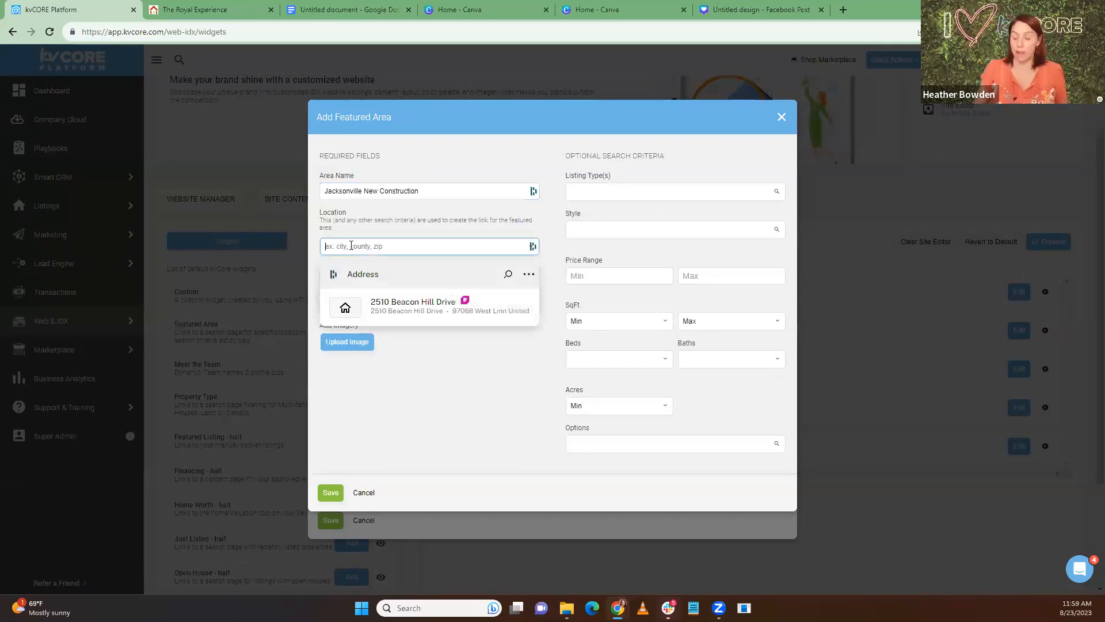
text(jackson)
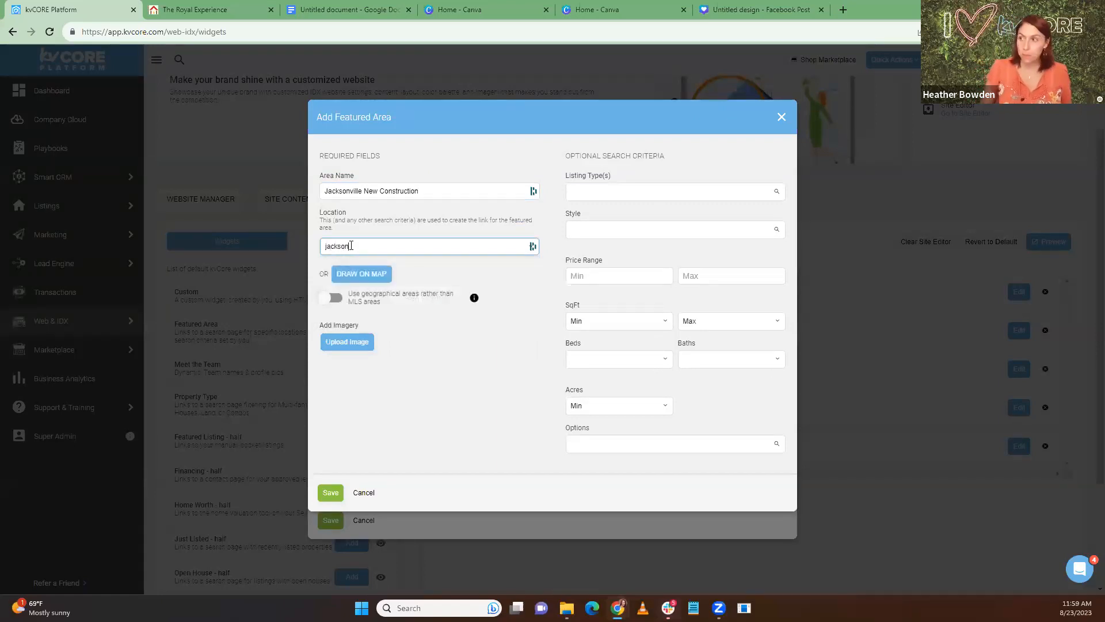
click(414, 263)
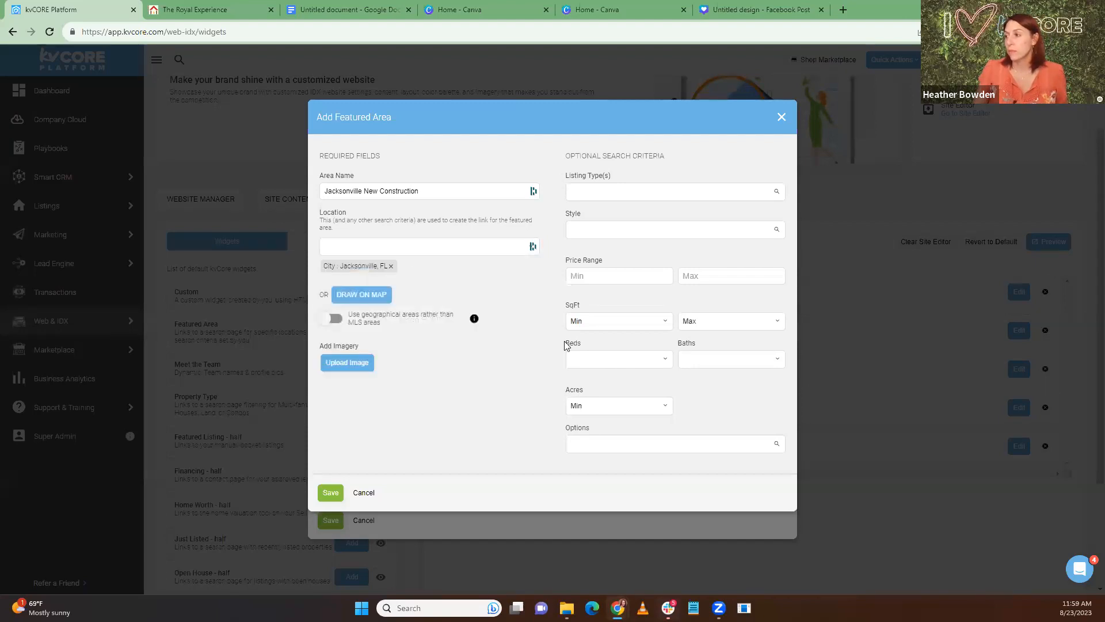
click(637, 445)
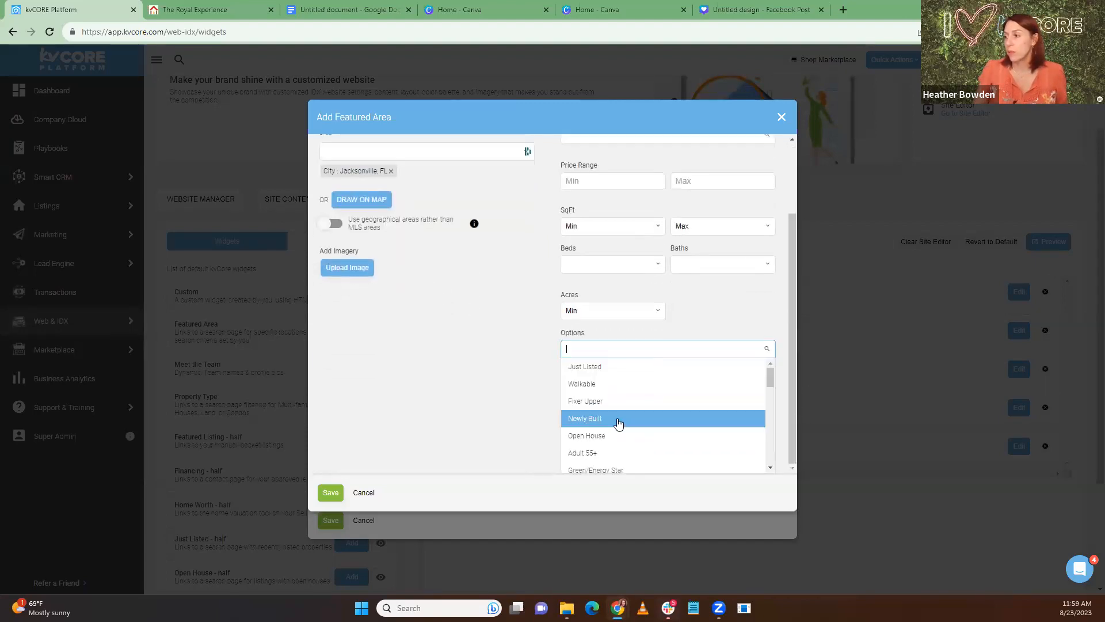
click(620, 423)
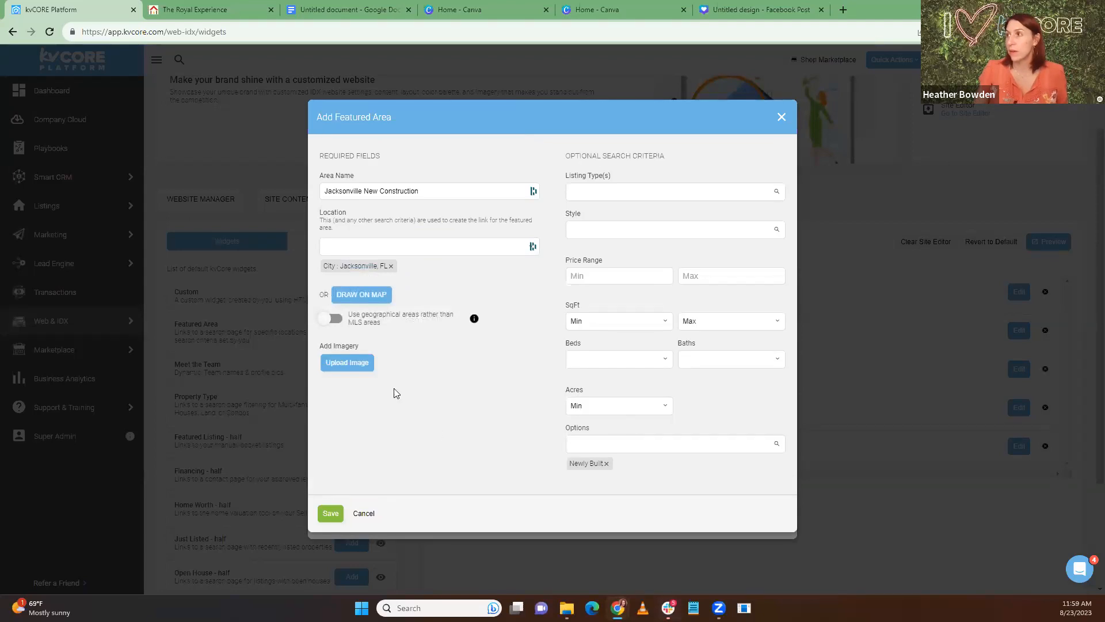
Upload Untitled design (91).png from the Downloads folder for the new area's imagery and add it to the image library.
click(339, 364)
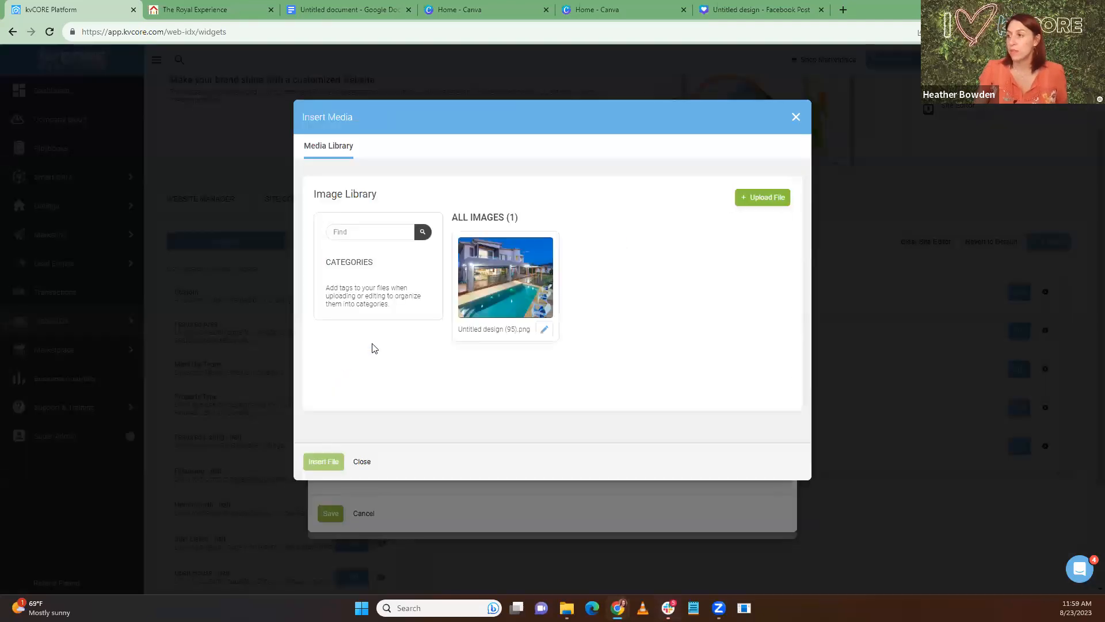
click(754, 201)
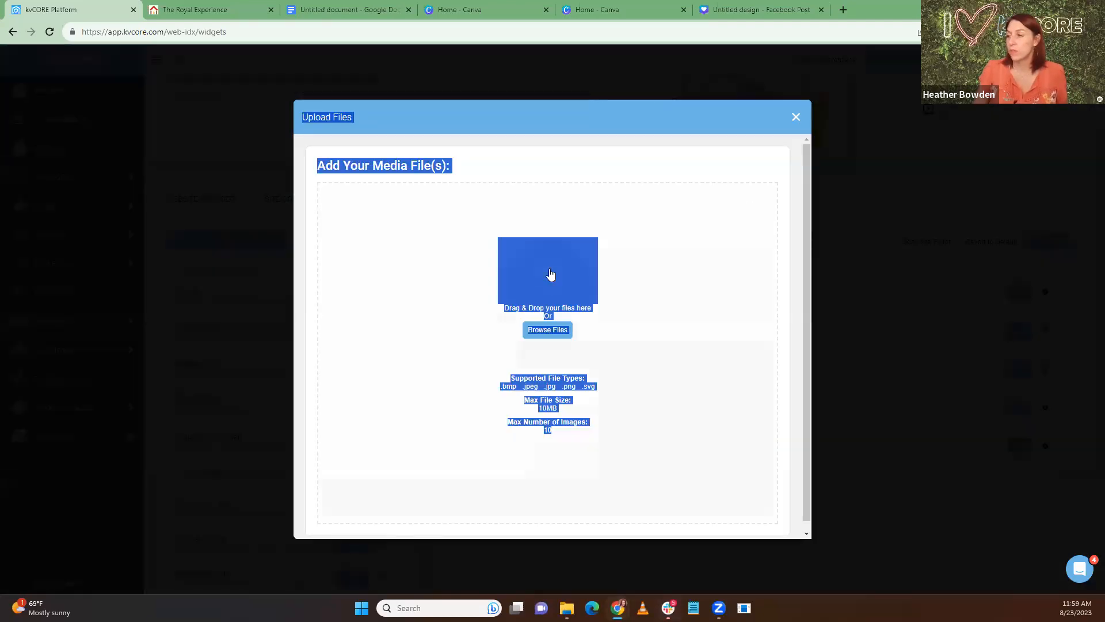
click(534, 332)
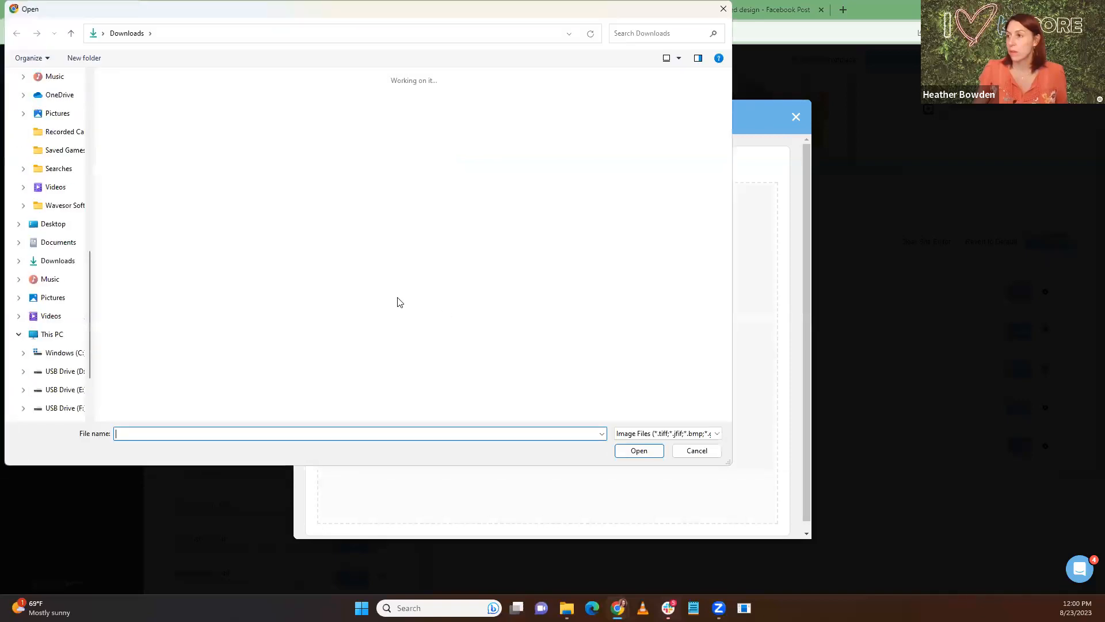
scroll(384, 294, down, 5)
scroll(384, 293, down, 10)
double_click(617, 216)
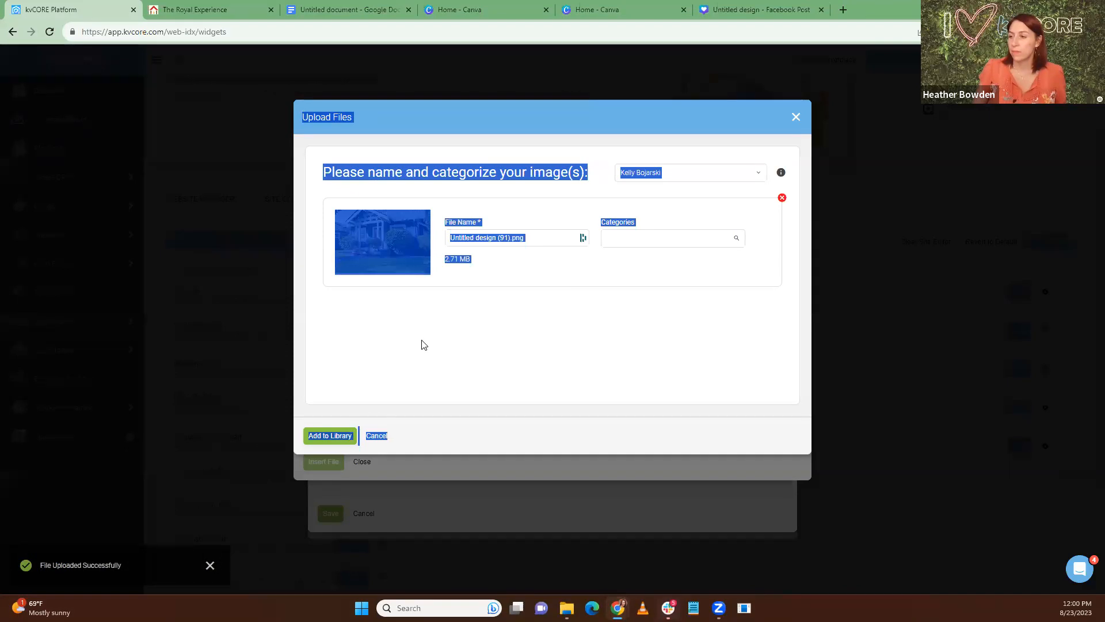
click(330, 436)
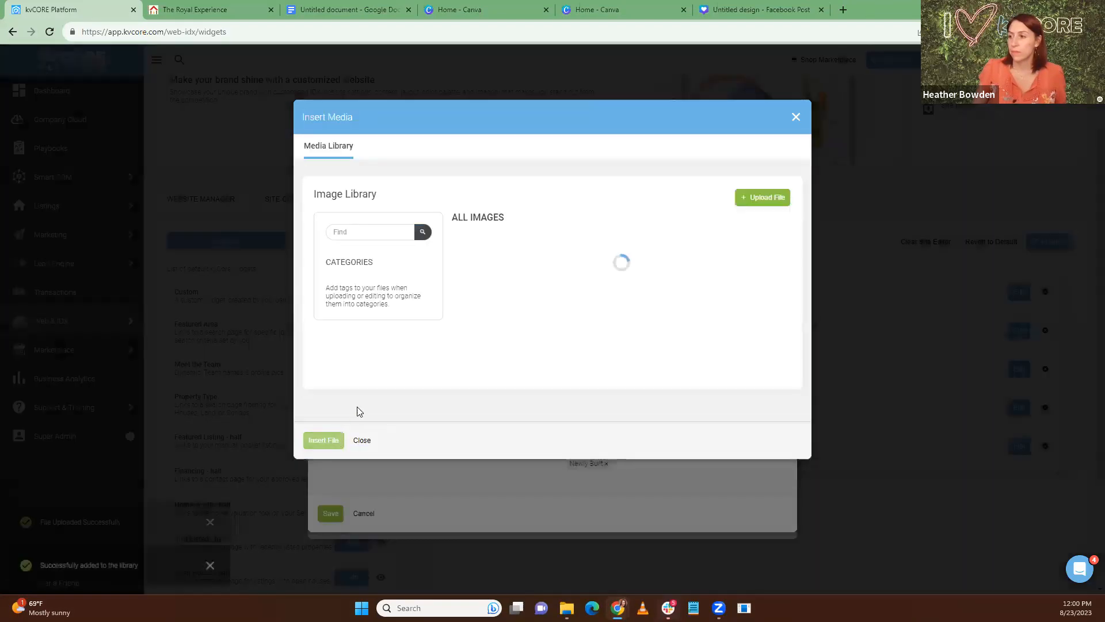
Insert the uploaded house image into the Jacksonville New Construction area, then save the area and the Featured Areas widget.
click(493, 299)
click(324, 462)
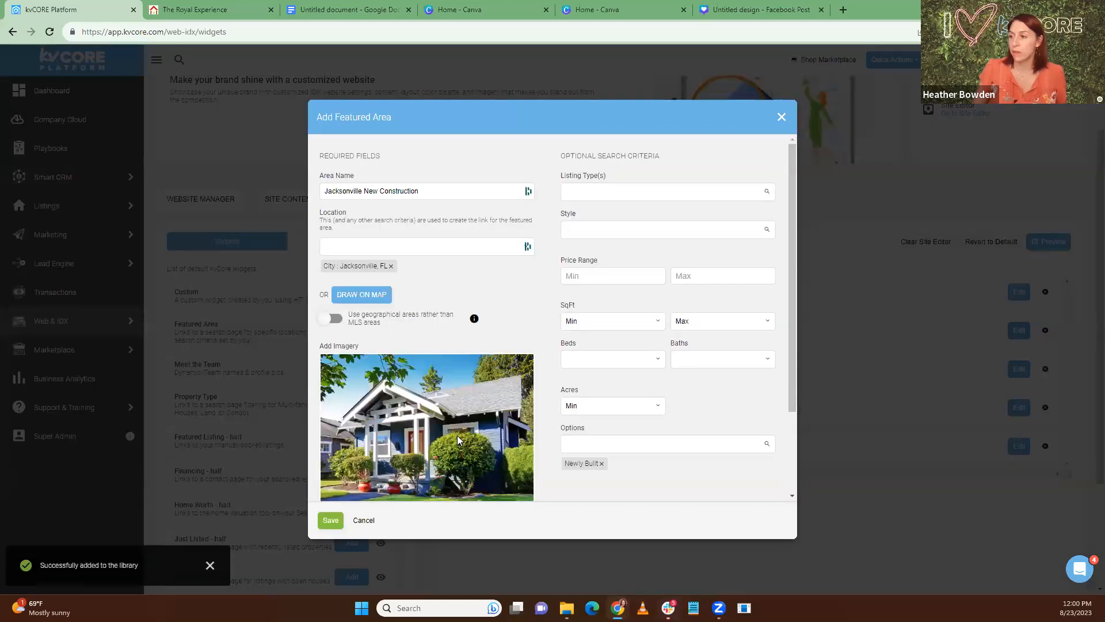
scroll(458, 441, down, 3)
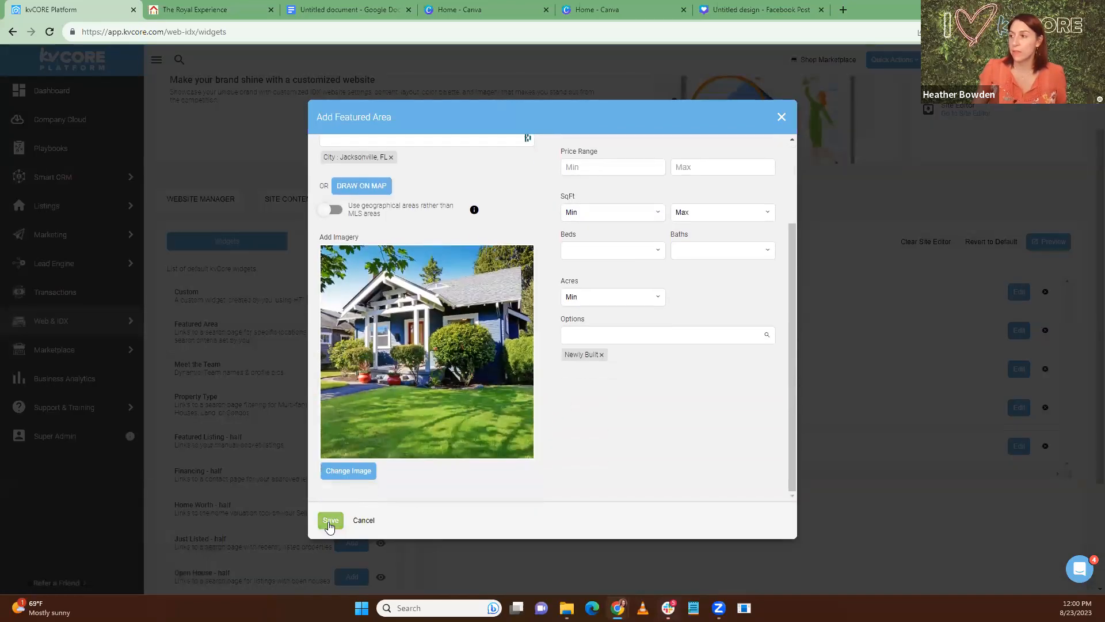
click(329, 525)
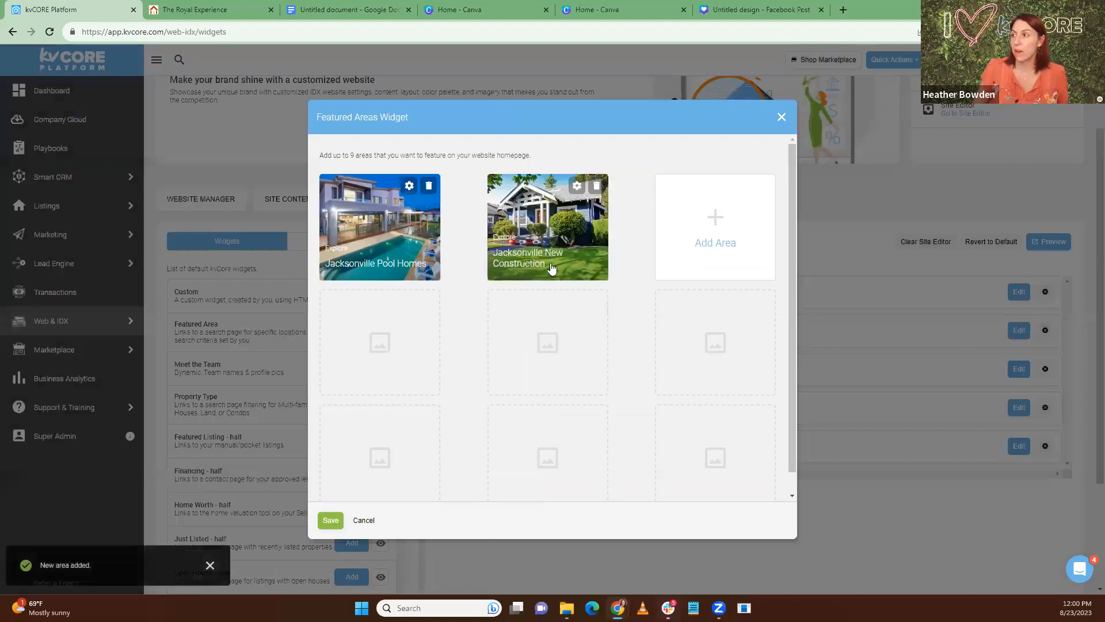
click(336, 521)
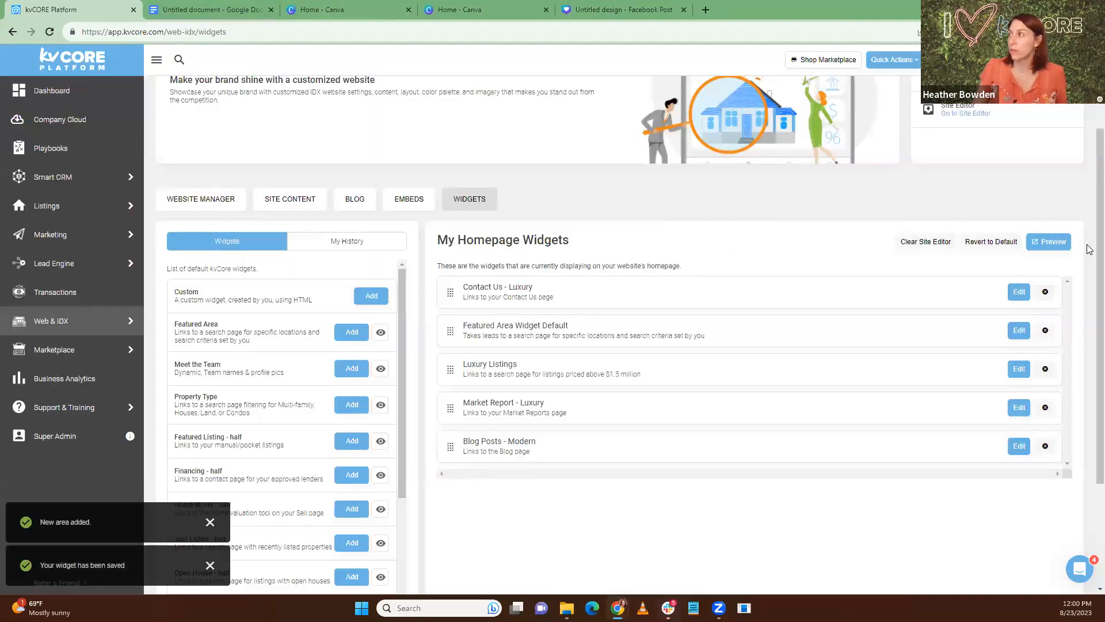
Preview the website, review the Featured Areas section on its homepage, and return to the kvCORE widgets page.
click(1059, 242)
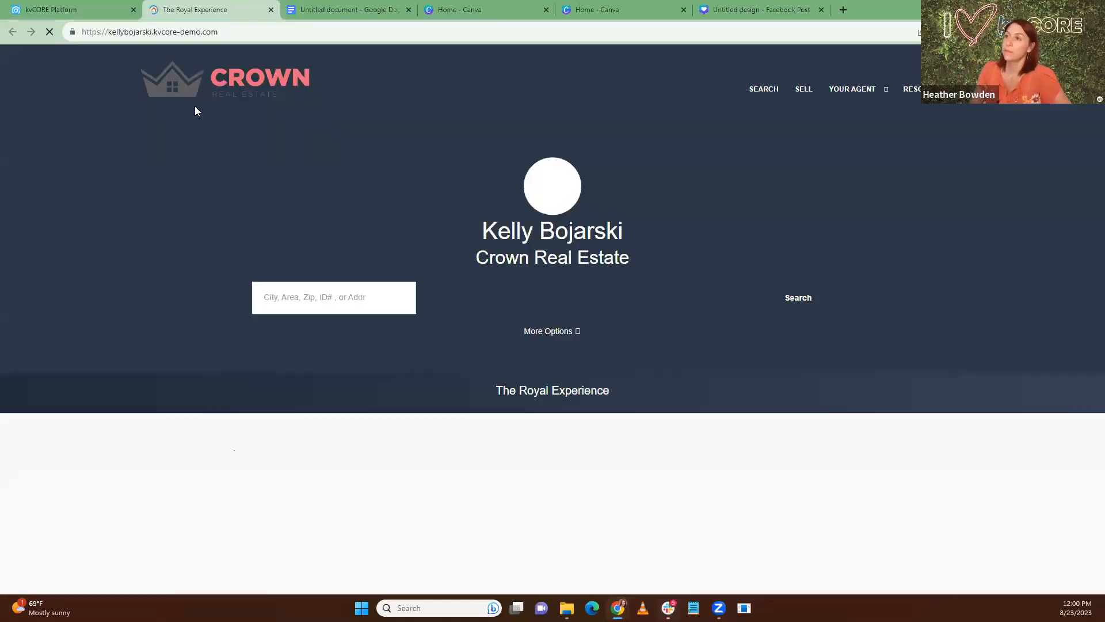
scroll(293, 163, down, 3)
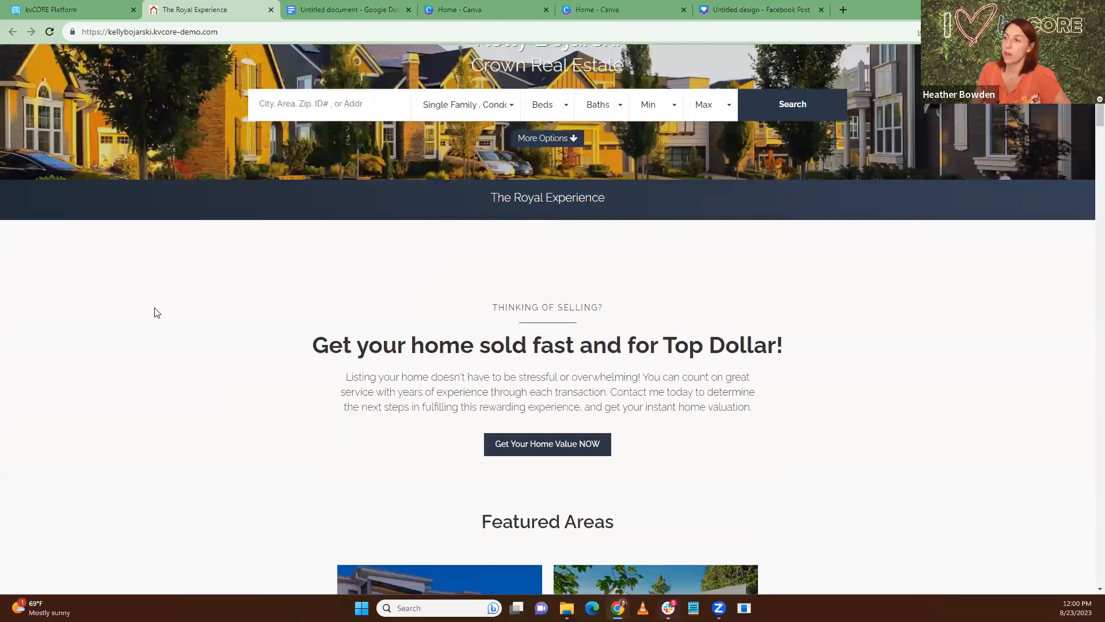
scroll(546, 236, down, 2)
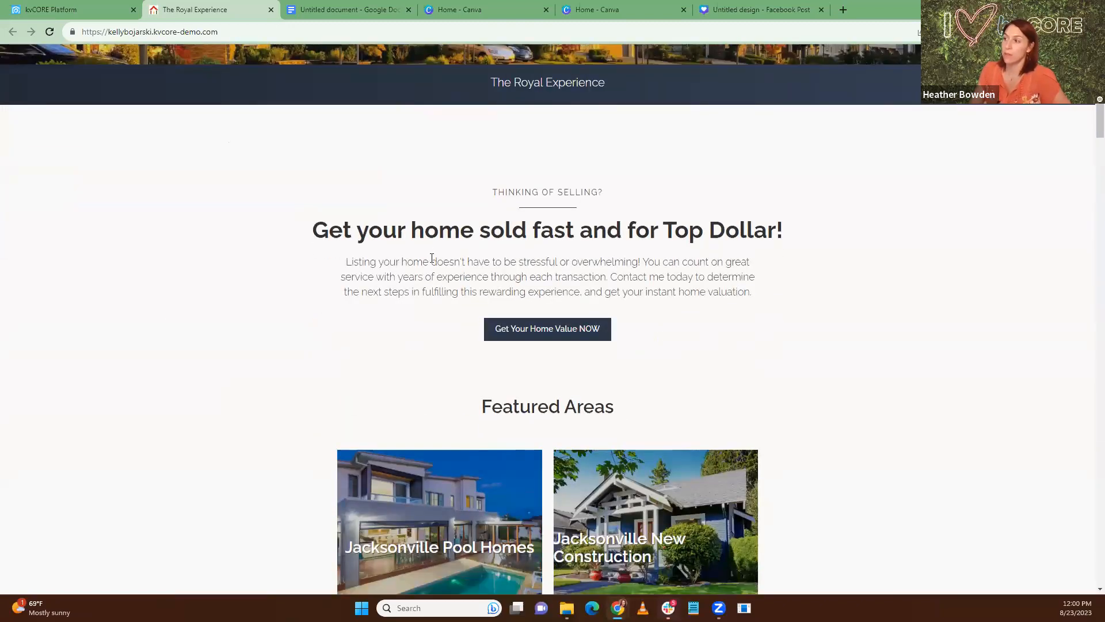
scroll(434, 257, down, 3)
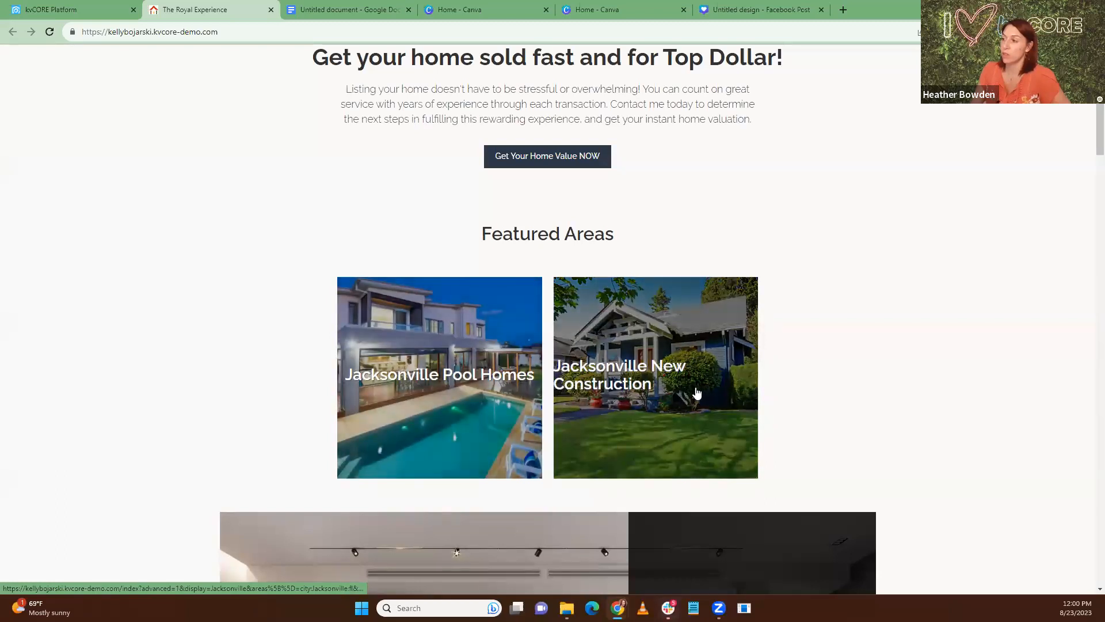
click(64, 10)
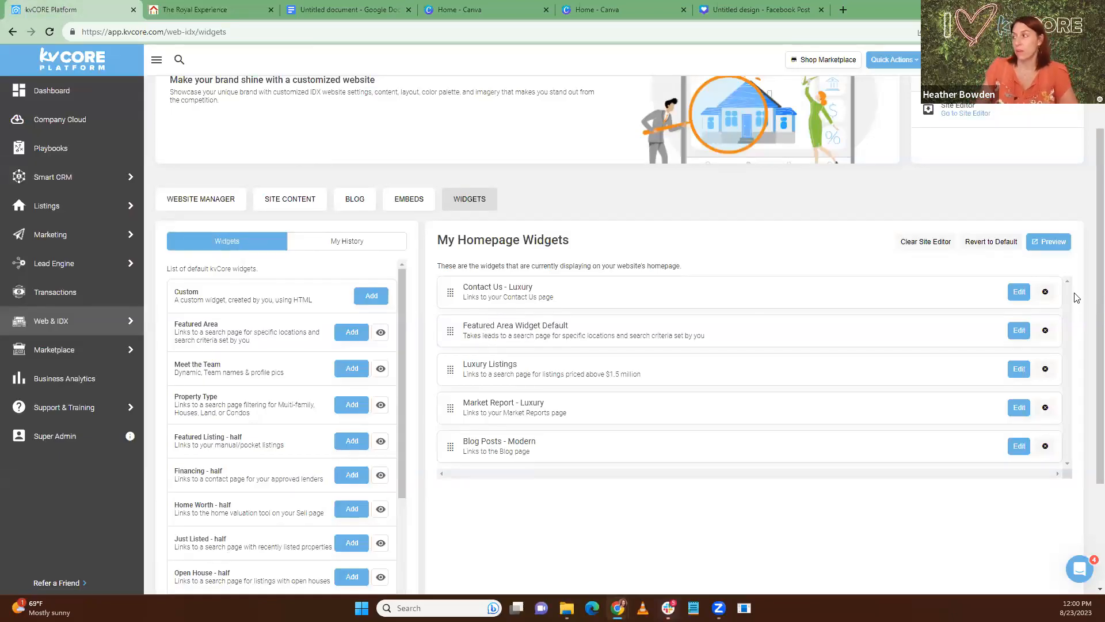
click(1019, 293)
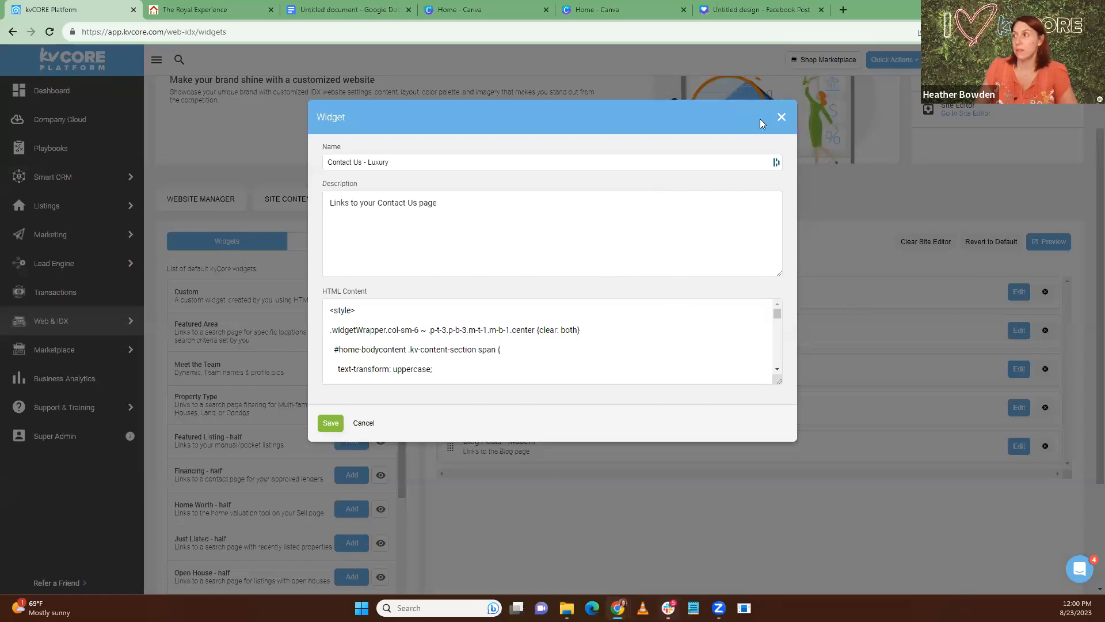
click(782, 116)
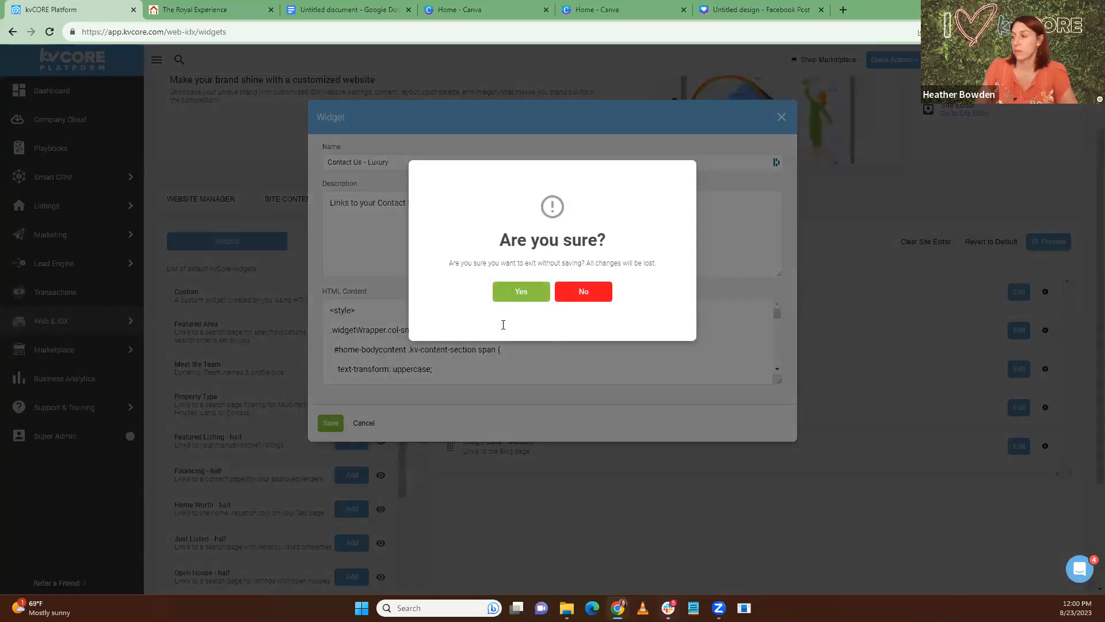
click(521, 291)
Edit the Featured Area widget, compare it with the previewed site, and rename the Jacksonville New Construction area as New Construction.
click(1019, 330)
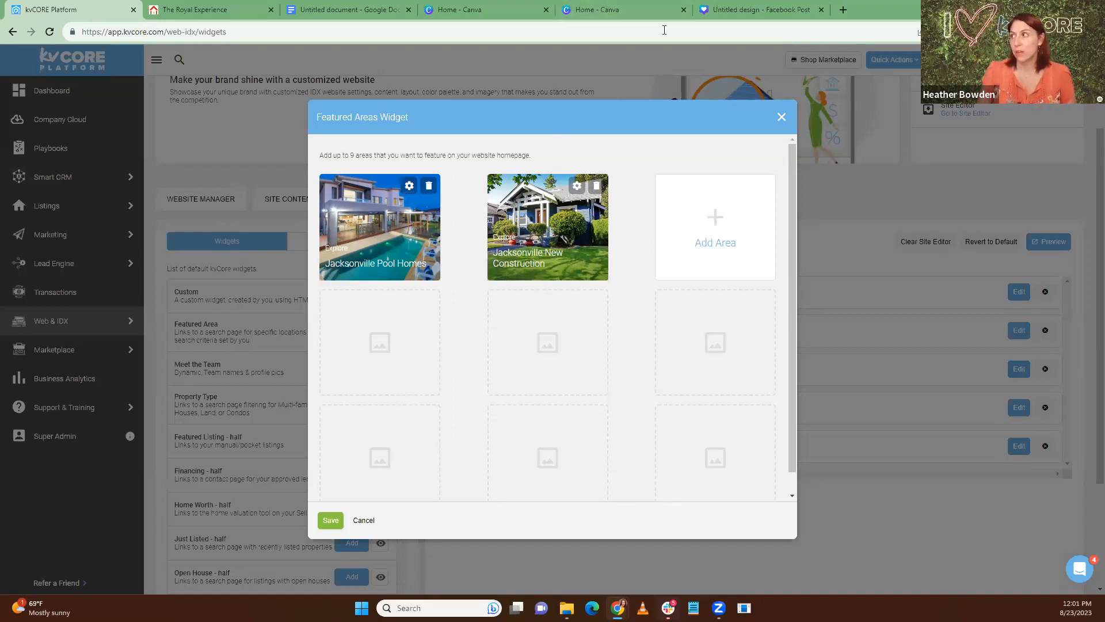
click(227, 10)
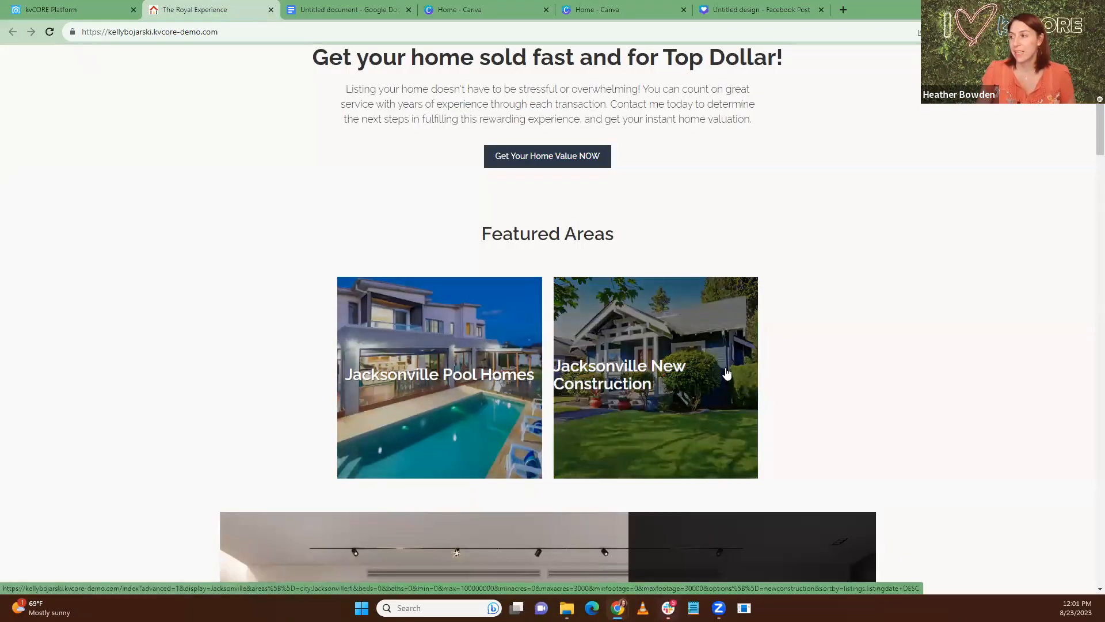
click(71, 10)
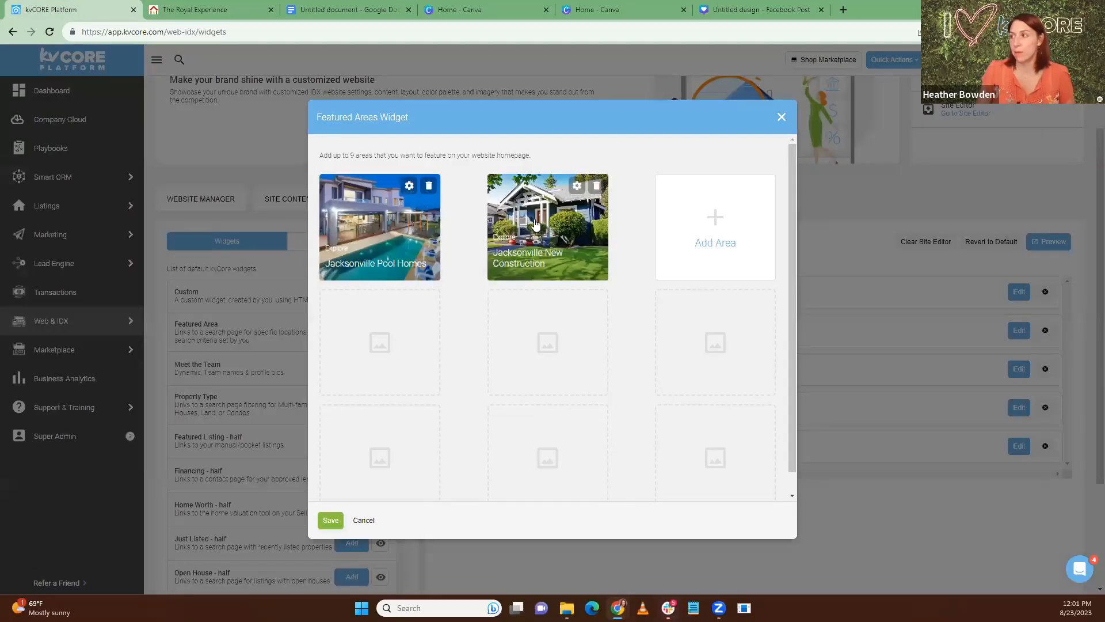
click(531, 256)
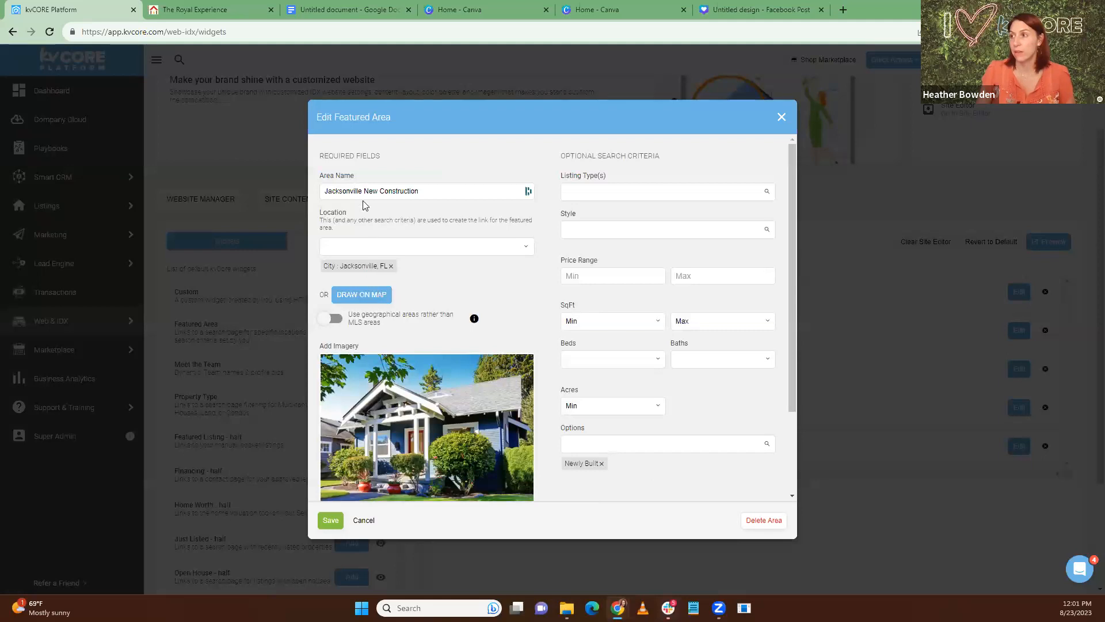
drag(363, 194, 289, 195)
key(BackSpace)
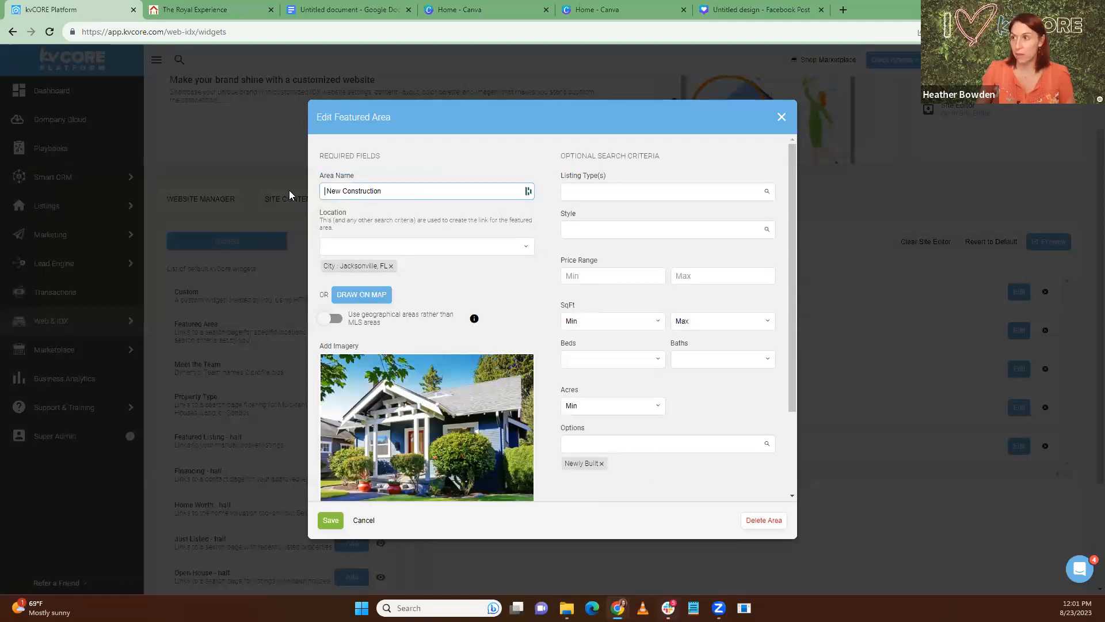
click(331, 519)
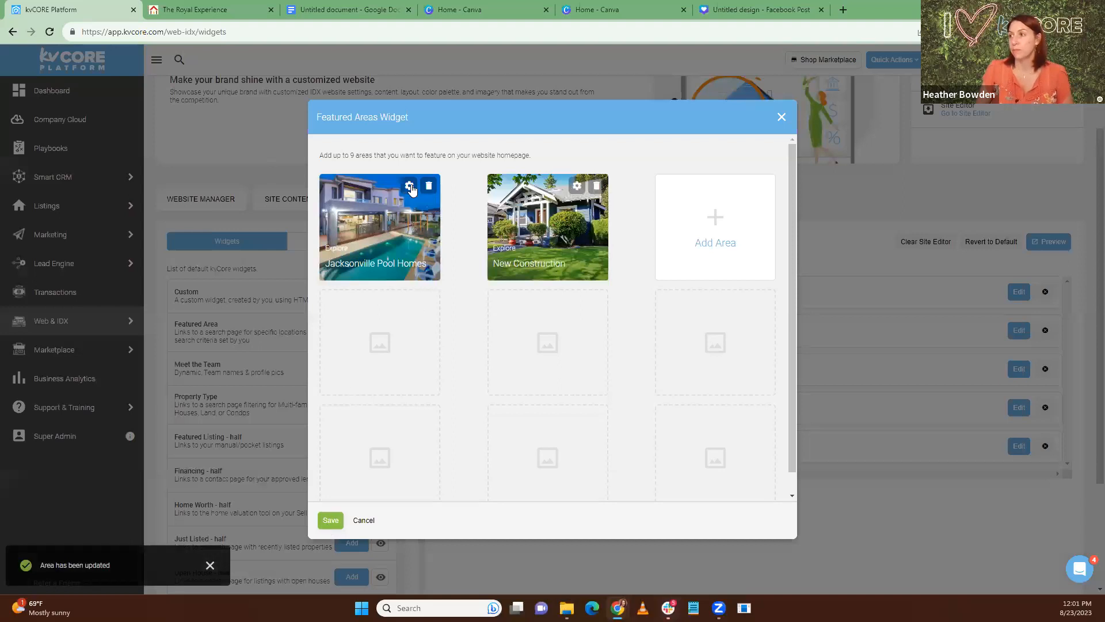
Rename the Jacksonville Pool Homes area as Pool Homes and save the Featured Areas widget.
click(410, 187)
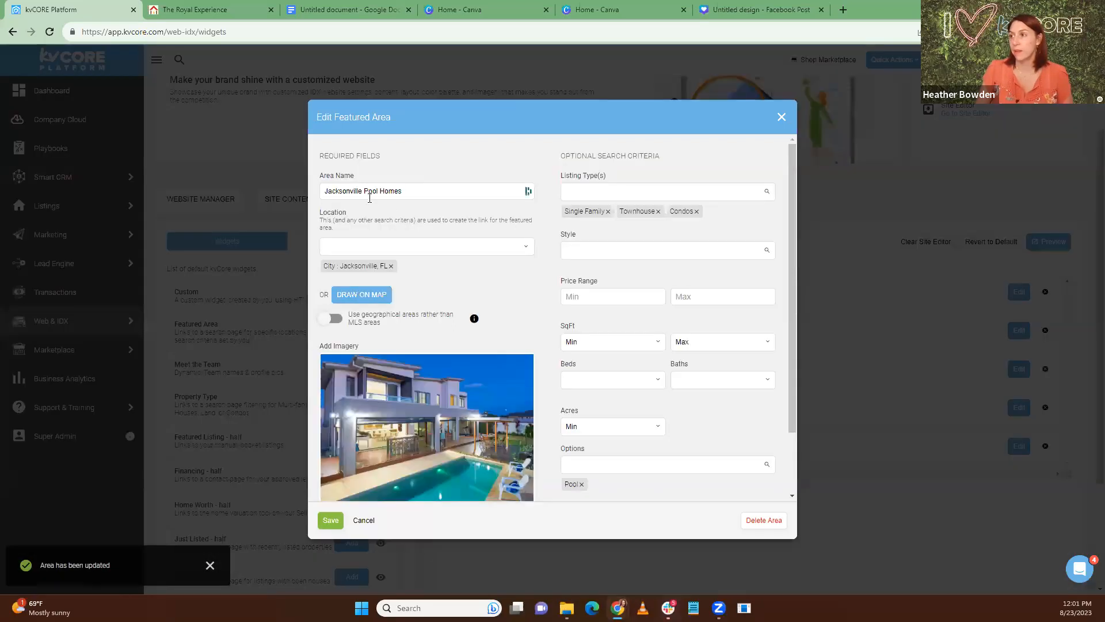
drag(364, 193, 87, 191)
key(BackSpace)
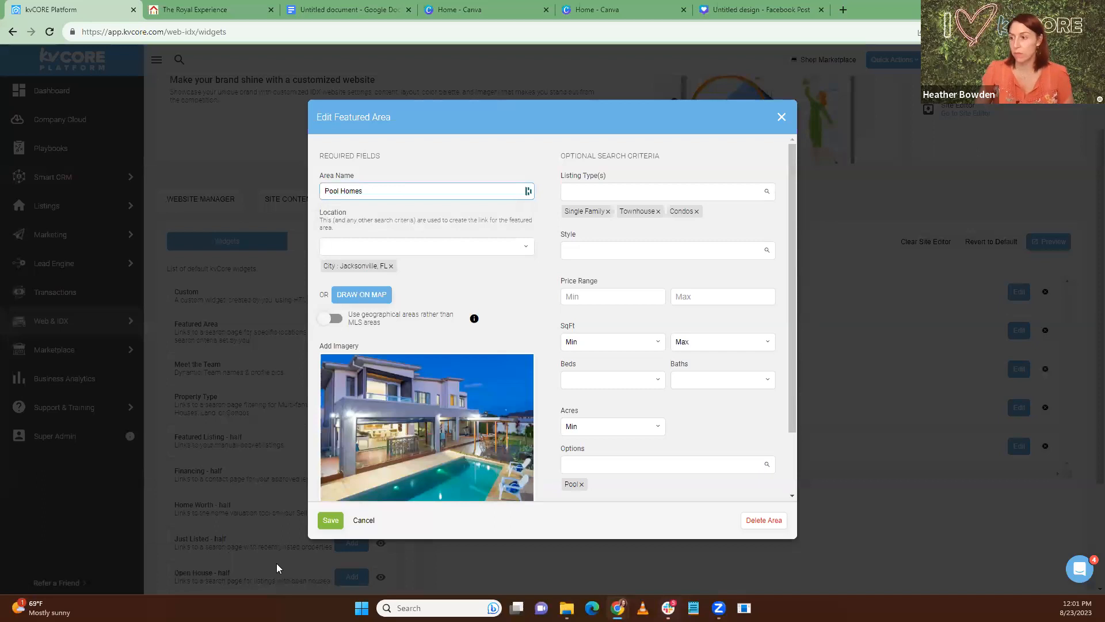
click(330, 520)
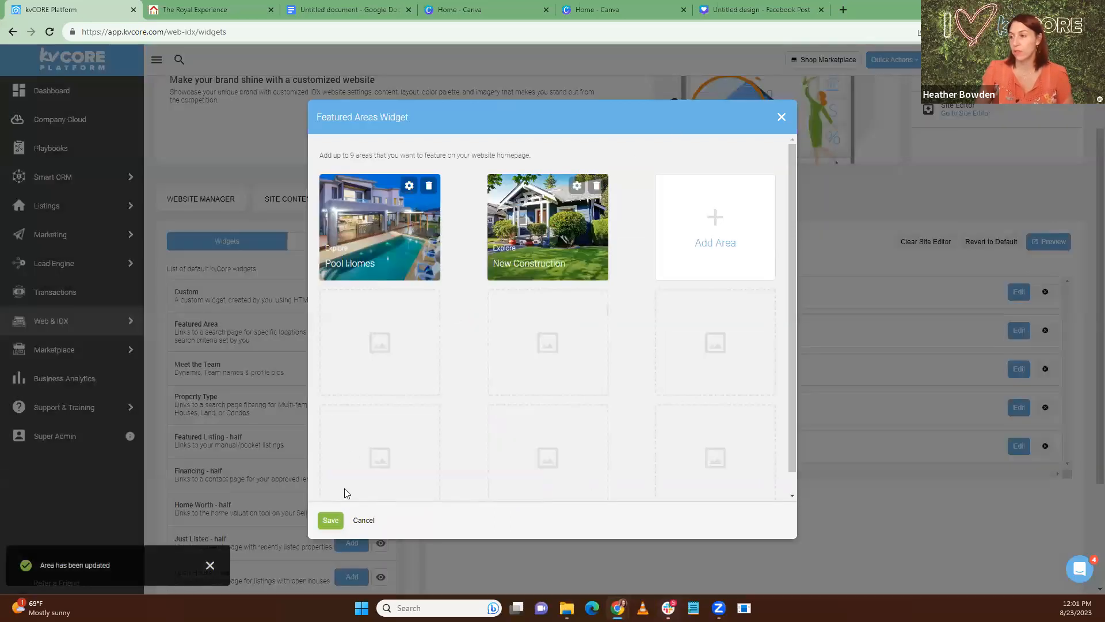
click(331, 520)
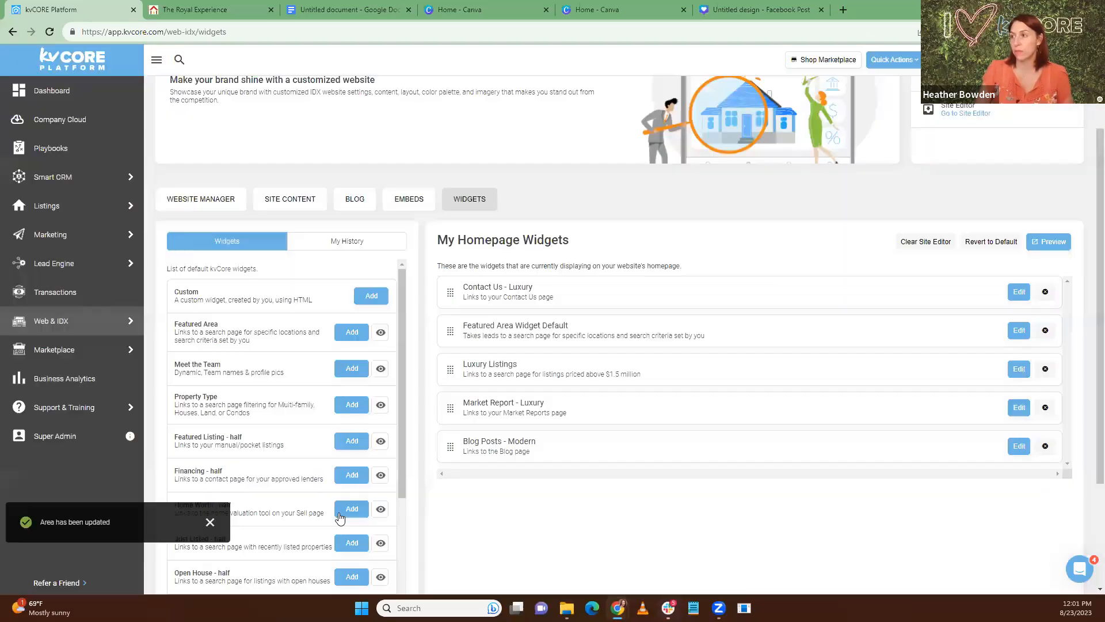
Switch to the previewed site and reload it to check the area names in the Featured Areas section.
click(197, 10)
click(49, 33)
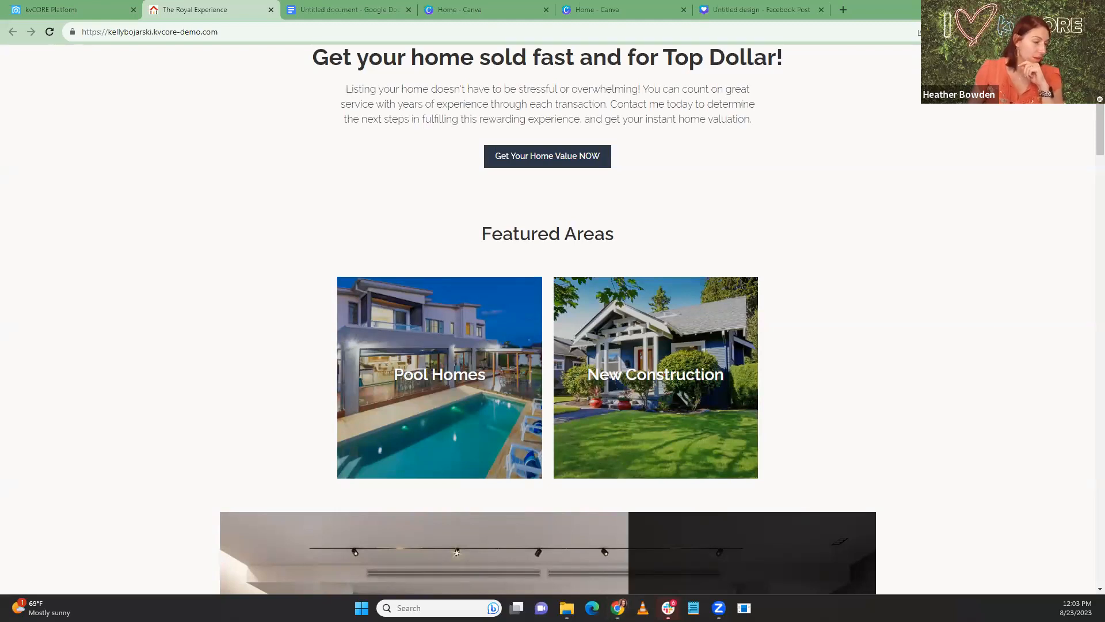
Load the previewed site with /?FLUSH_CACHE=1 appended to its address, then go back to its homepage through the site logo.
click(694, 608)
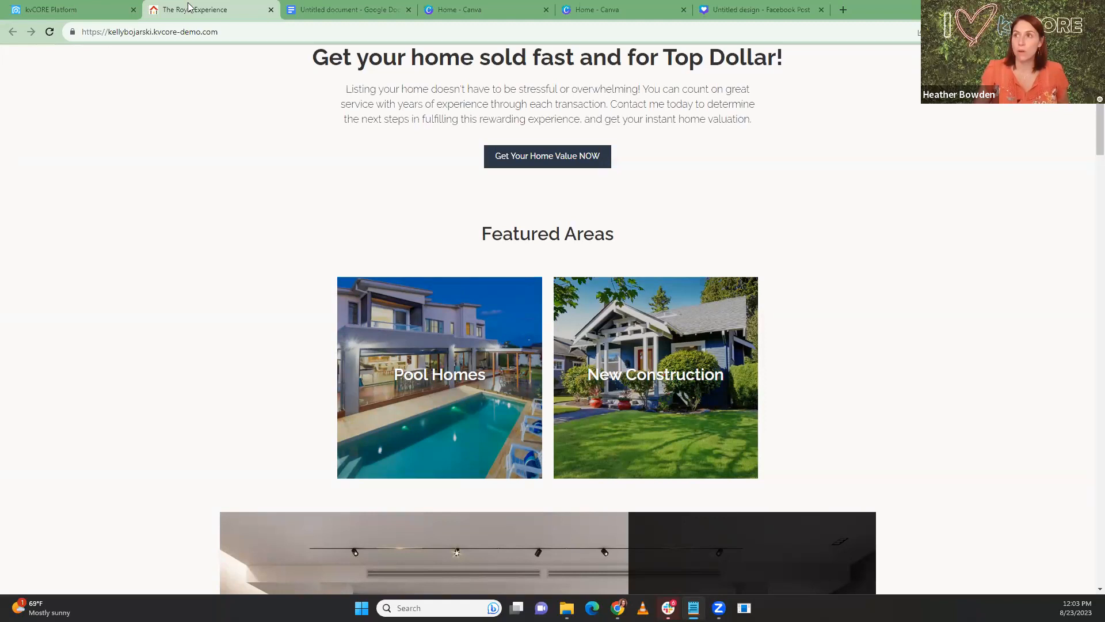
click(234, 31)
click(233, 31)
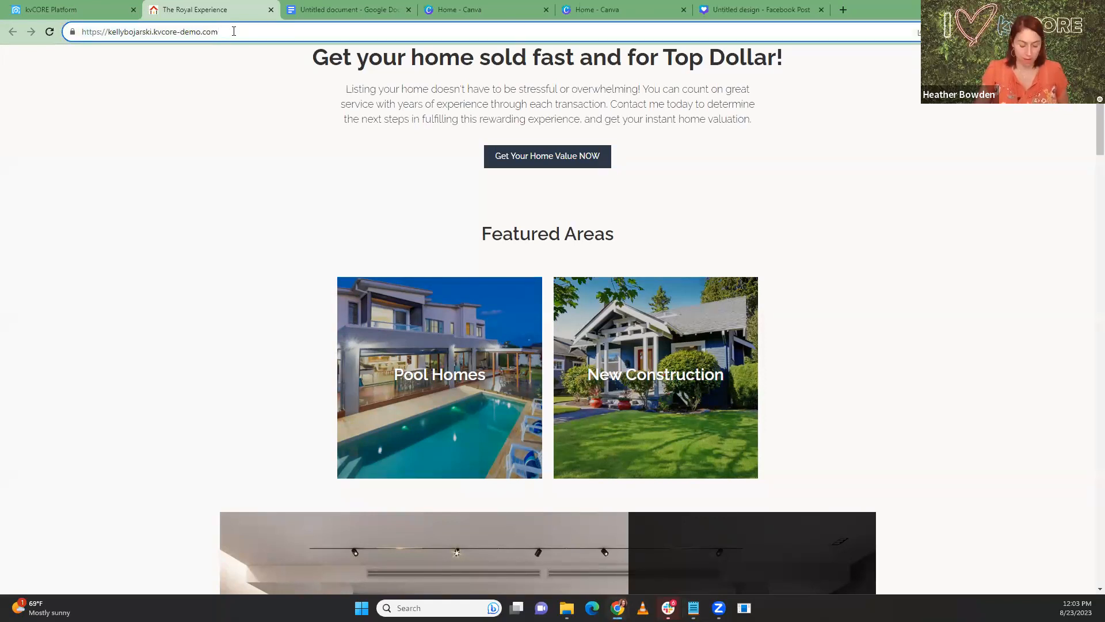
text(/?FLUSH_CACHE=1)
key(Return)
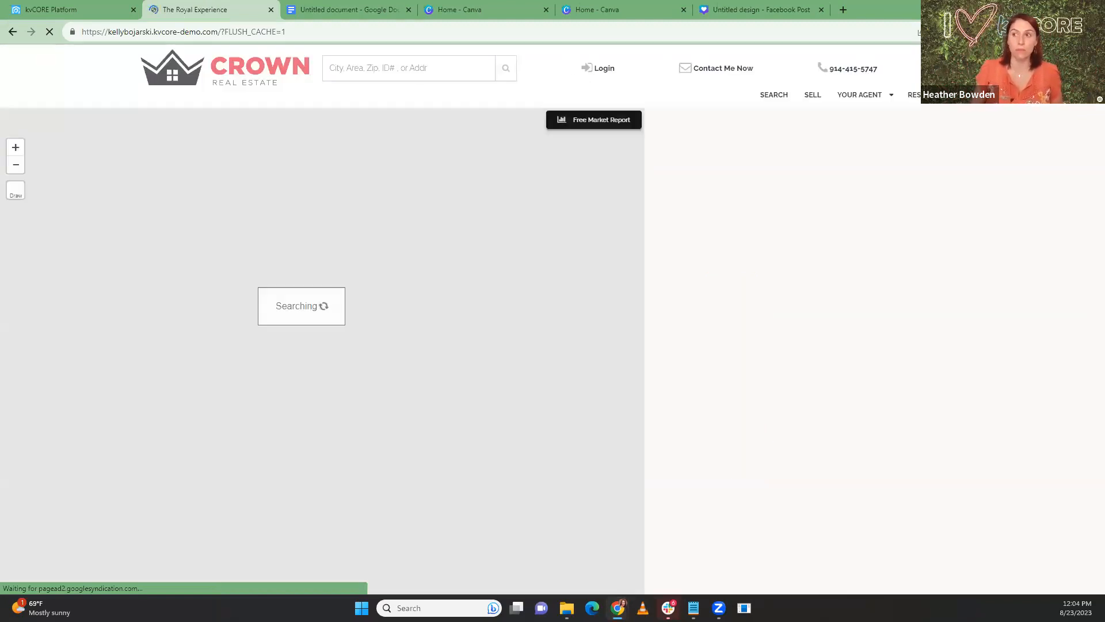
click(264, 79)
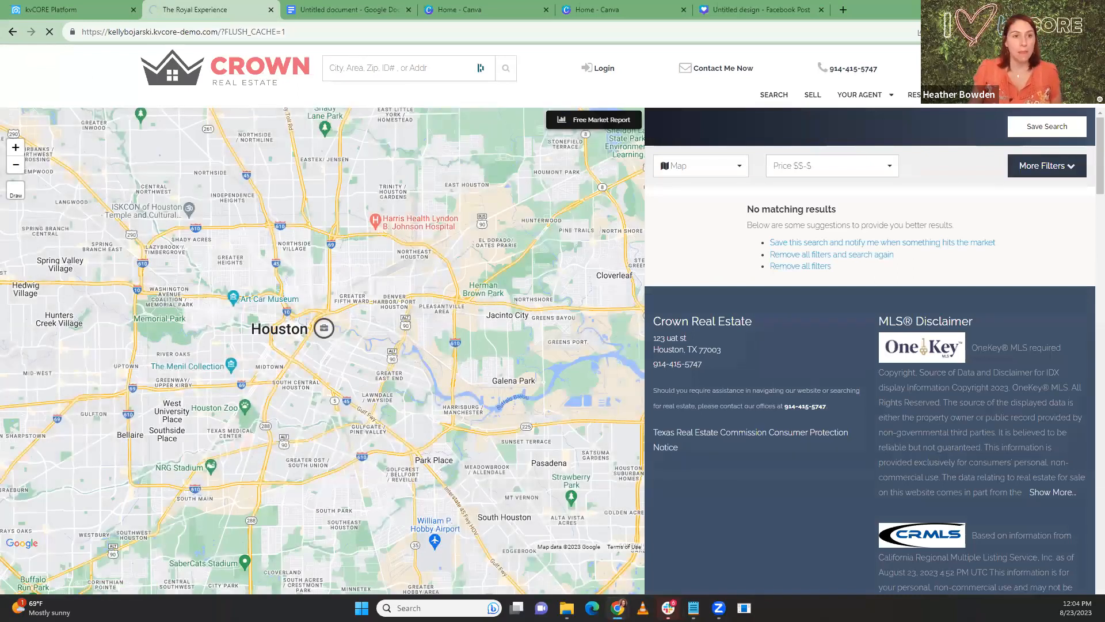